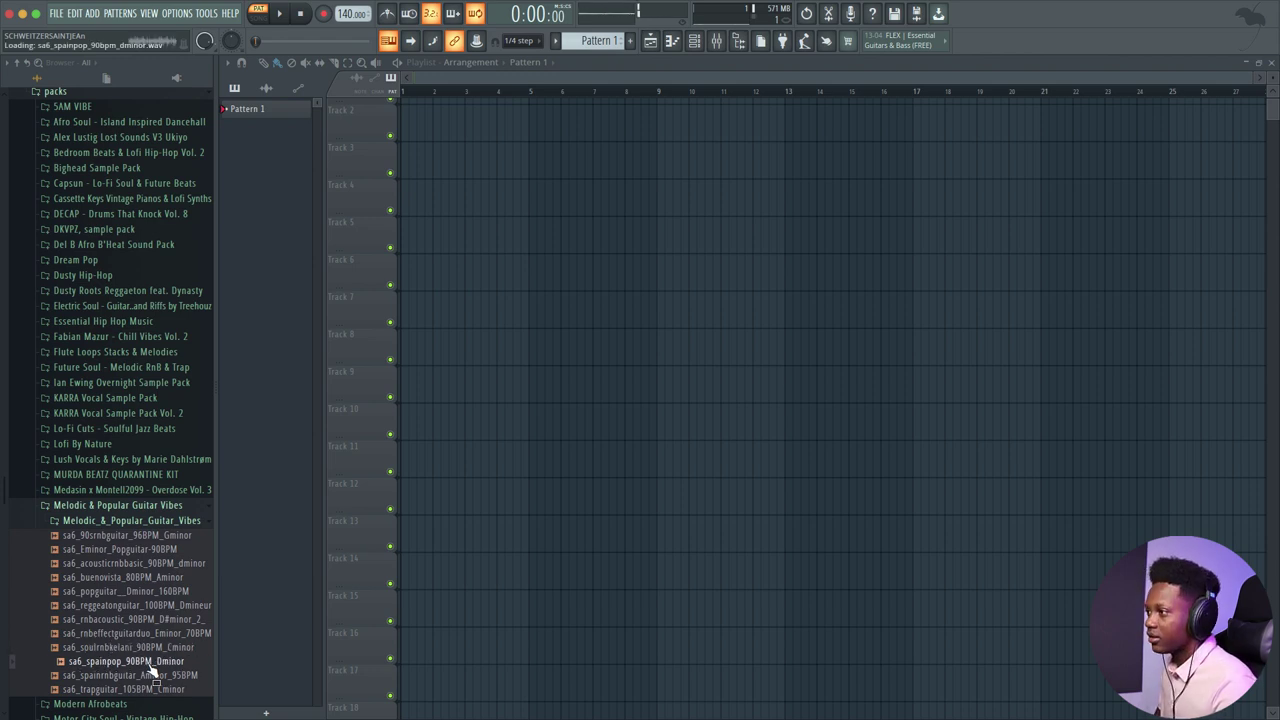
Step: Preview the remaining guitar loops in the Melodic & Popular Guitar Vibes pack and place sa6_spainpop_90BPM_Dminor at the start of Track 1
left_click(140, 676)
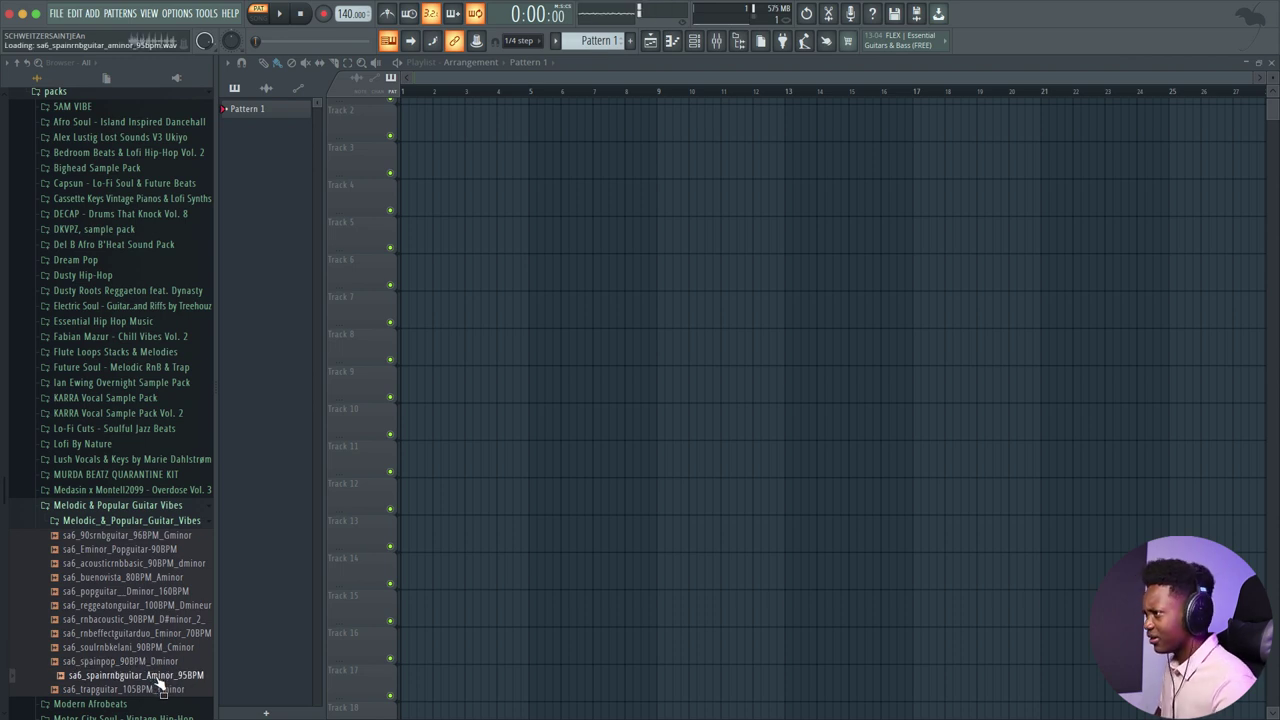
left_click(157, 689)
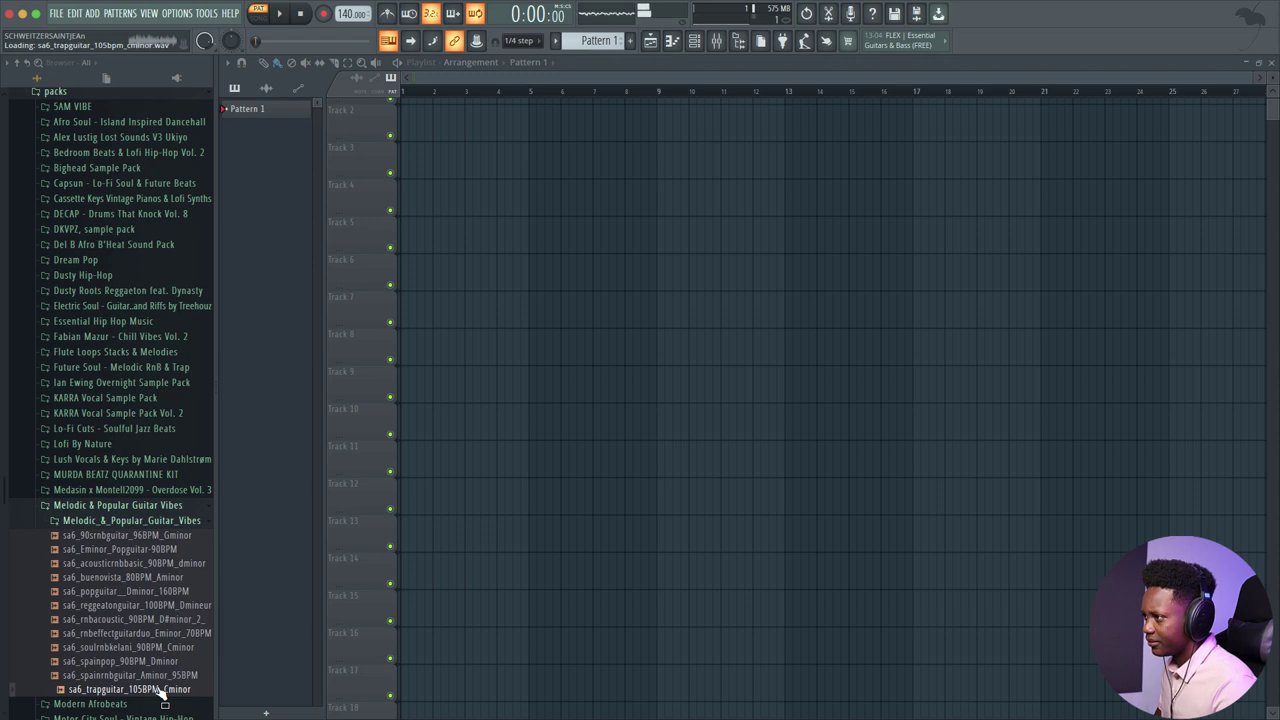
left_click(120, 662)
left_click_drag(117, 664, 440, 72)
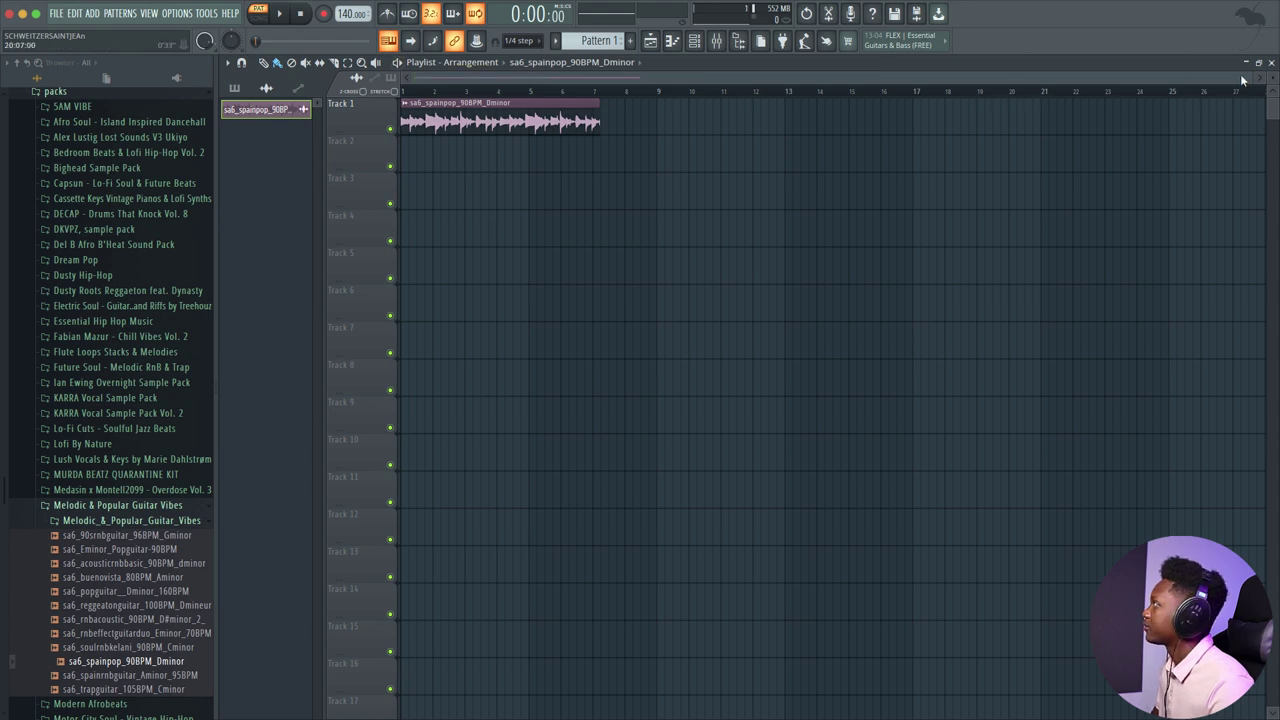
left_click_drag(1247, 76, 664, 63)
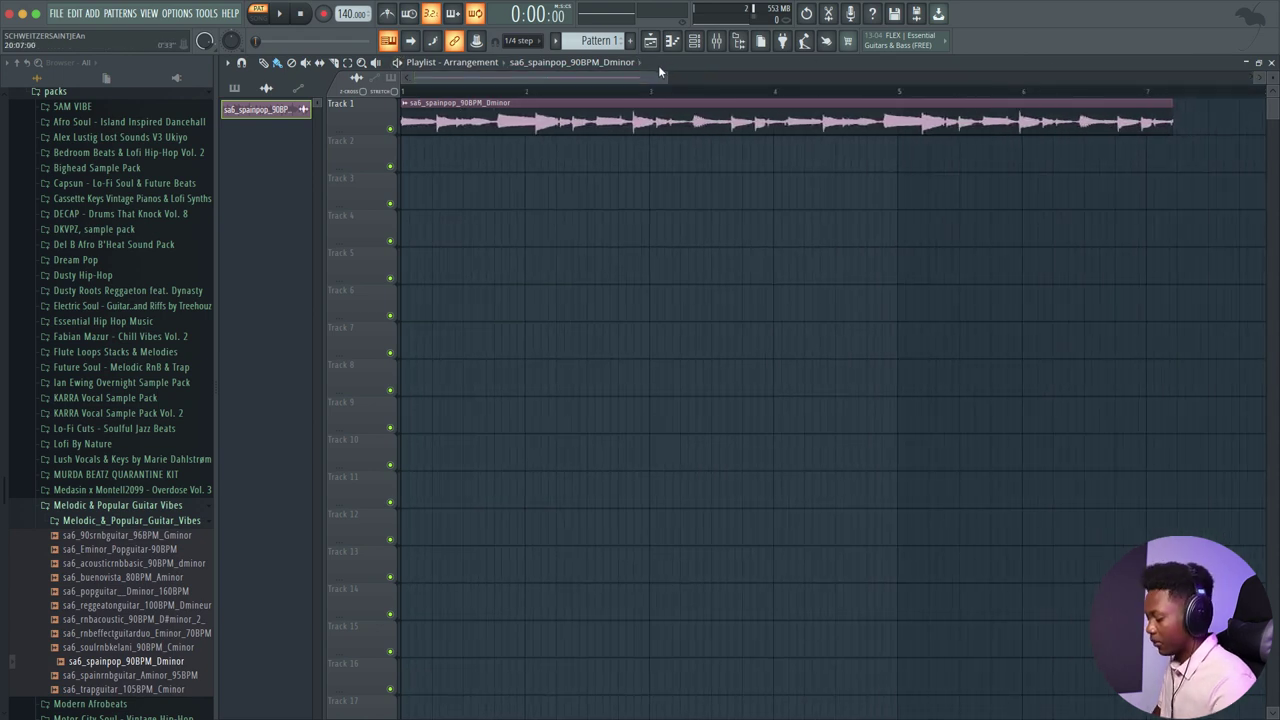
Step: Switch playback to song mode and set the project tempo to 90 BPM
key("space")
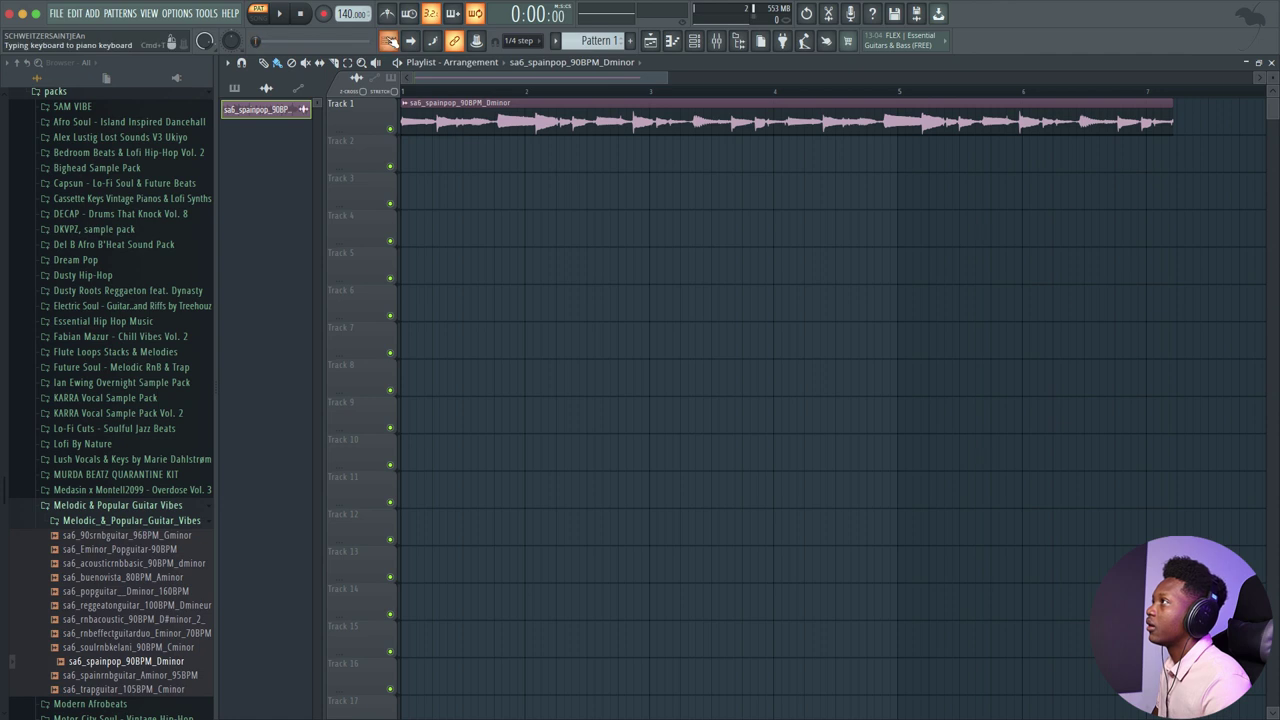
key("l")
key("space")
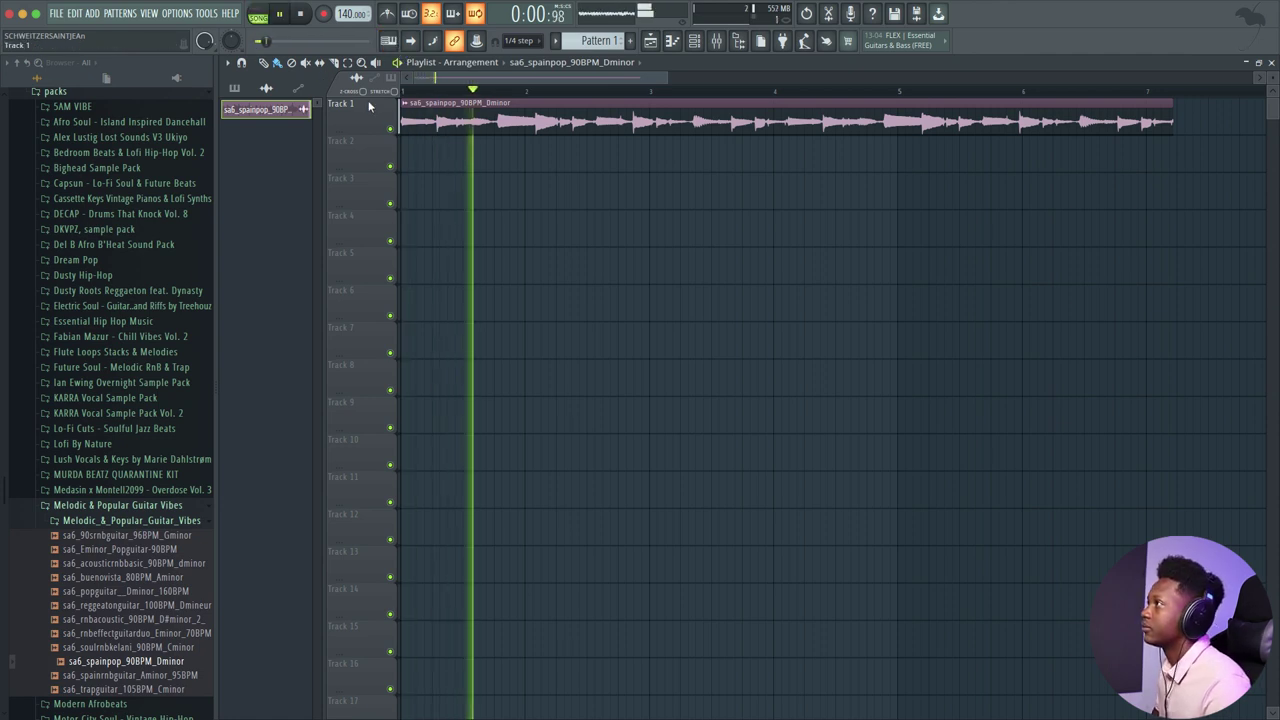
key("space")
left_click_drag(345, 14, 345, 64)
key("space")
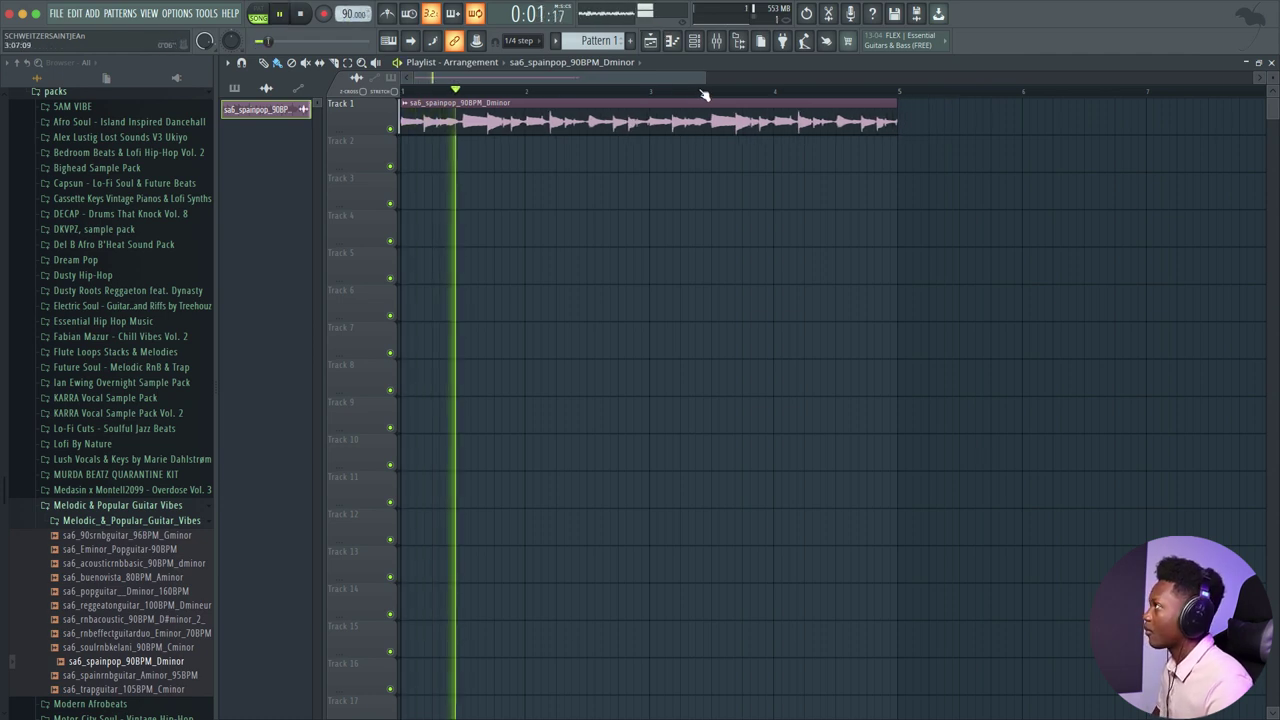
Step: Play the guitar loop at the new tempo and set its channel volume to about 75% in the clip's settings
mouse_move(705, 77)
left_mouse_down()
mouse_move(586, 74)
mouse_move(684, 78)
left_mouse_up()
double_click(598, 103)
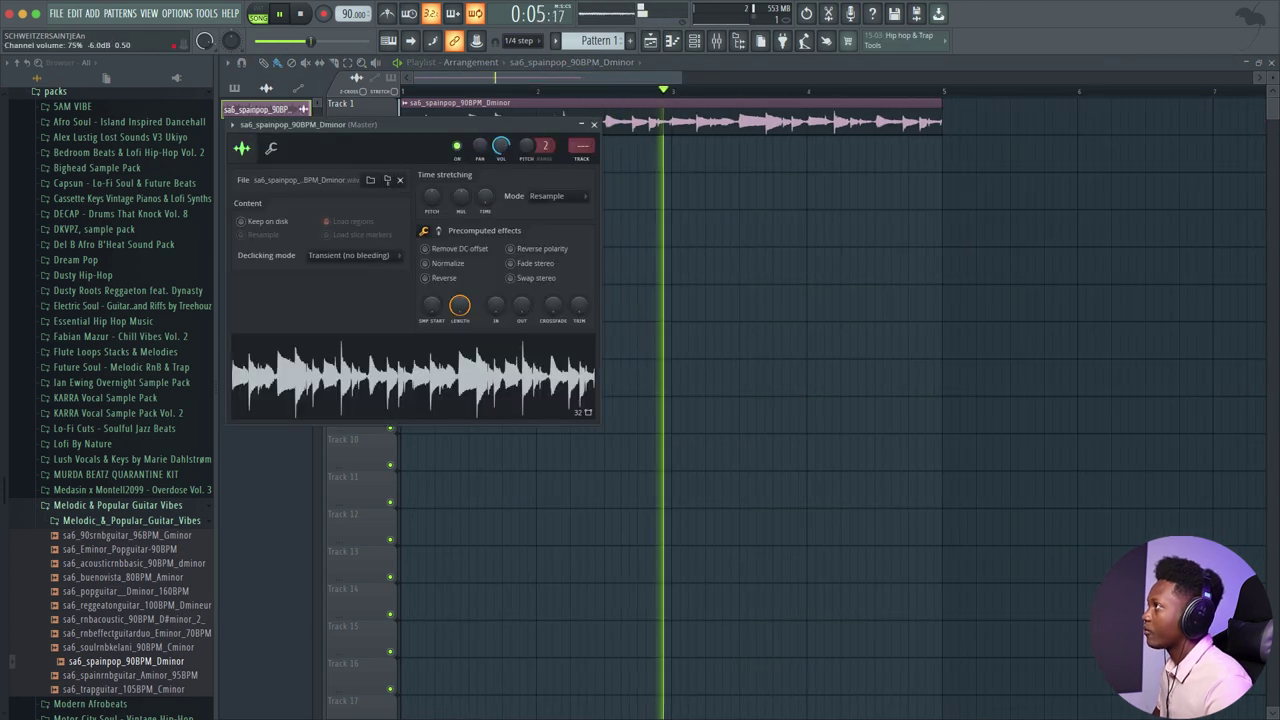
left_click(594, 125)
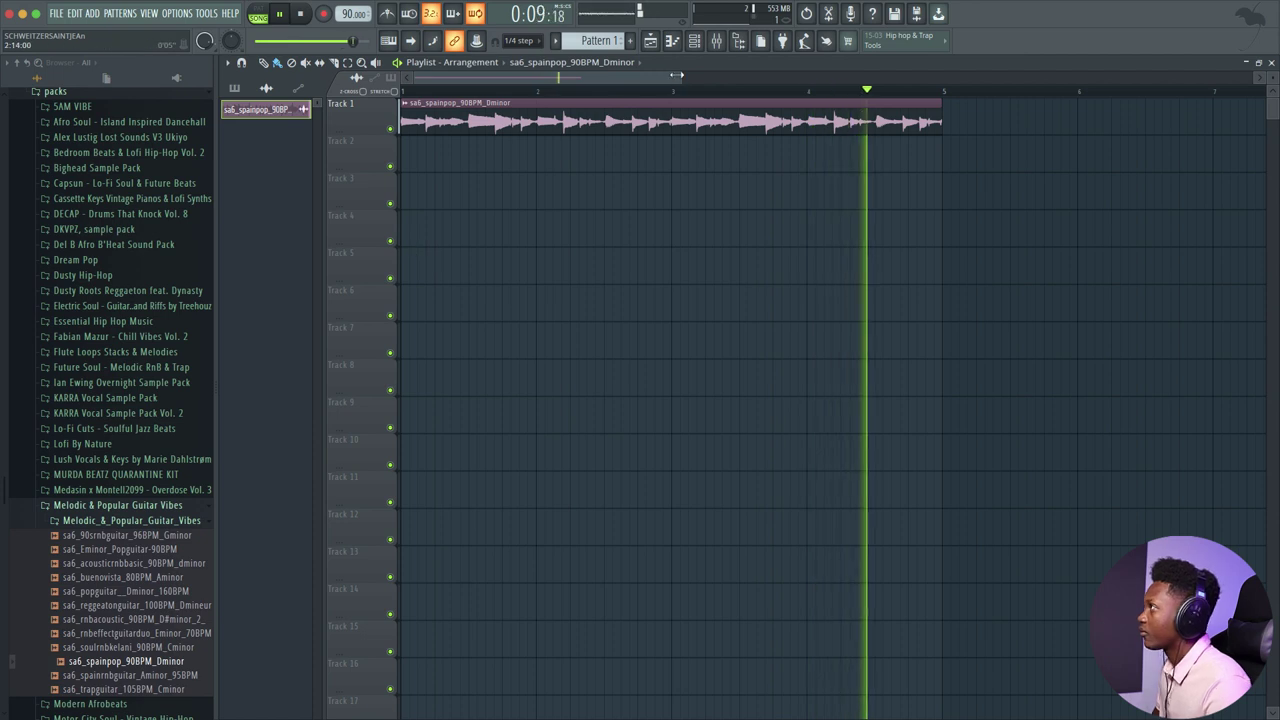
left_click_drag(670, 80, 655, 79)
key("space")
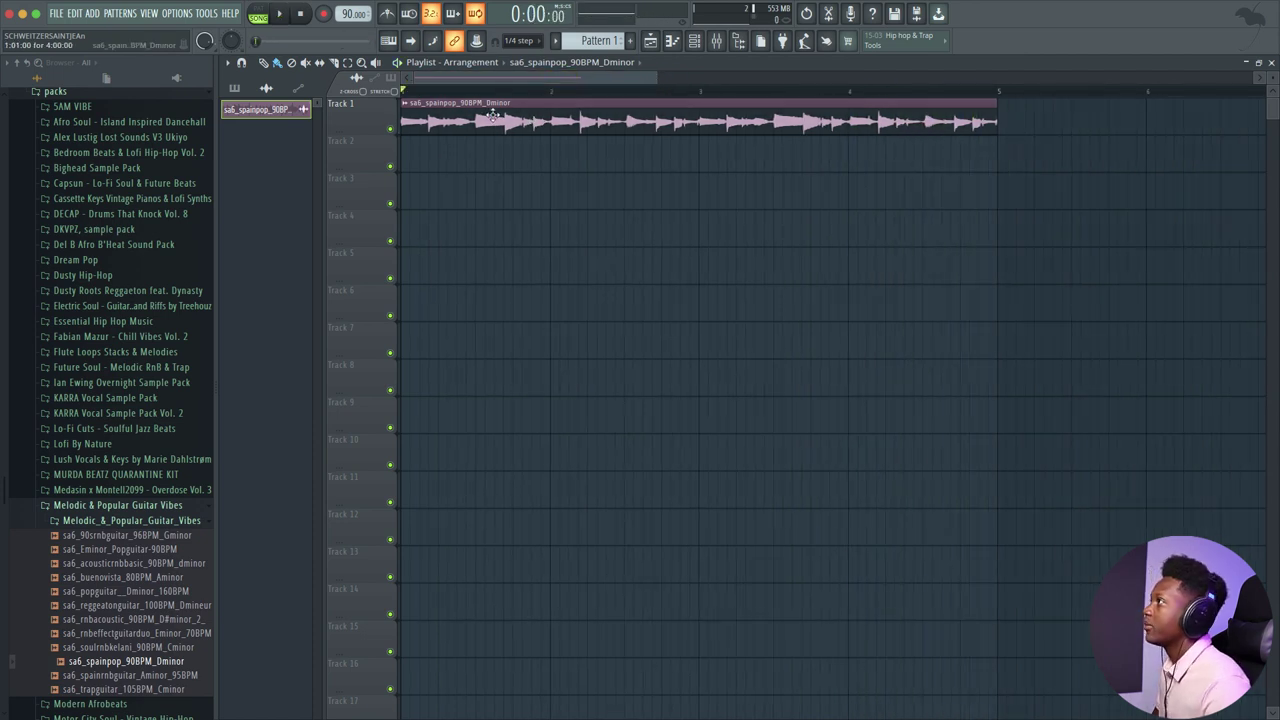
Step: Route the guitar loop to mixer track 1 and load Fruity Reeverb 2 in its first effect slot
double_click(568, 122)
left_click(587, 163)
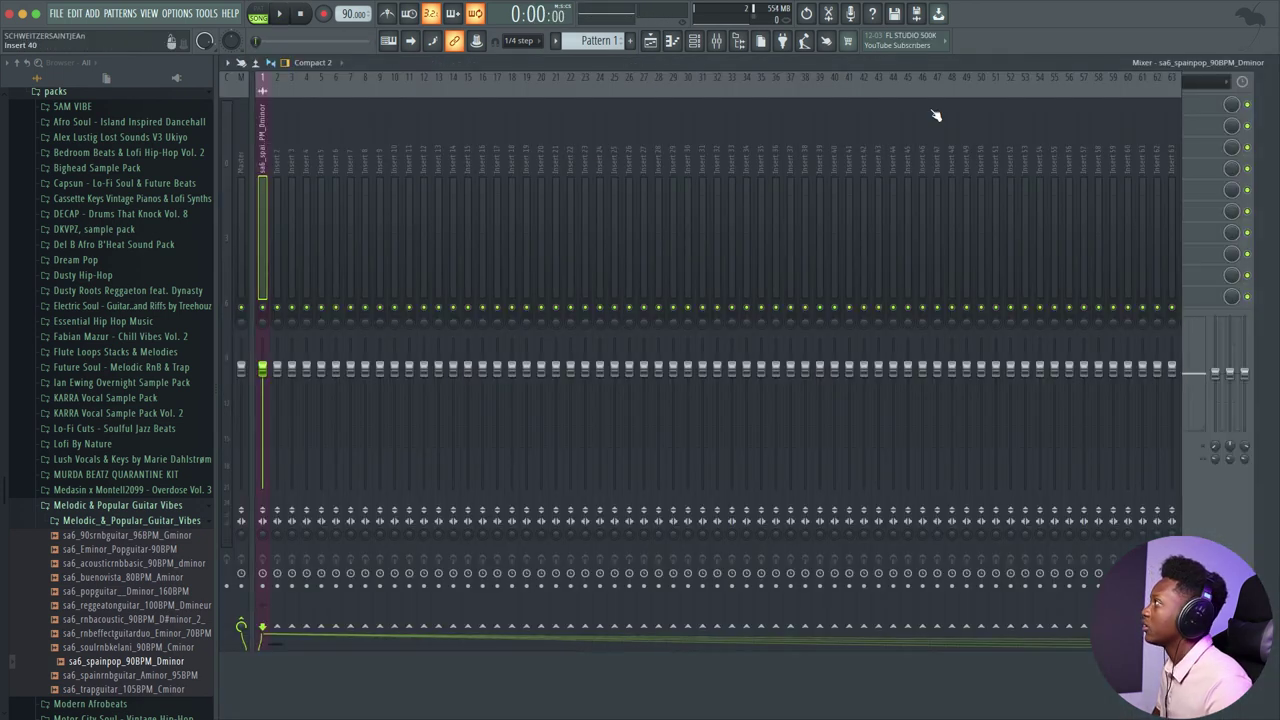
left_click(1213, 108)
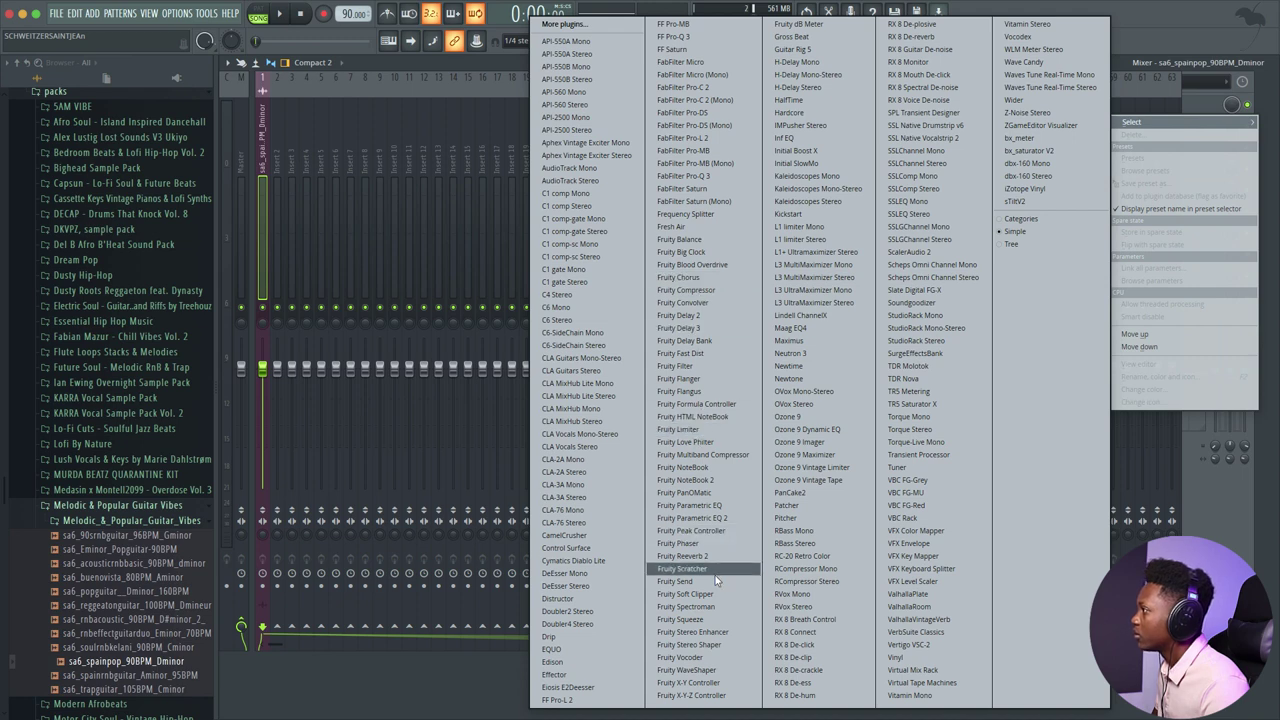
left_click(686, 556)
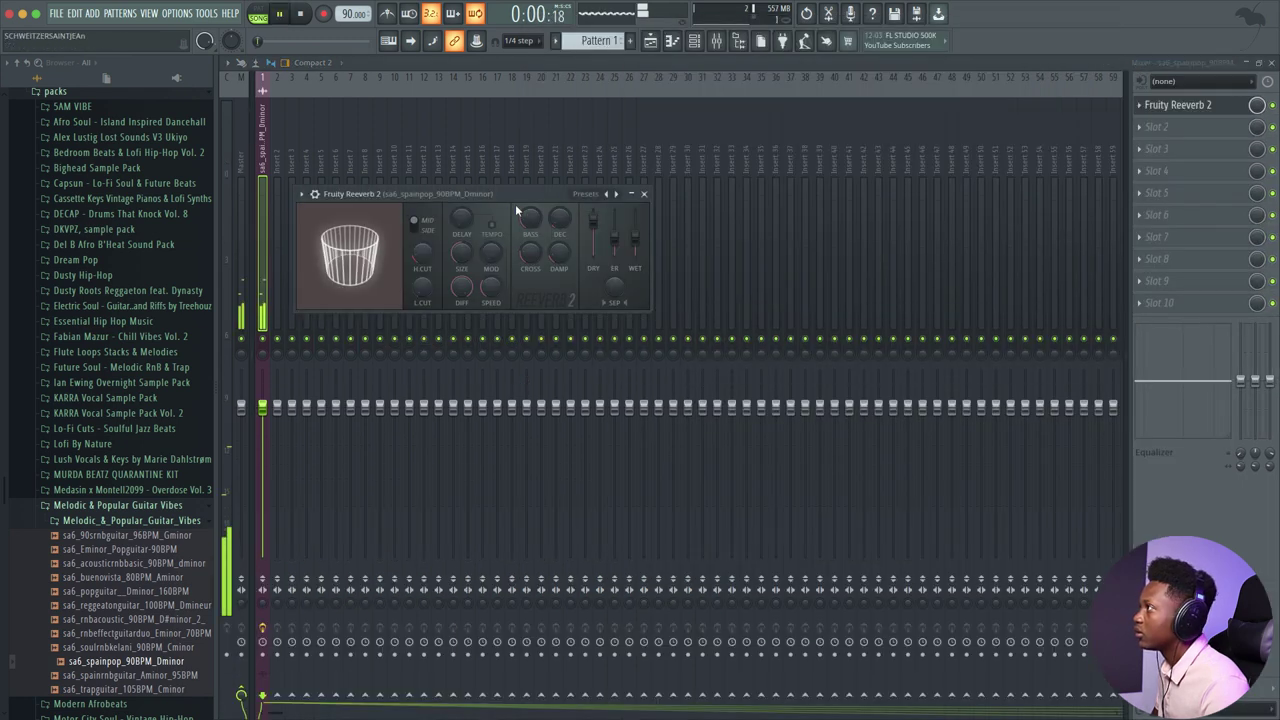
Step: Load CLA Guitars Stereo in the second effect slot of the guitar's mixer track
left_click(1143, 126)
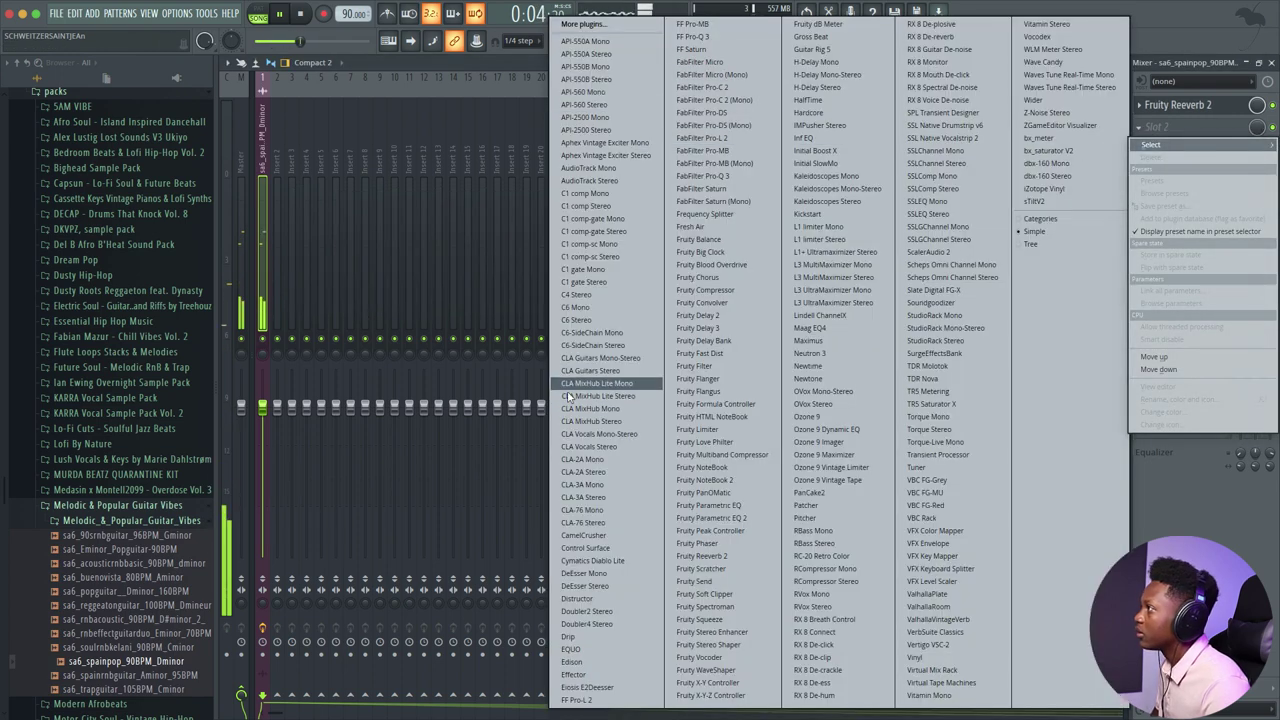
left_click(590, 372)
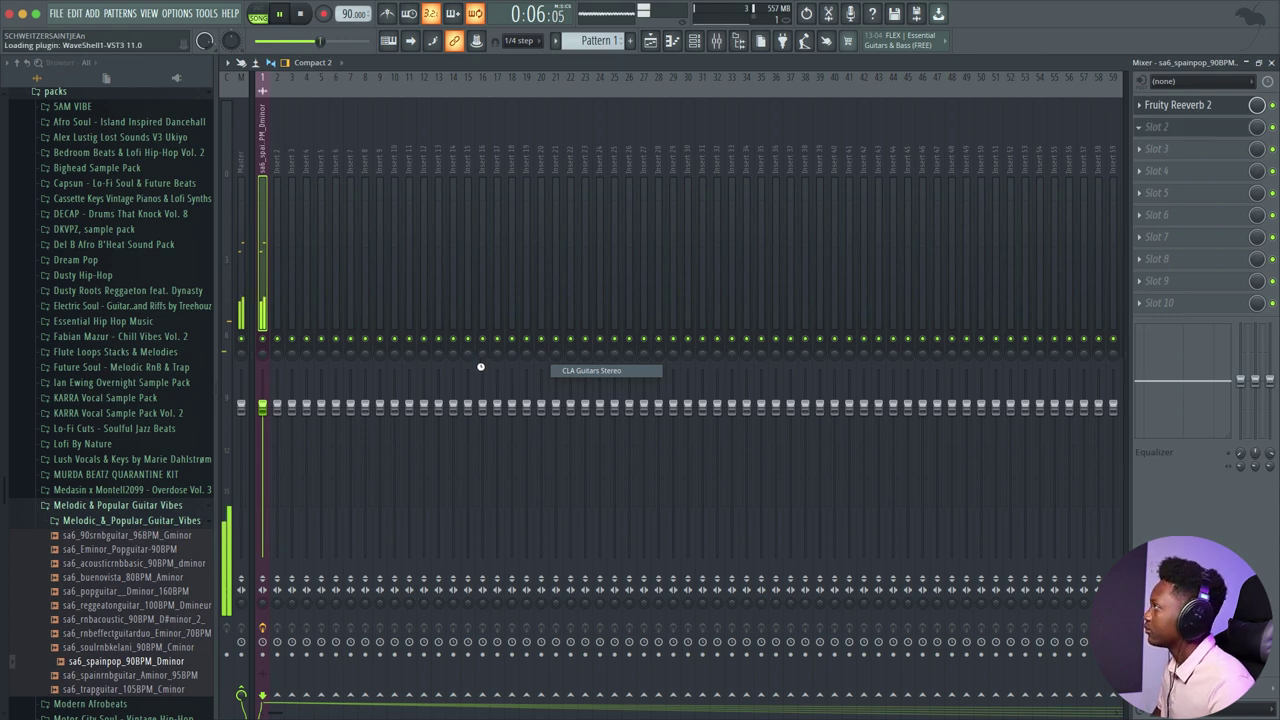
key("space")
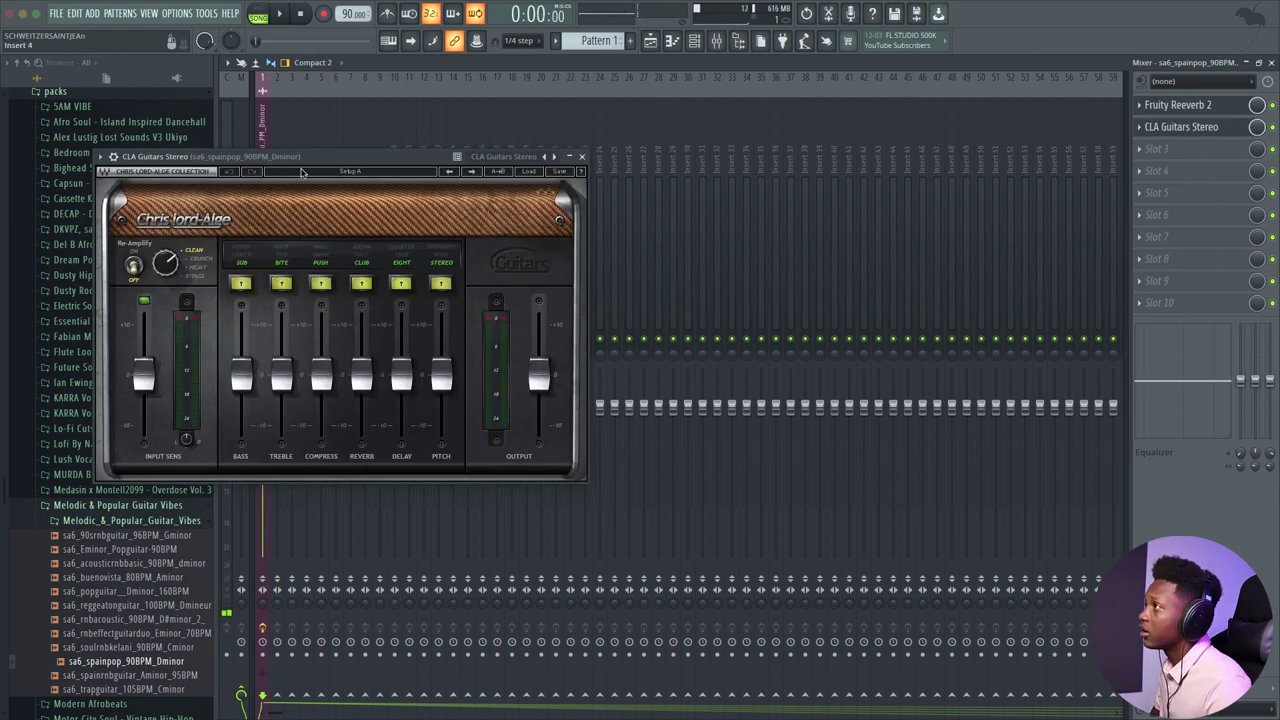
left_click_drag(309, 159, 547, 191)
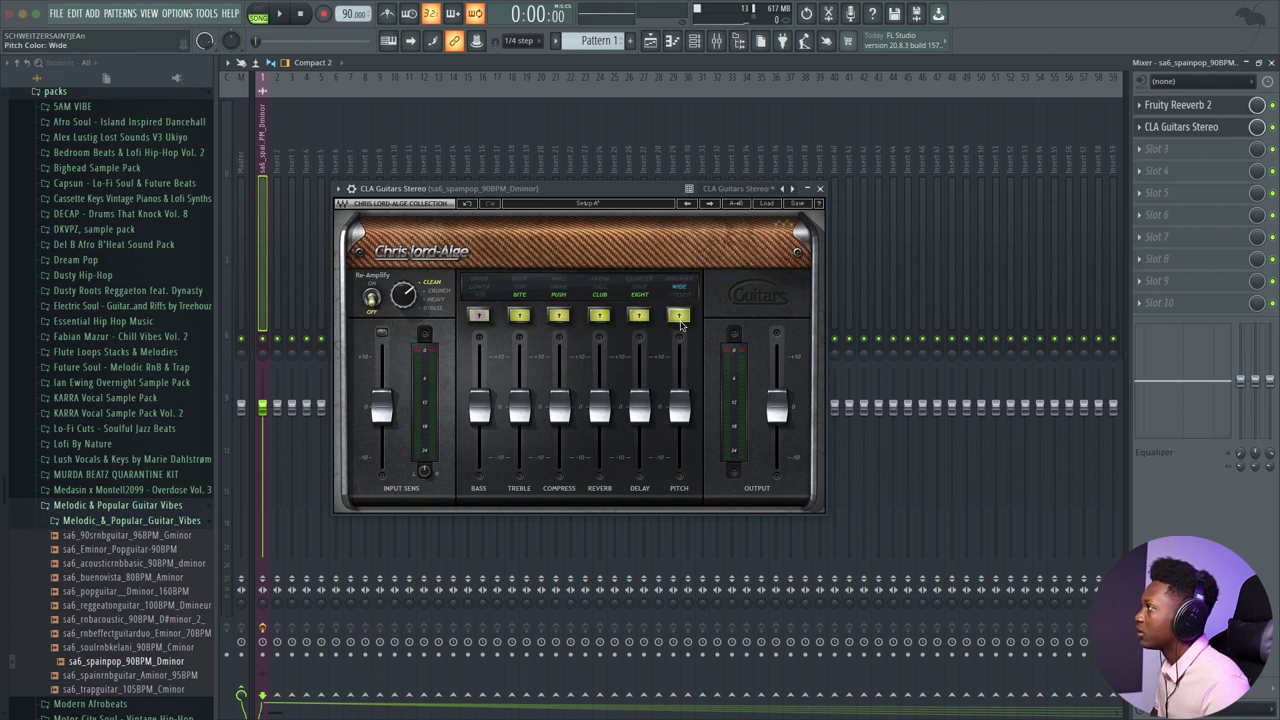
Step: In CLA Guitars, mute bass, treble, reverb and pitch, and lower the delay to -5.7 while the loop plays
key("space")
left_click(599, 315)
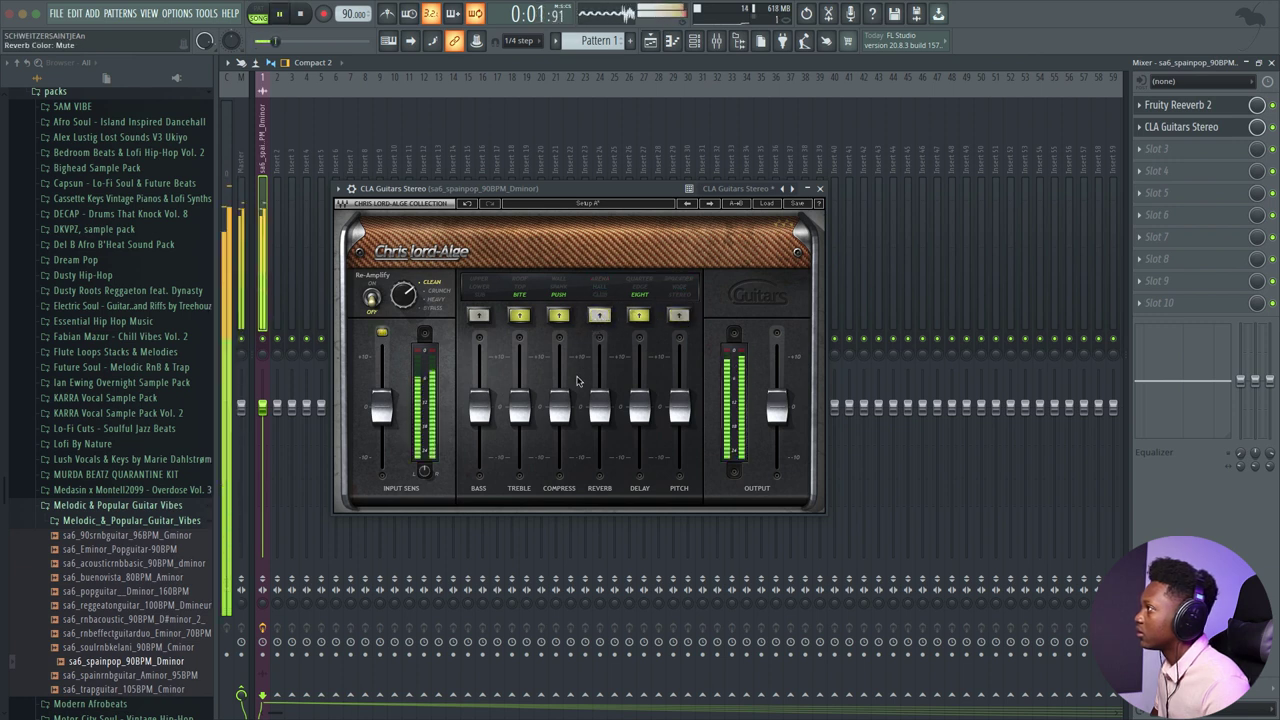
left_click_drag(639, 409, 637, 445)
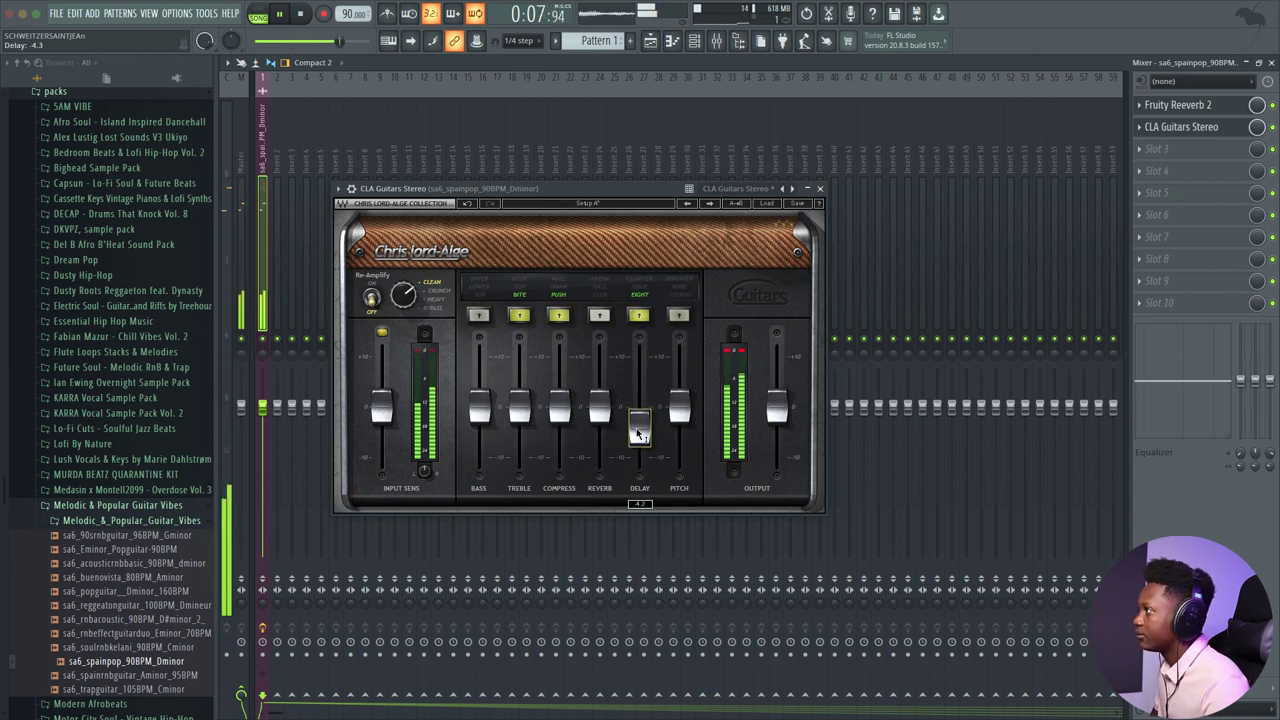
left_click(519, 315)
left_click(519, 315)
left_click(519, 315)
left_click_drag(640, 430, 640, 436)
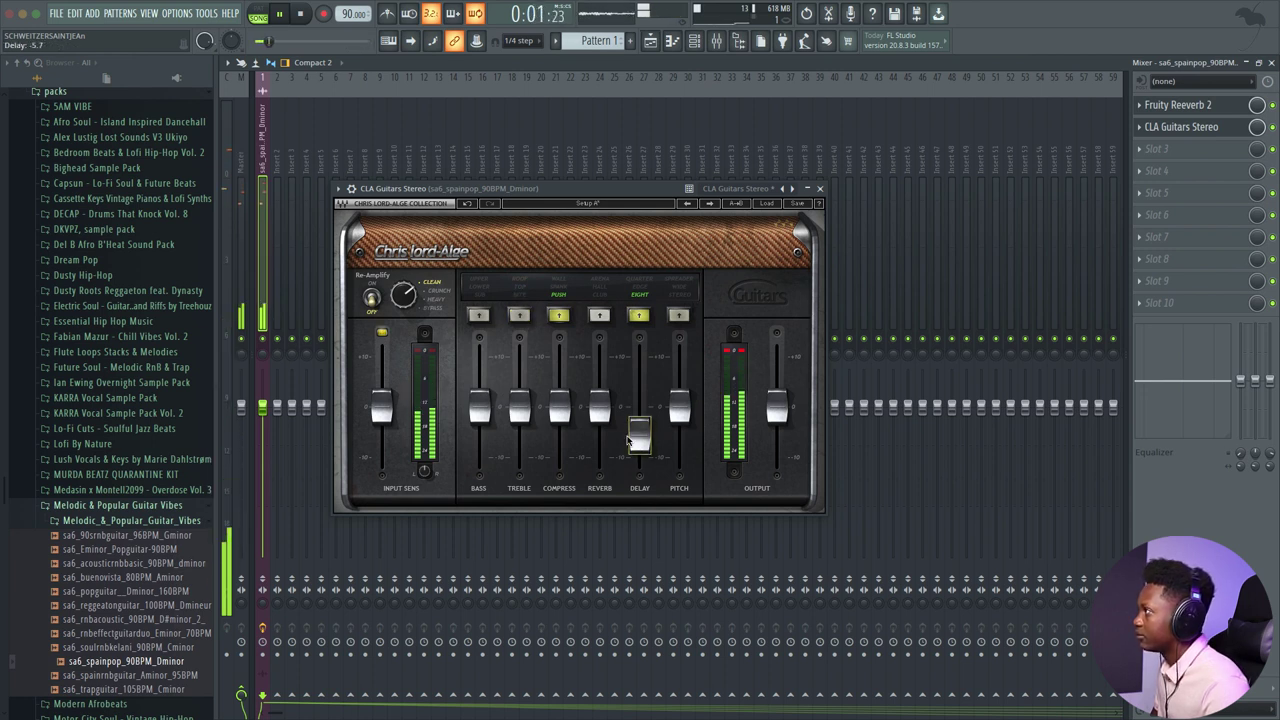
left_click(820, 188)
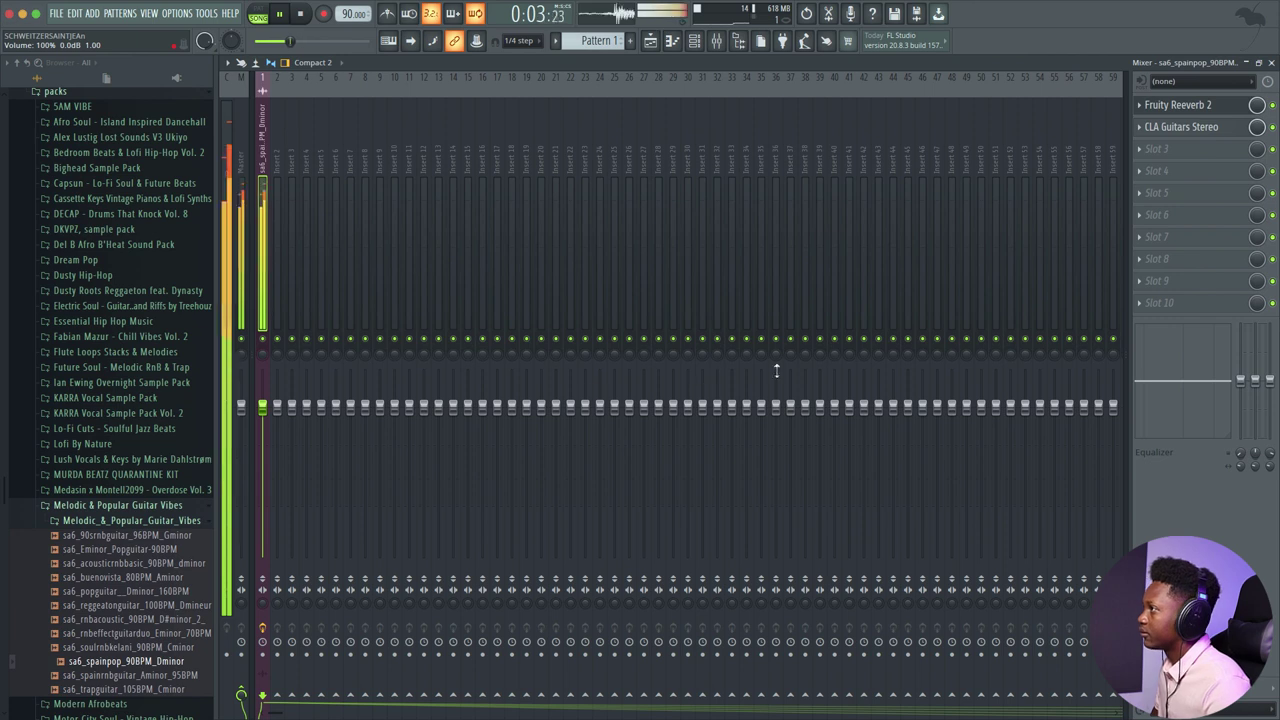
Step: Play the guitar loop to compare its sound with and without the mixer track's effects
key("space")
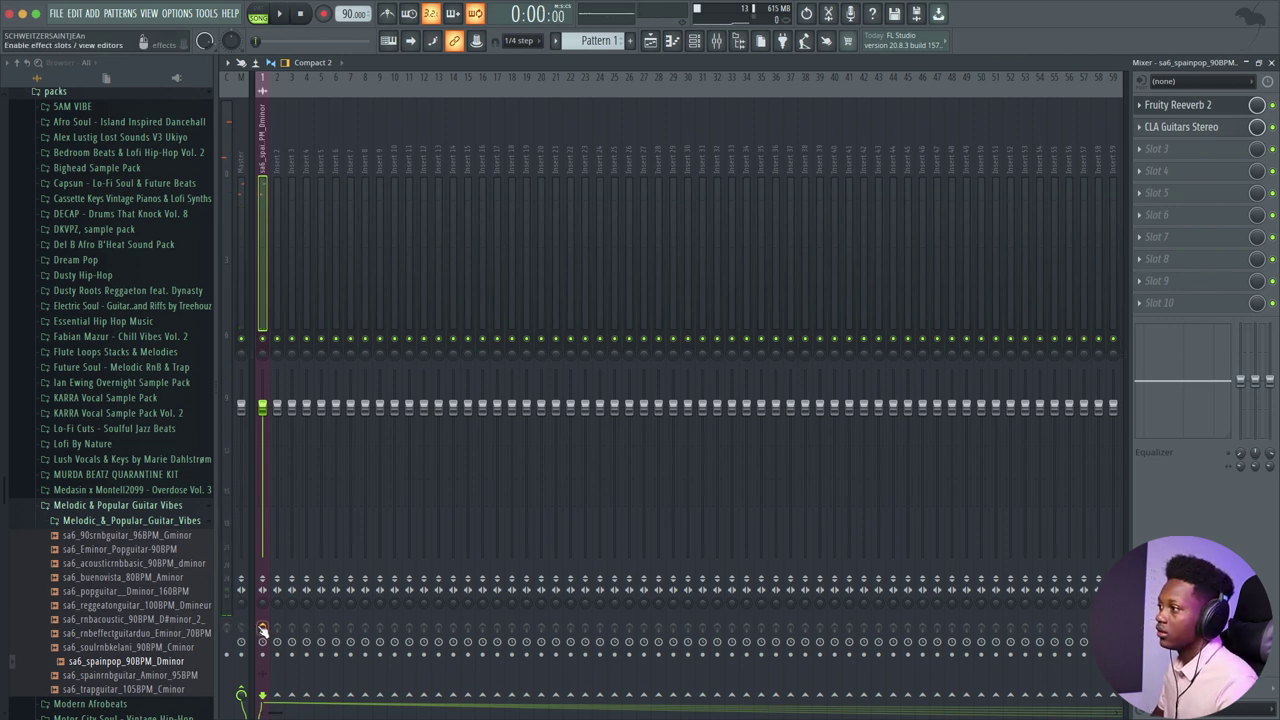
key("space")
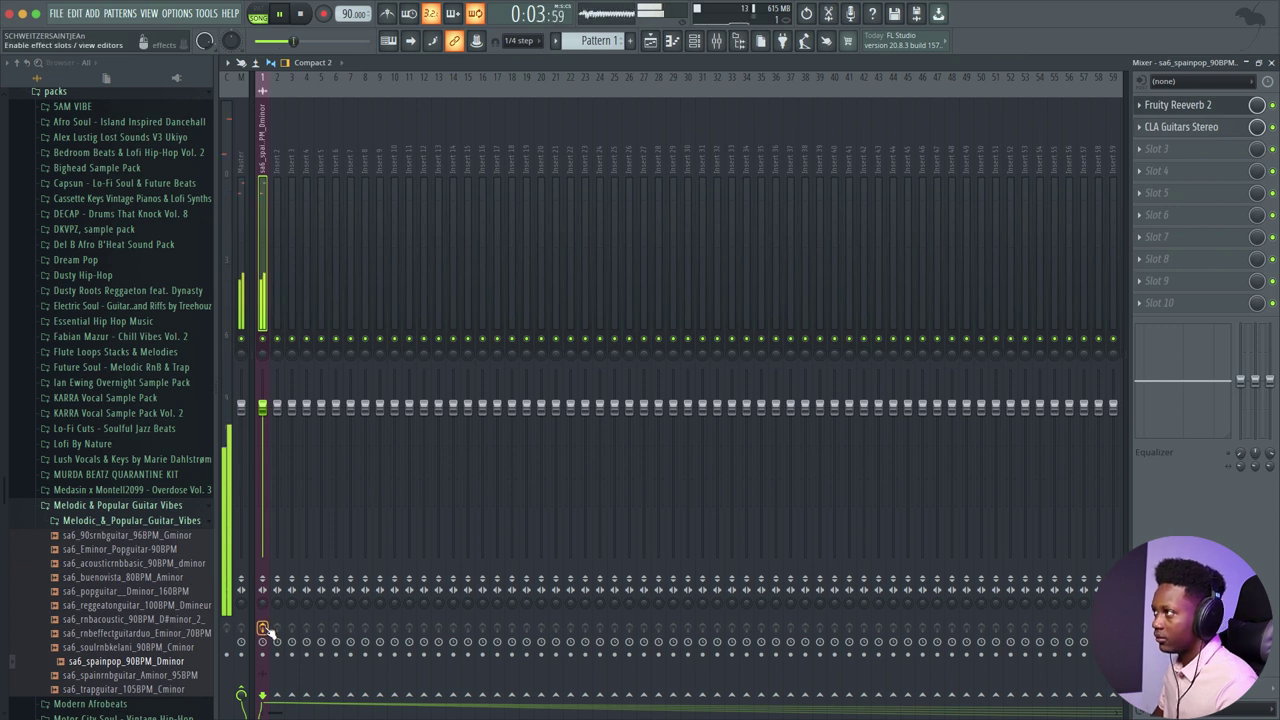
key("space")
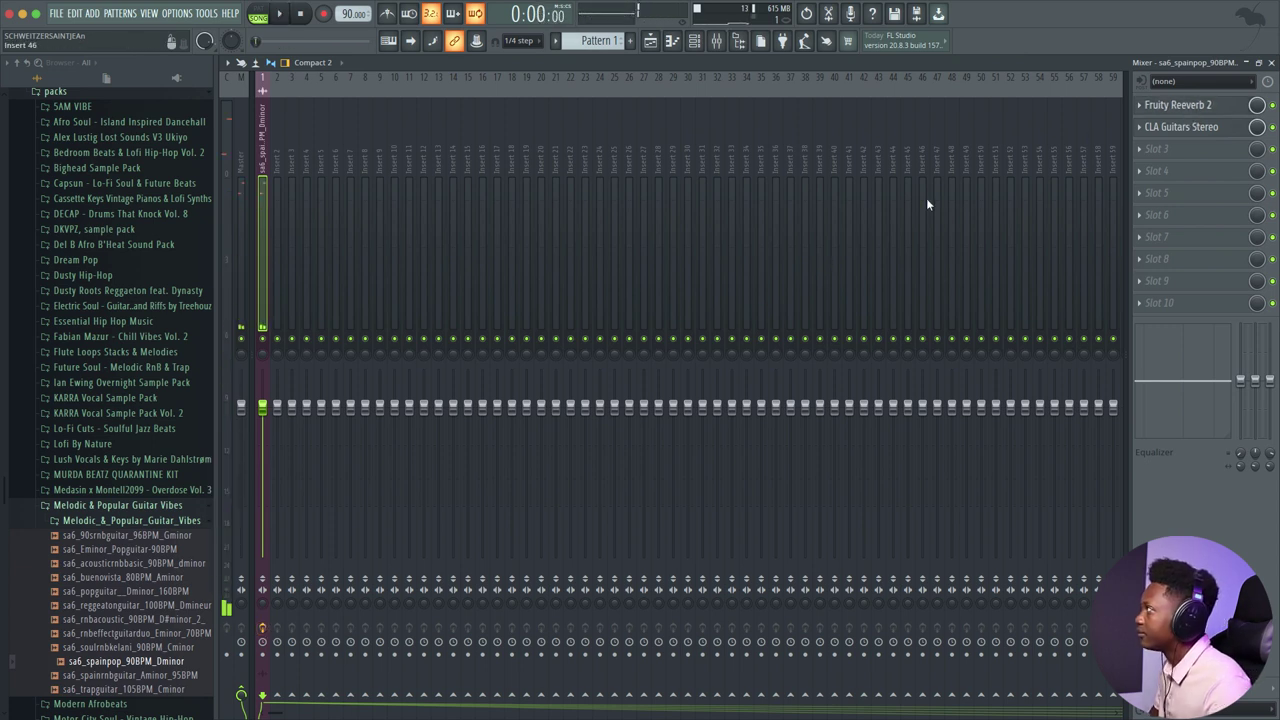
Step: Review the Fruity Reeverb 2 settings while the loop plays, and close the mixer and the clip's channel settings
left_click(1178, 104)
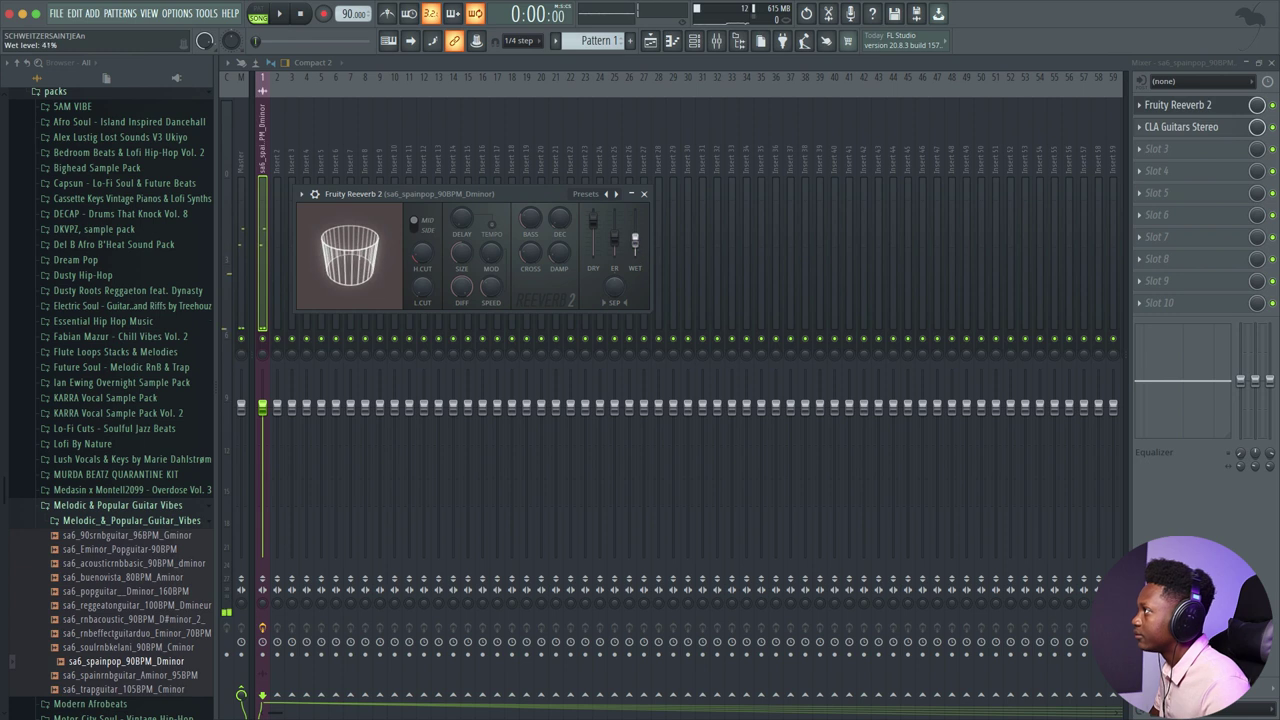
key("space")
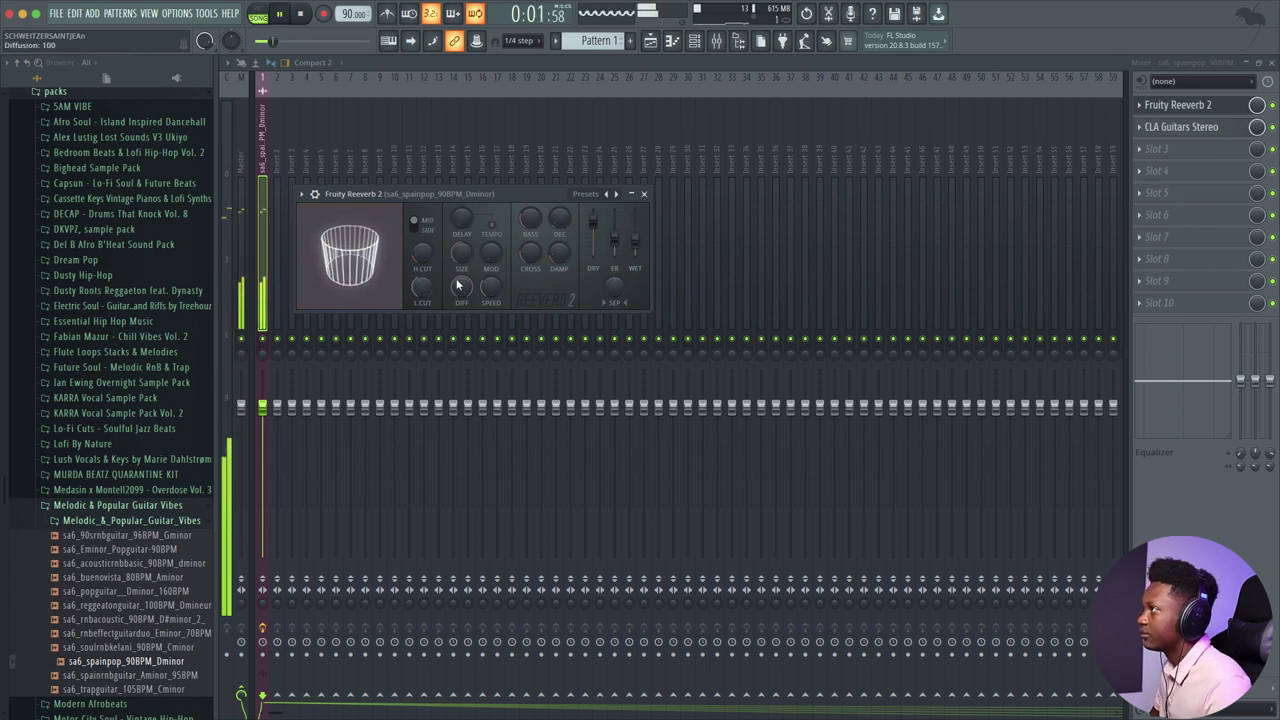
left_click(644, 194)
key("space")
left_click(1271, 62)
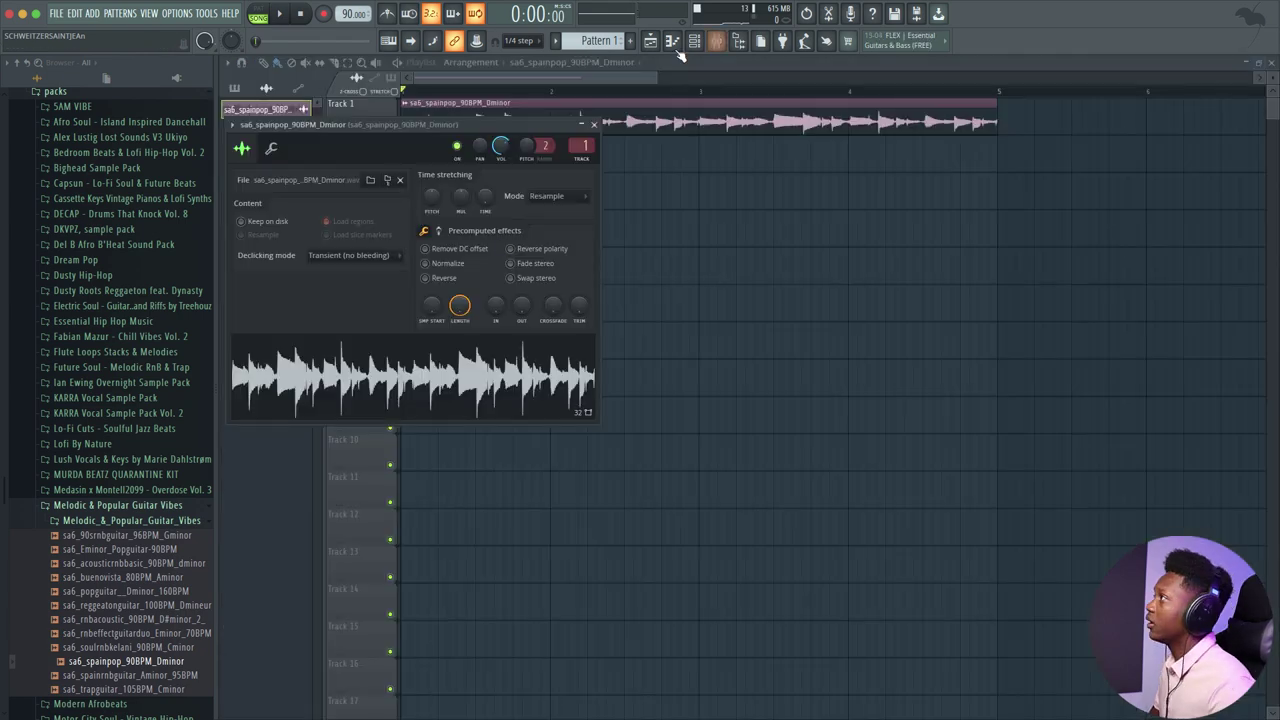
left_click(594, 125)
Step: Place Pattern 1 at the start of Track 2, below the guitar loop
left_click(235, 88)
left_click(454, 162)
left_click_drag(486, 166, 434, 164)
Step: Add the LABS instrument as a new channel and close its plugin window
left_click(92, 13)
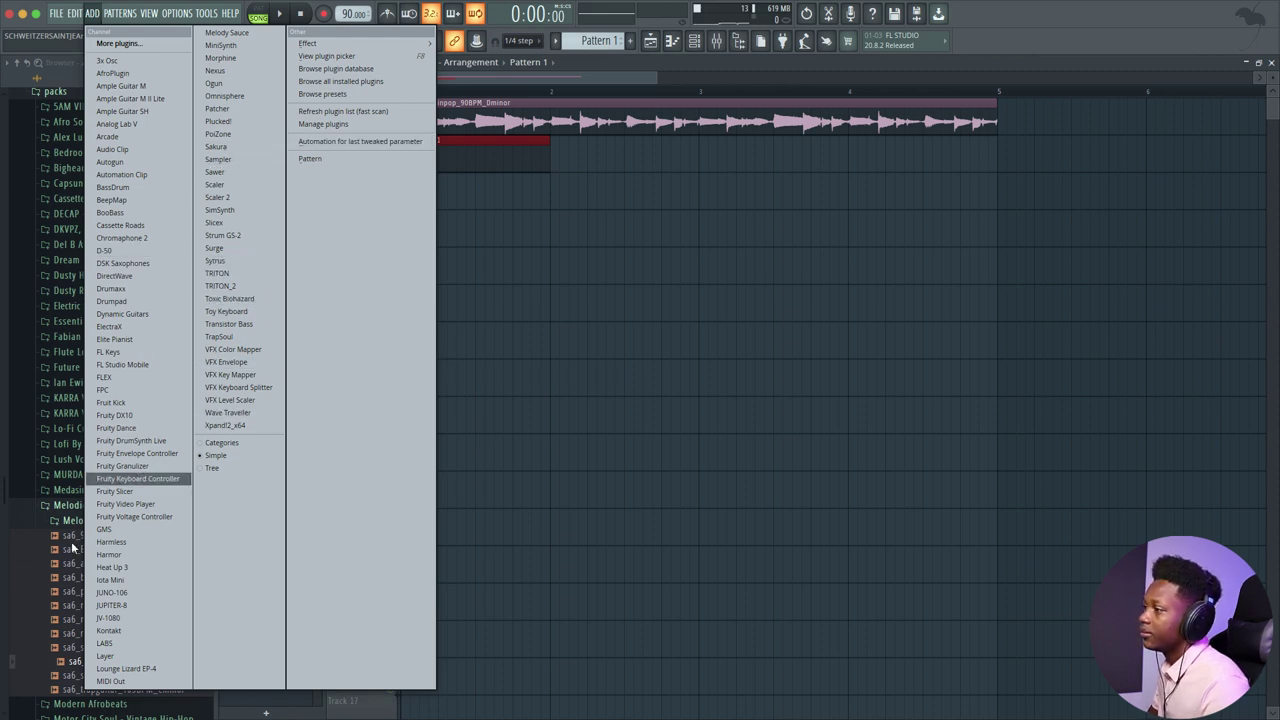
left_click(104, 643)
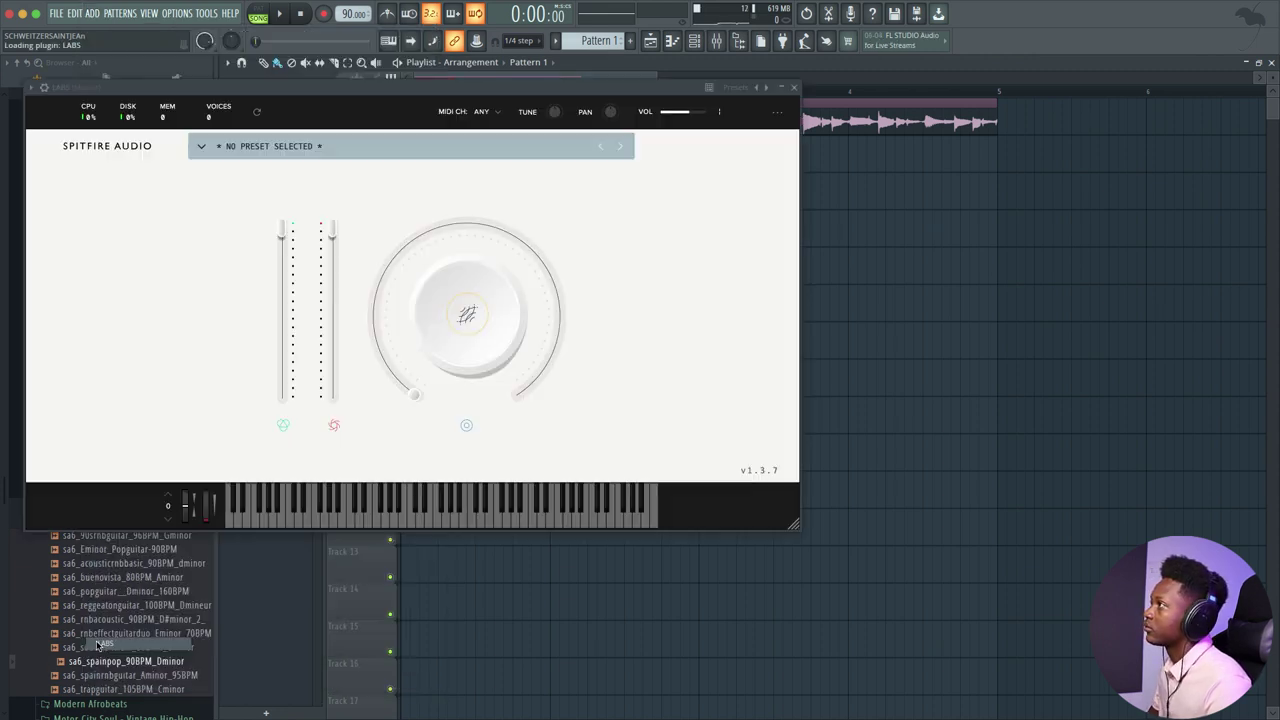
left_click(800, 82)
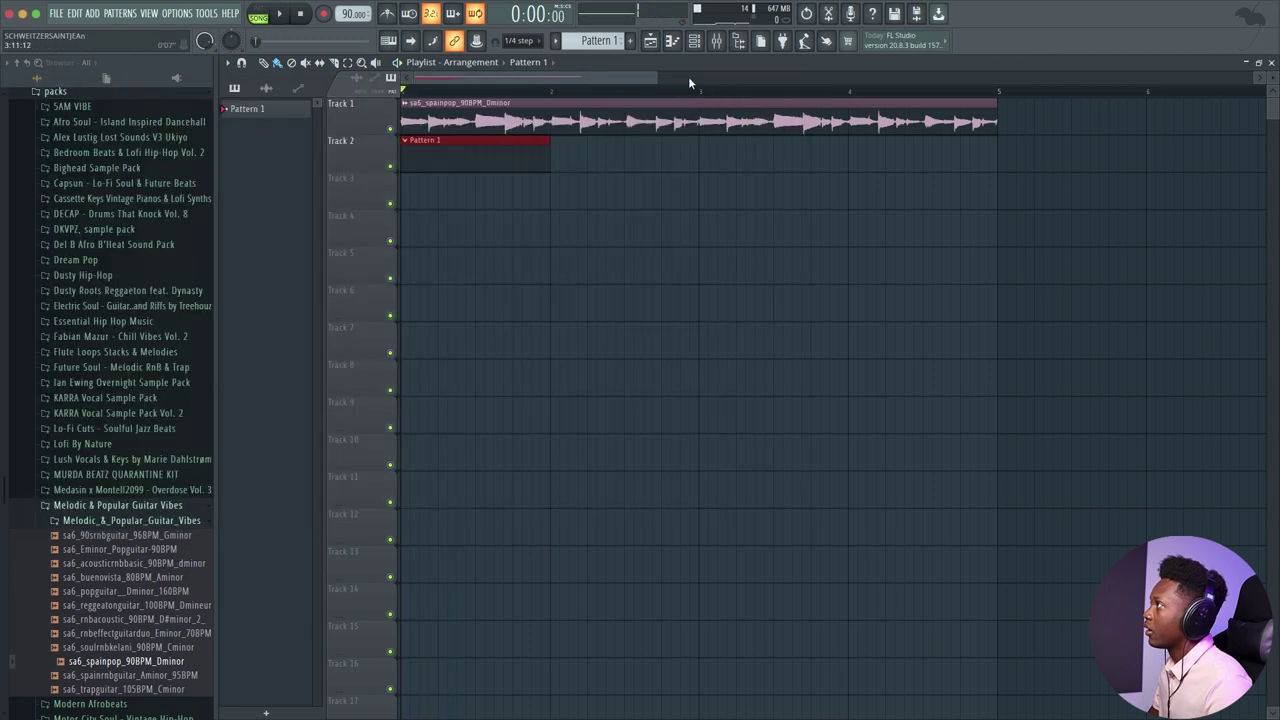
Step: Show the channel rack and try out LABS notes against repeated playback of the guitar loop's opening
left_click(694, 41)
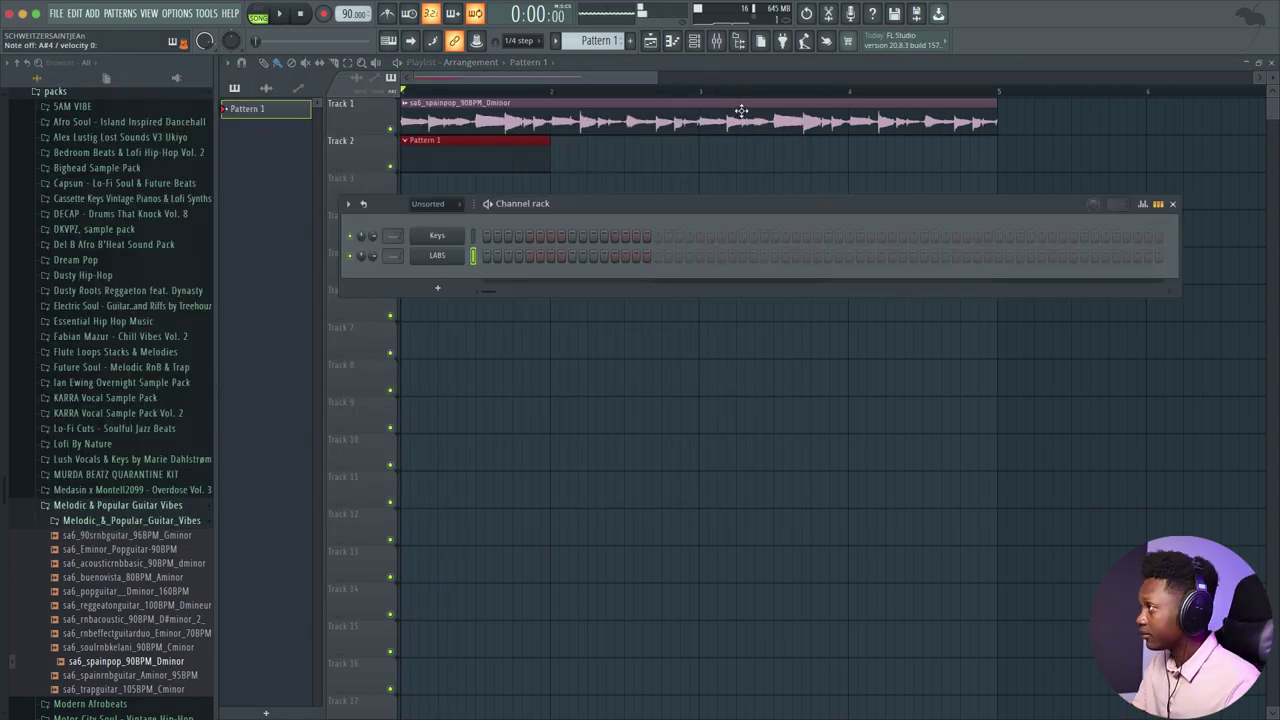
key("space")
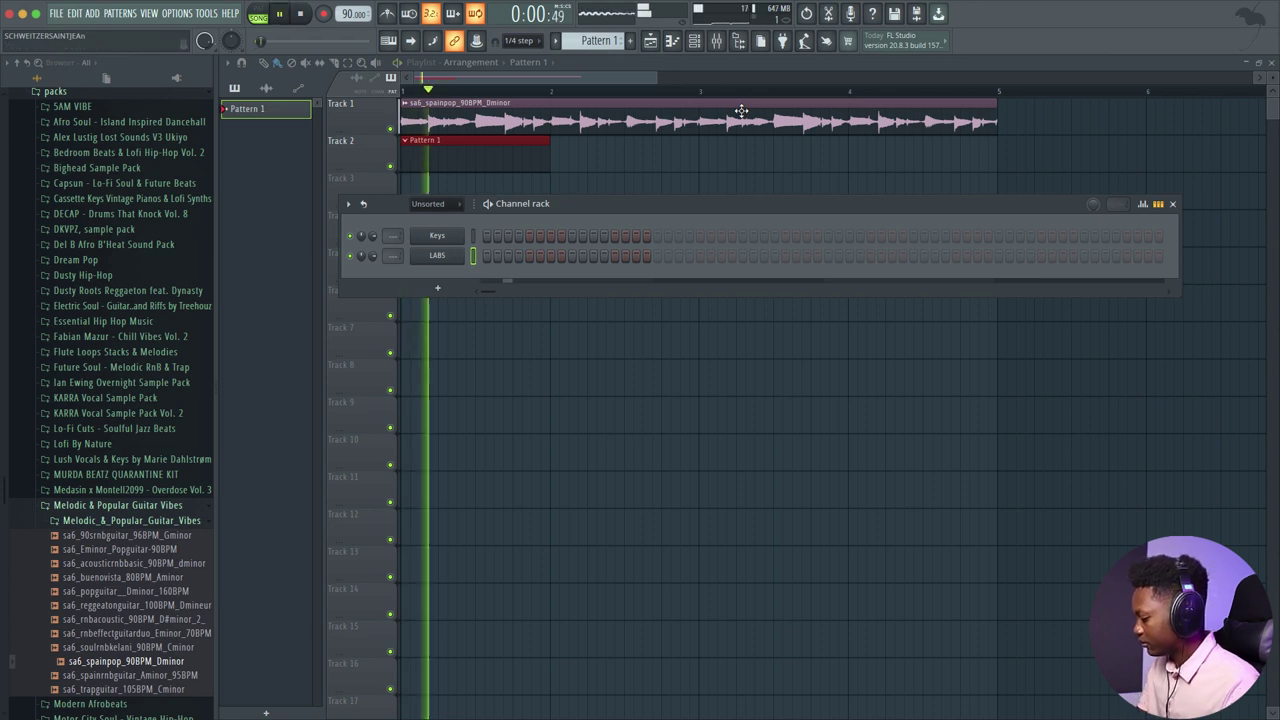
key("space")
key("space")
key("space")
key("space")
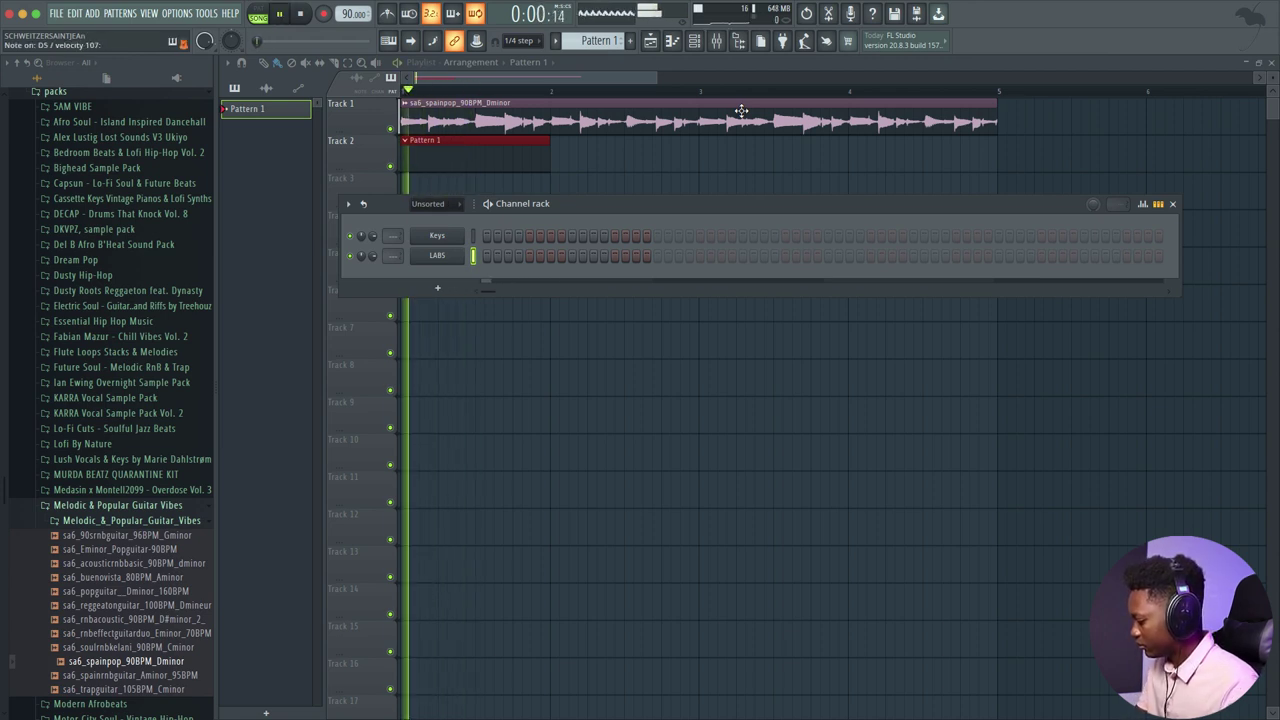
key("space")
key("space")
key("space")
key("space")
key("space")
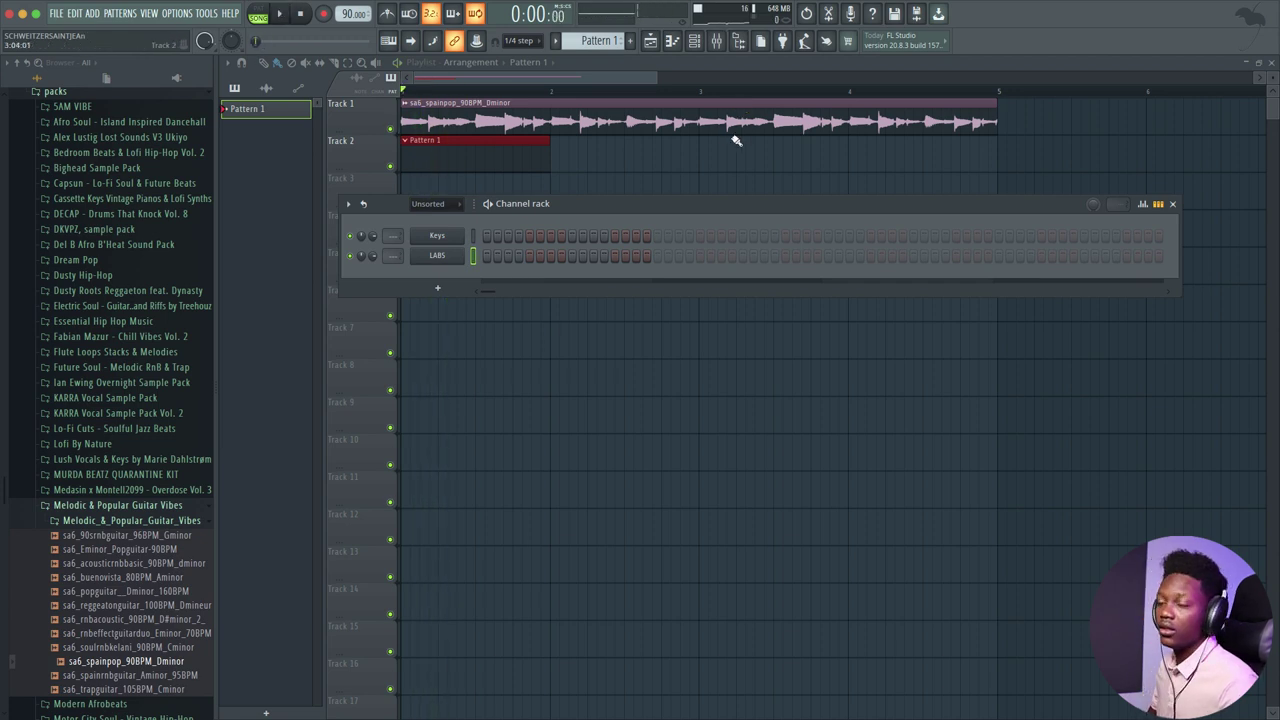
Step: Open the piano roll for the LABS channel in Pattern 1
right_click(450, 255)
left_click(495, 259)
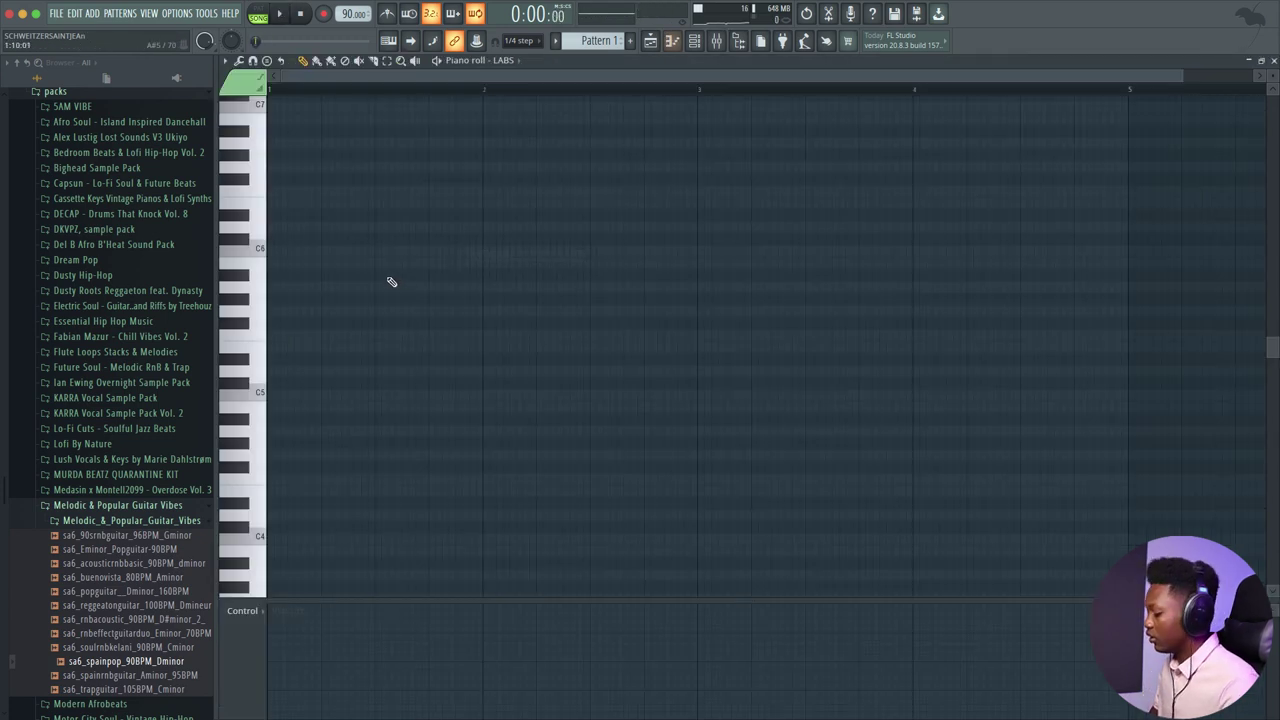
Step: Draw a D5 note at the start of bar 1, set the snap to Cell, and lengthen the note to half a bar
left_click(284, 372)
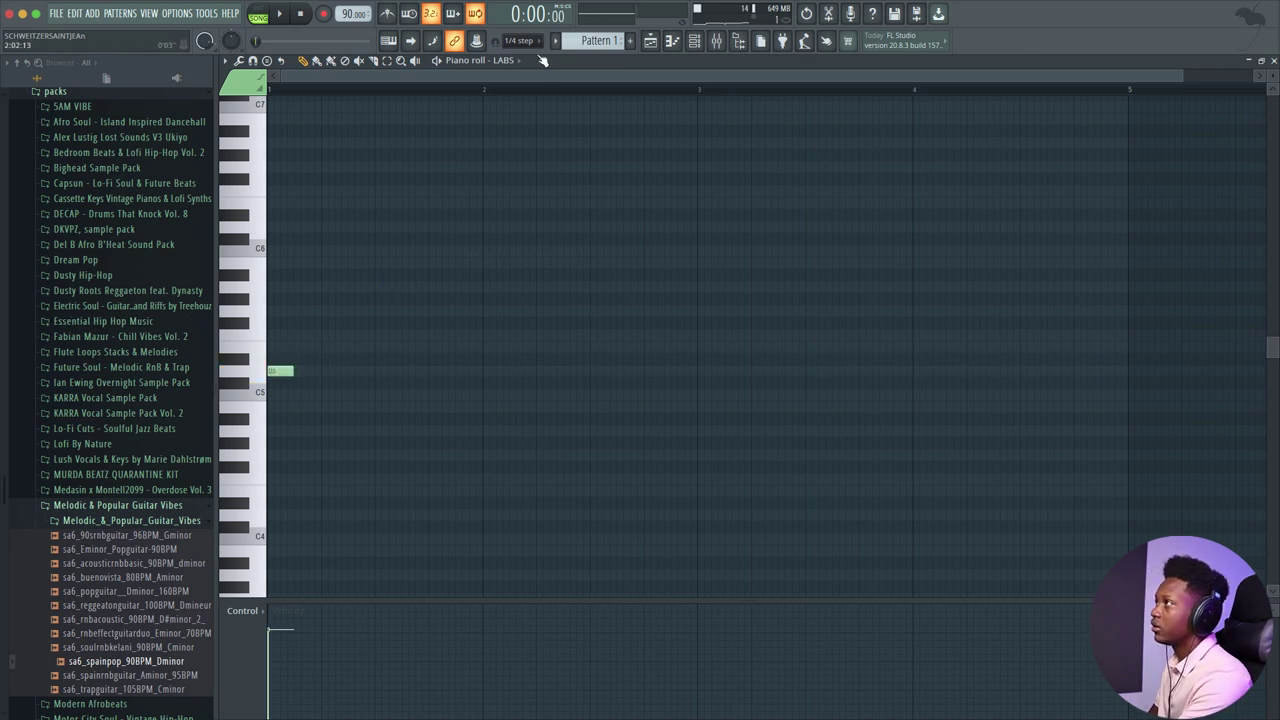
left_click(518, 40)
left_click(522, 76)
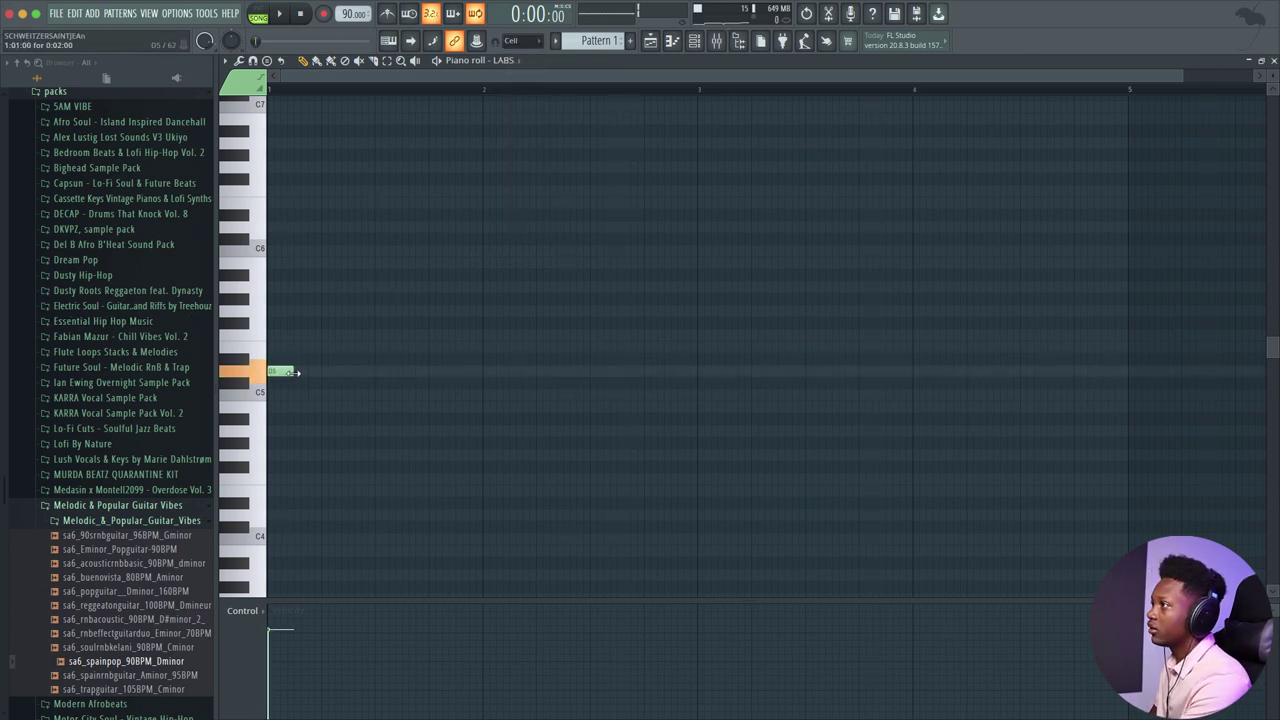
key("space")
left_click_drag(297, 372, 375, 379)
key("space")
left_click(1274, 60)
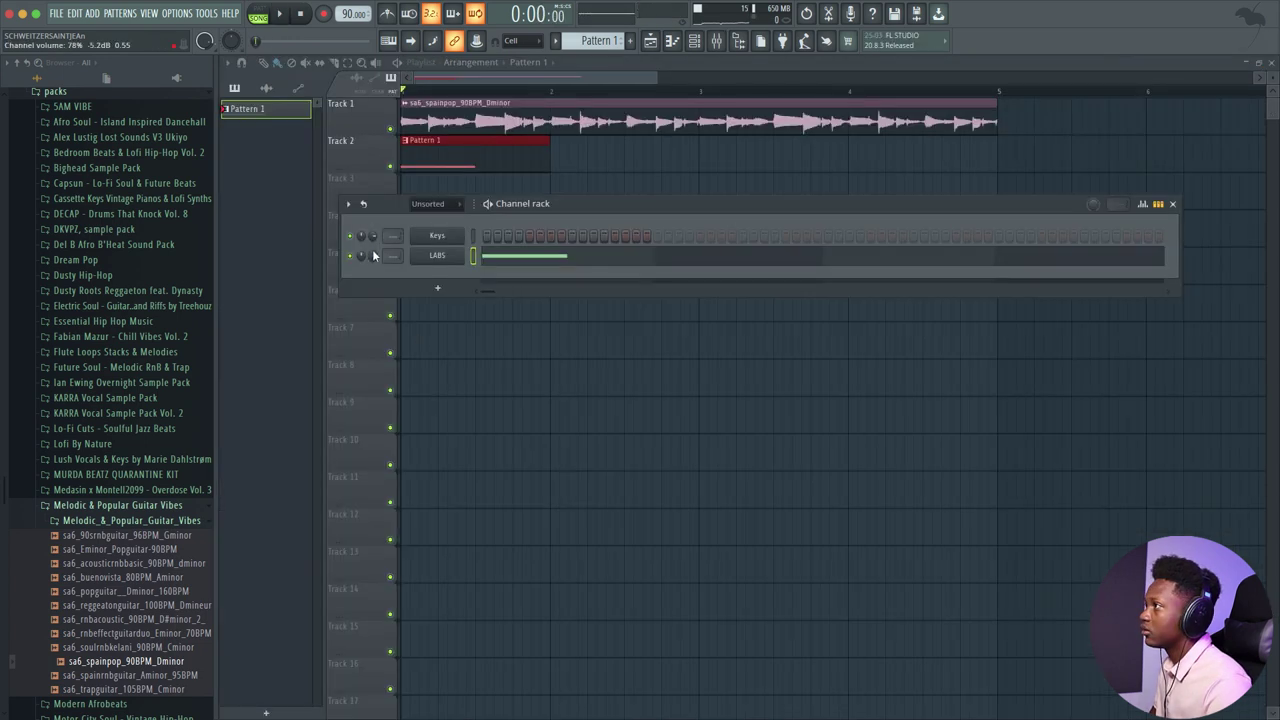
Step: Show all channels in the channel rack and delete the Keys channel
left_click(428, 203)
left_click(440, 222)
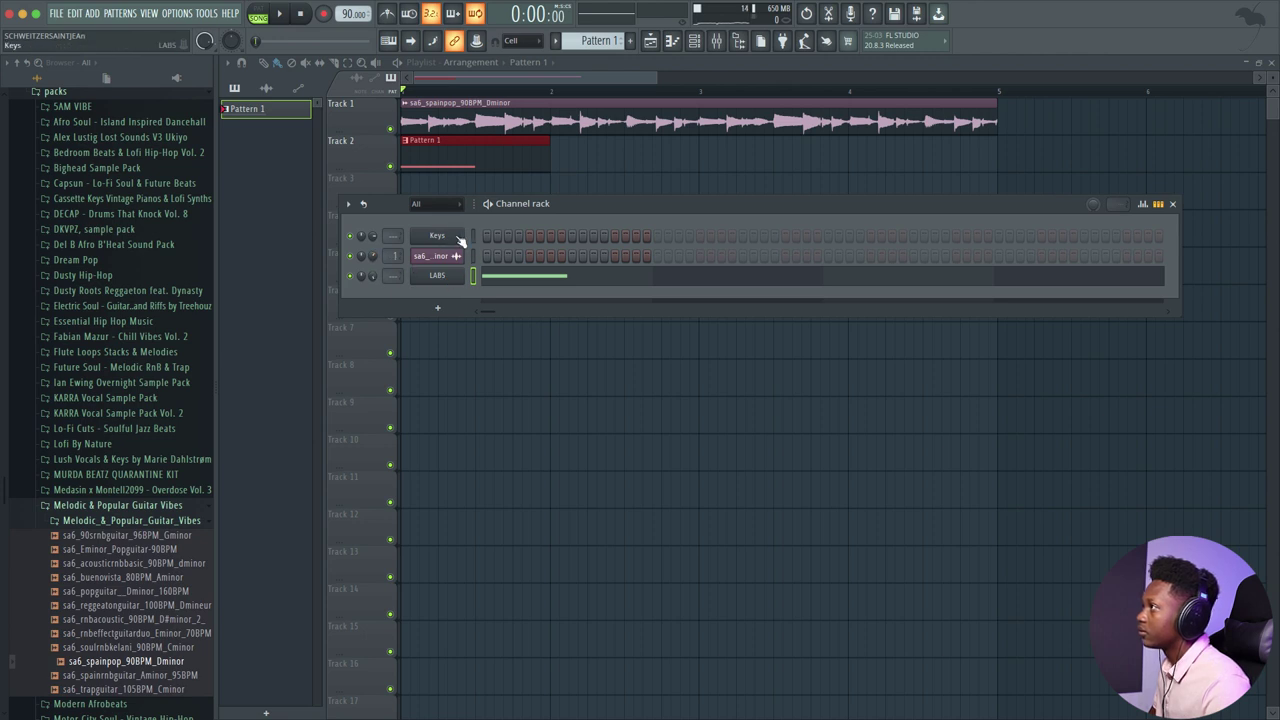
right_click(461, 241)
left_click(487, 365)
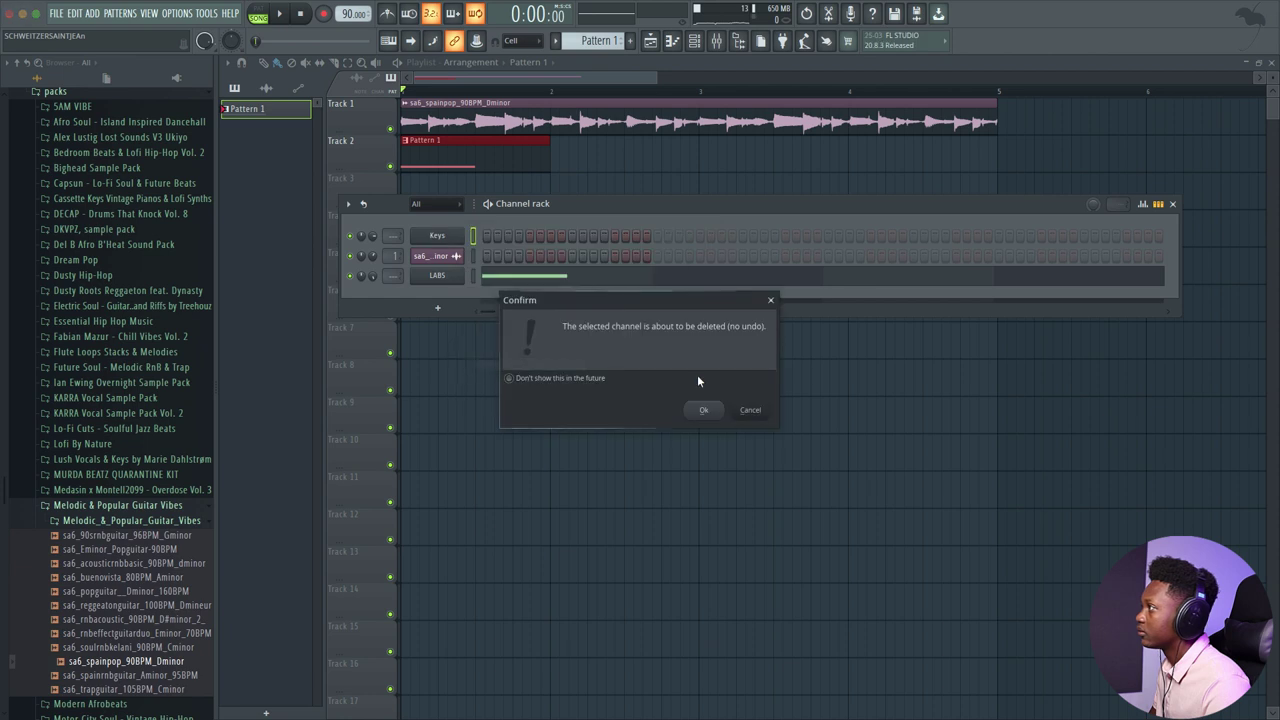
left_click(703, 410)
Step: Listen to the arrangement with the LABS Soft Piano window open, and close that window
key("space")
key("space")
key("space")
key("space")
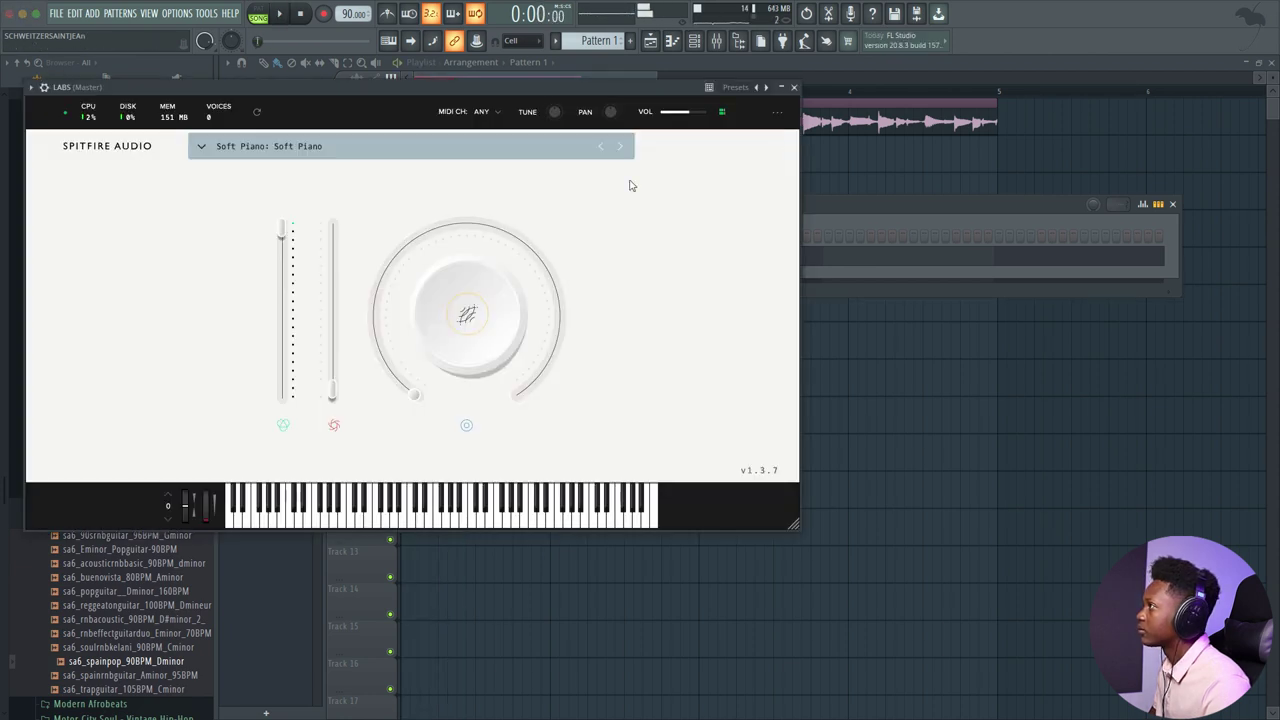
key("space")
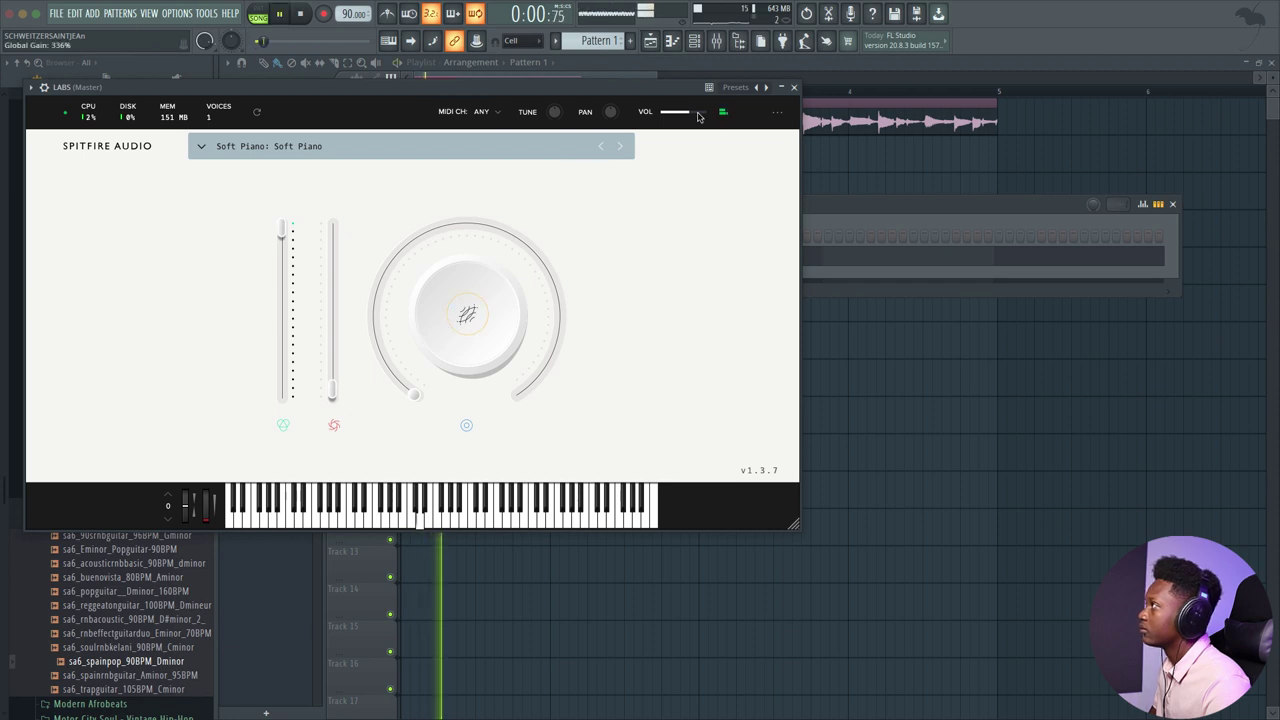
left_click(793, 88)
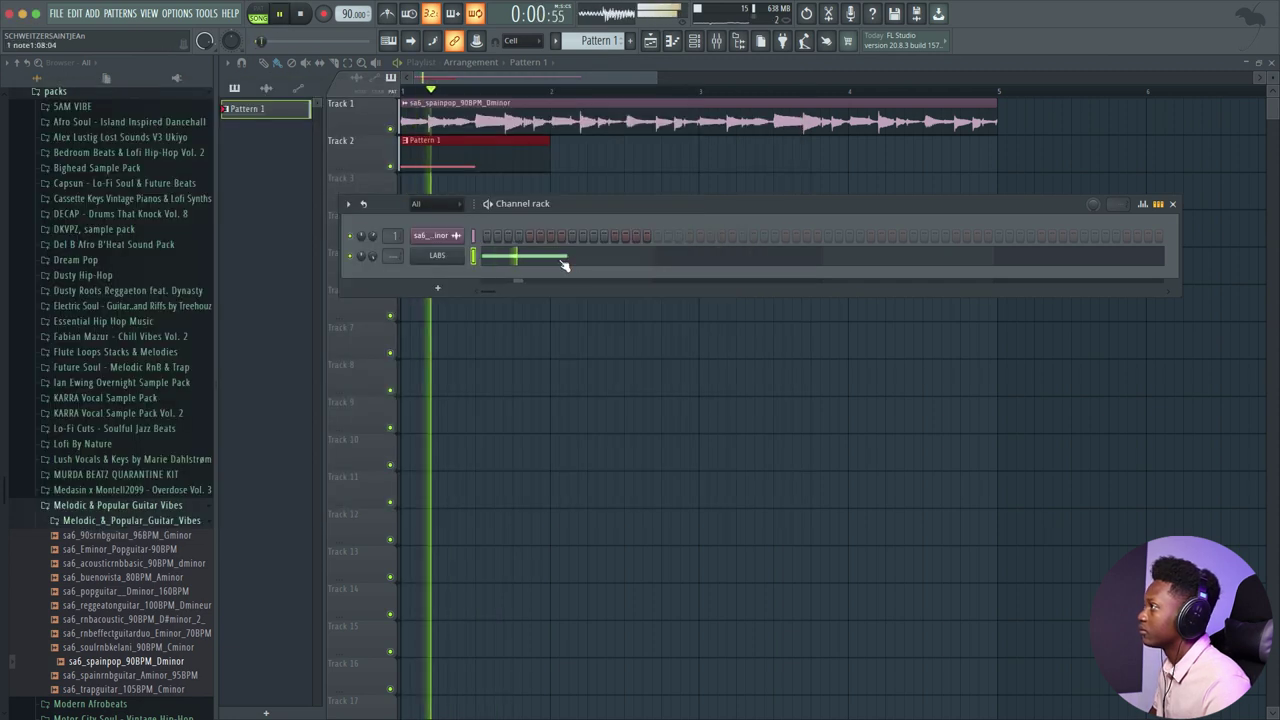
Step: Add a half-bar A#4 note in the second half of bar 1 of the LABS part, checking against playback
left_click(563, 264)
key("space")
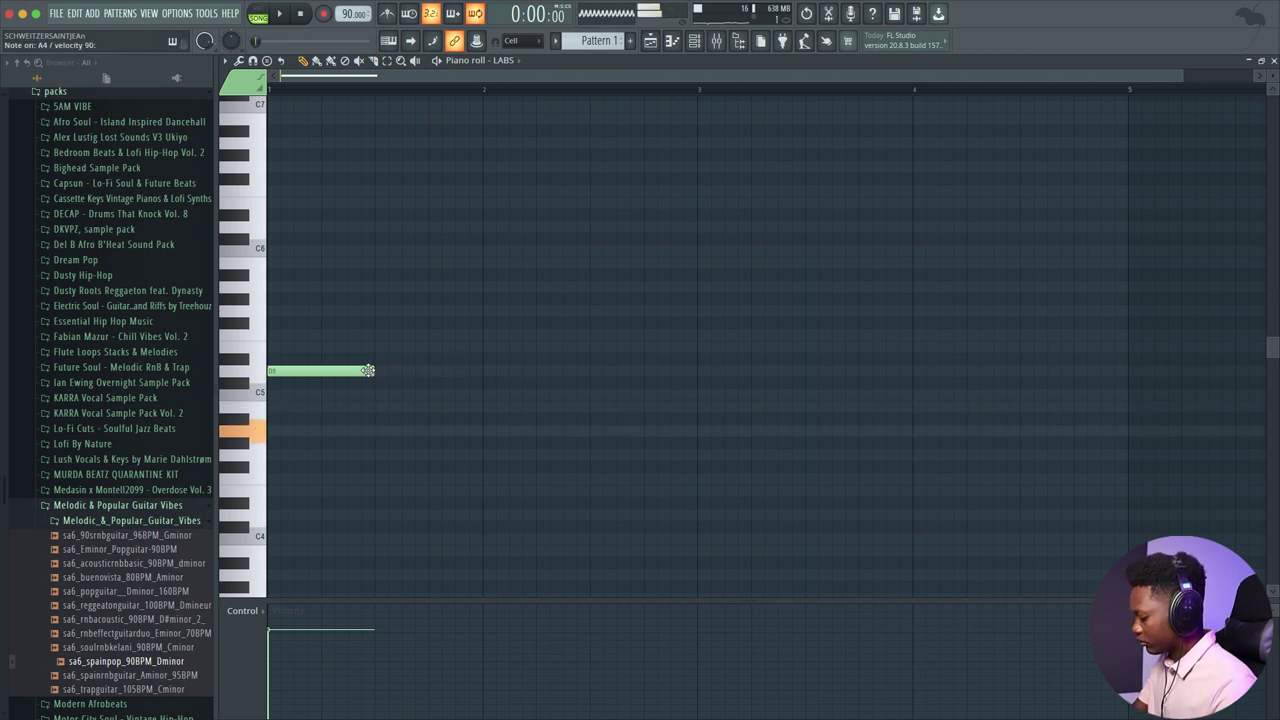
key("space")
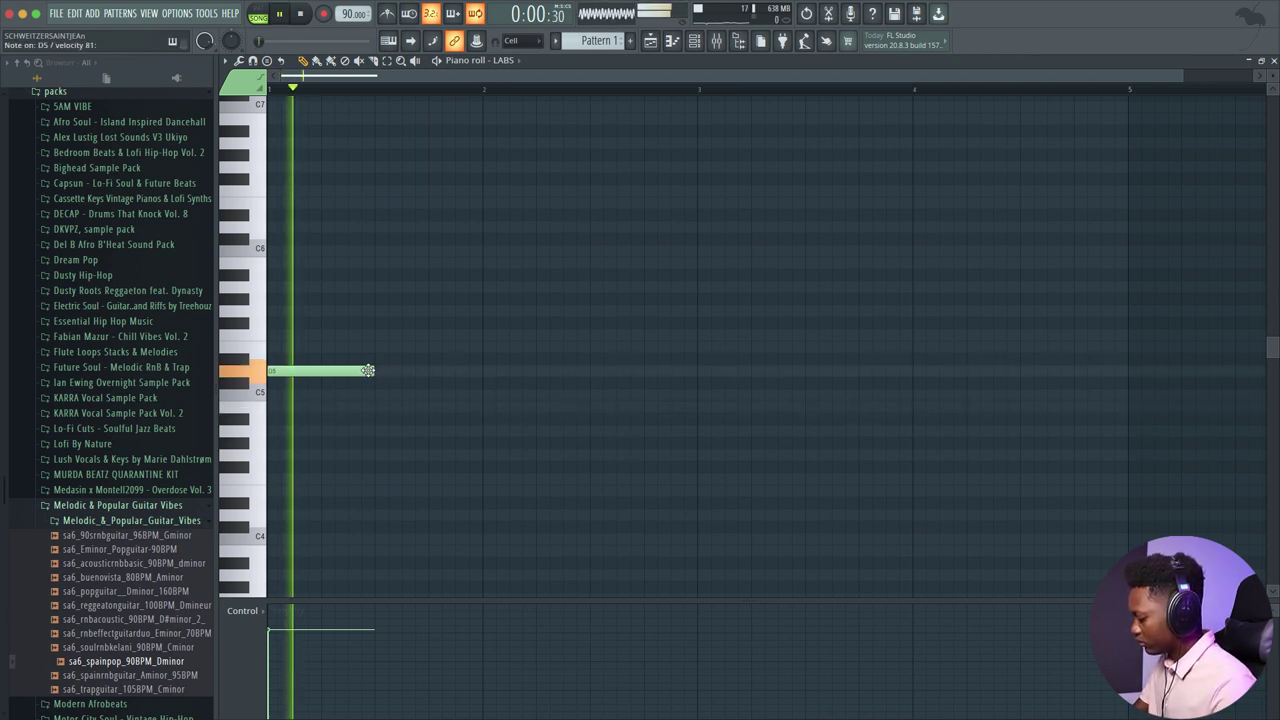
key("space")
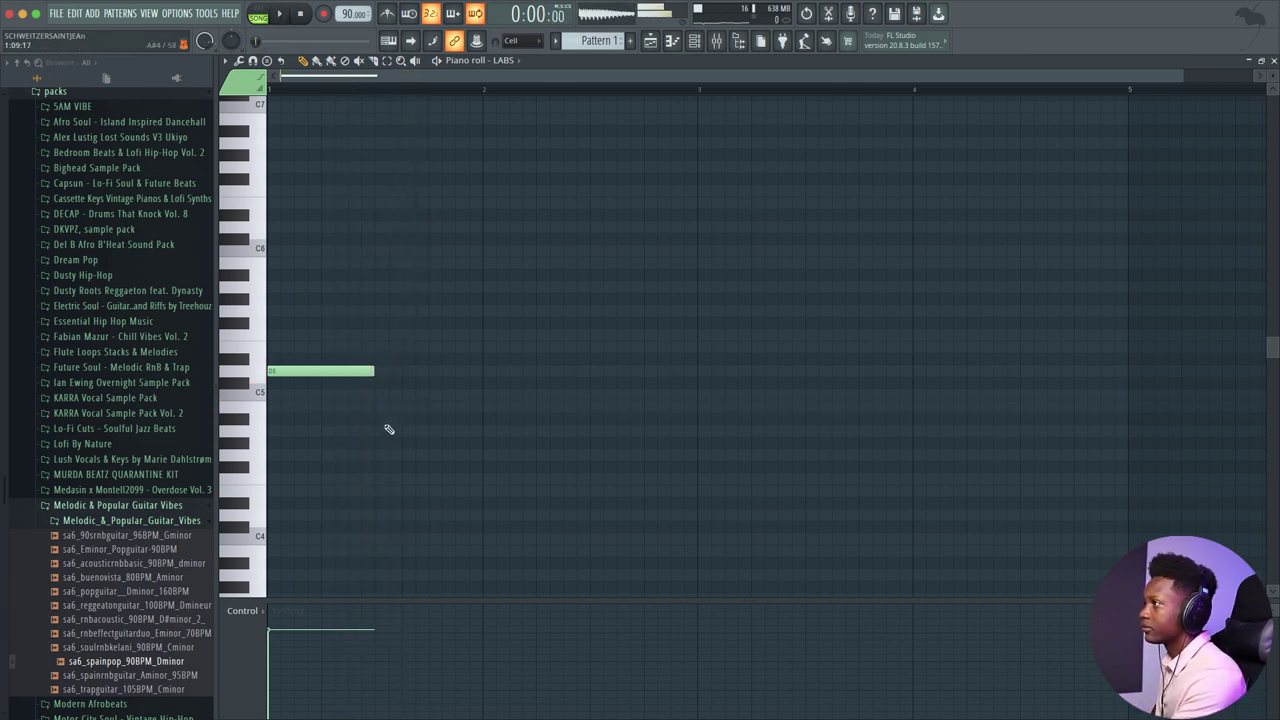
left_click(377, 418)
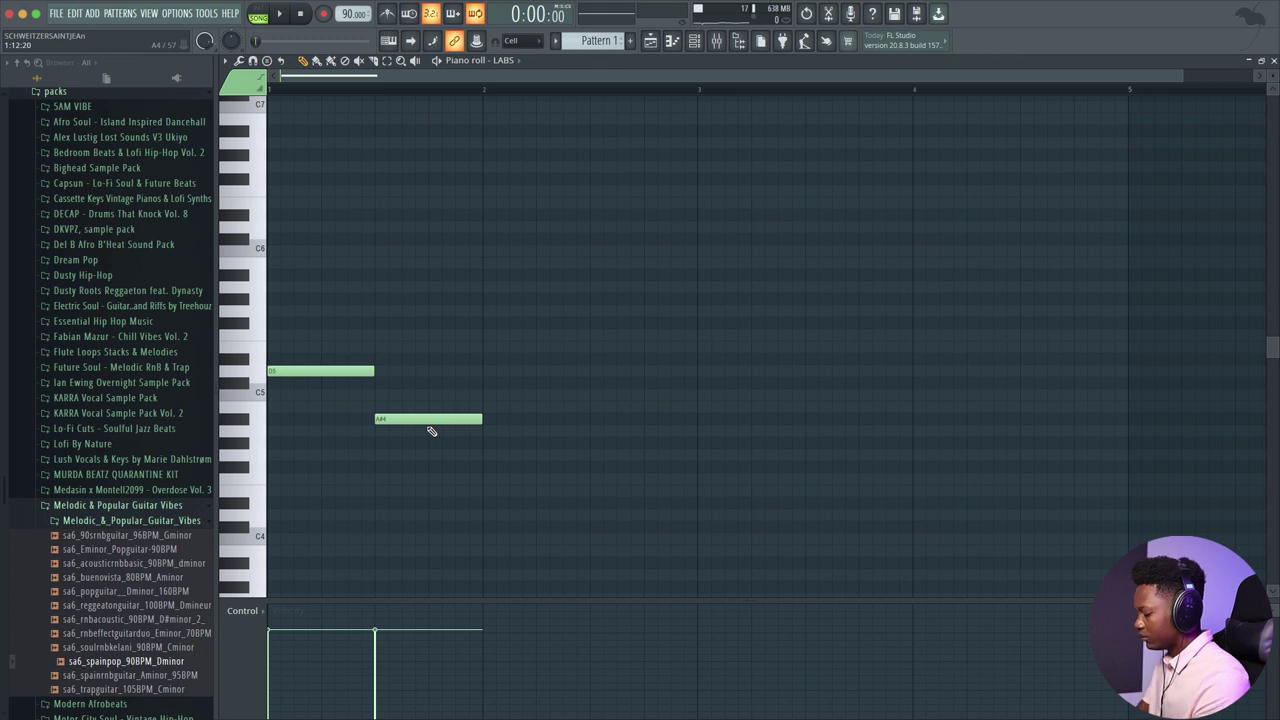
key("space")
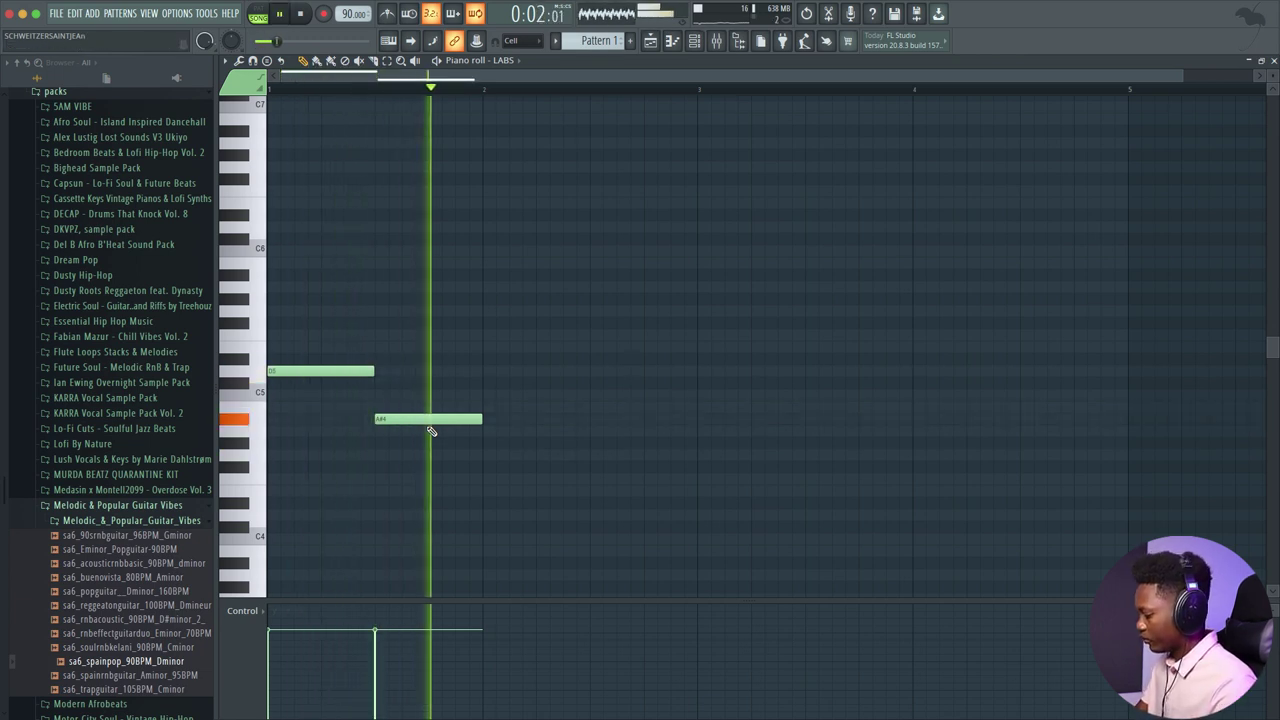
key("space")
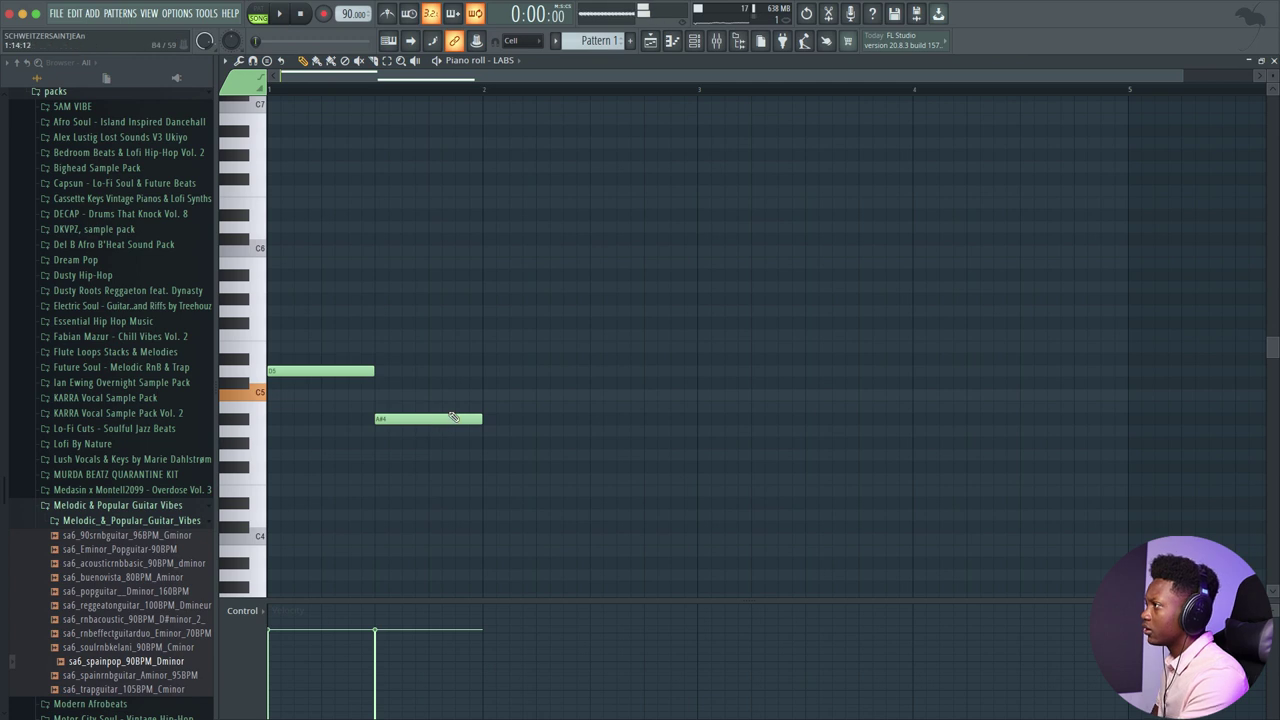
Step: Add half-bar C5 and G4 notes in the first and second halves of bar 2, playing the loop after each
left_click(492, 402)
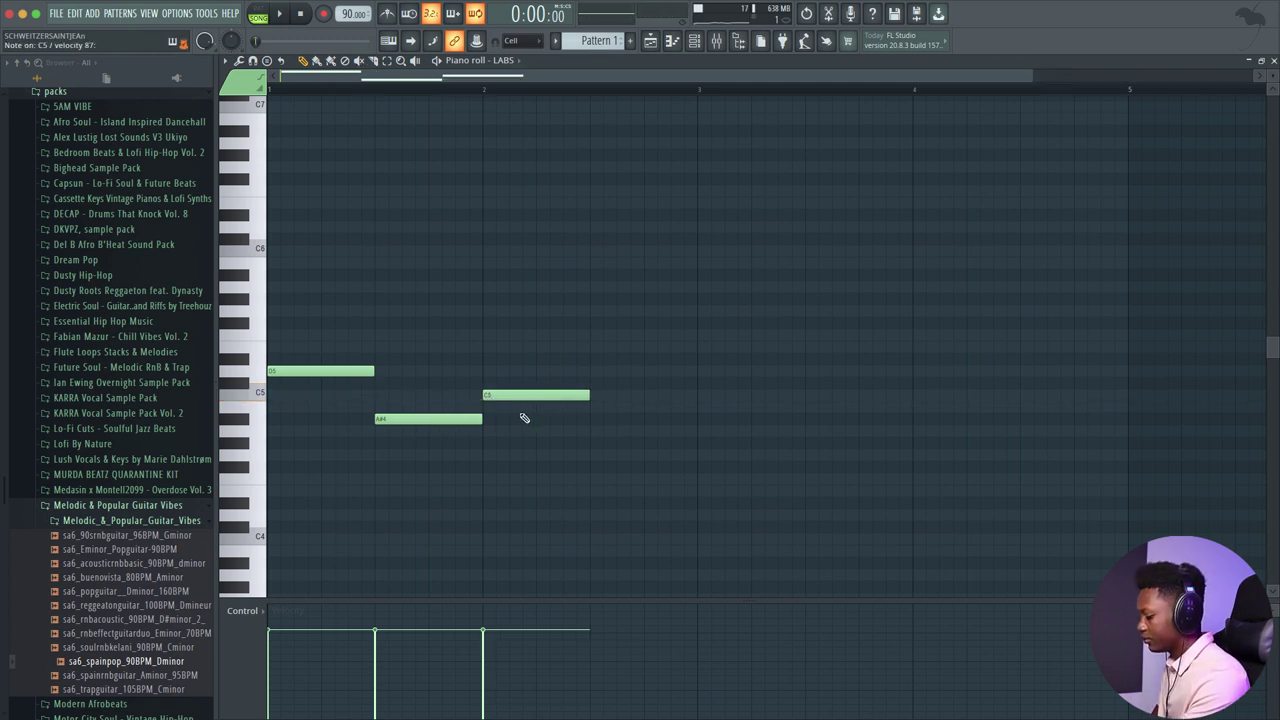
key("space")
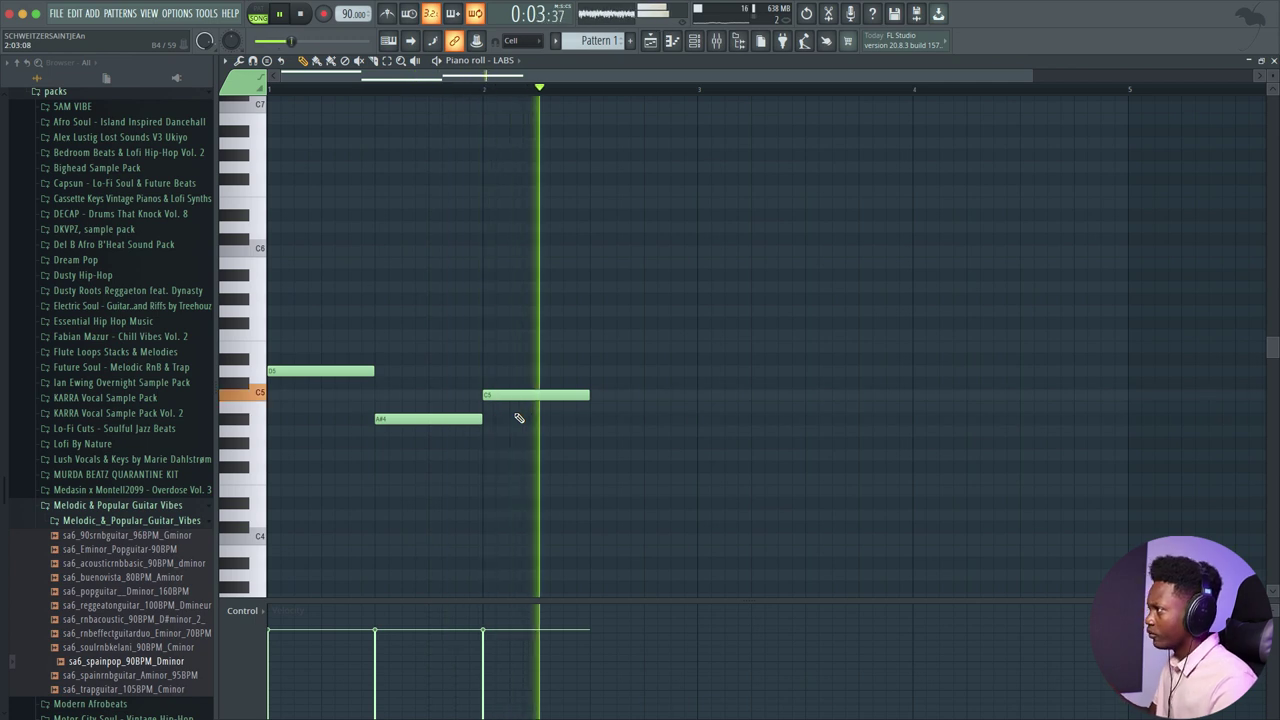
key("space")
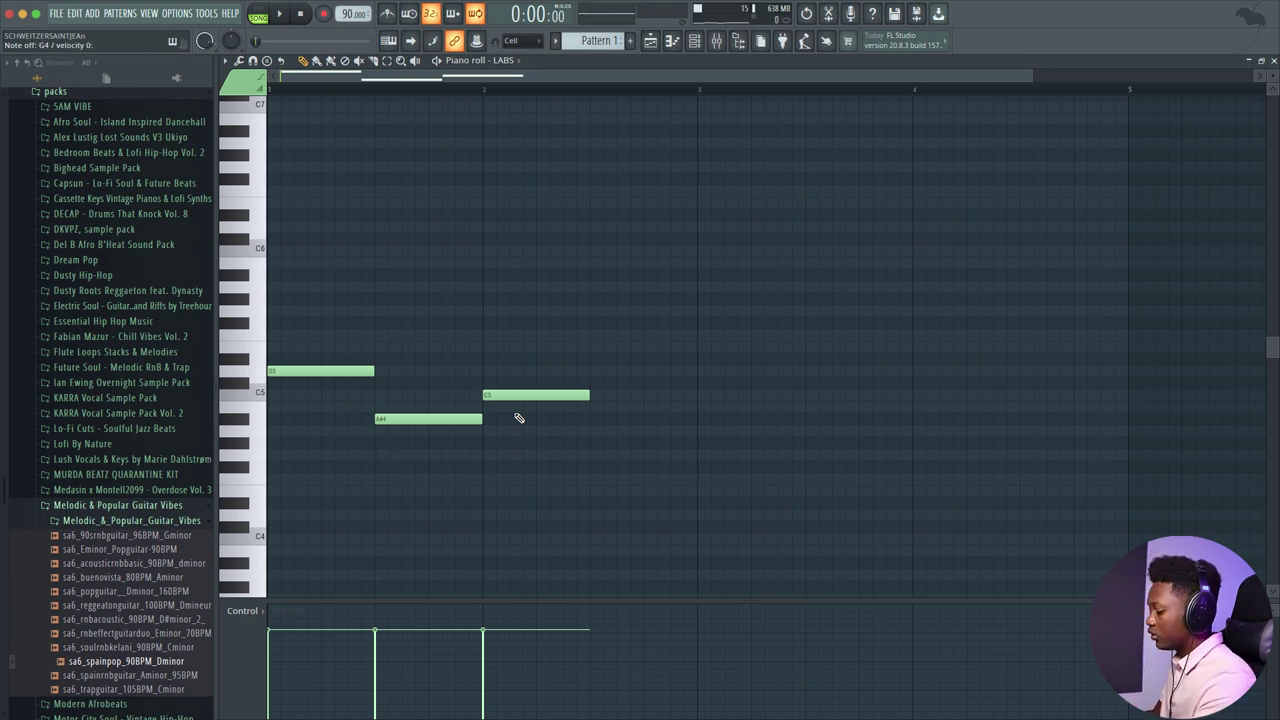
left_click(598, 458)
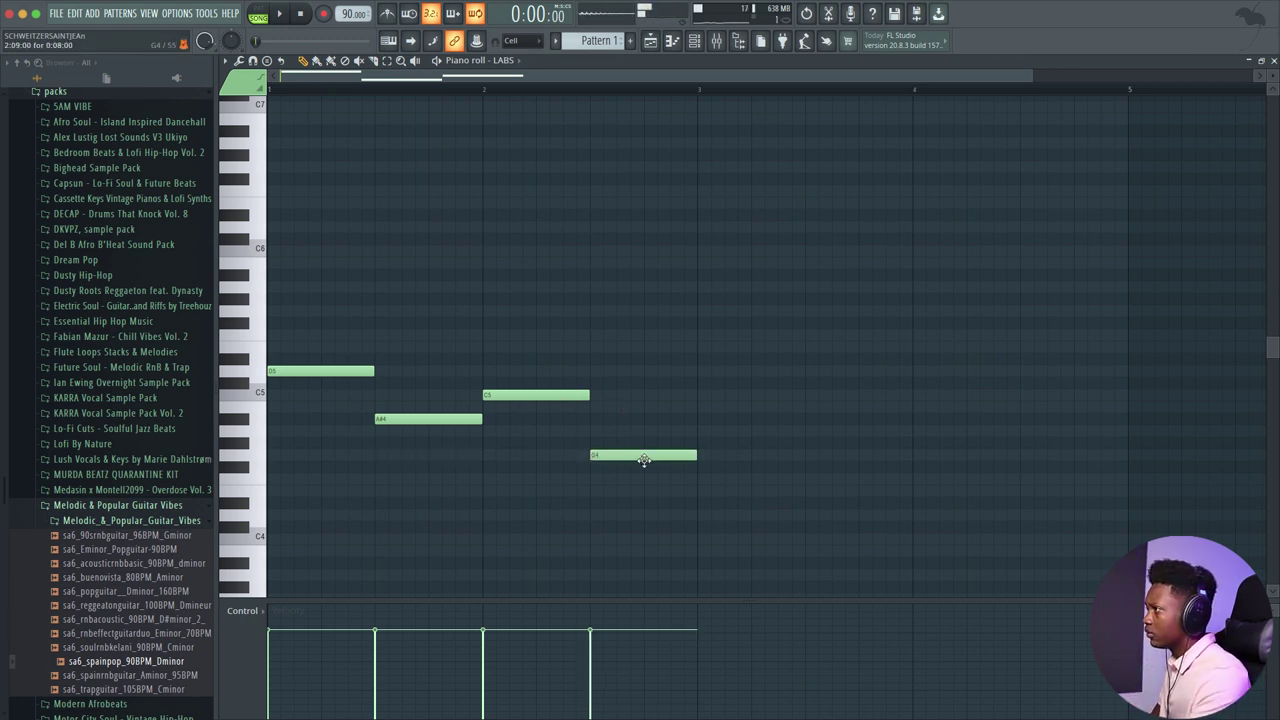
key("space")
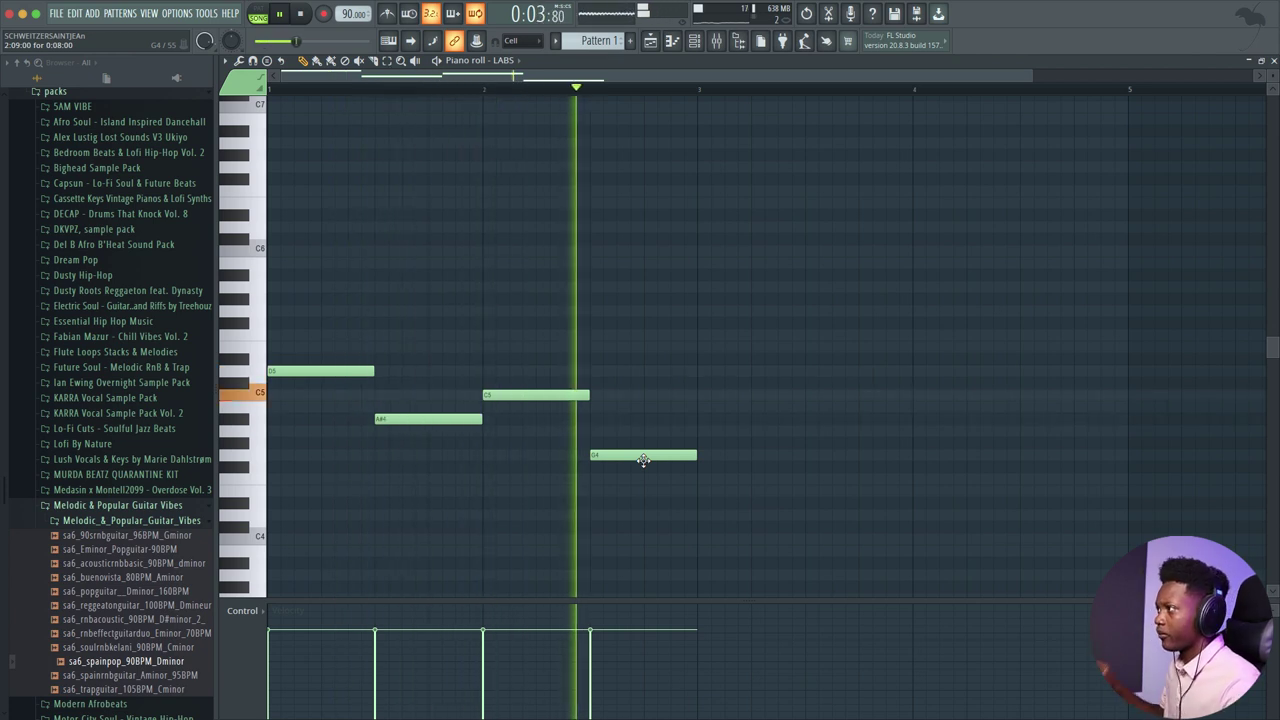
key("space")
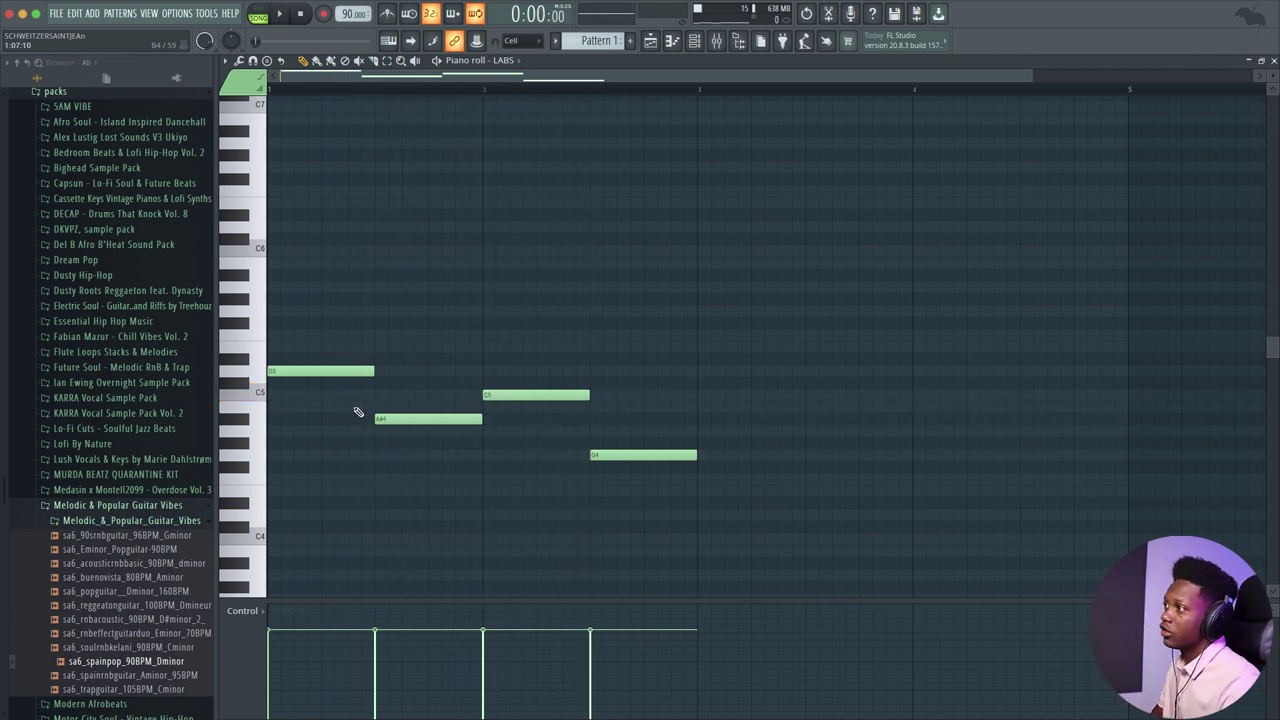
Step: Add half-bar F5 and A5 notes above the opening D5 note, and audition the chord with the guitar loop
left_click_drag(300, 322, 200, 320)
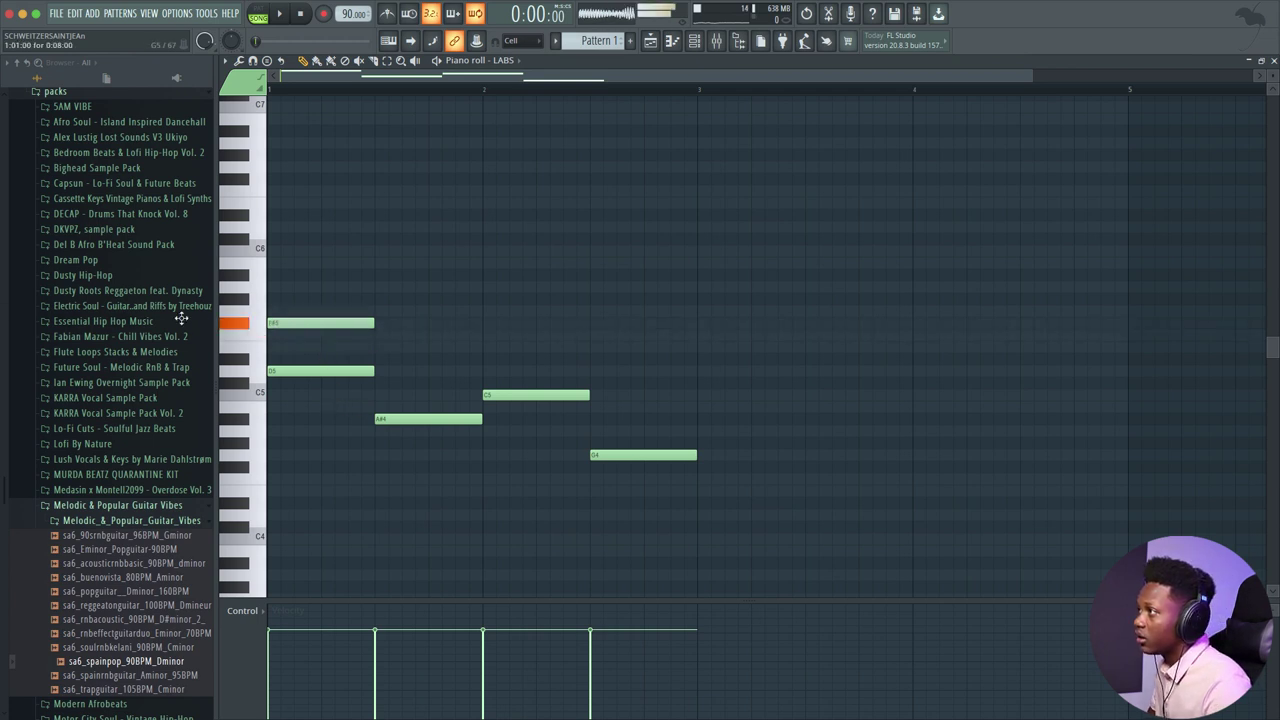
left_click_drag(300, 322, 293, 338)
left_click_drag(345, 299, 150, 310)
key("space")
key("space")
left_click_drag(278, 298, 287, 288)
key("space")
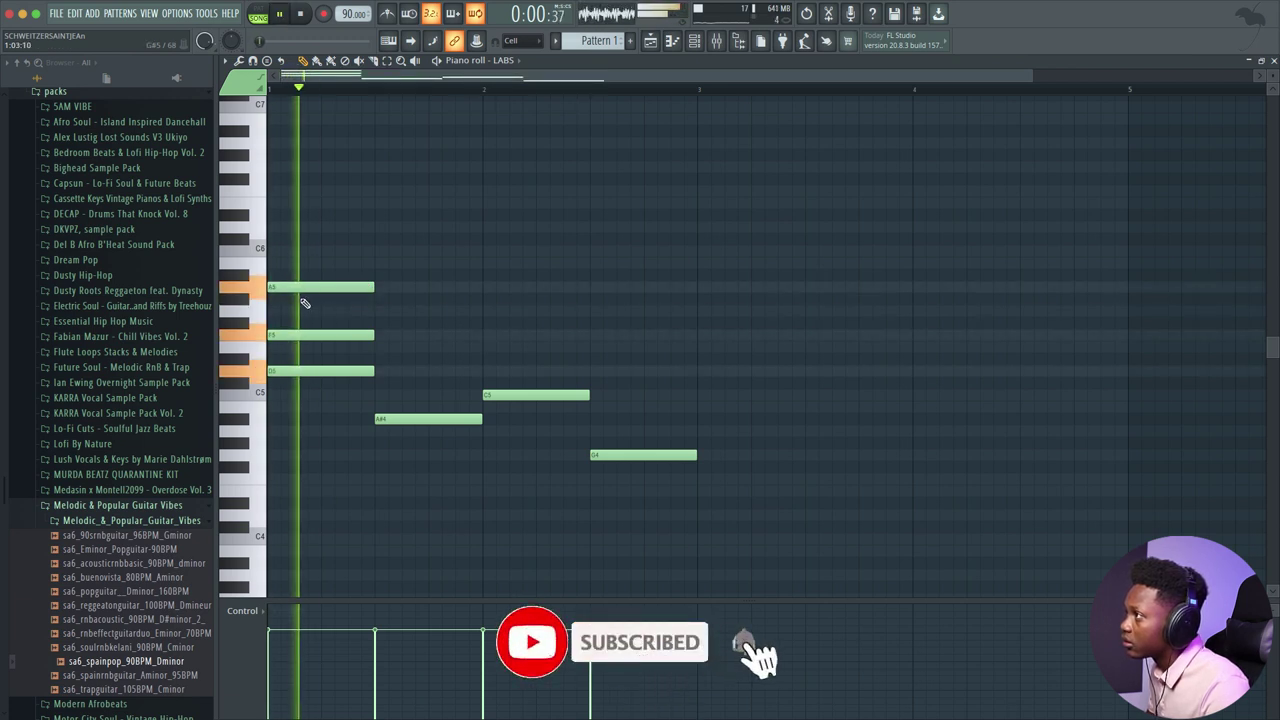
key("space")
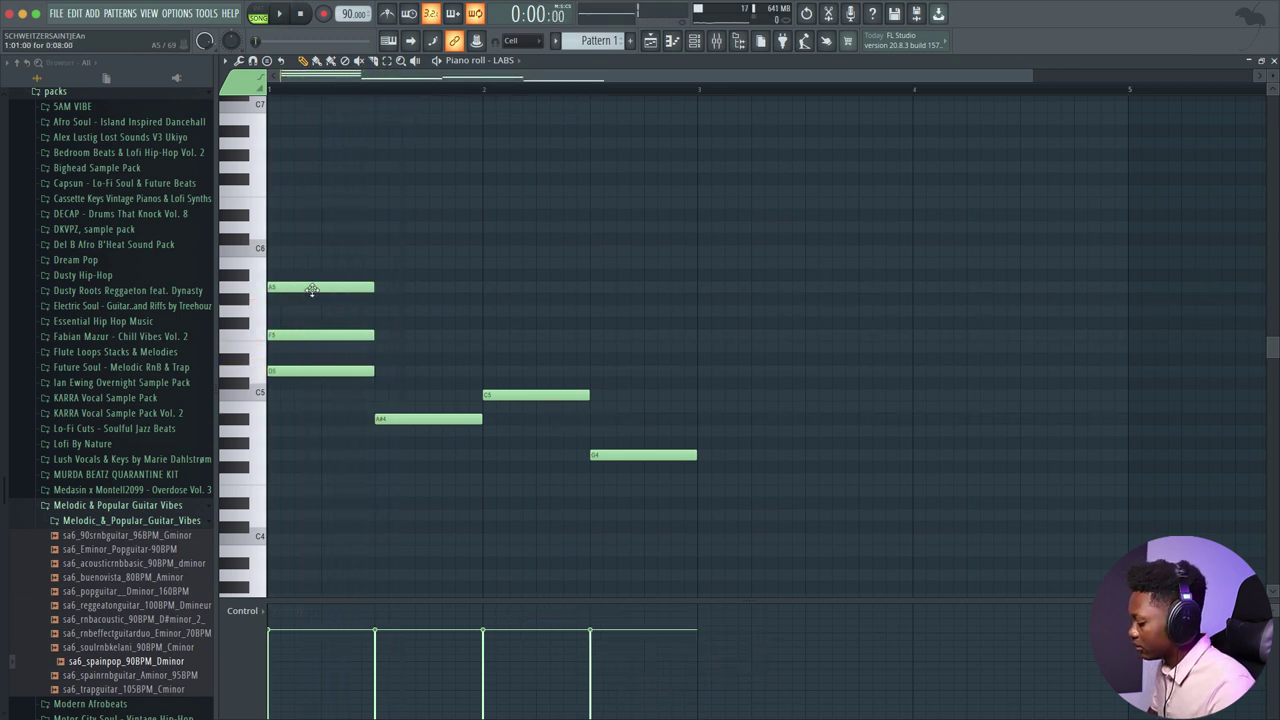
left_click(312, 290)
key("space")
key("space")
left_click(312, 290)
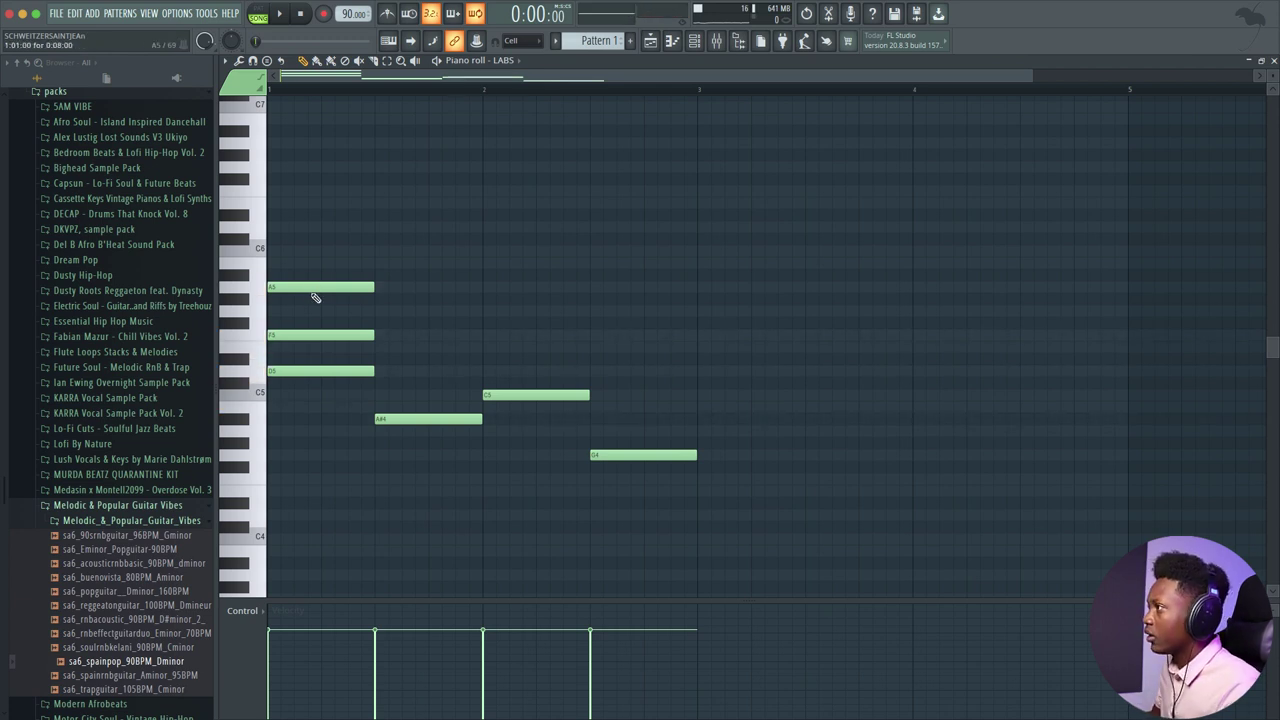
Step: Add half-bar D5 and F5 notes above the A#4 note in bar 1, and play back the progression
scroll(409, 417, "down", 2)
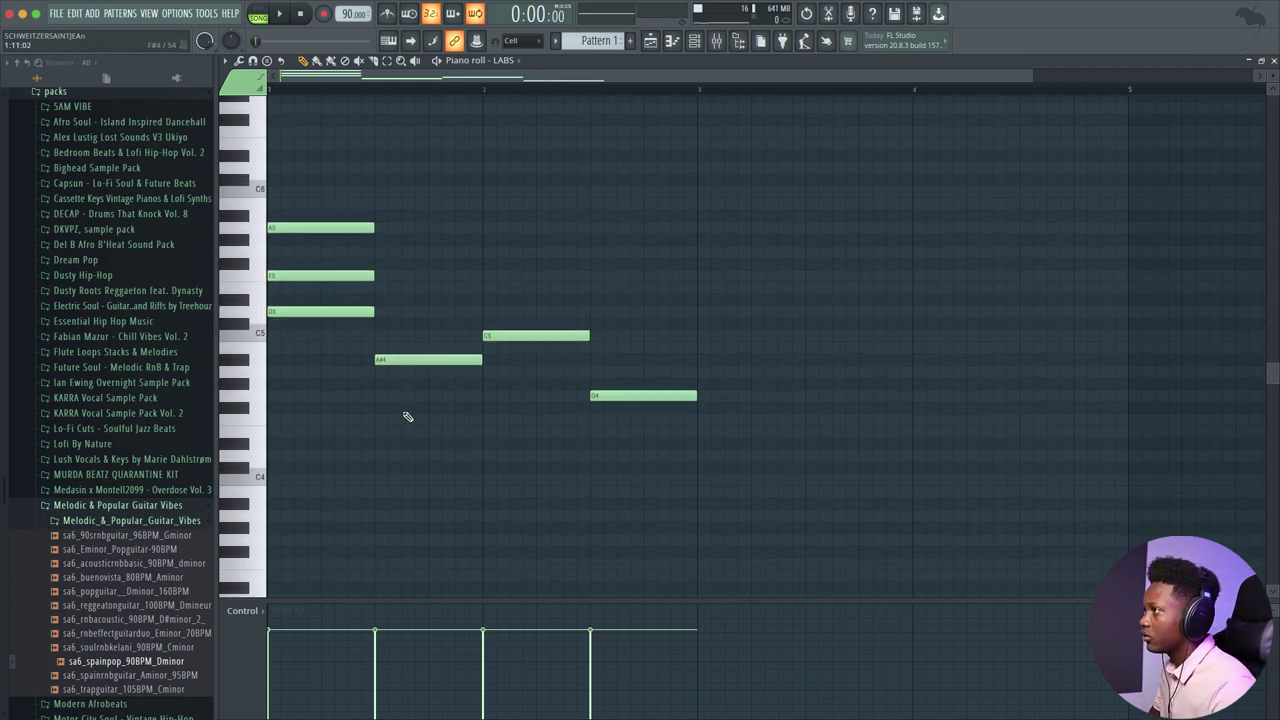
left_click(385, 312)
left_click(392, 277)
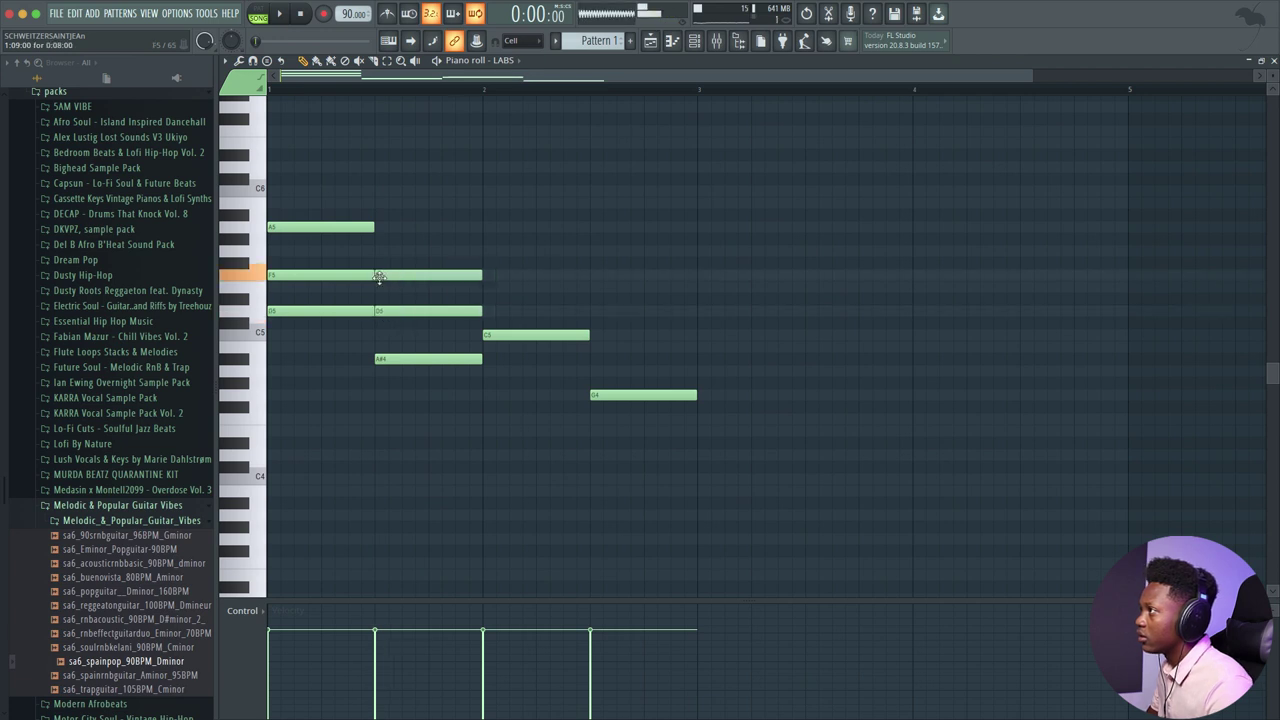
scroll(374, 377, "down", 1)
scroll(492, 337, "up", 3)
key("space")
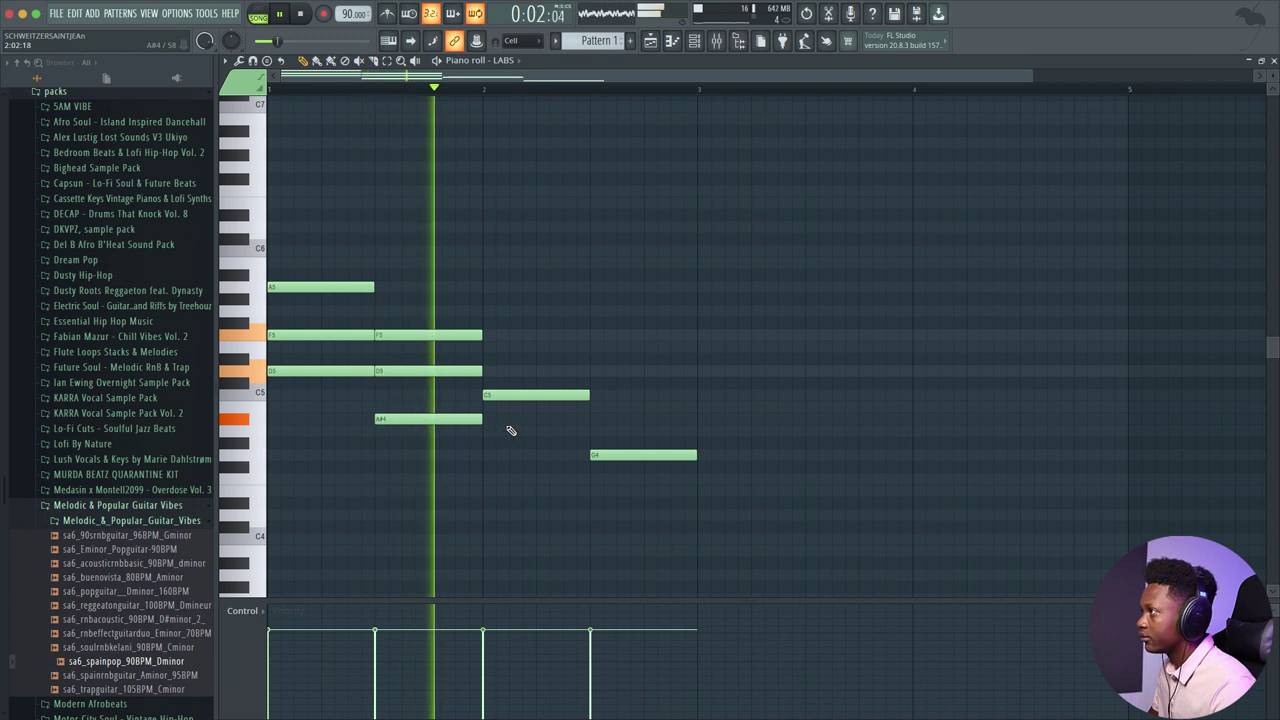
key("space")
Step: Rebalance the channel rack volumes against playback, lowering the guitar loop's channel to 43%
left_click(1273, 61)
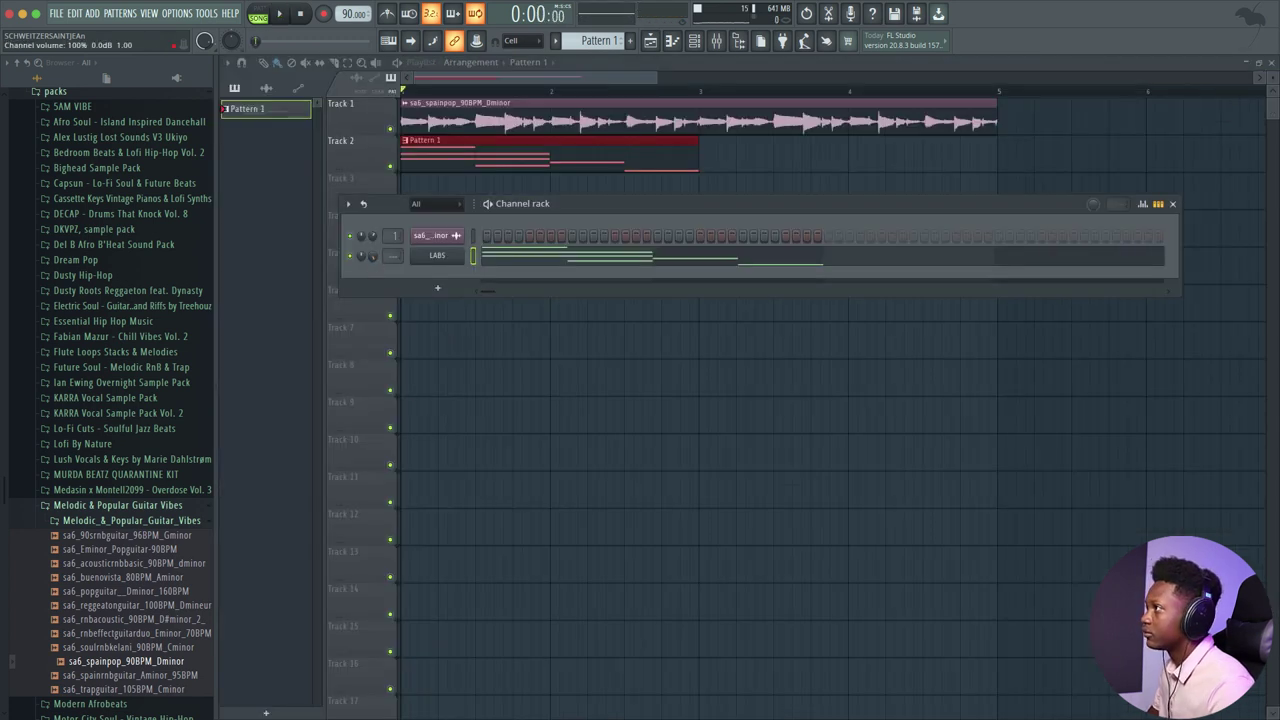
key("space")
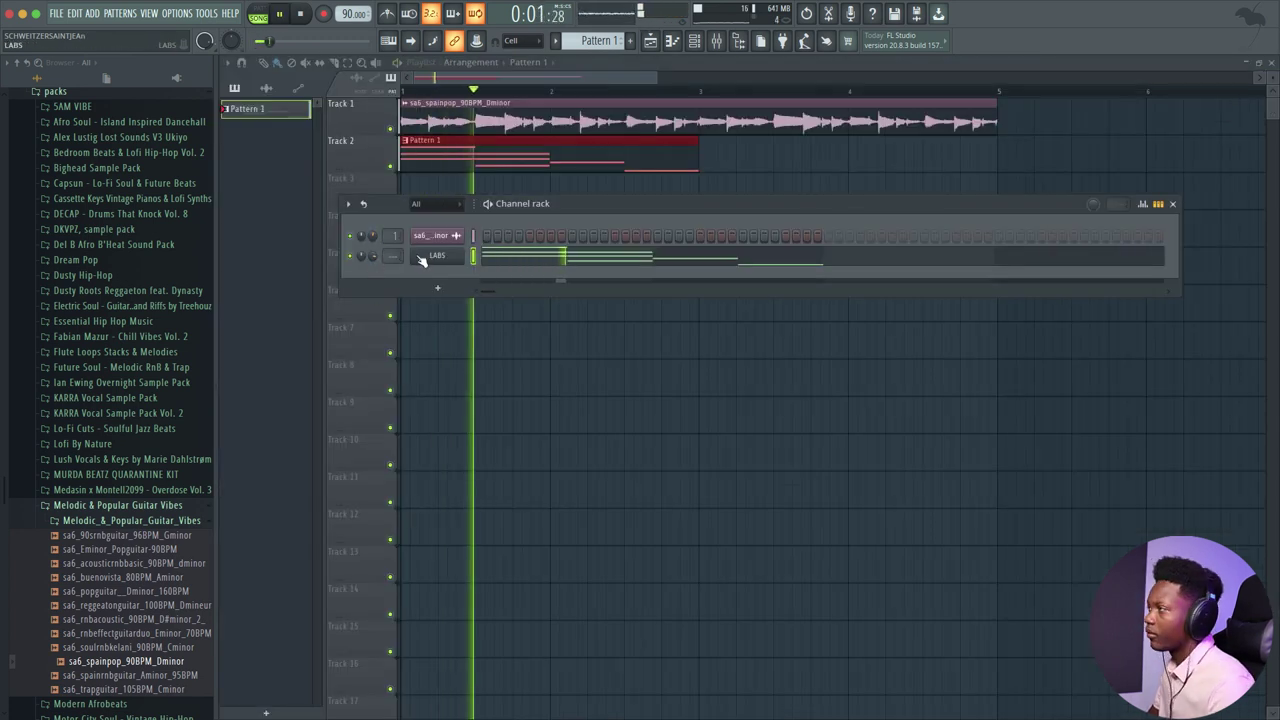
key("space")
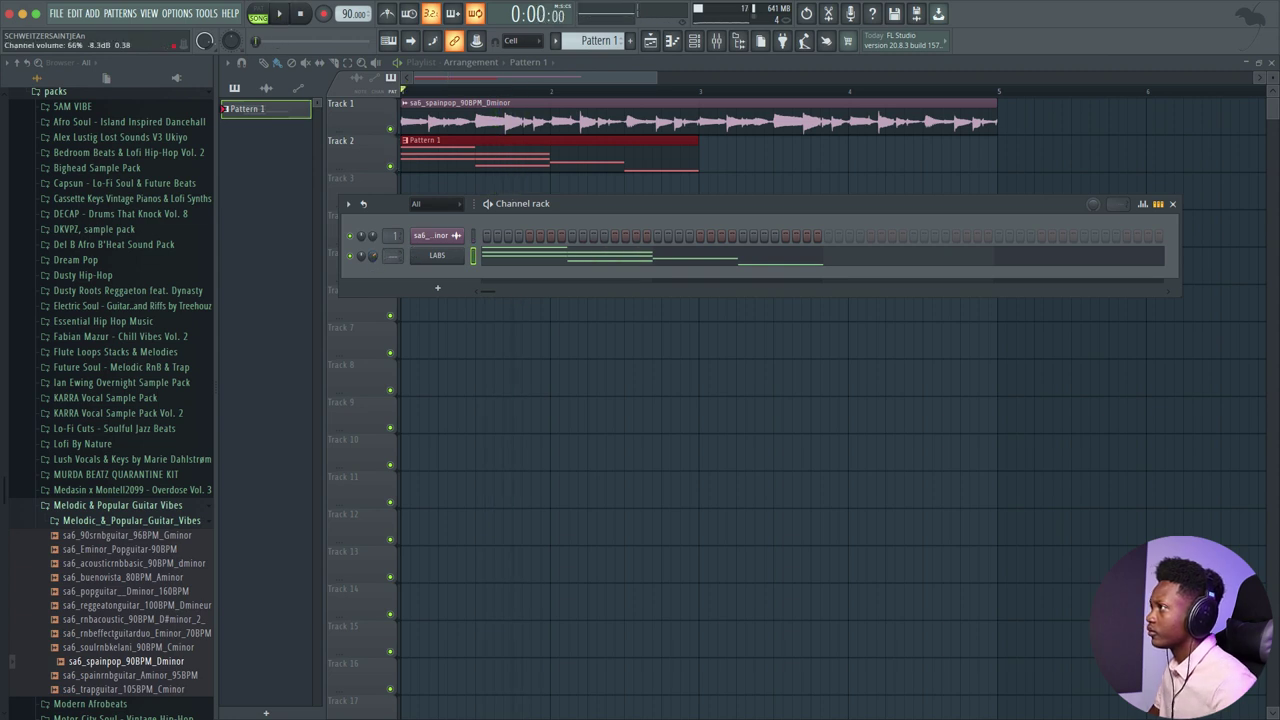
key("space")
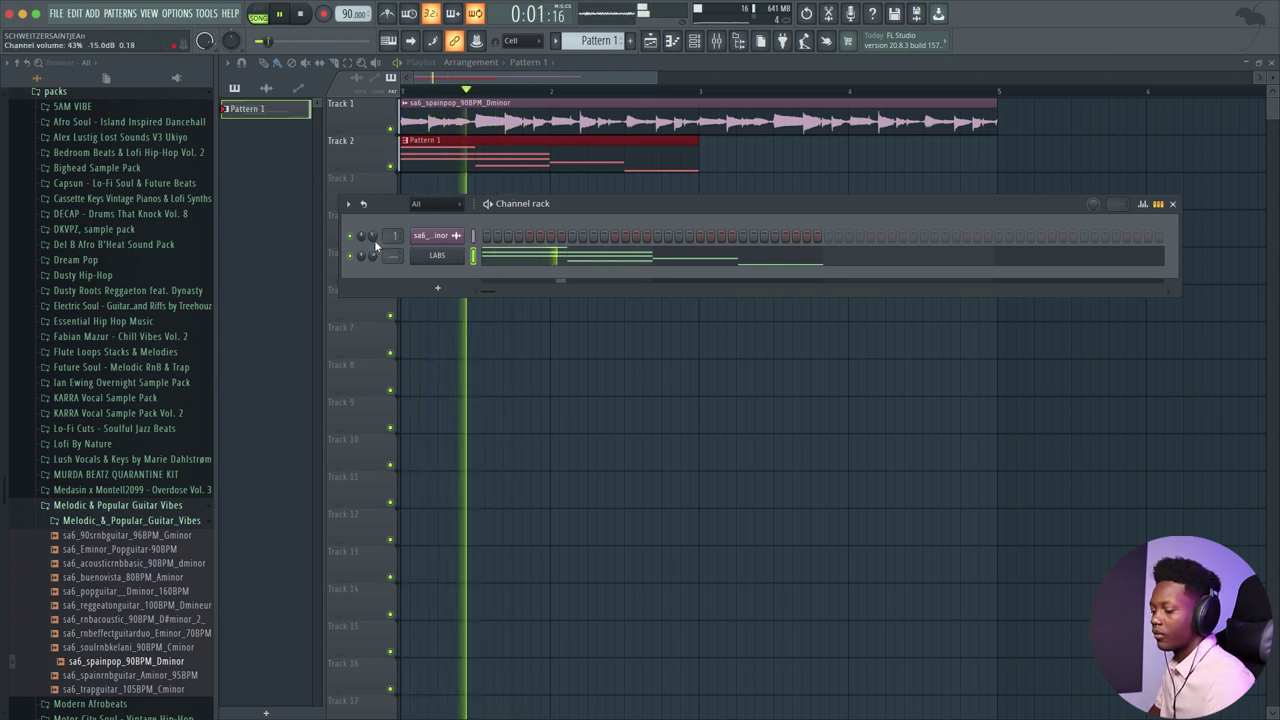
key("space")
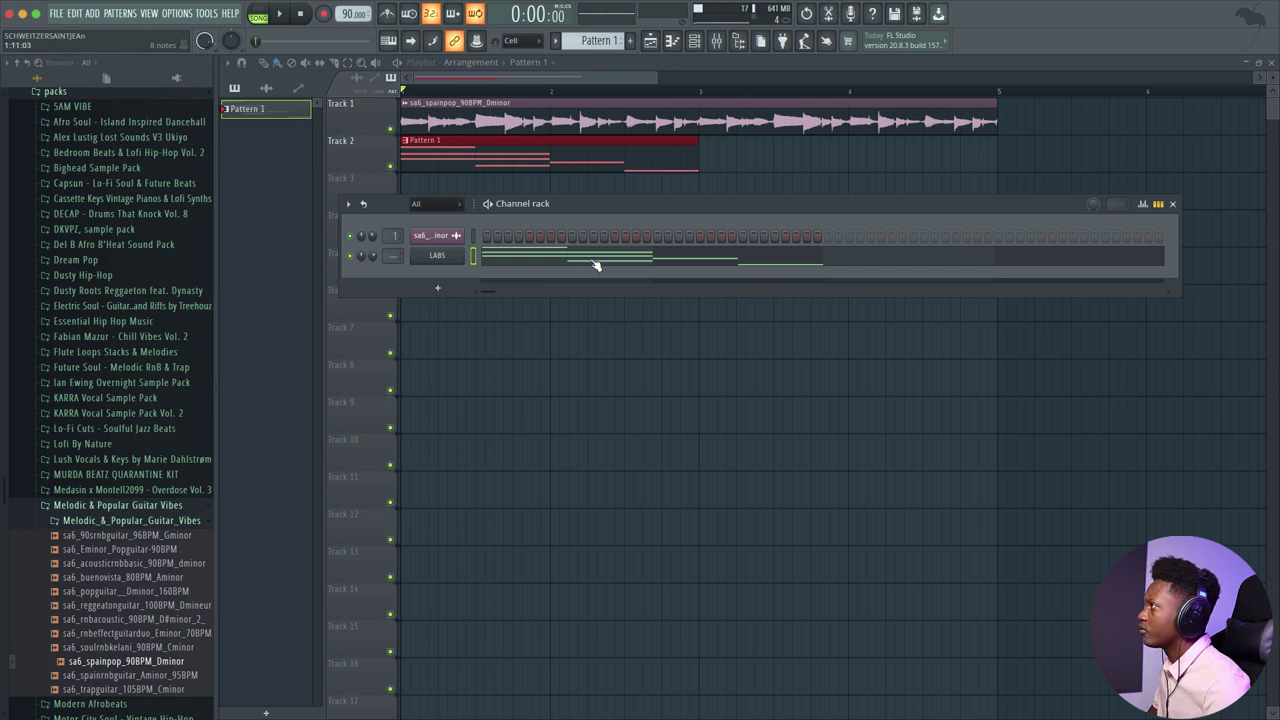
Step: Complete the bar 2 chords in the LABS part with E5 and G5 above C5, and A#4 and D5 above G4
left_click(595, 265)
key("space")
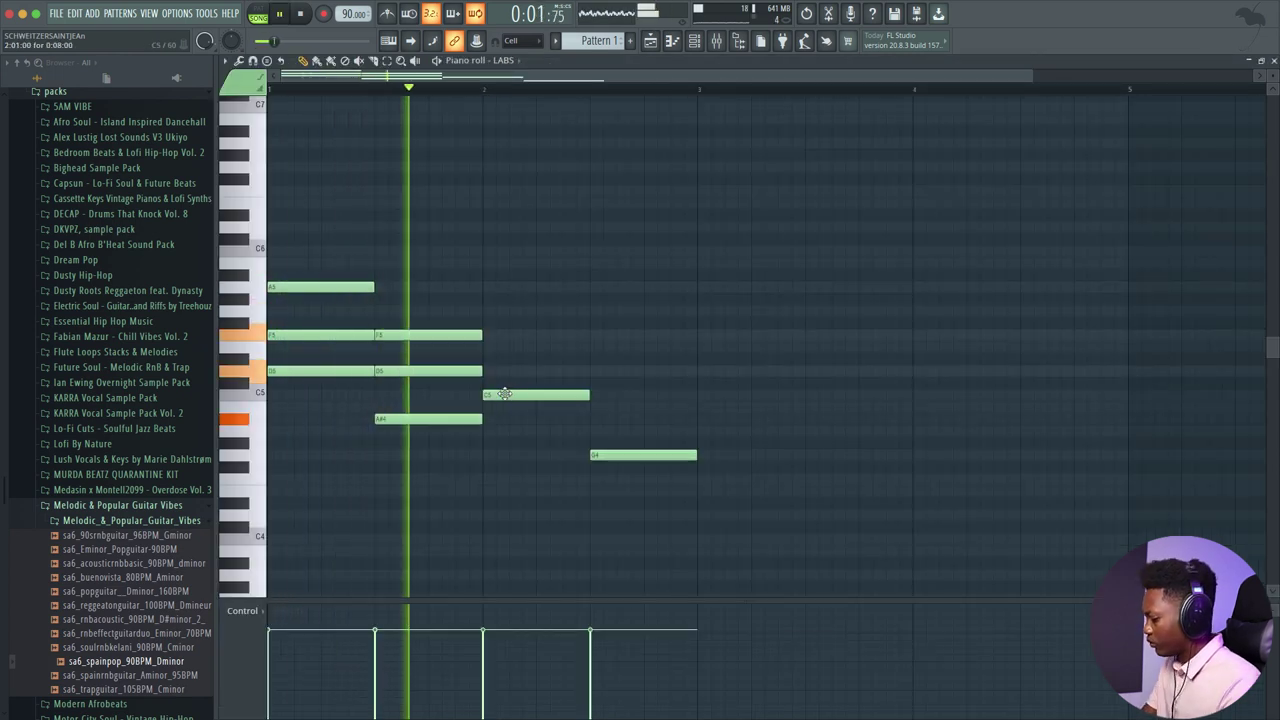
key("space")
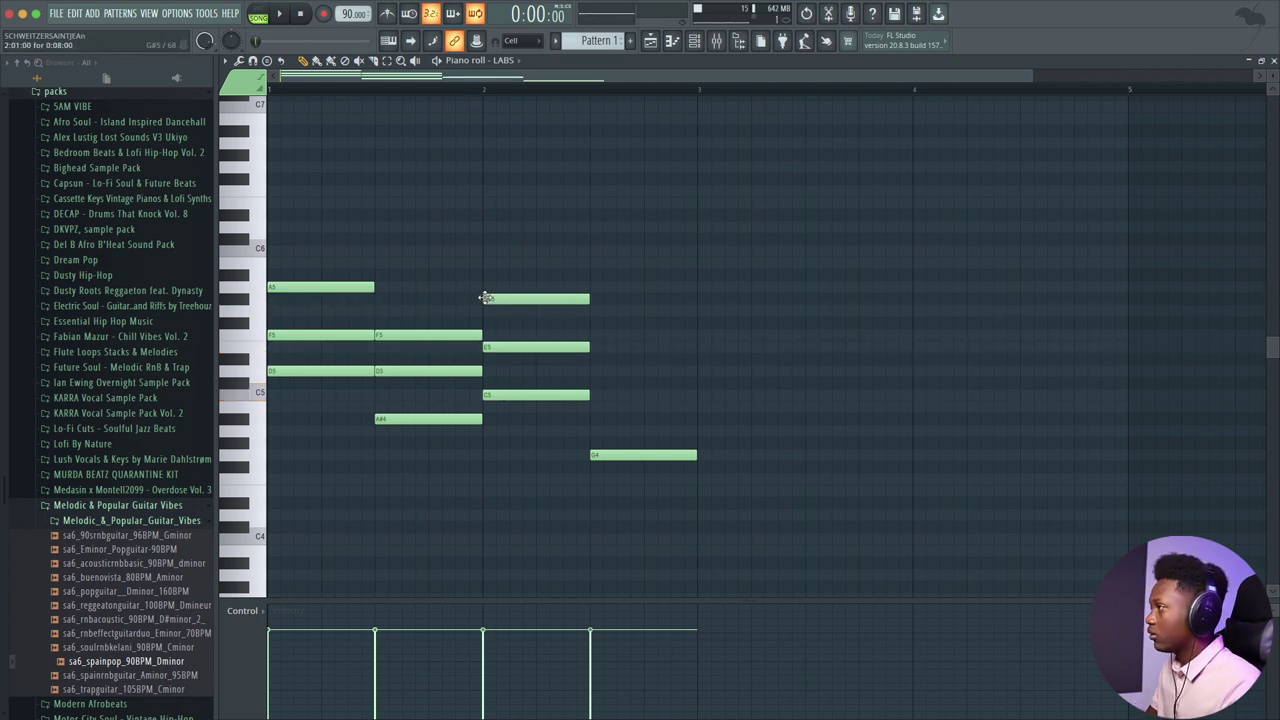
left_click_drag(507, 310, 508, 313)
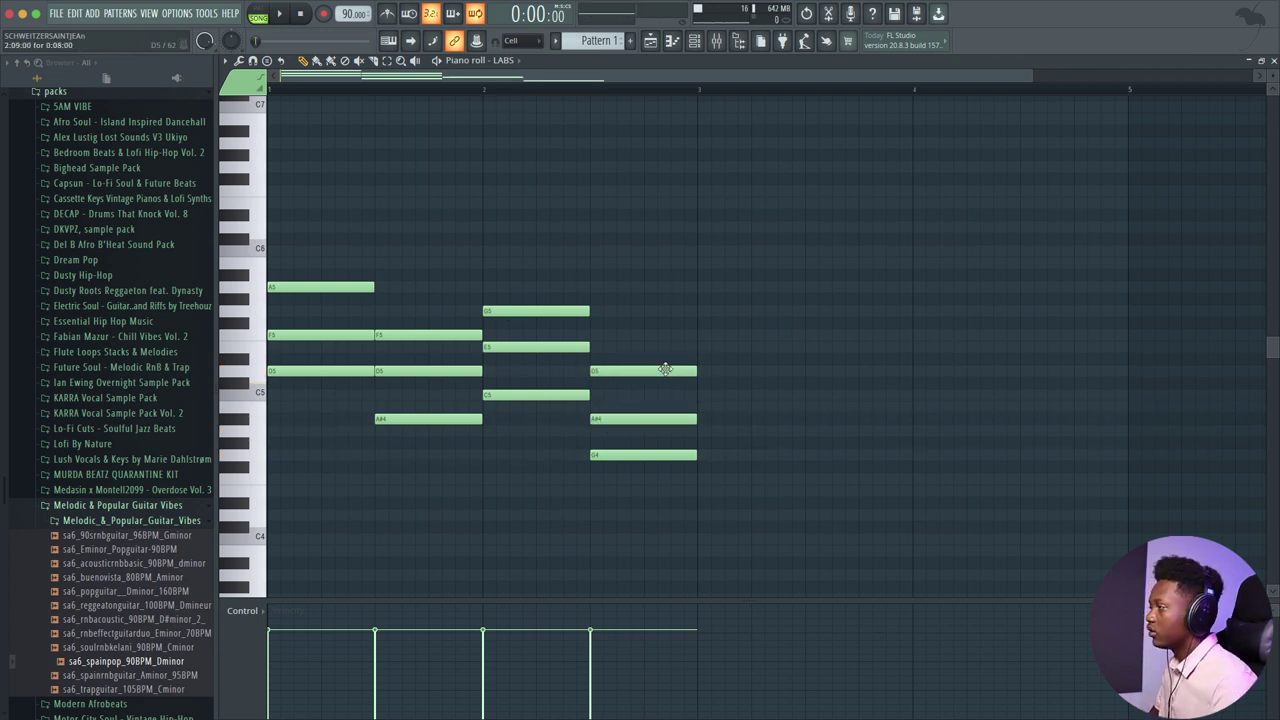
Step: Duplicate the two-bar LABS chord progression into bars 3 and 4, deselect the copy, and audition it with the guitar loop
key("space")
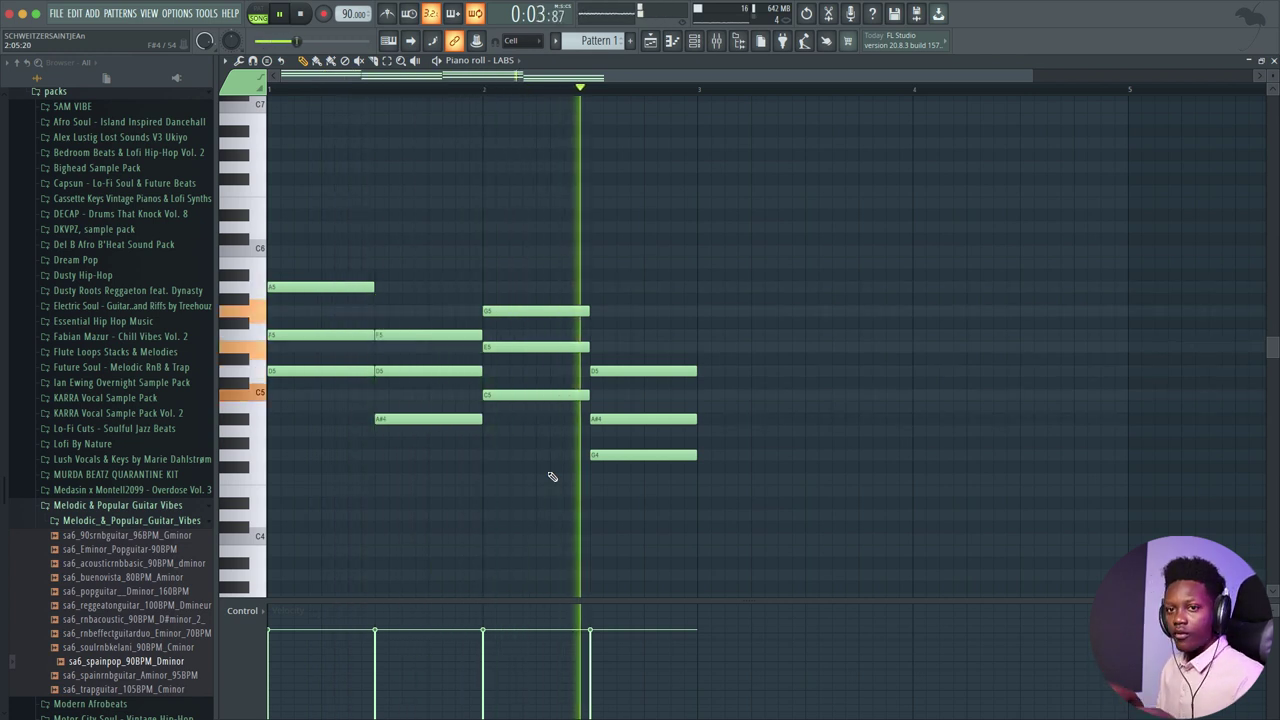
key("space")
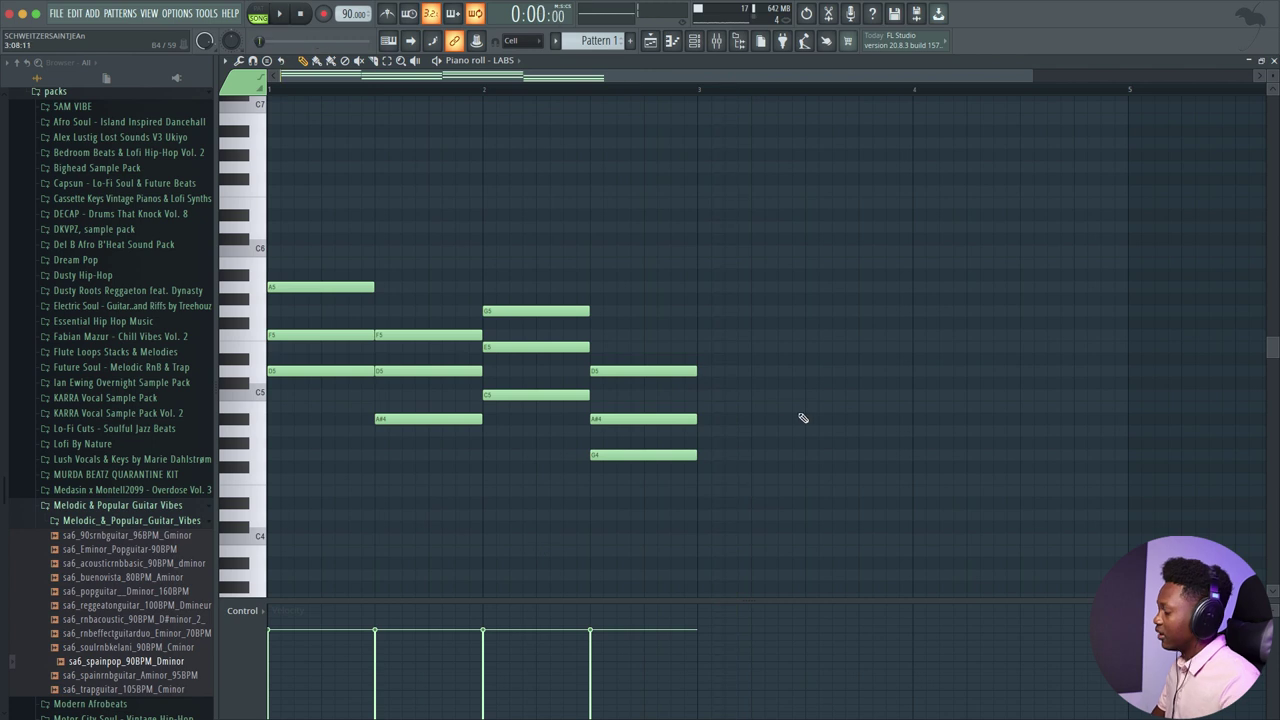
key("ctrl+b")
key("space")
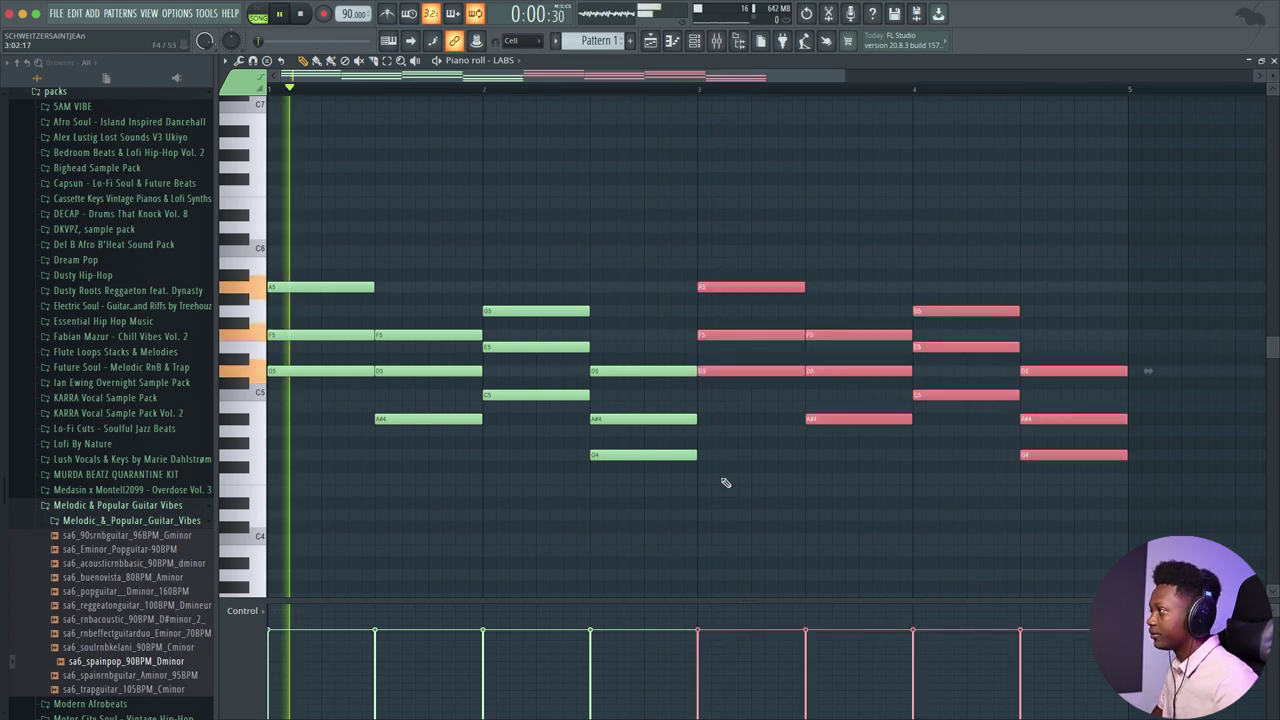
left_click(683, 522)
key("space")
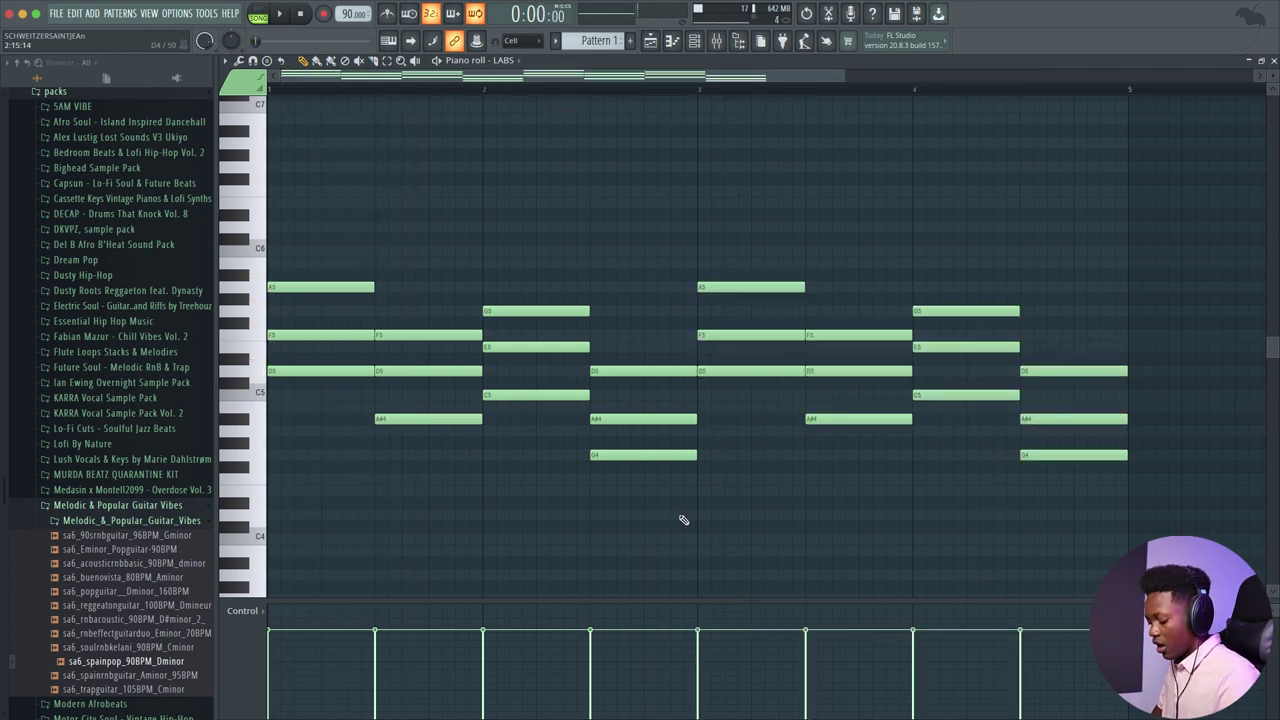
Step: Randomize the velocity levels of the LABS notes with the piano roll randomizer and play back the chords
key("alt+r")
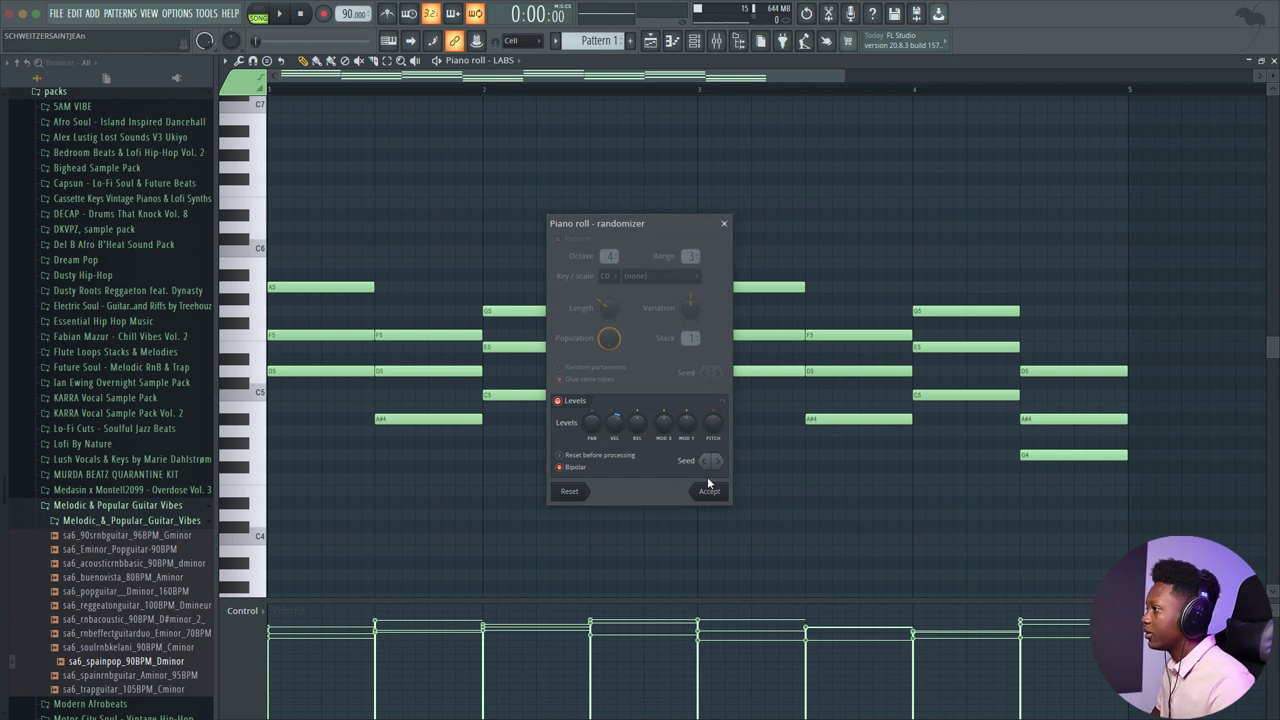
left_click(708, 492)
key("space")
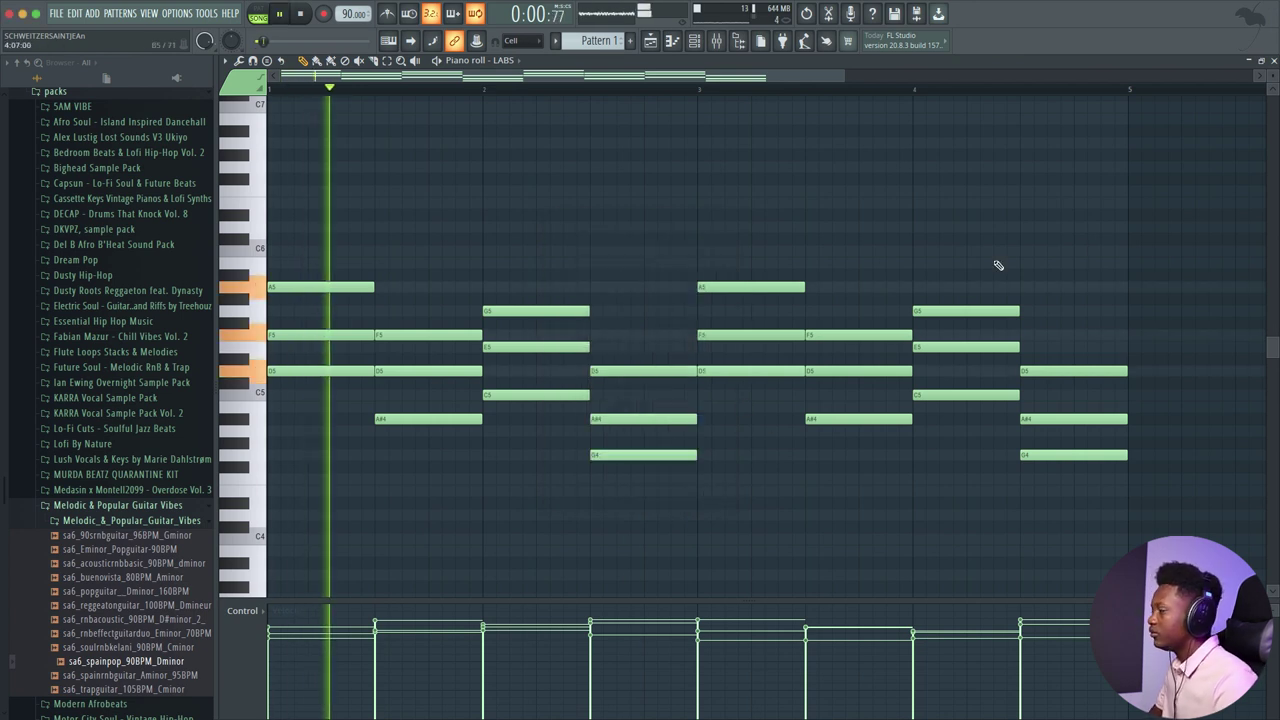
Step: Return to the playlist and lower the LABS channel's volume slightly against playback of the arrangement
left_click(1273, 61)
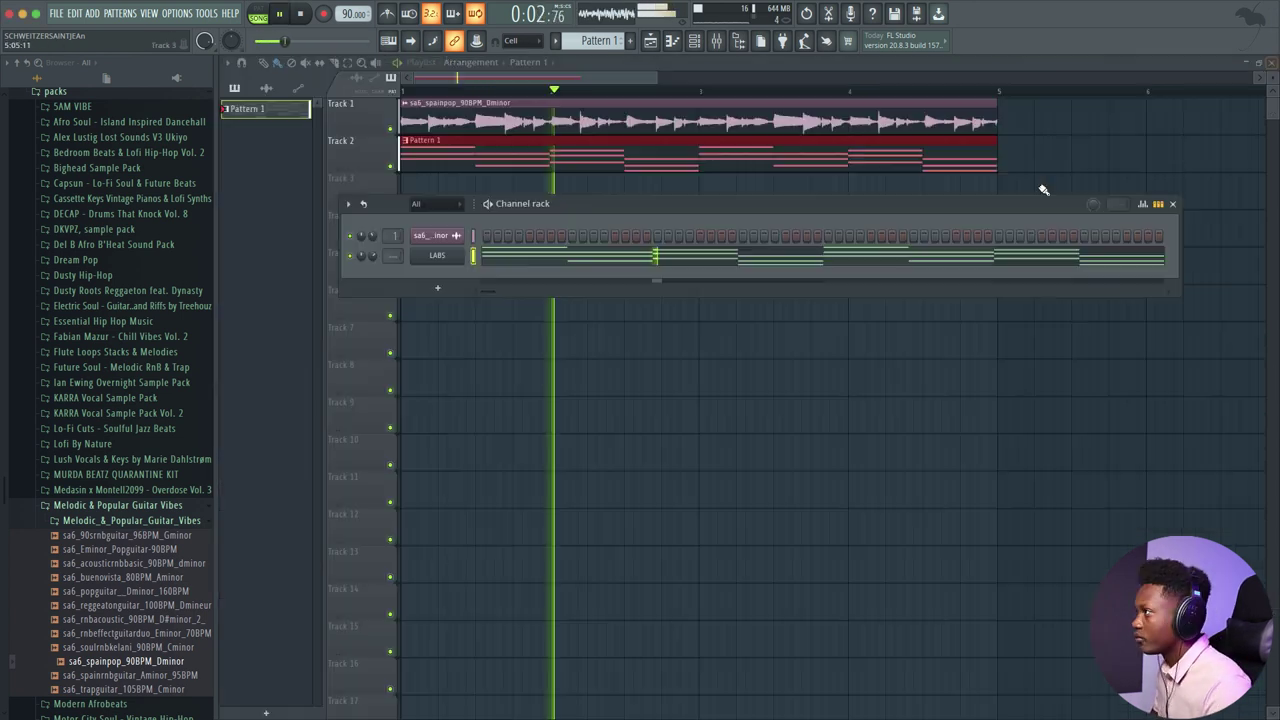
scroll(374, 257, "down", 3)
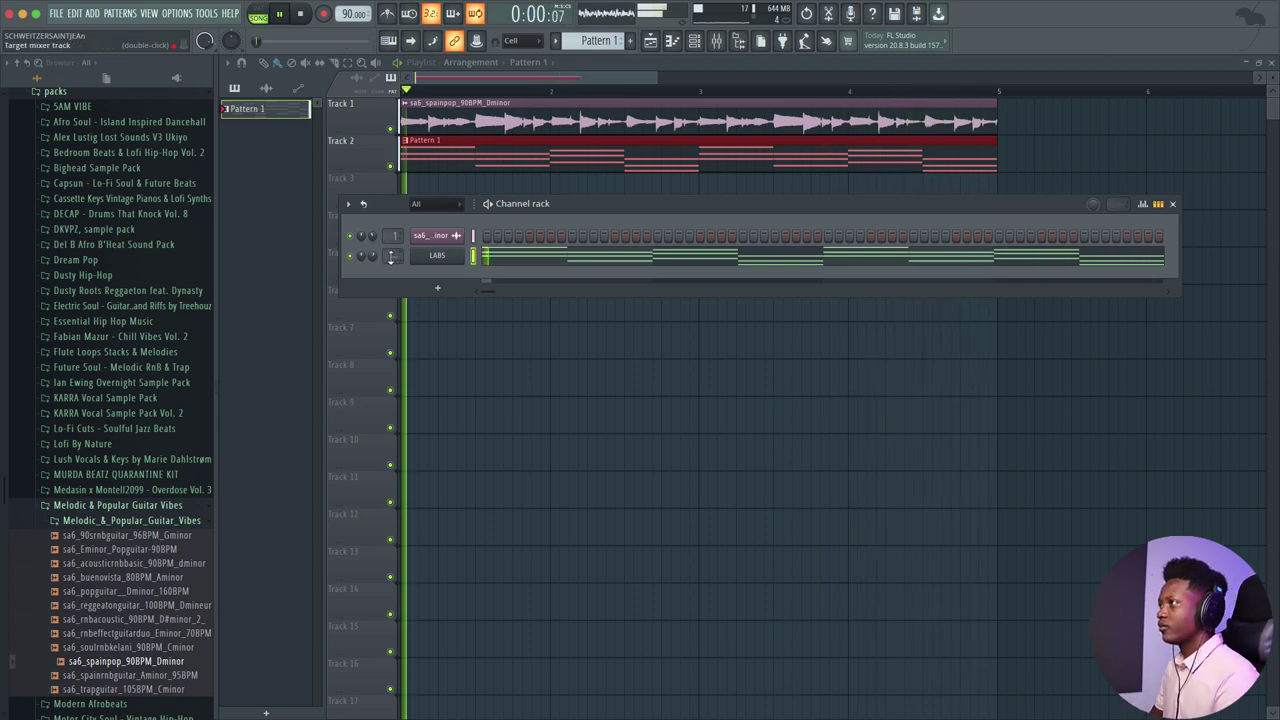
left_click_drag(368, 257, 368, 267)
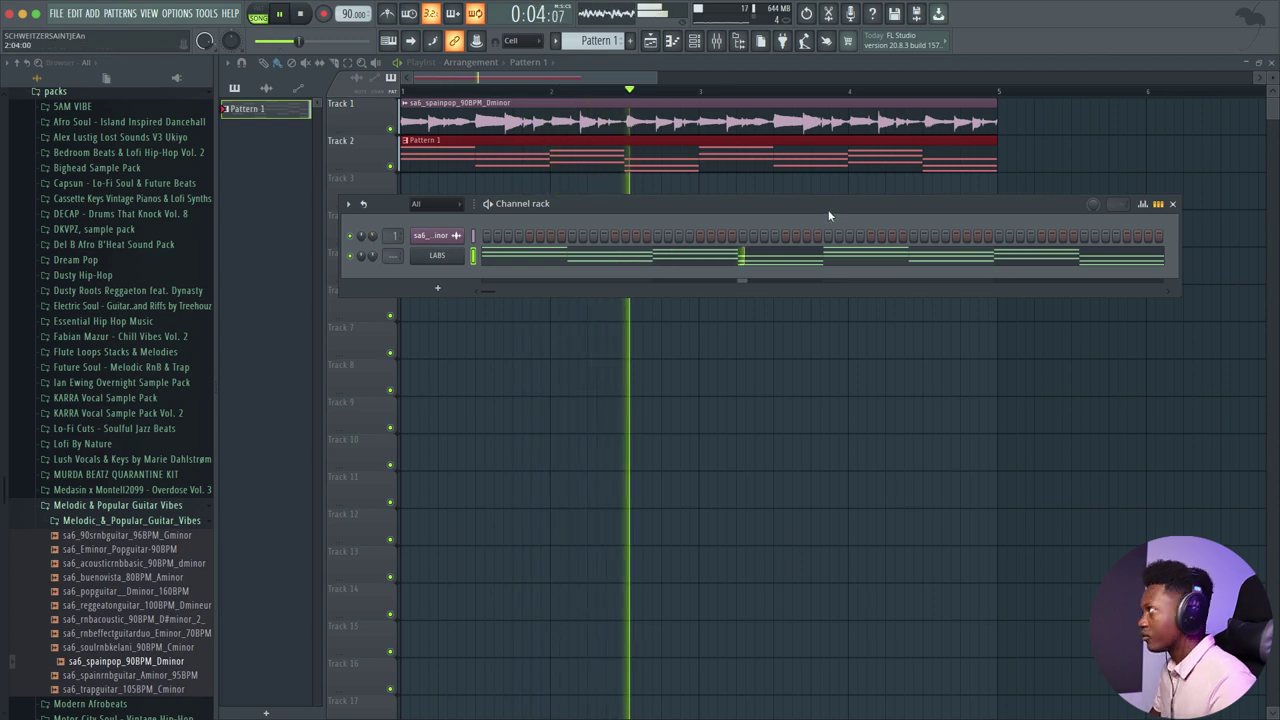
key("space")
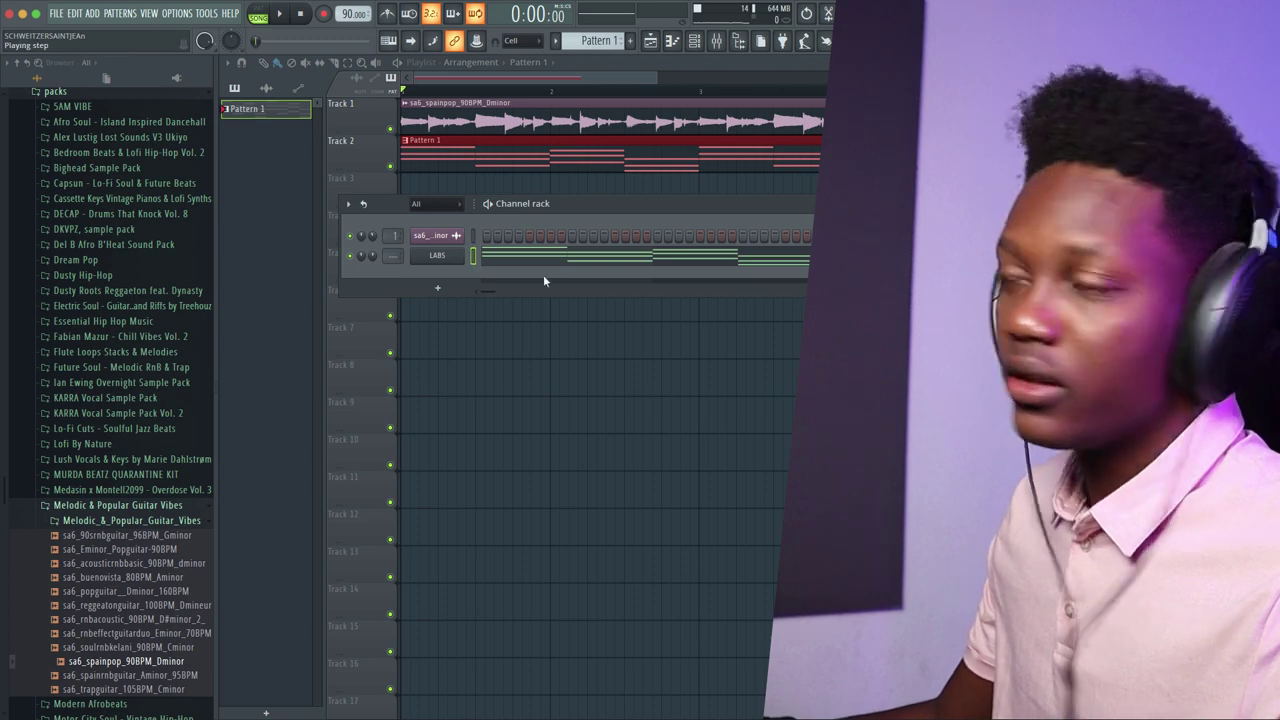
Step: Stamp a trial minor chord on D6 at the start of bar 1 in the LABS part, and delete it
left_click(510, 266)
scroll(414, 274, "up", 3)
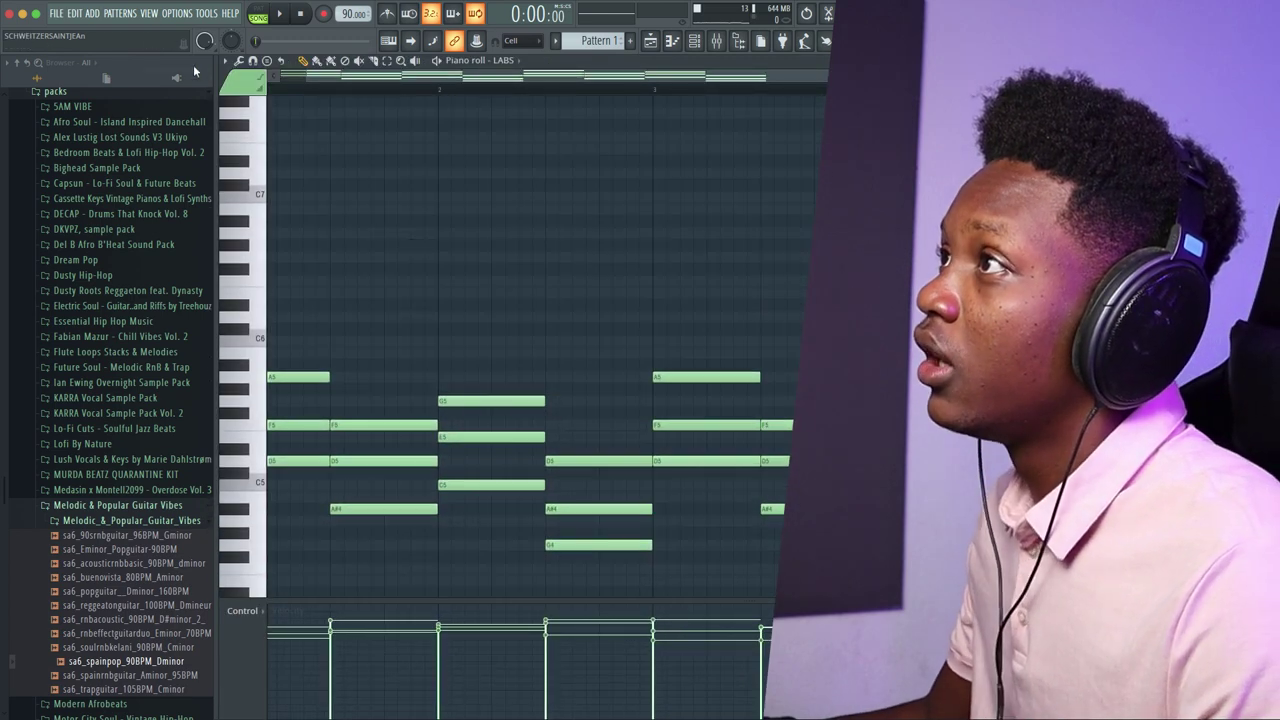
left_click(224, 66)
mouse_move(265, 115)
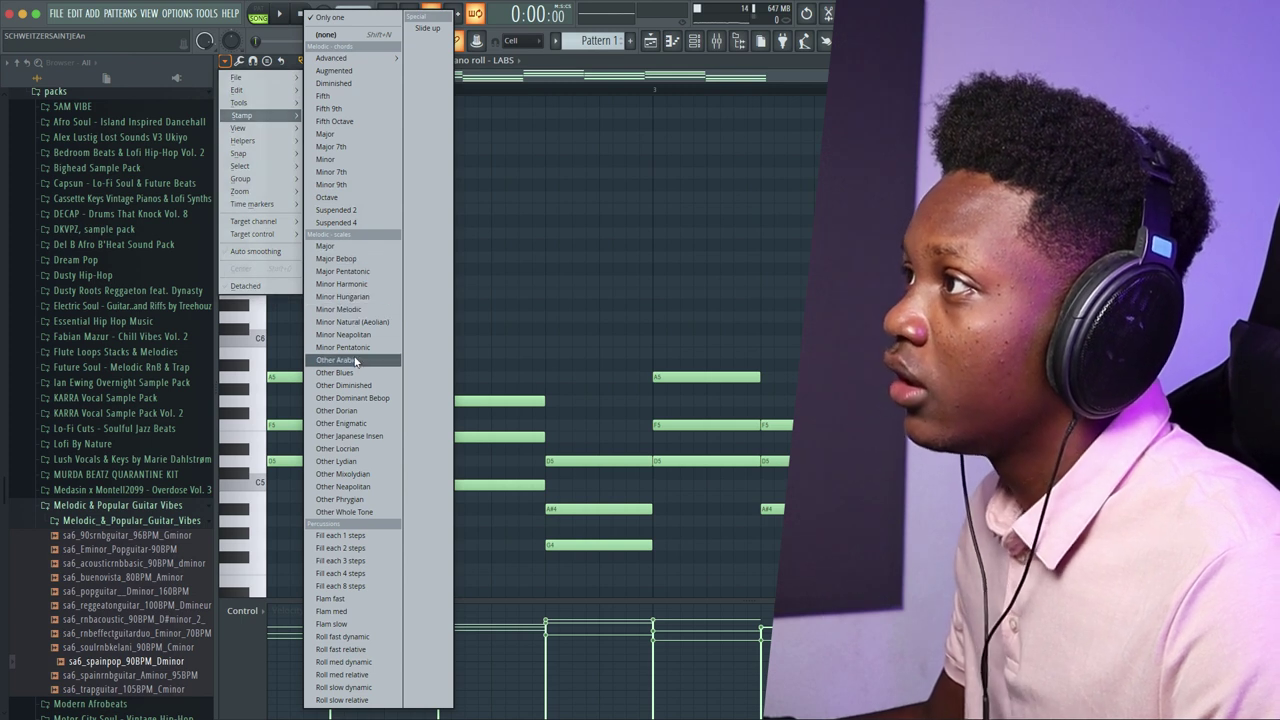
left_click(330, 160)
scroll(290, 340, "left", 2)
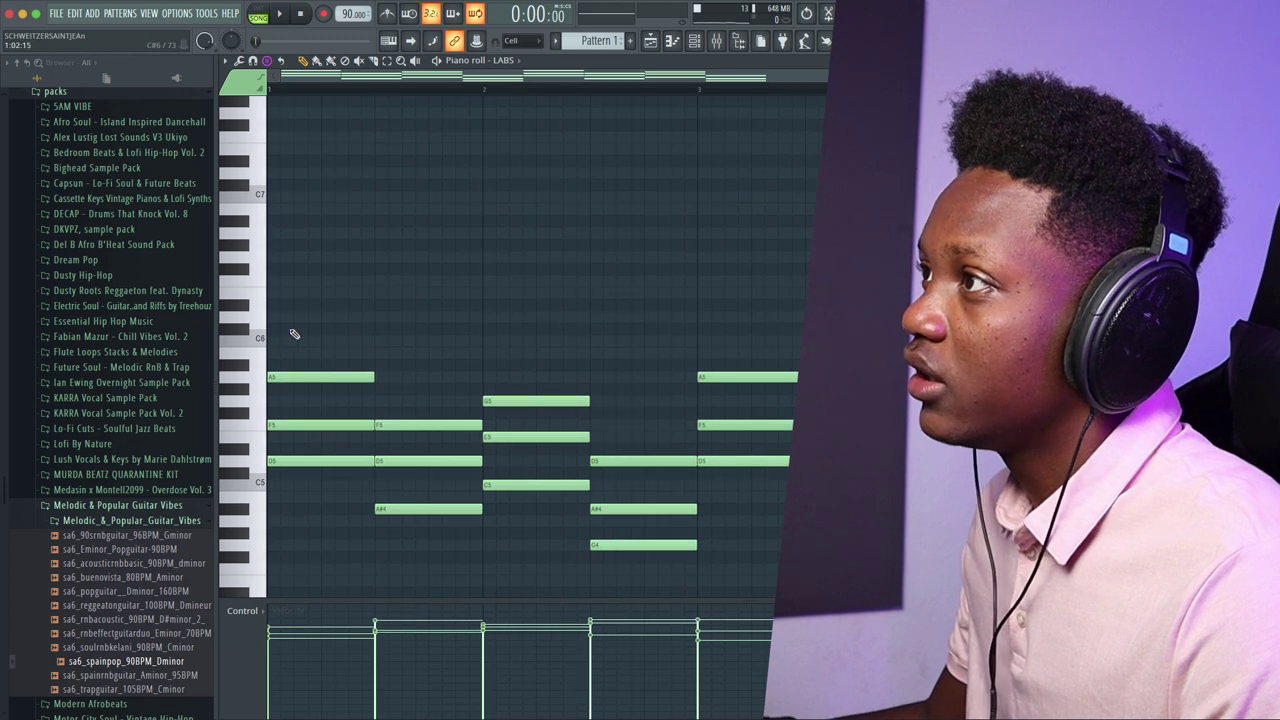
left_click(292, 322)
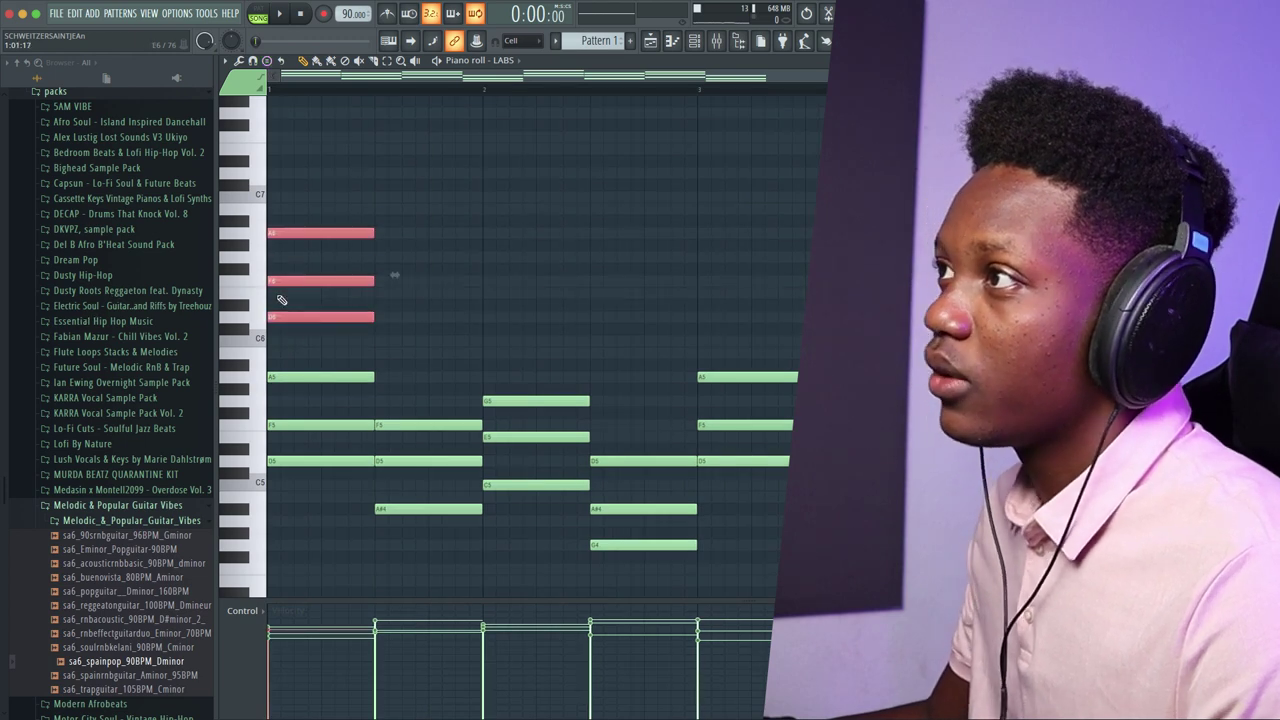
key("Delete")
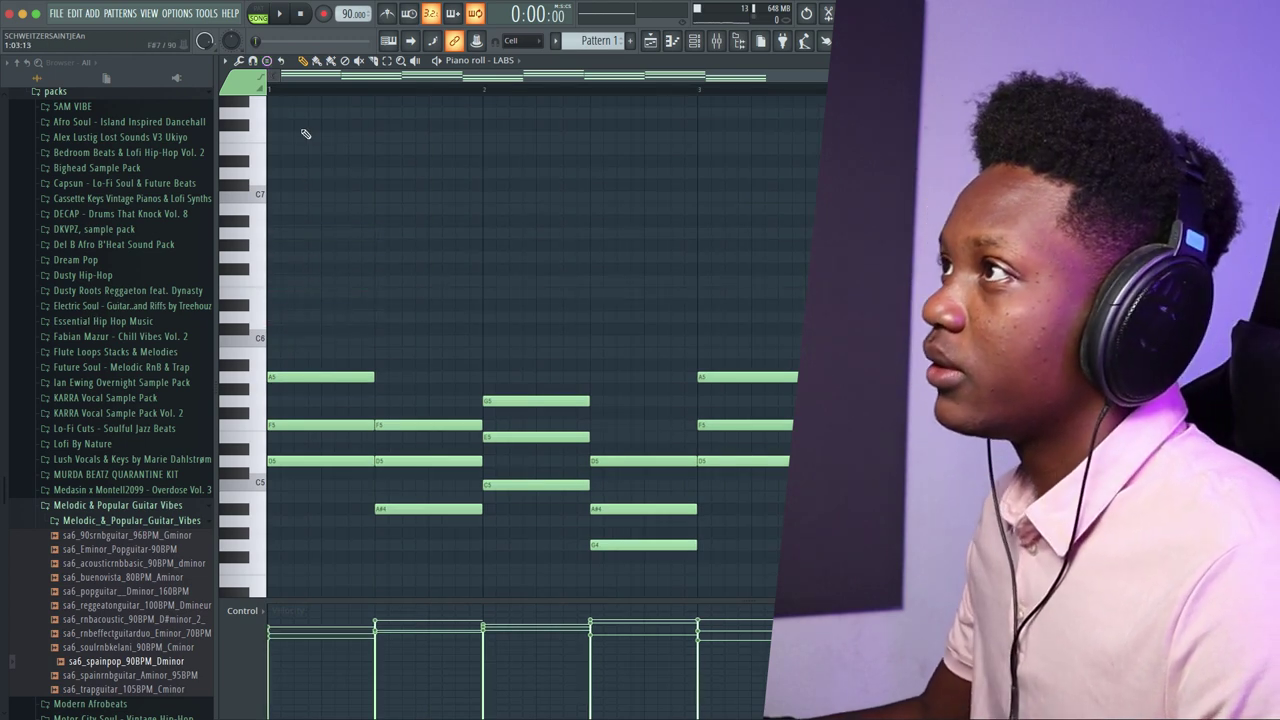
Step: Stamp a trial major chord on B5 at the start of bar 2 and play it against the existing C5 chord
left_click(232, 61)
mouse_move(262, 115)
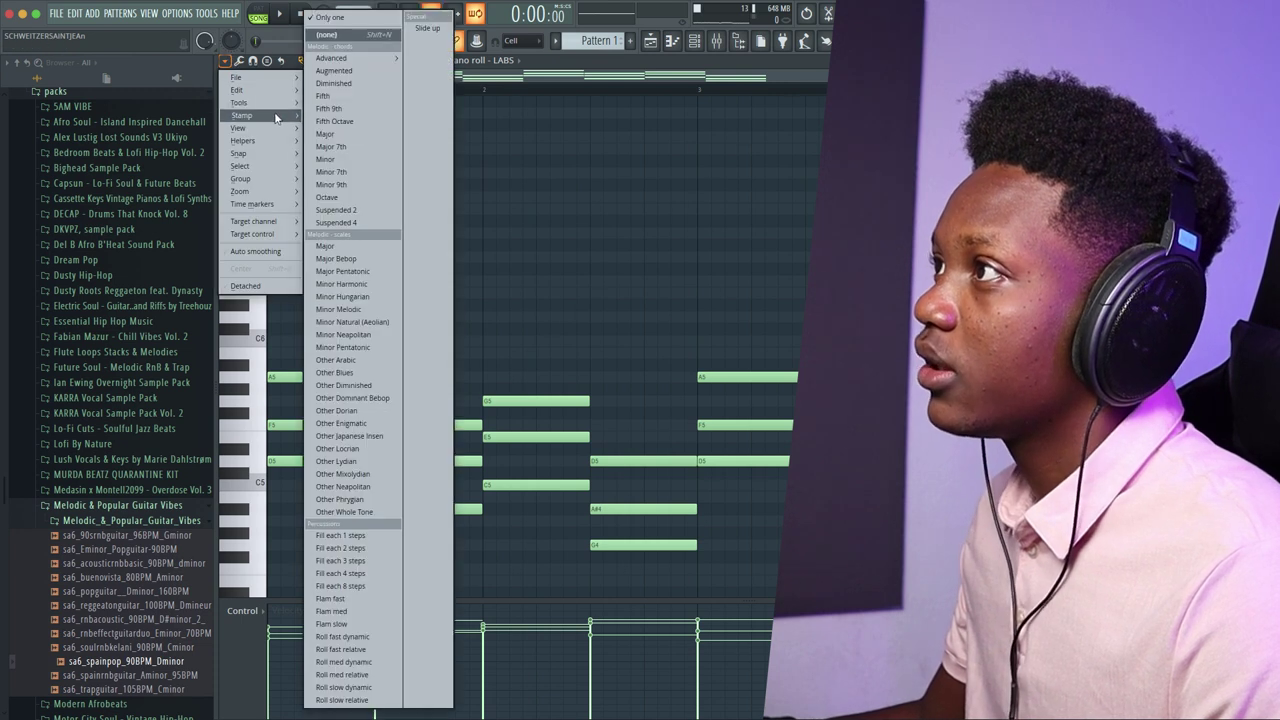
left_click(341, 134)
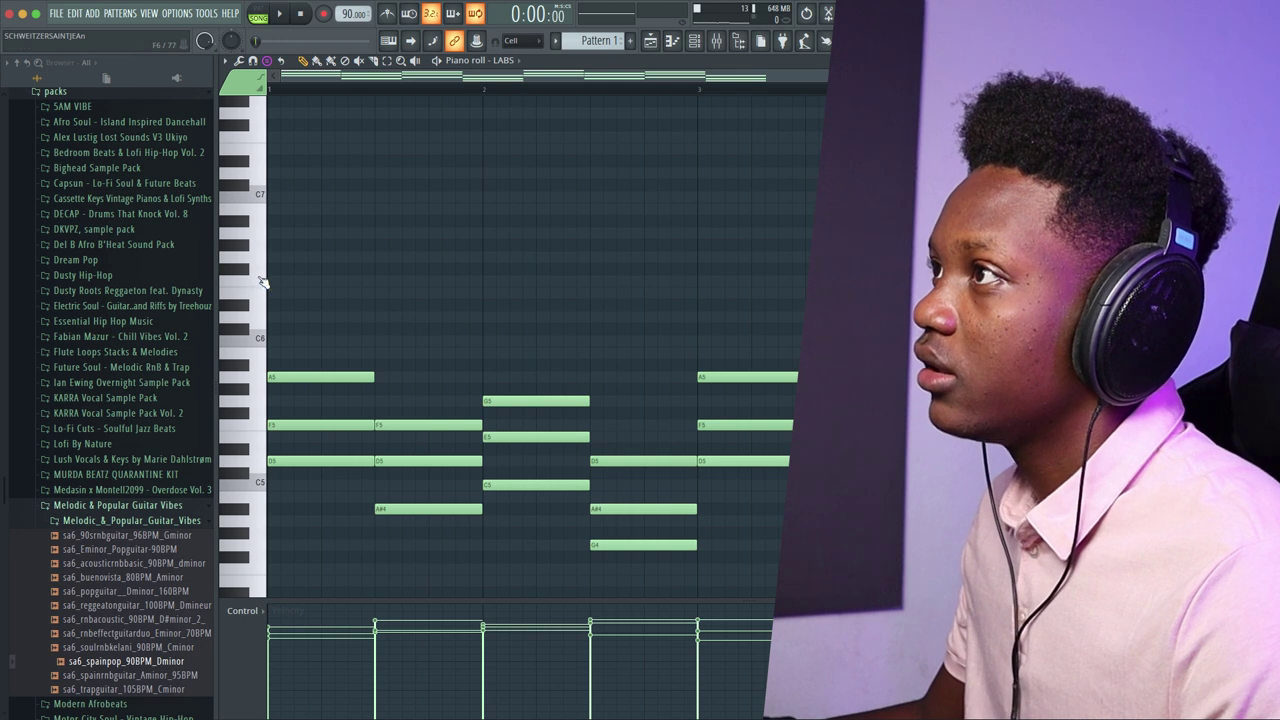
left_click_drag(283, 338, 526, 360)
left_click(486, 91)
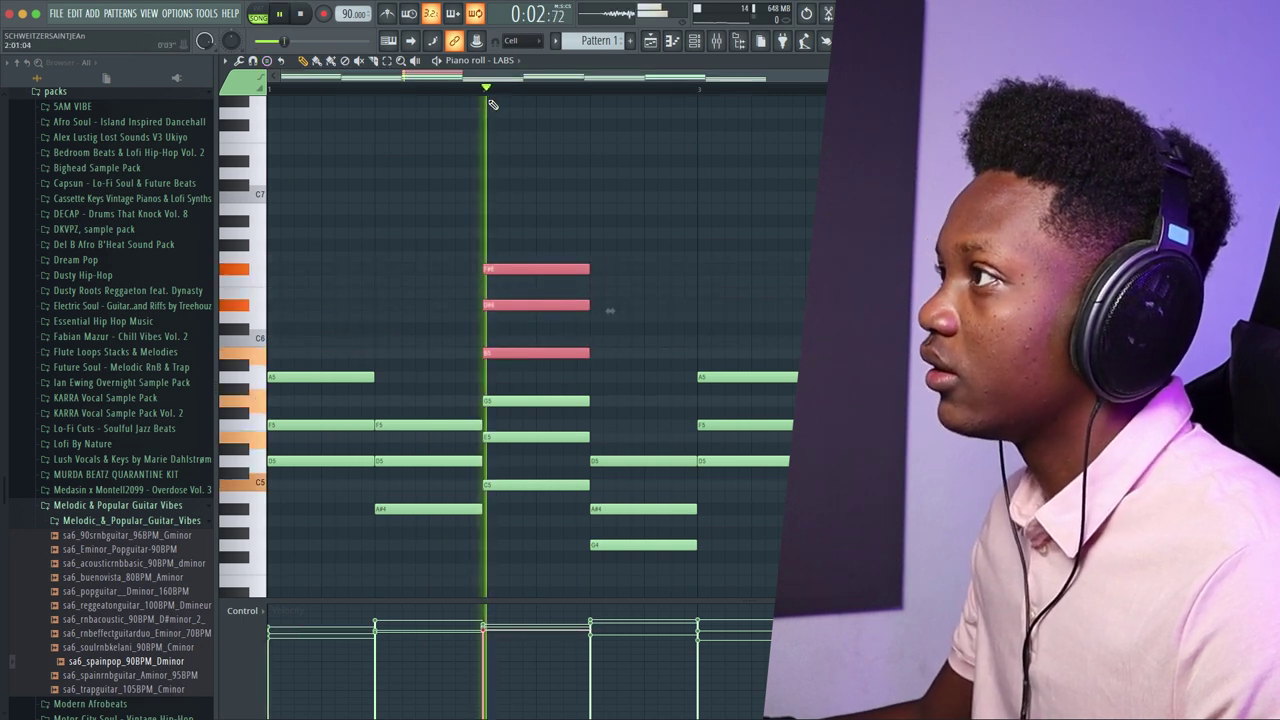
key("space")
key("space")
key("space")
key("space")
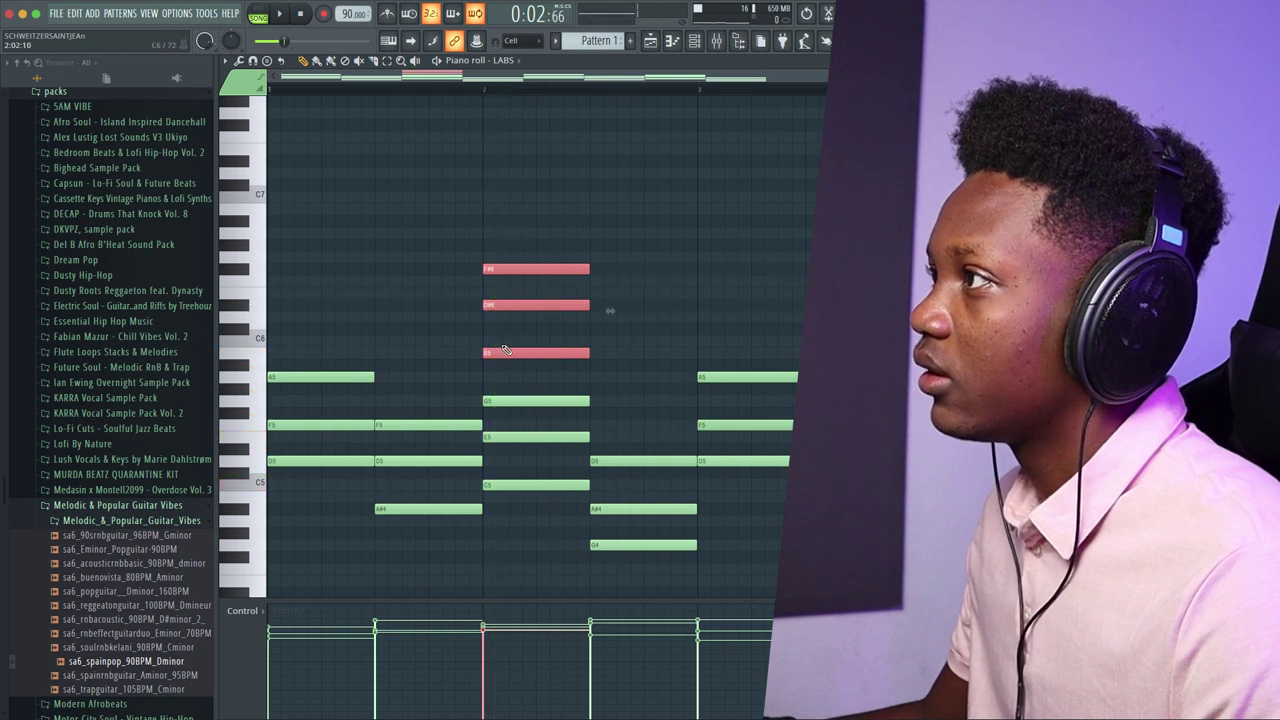
Step: Move the stamped major chord up to C6, audition it over the C5 chord, delete it, and close the piano roll
left_click_drag(500, 344, 500, 340)
key("space")
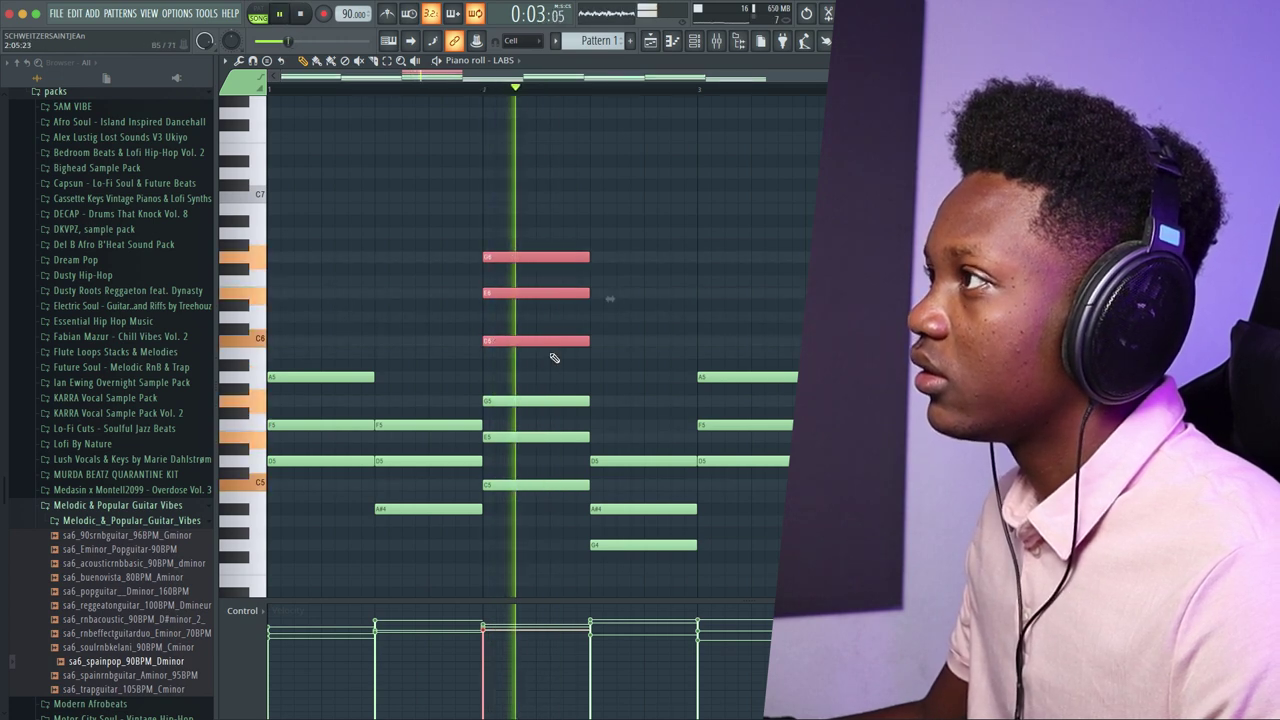
key("space")
right_click(515, 297)
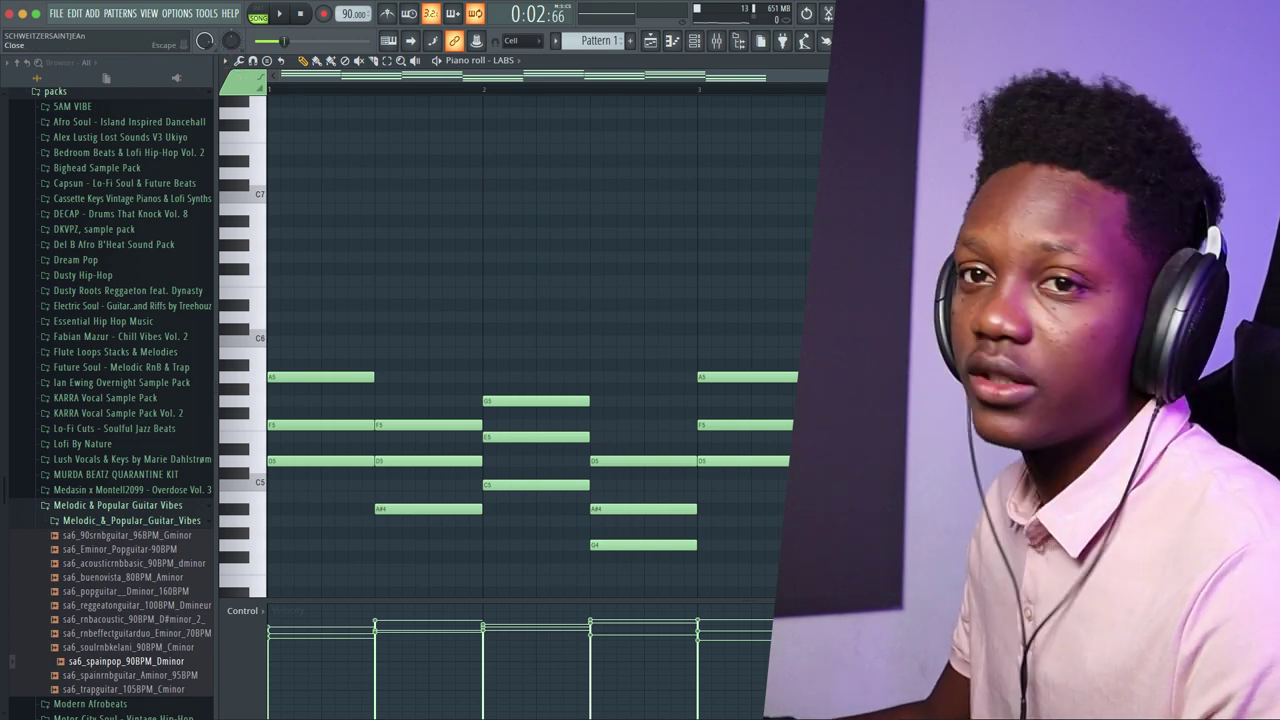
key("Escape")
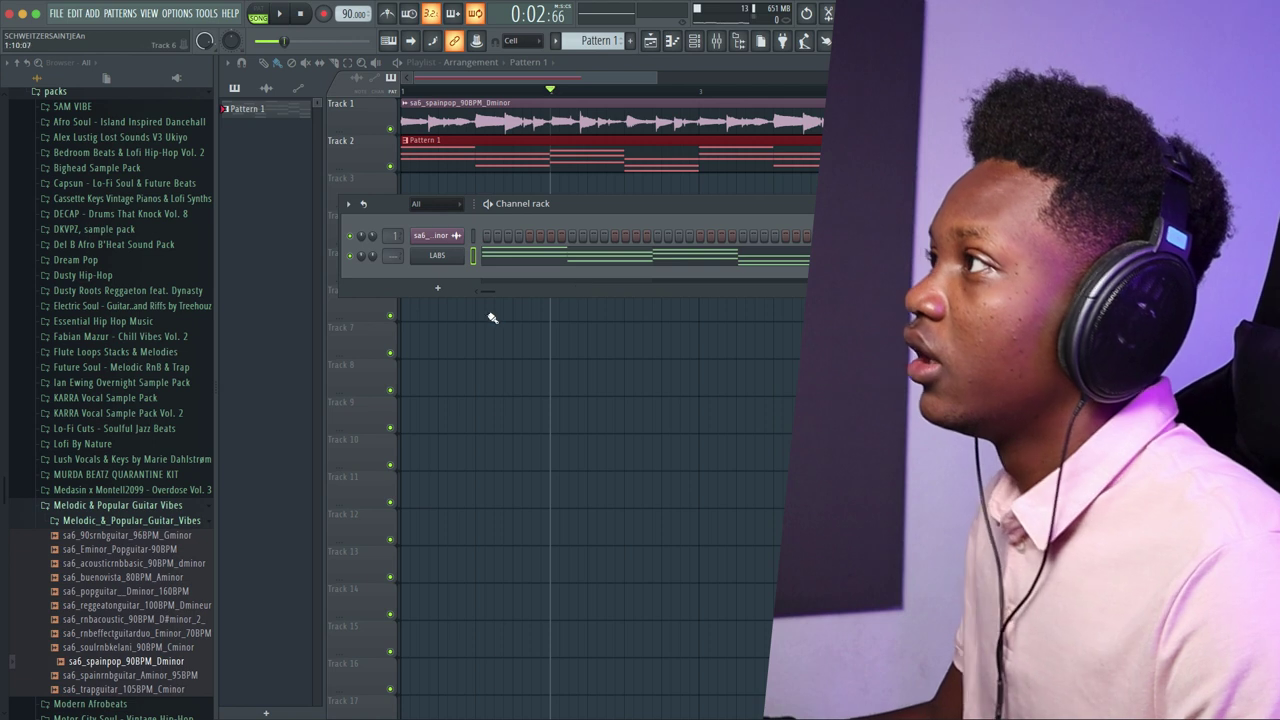
Step: Add an Xpand!2_x64 instrument channel to the channel rack and reposition its plugin window
left_click(436, 291)
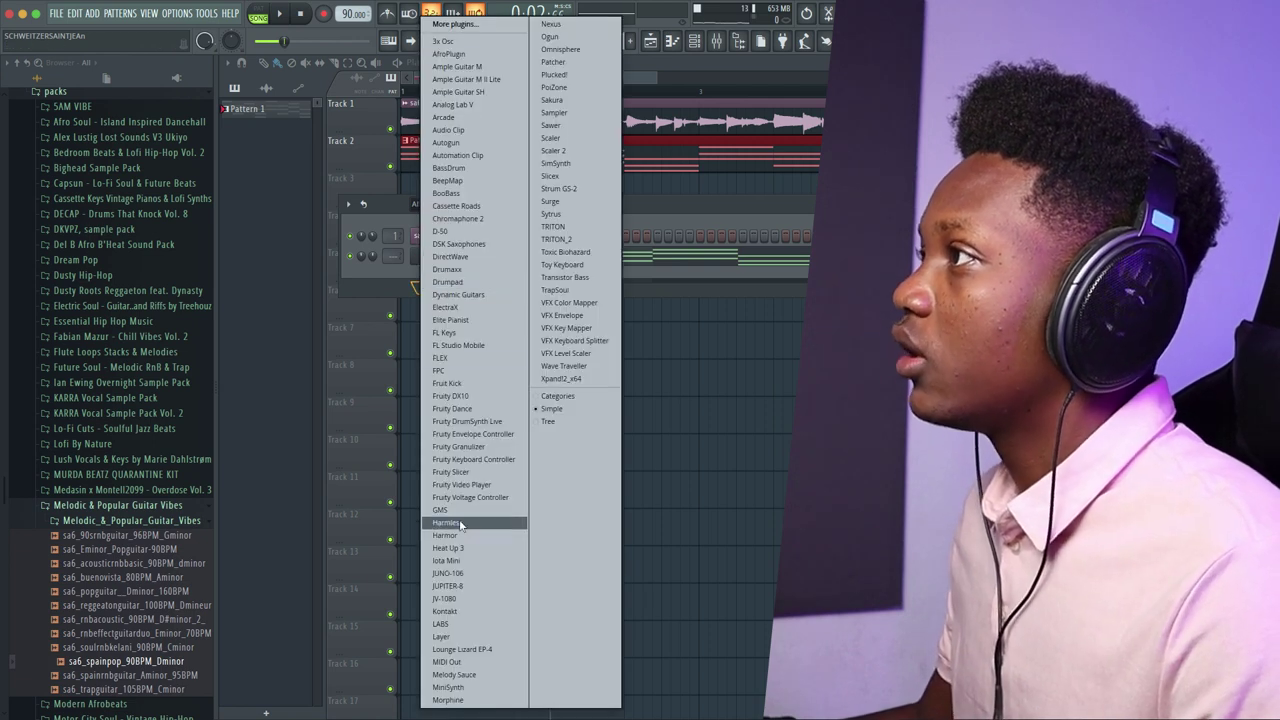
left_click(551, 379)
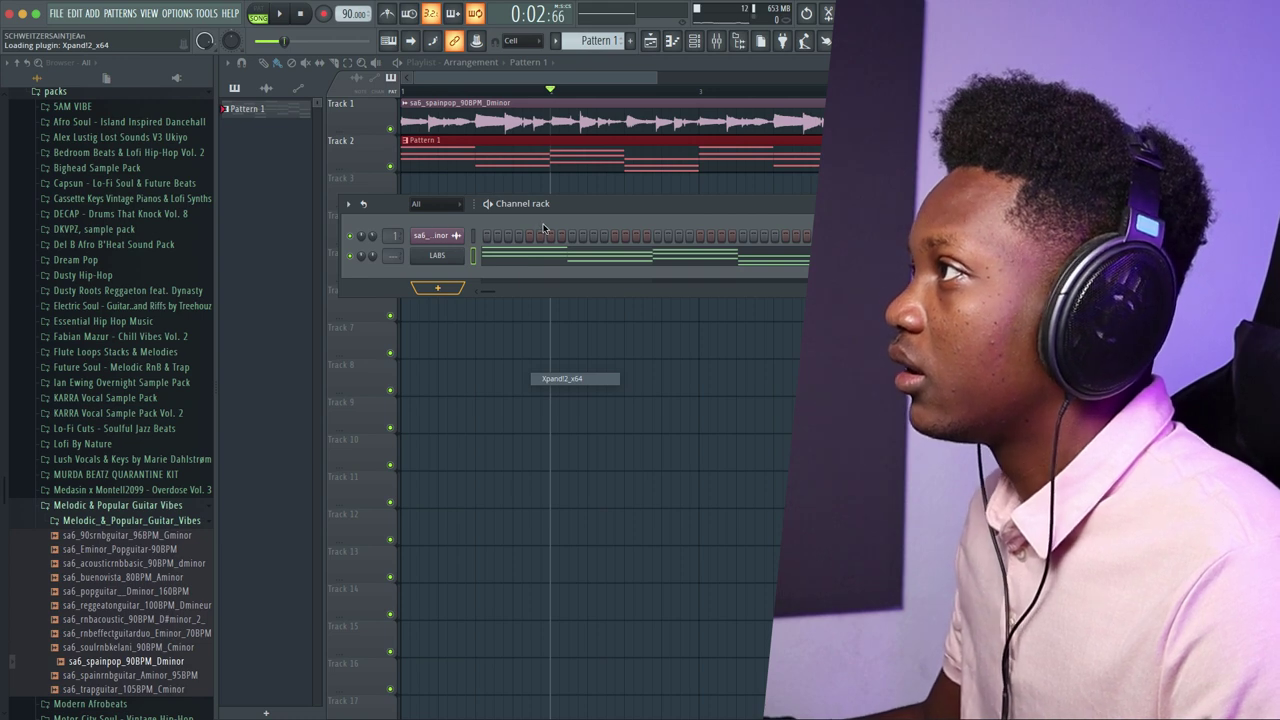
left_click_drag(341, 107, 451, 176)
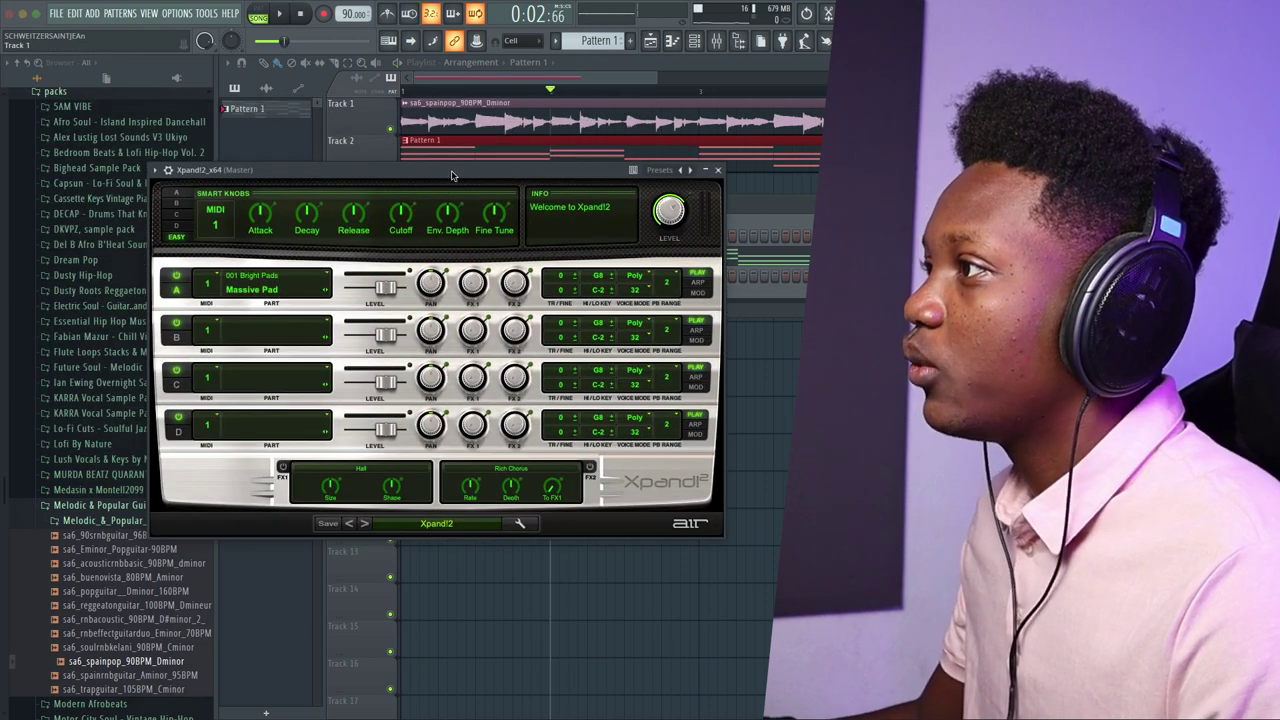
Step: Load the +15 Small Ones preset from the 21 Guitars category in Xpand!2 and close the plugin window
left_click(390, 530)
mouse_move(416, 566)
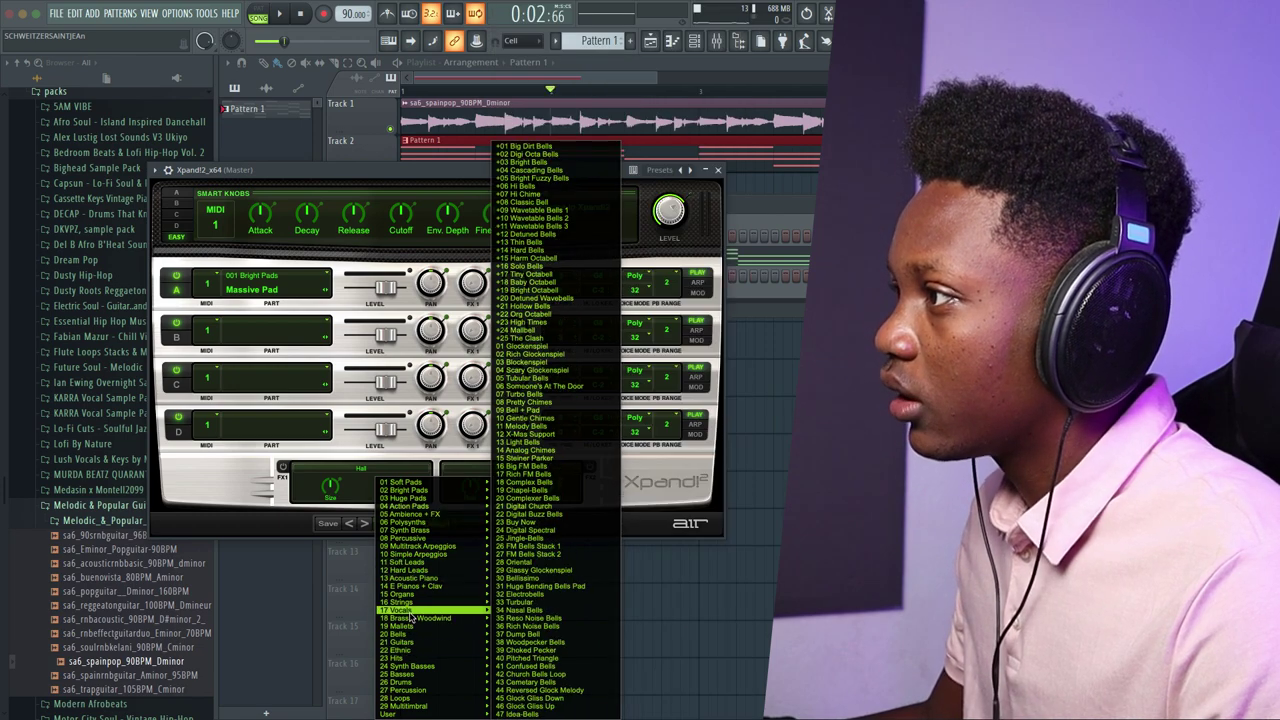
mouse_move(410, 608)
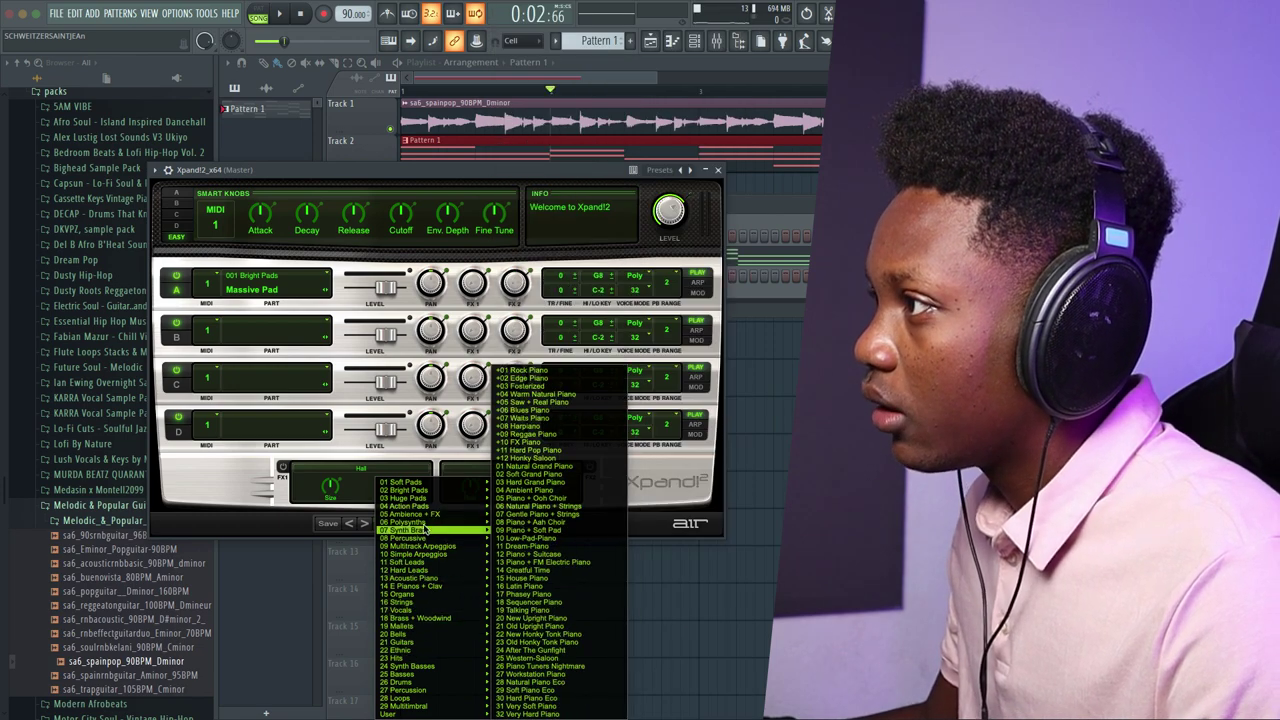
mouse_move(450, 634)
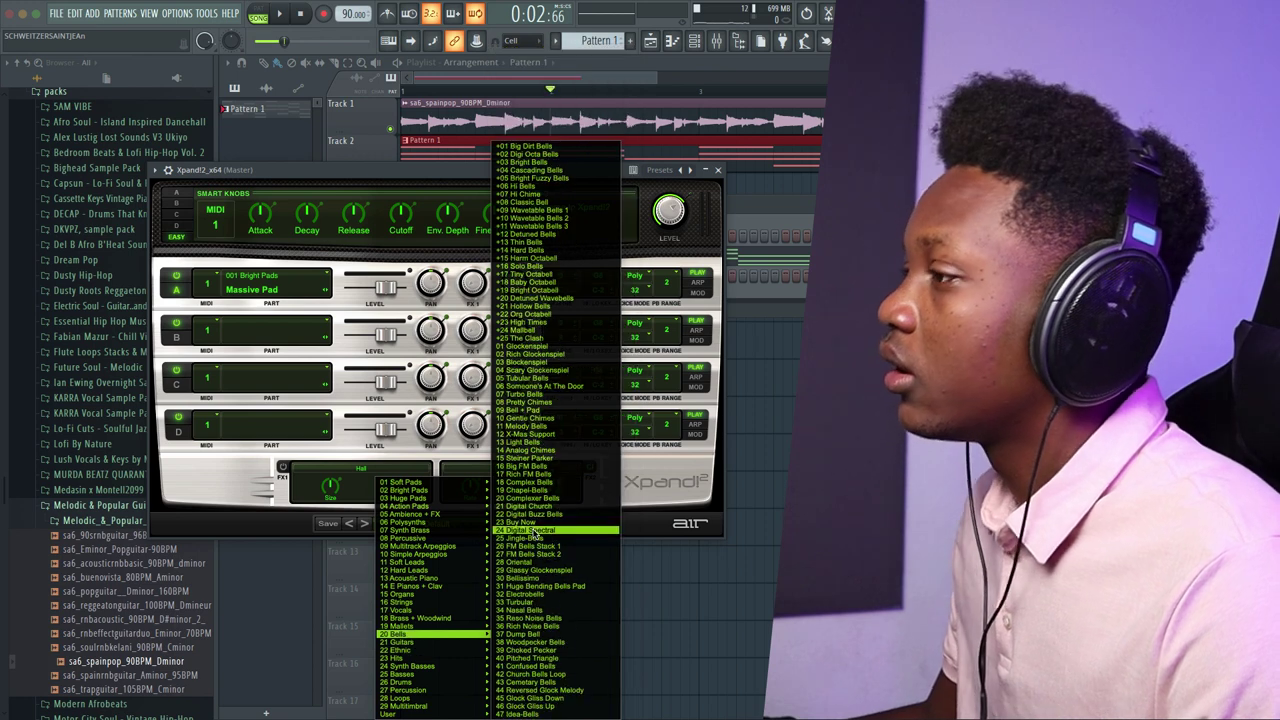
mouse_move(489, 645)
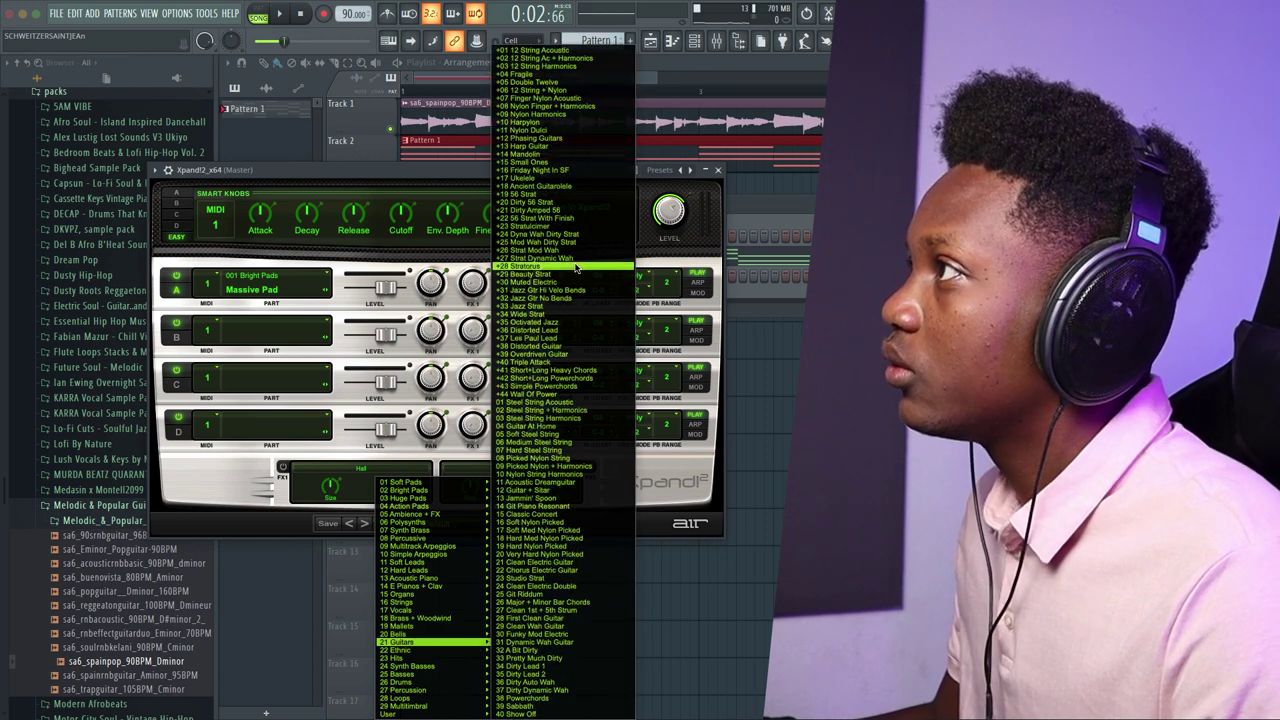
left_click(542, 162)
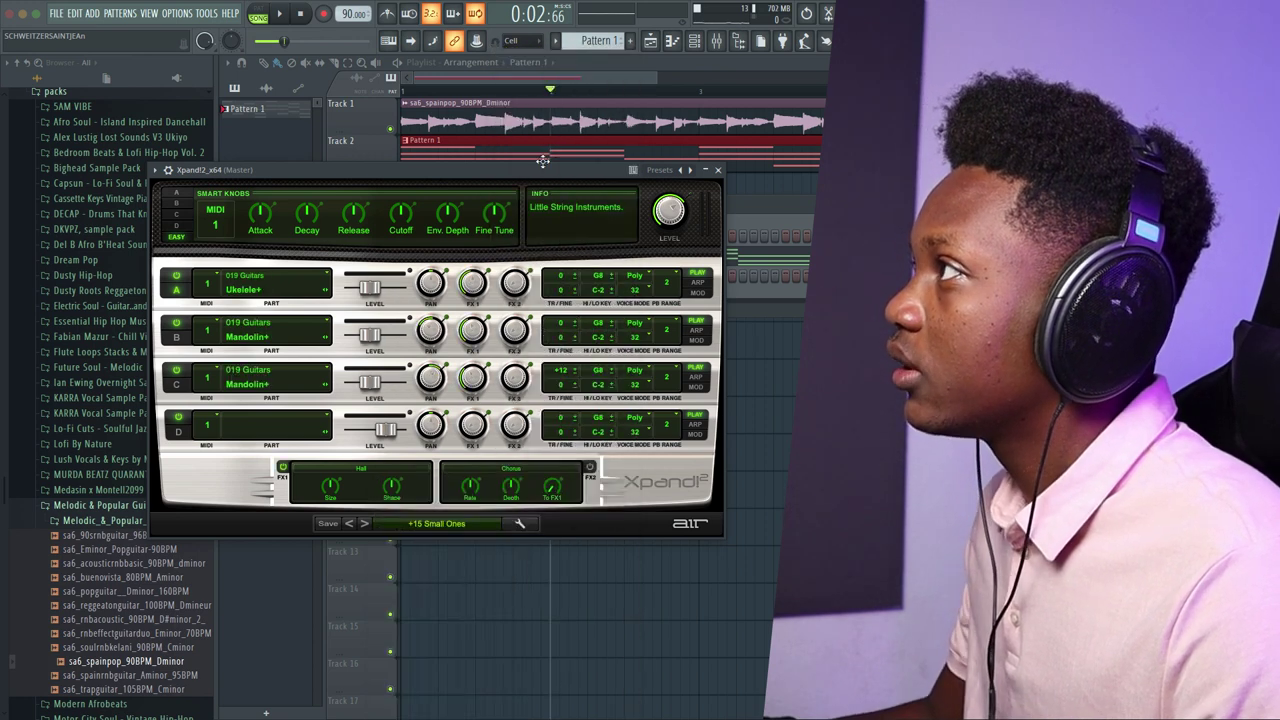
left_click(717, 170)
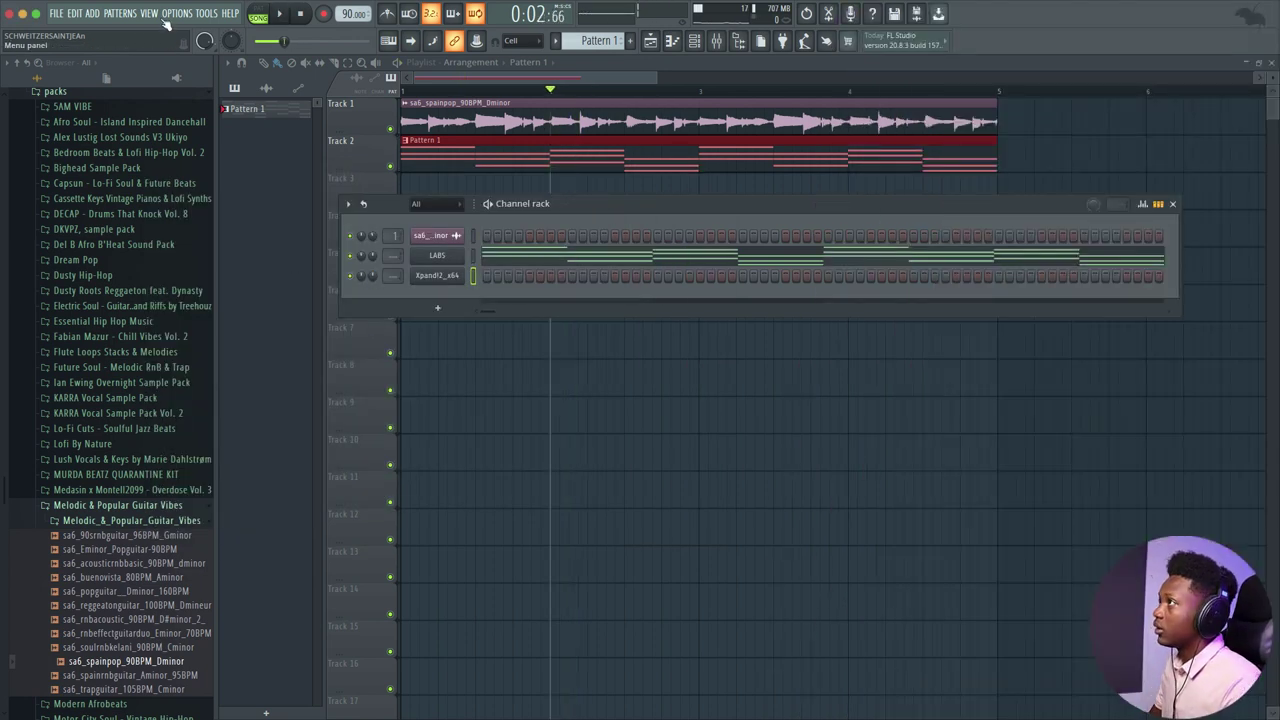
Step: Play the guitar loop and LABS chords from the start of the arrangement to review them together
key("space")
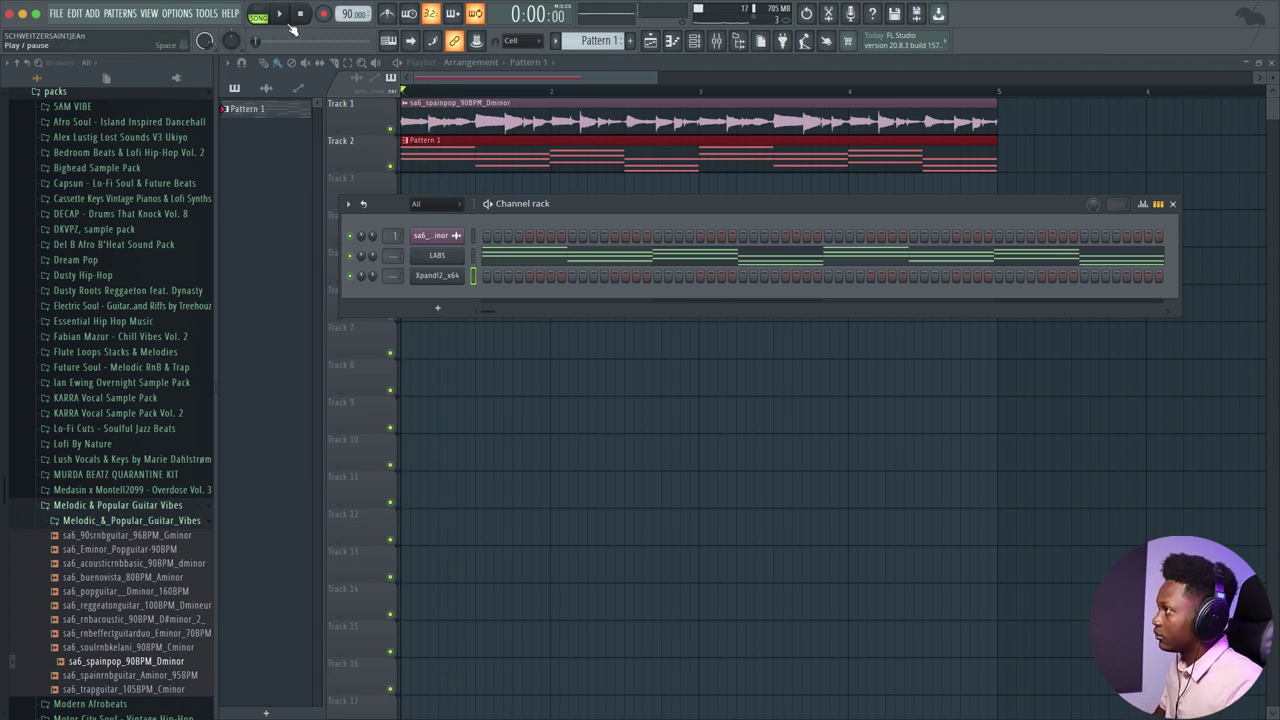
key("space")
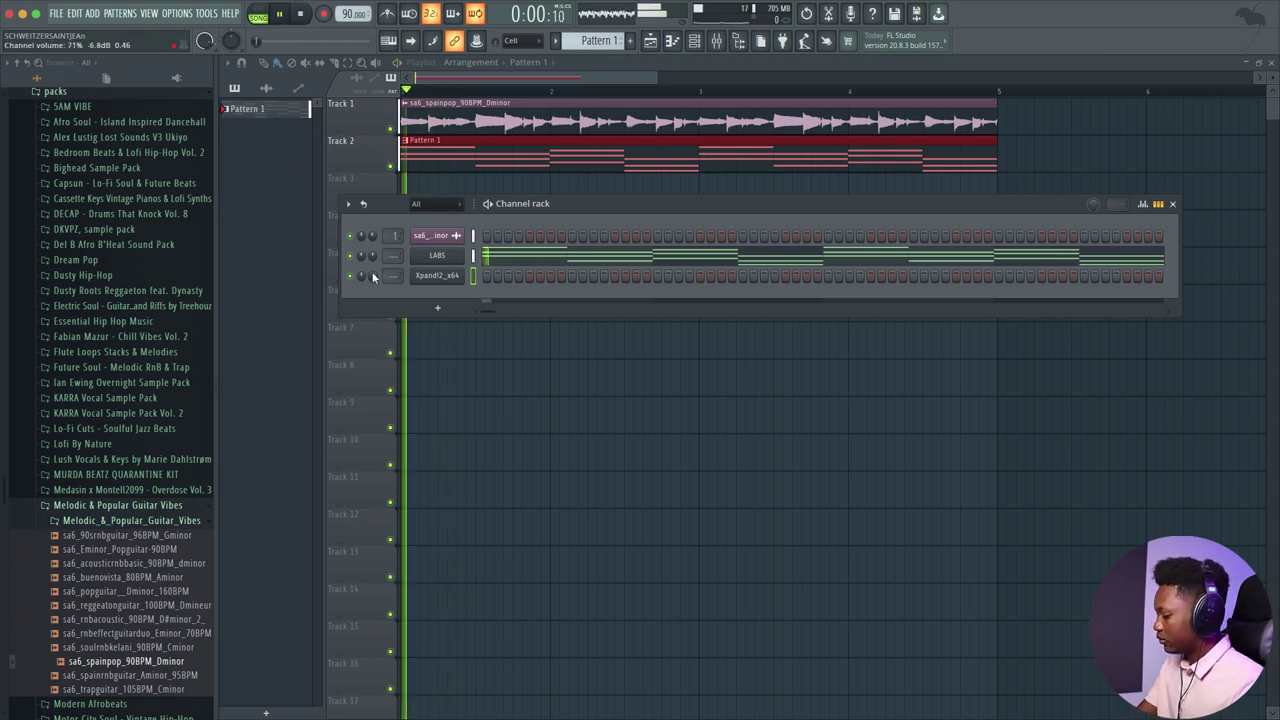
key("space")
key("space")
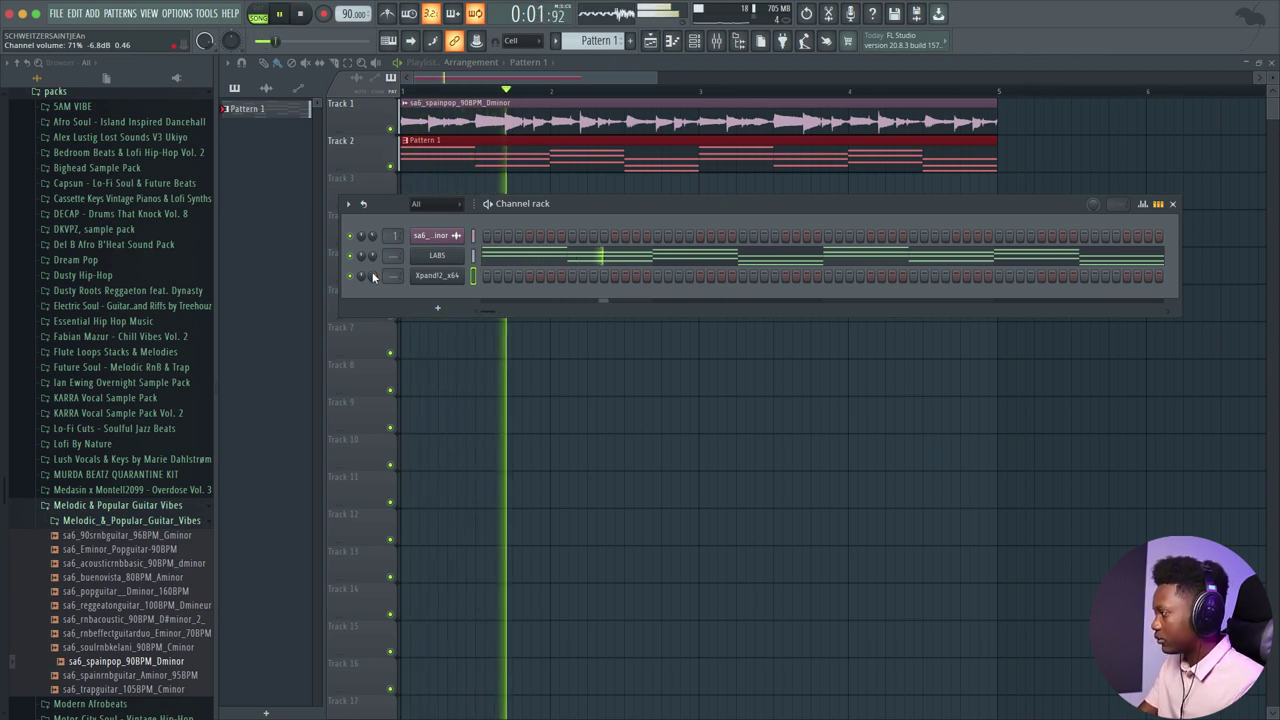
key("space")
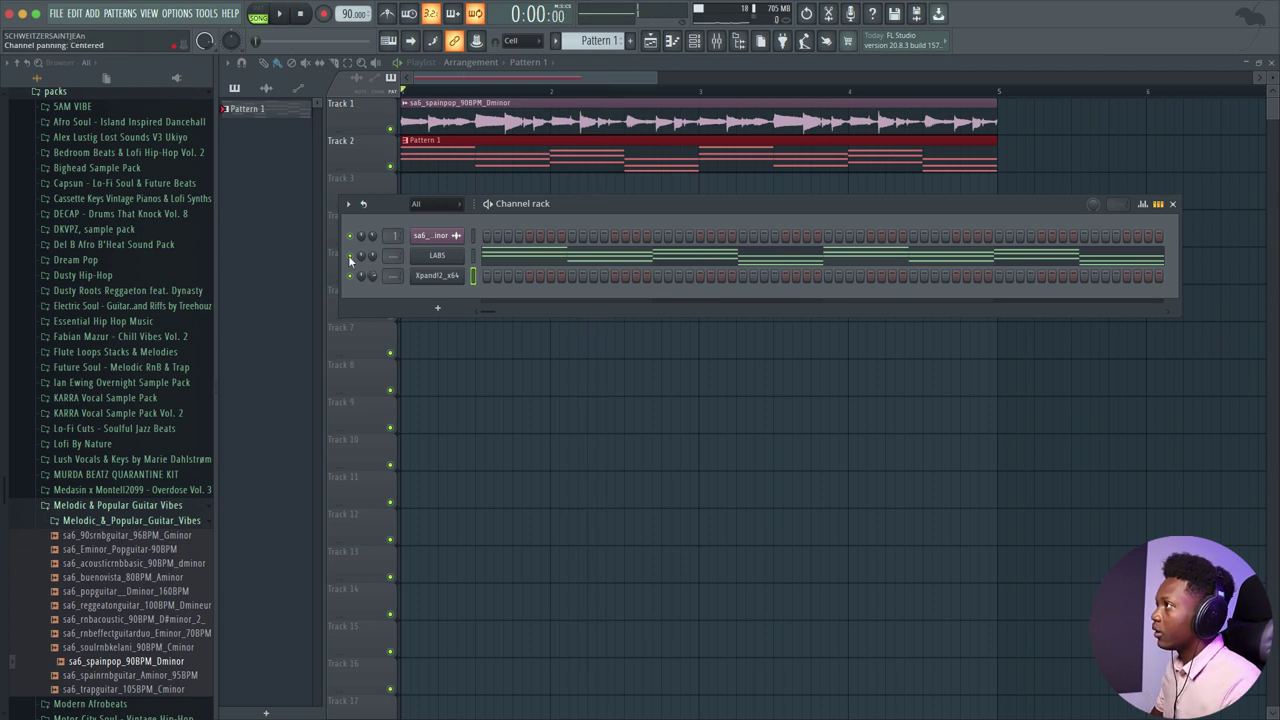
Step: Check the Xpand!2 Small Ones preset, close the plugin window, and play the arrangement to rehearse the plucked part
left_click(437, 277)
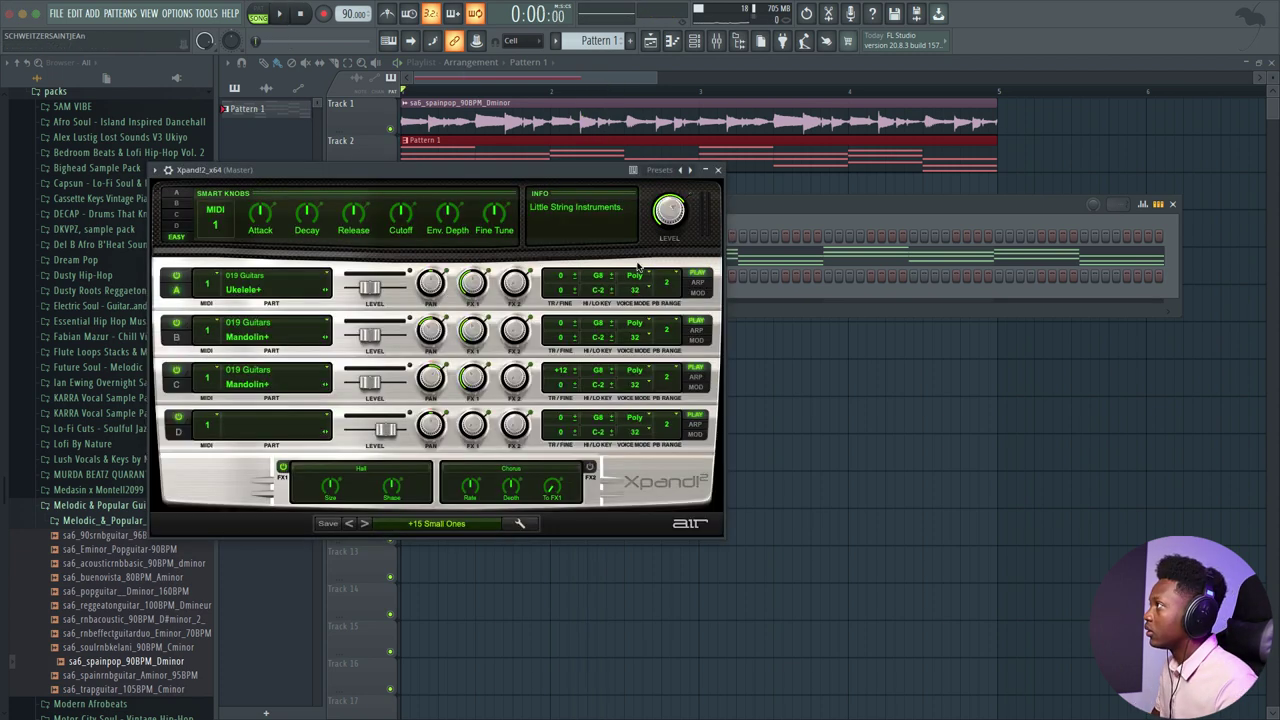
left_click(718, 171)
key("space")
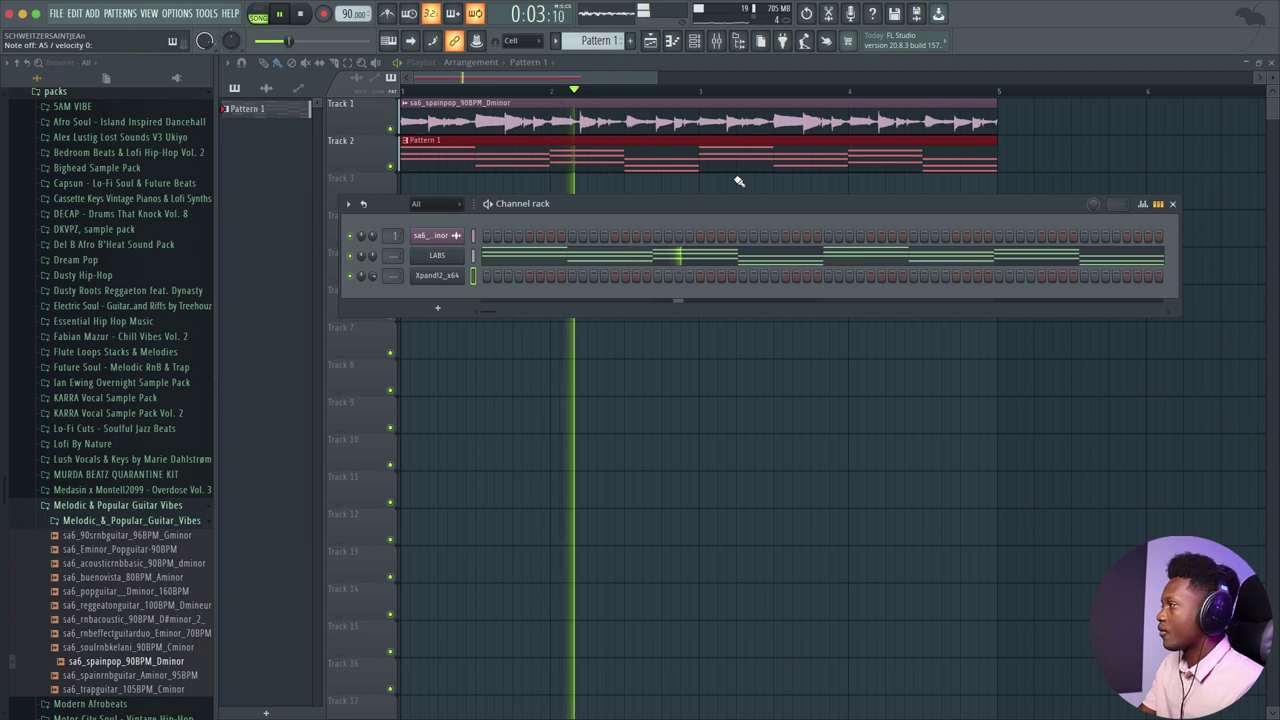
key("space")
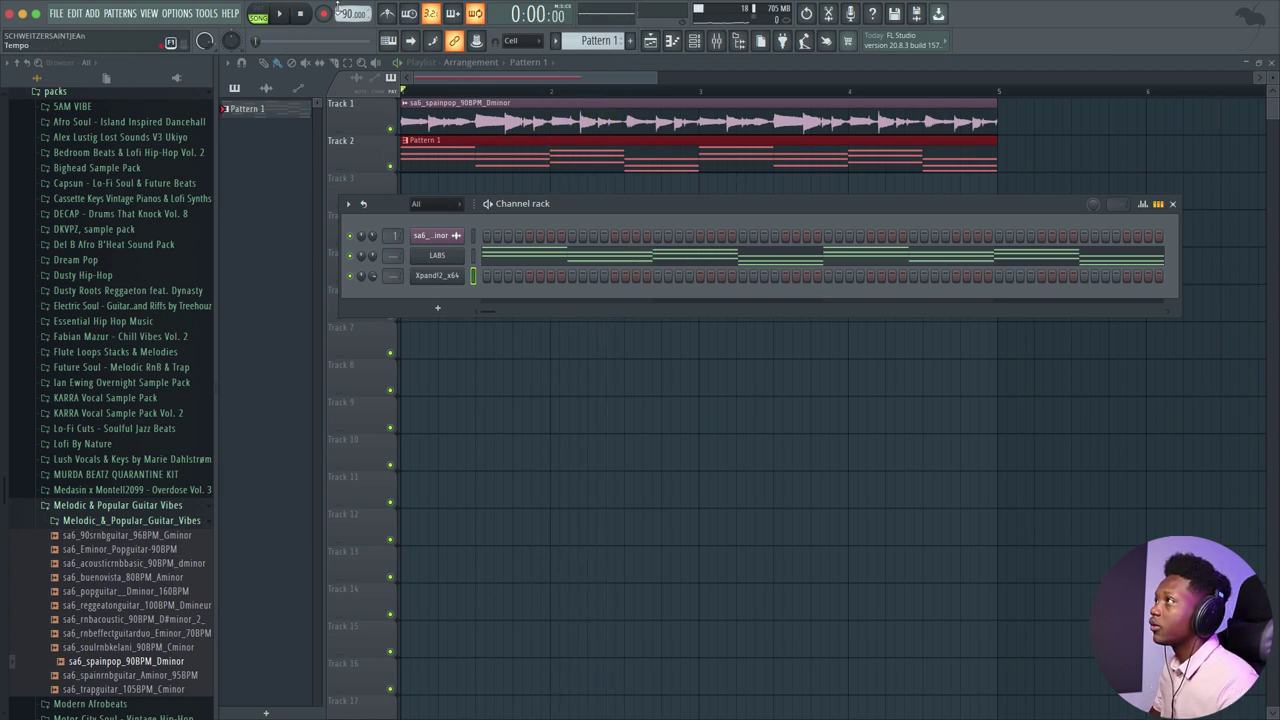
Step: Set the global snap to 1/4 step and record the Xpand!2 chord hits over the guitar loop
key("space")
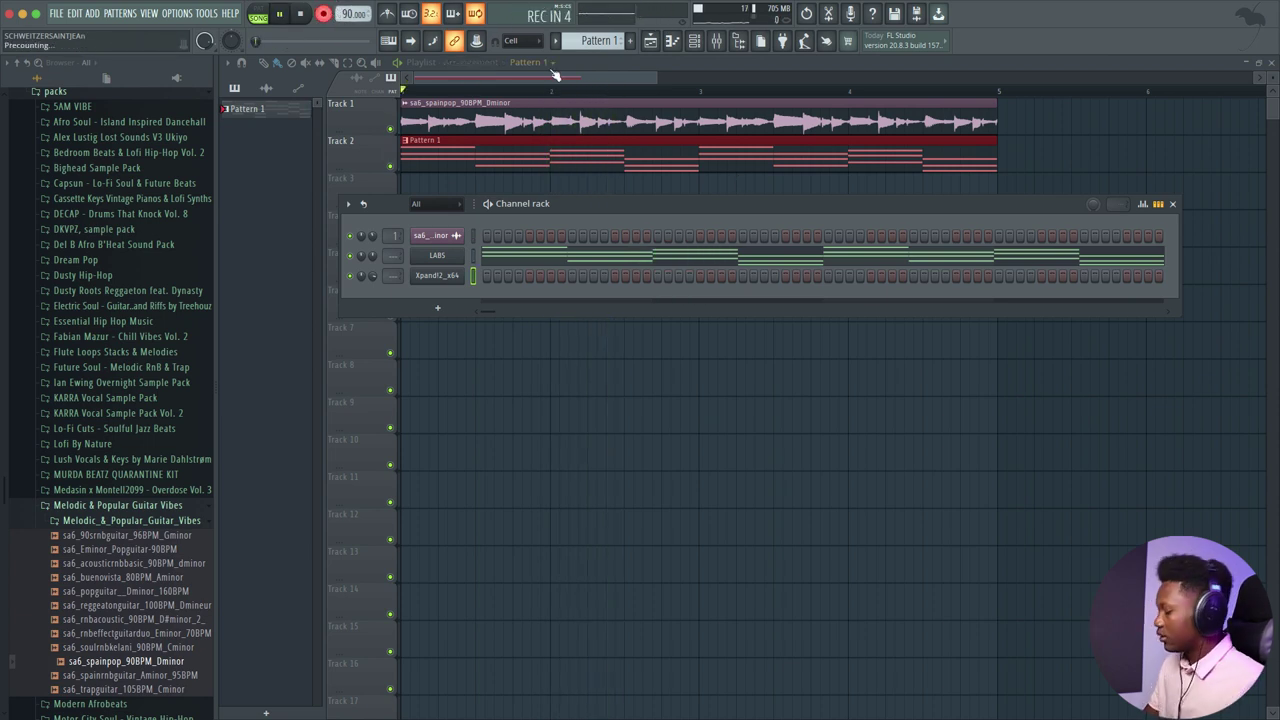
left_click(522, 40)
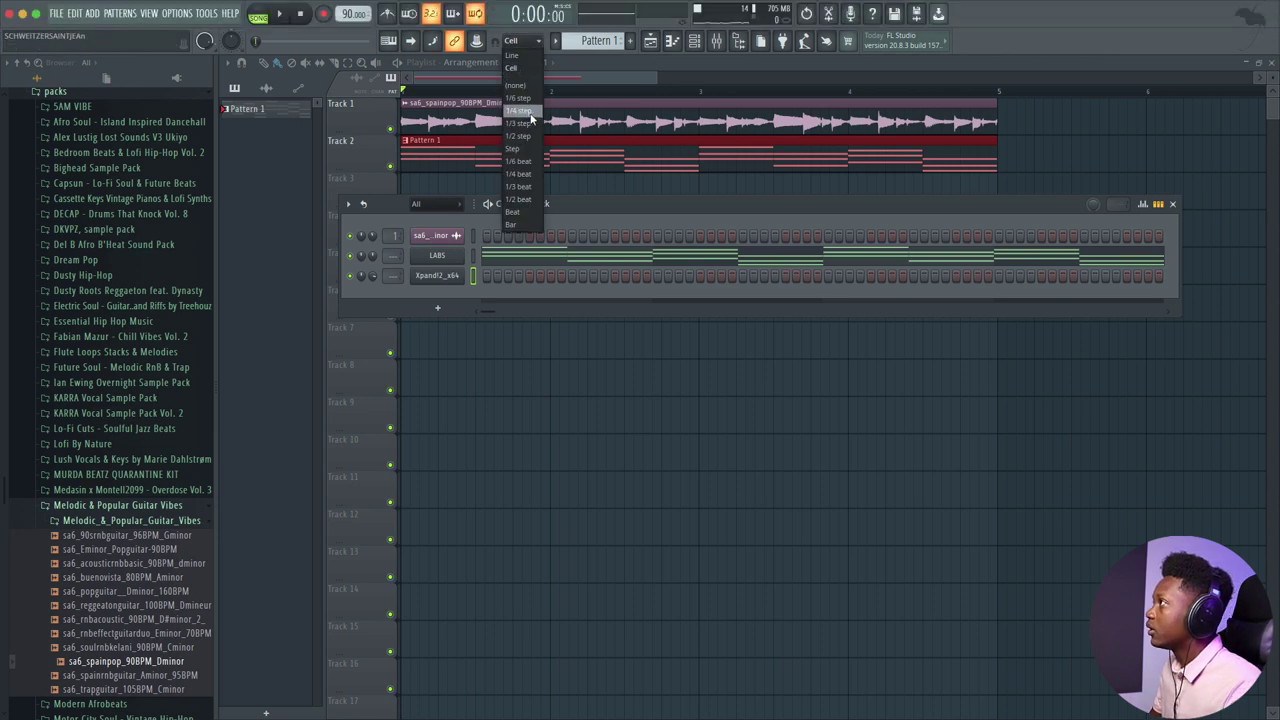
left_click(519, 110)
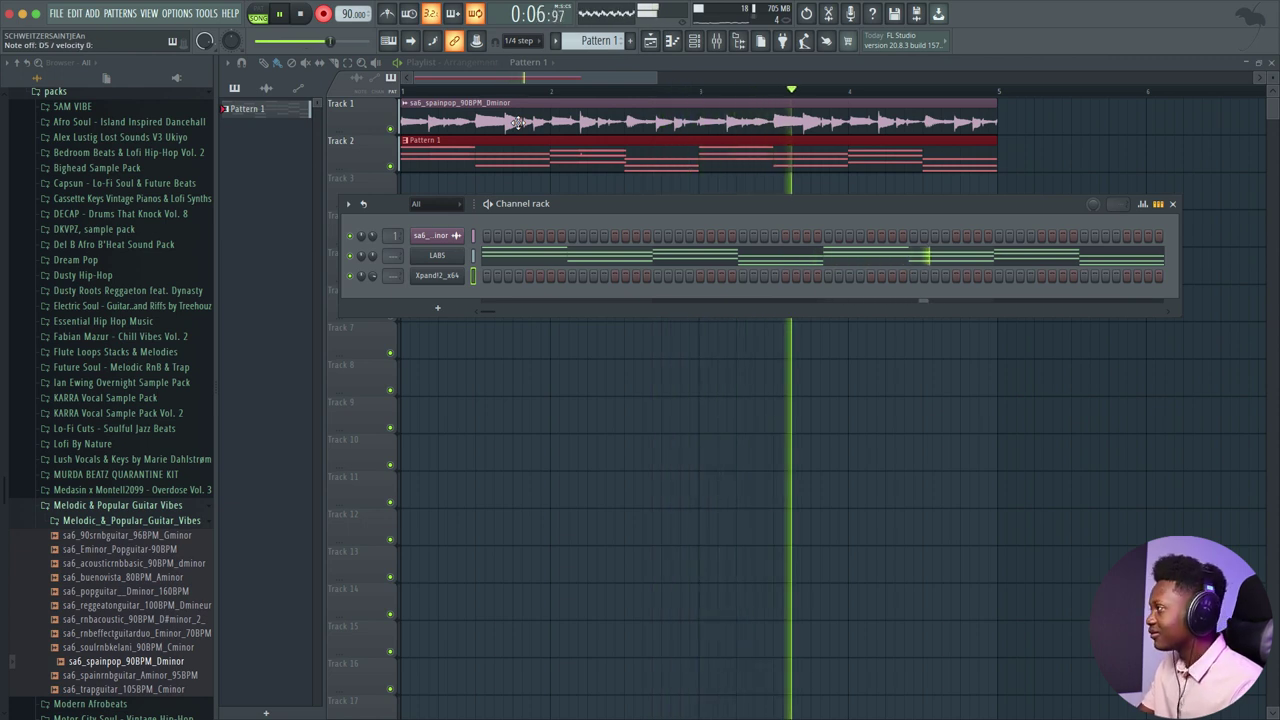
key("space")
Step: Quantize the recorded Xpand!2 notes with the Leave duration option and play back the result
left_click(580, 288)
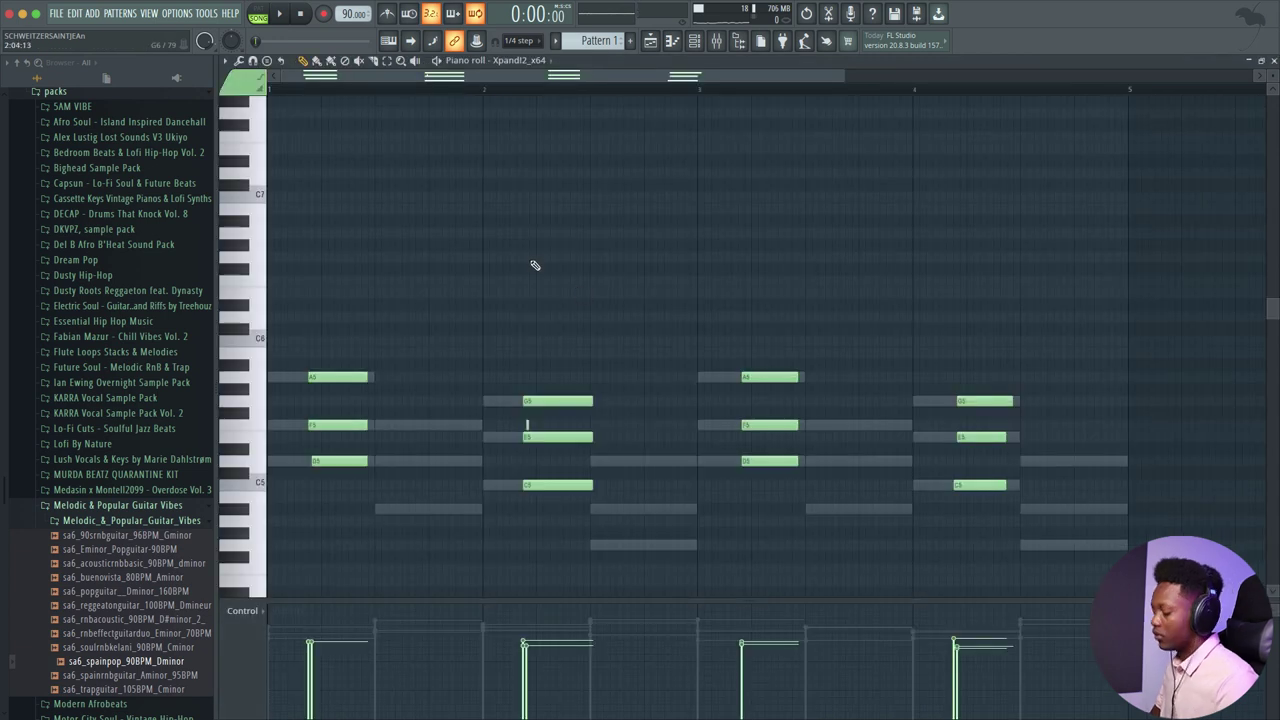
key("alt+q")
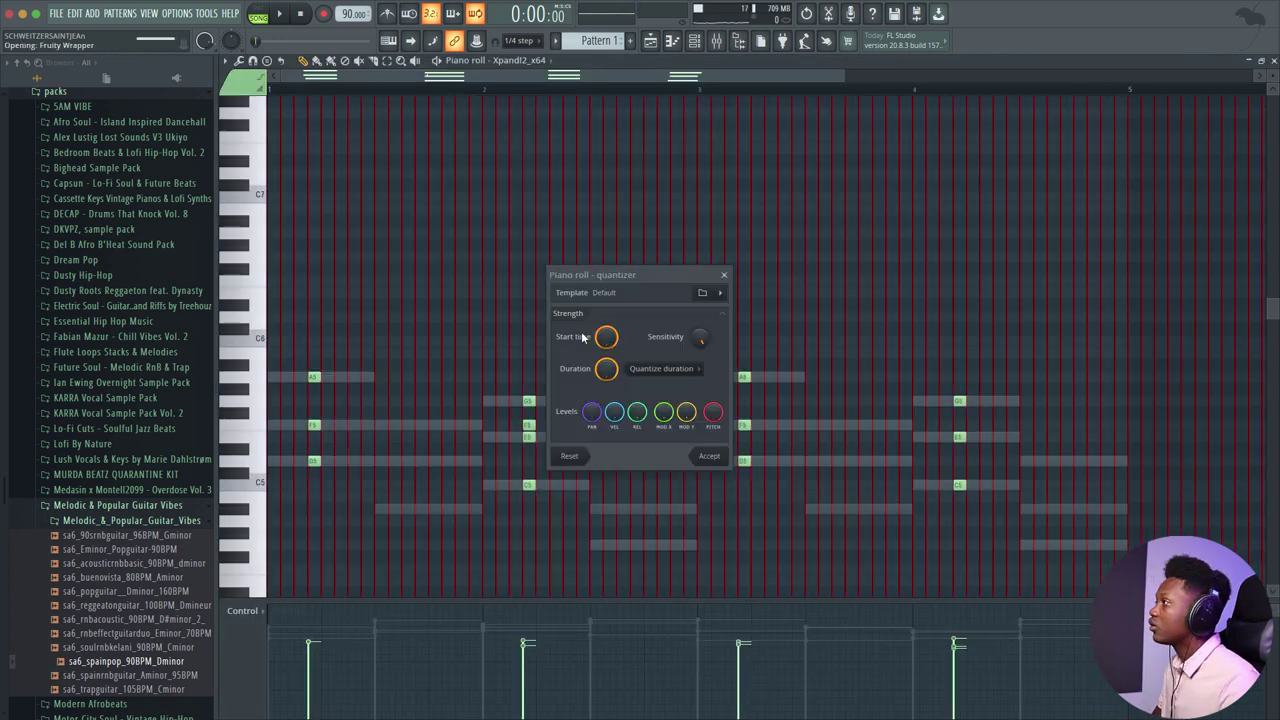
left_click(682, 372)
left_click(657, 384)
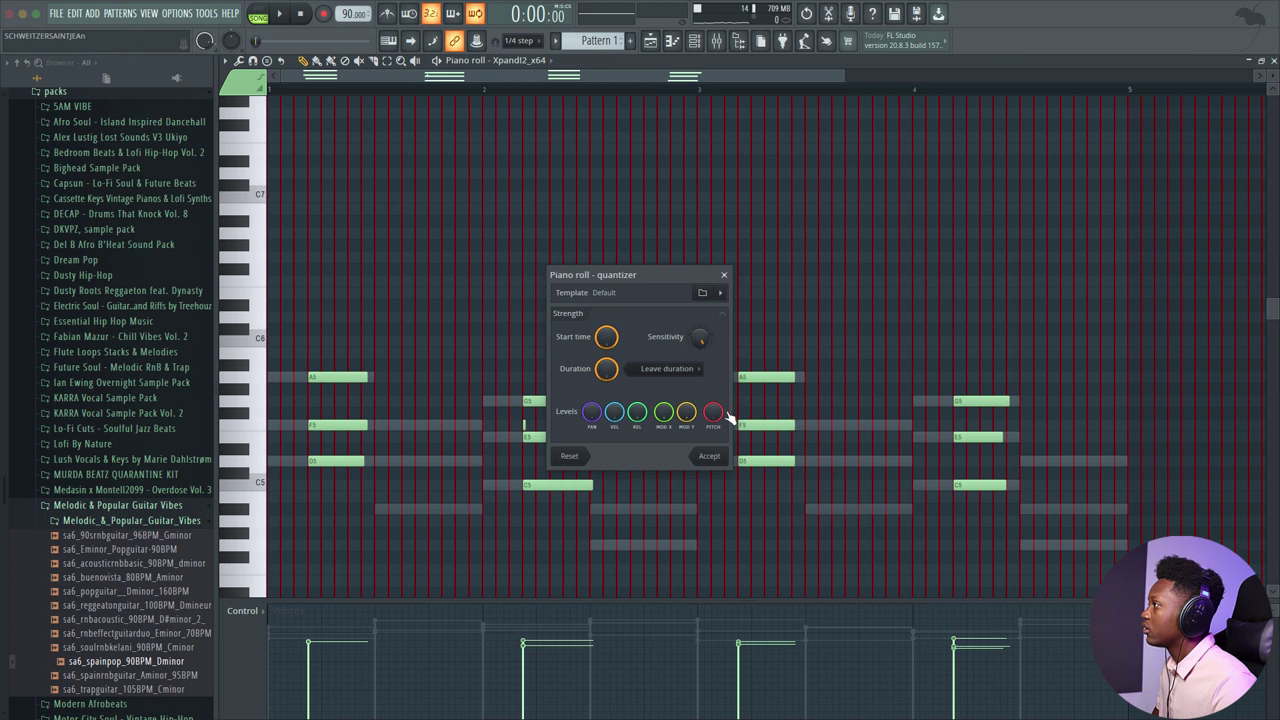
left_click(707, 456)
key("space")
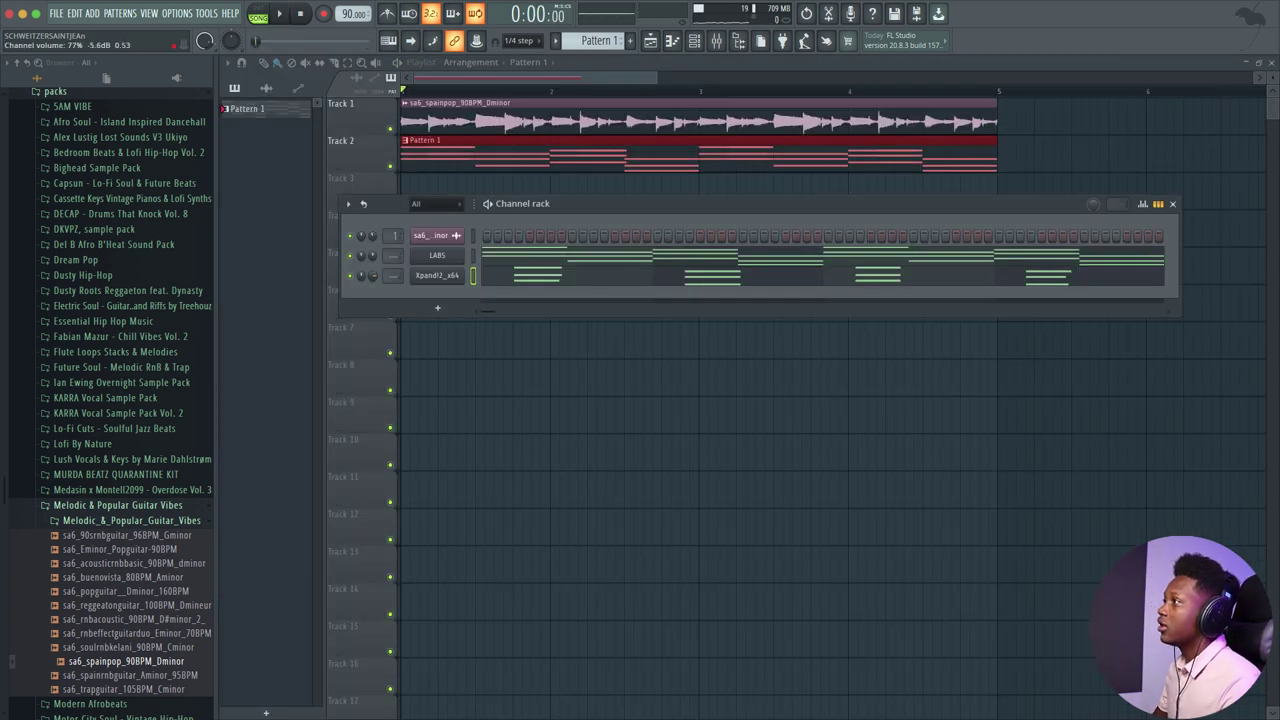
Step: Add an Arcade instrument channel to the channel rack, reposition its plugin window, and close it
left_click(439, 309)
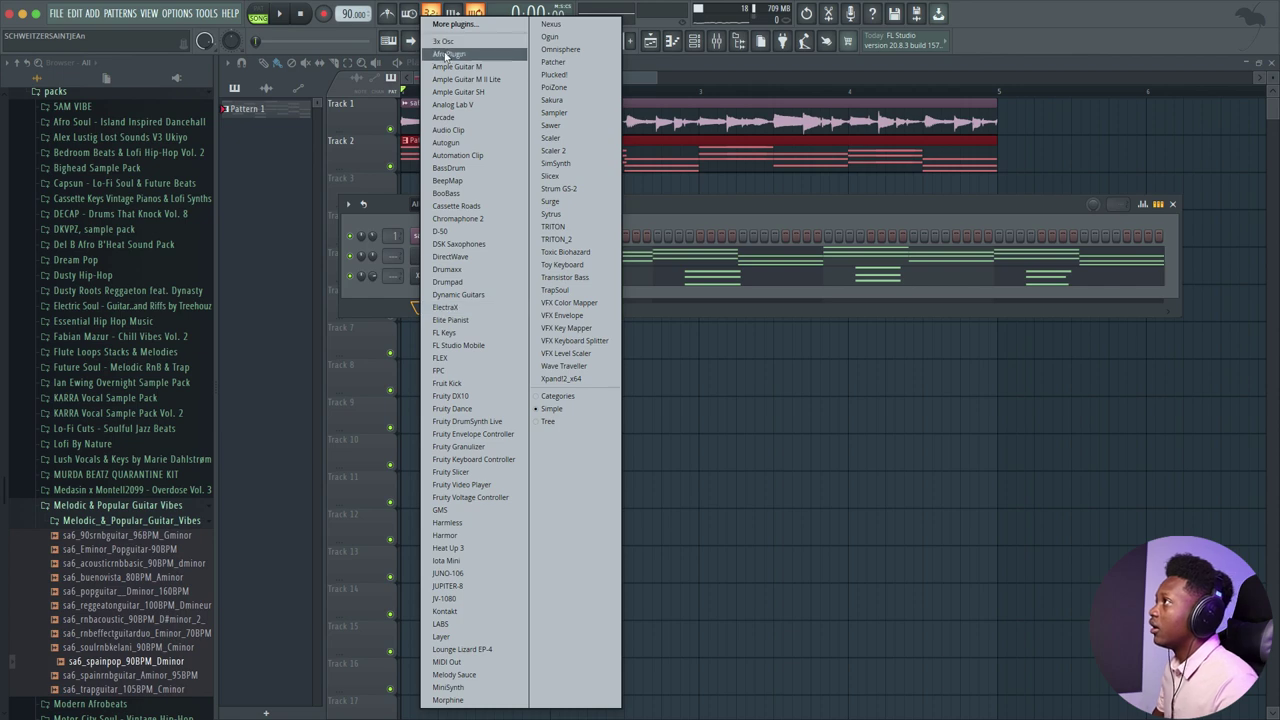
left_click(449, 118)
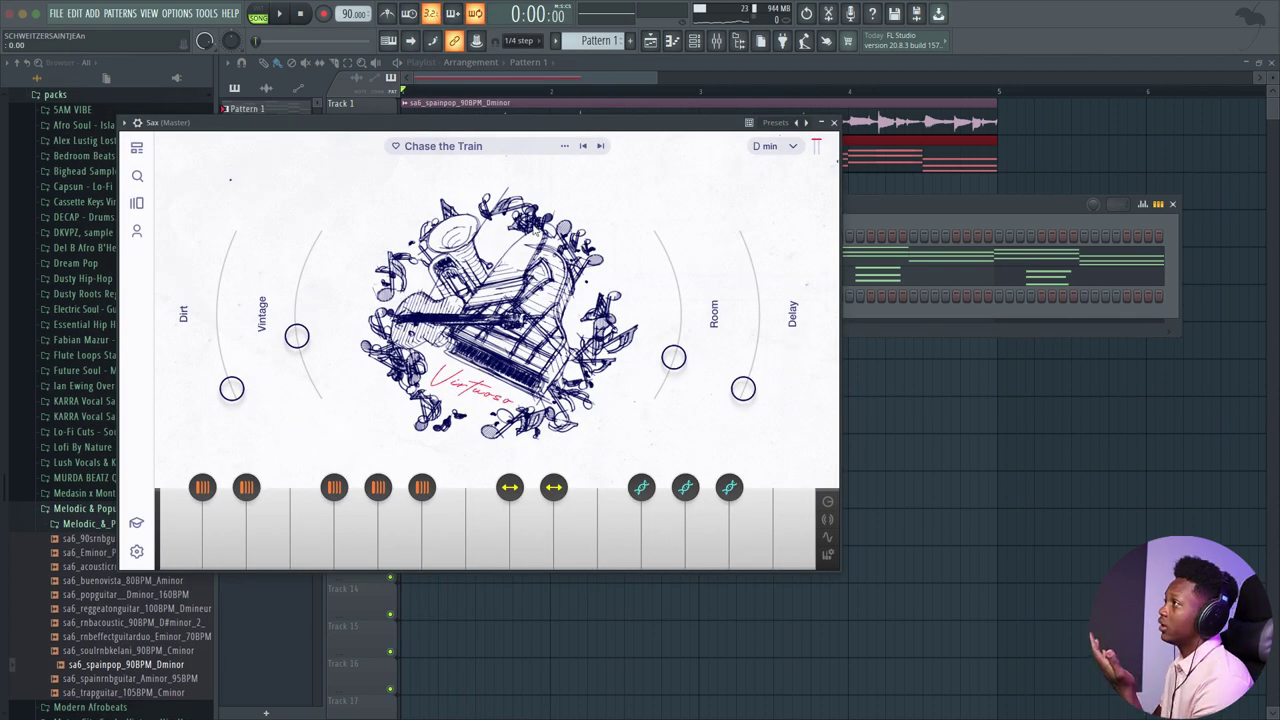
left_click_drag(606, 130, 671, 196)
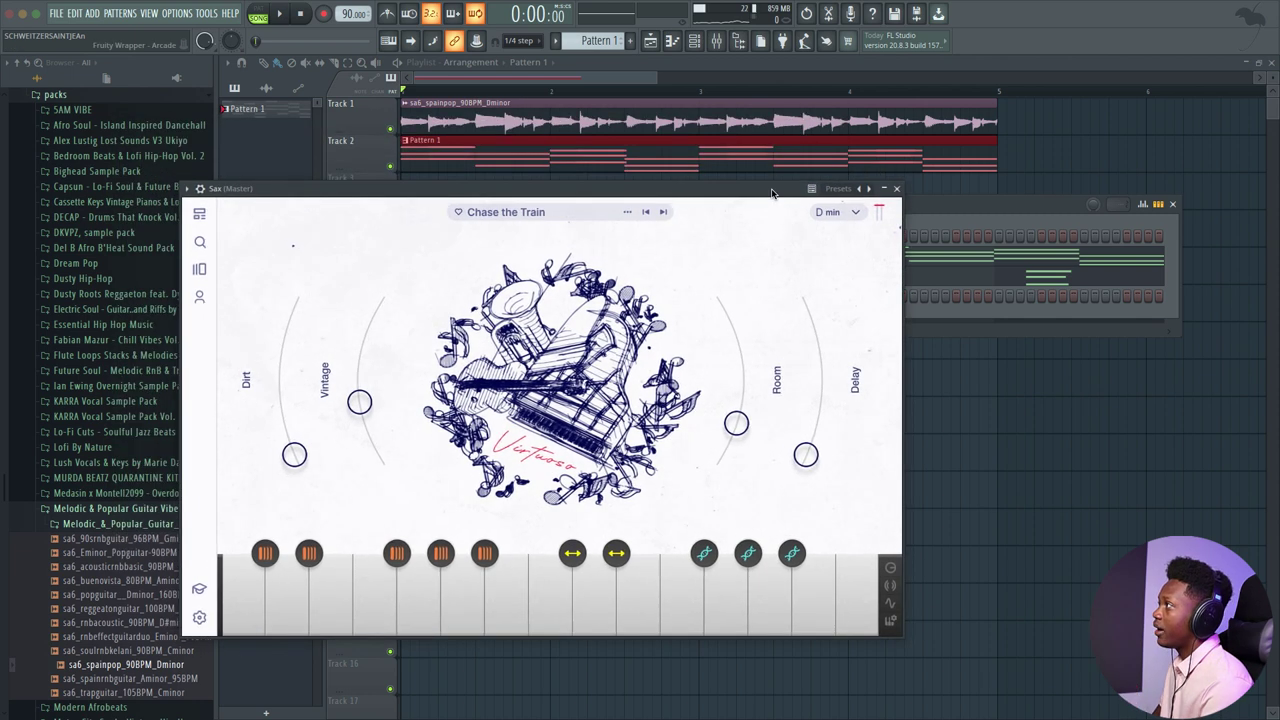
left_click(897, 189)
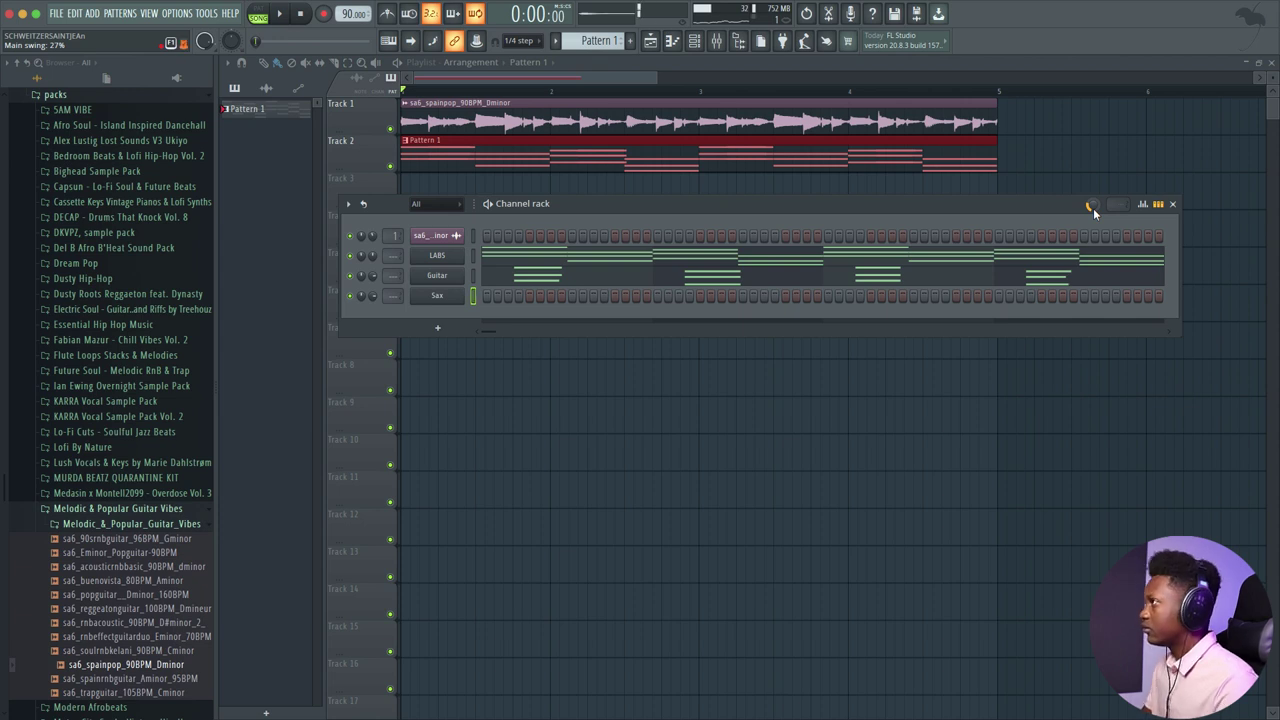
Step: Audition the sax samples of Arcade's Chase the Train kit against the arrangement
left_click(450, 297)
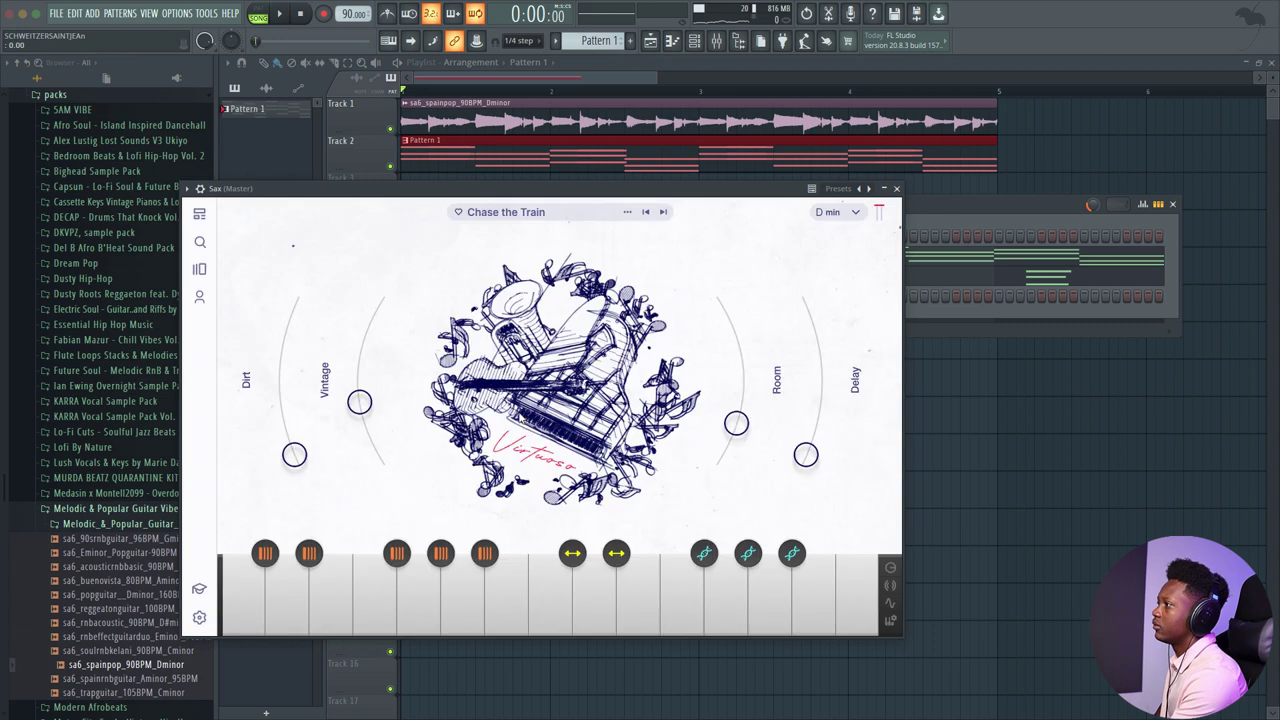
left_click(243, 630)
key("space")
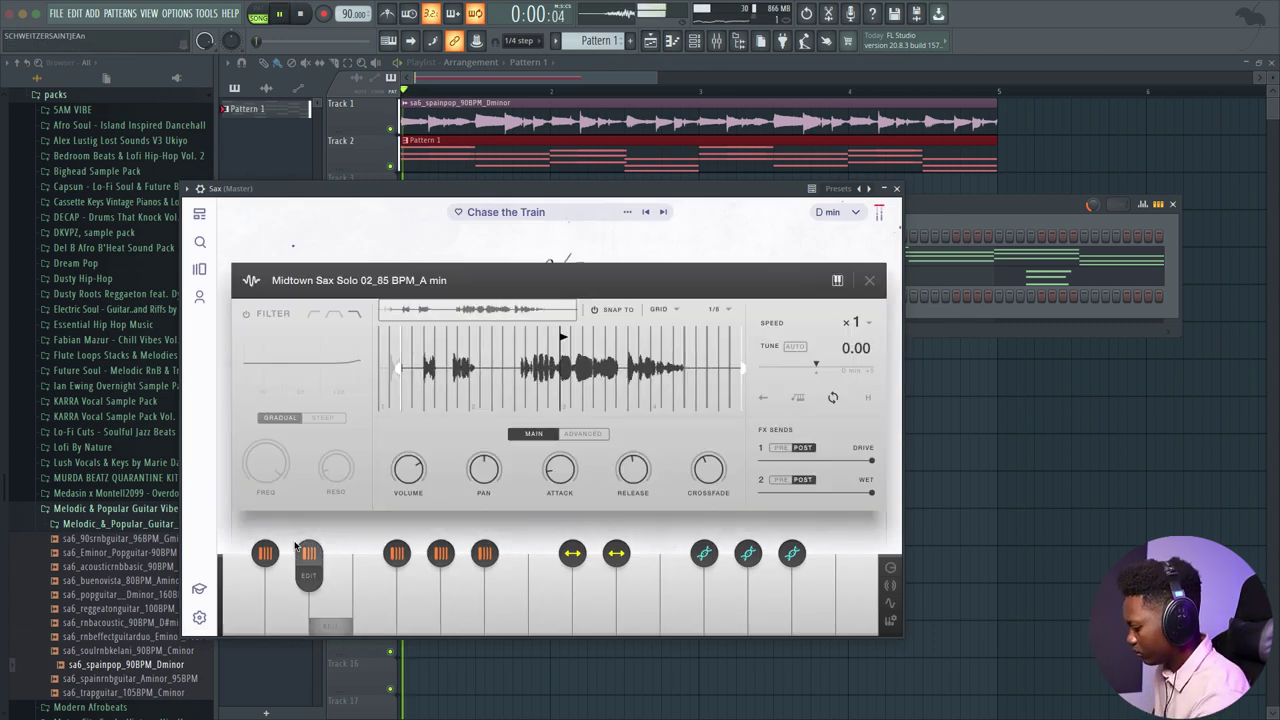
key("space")
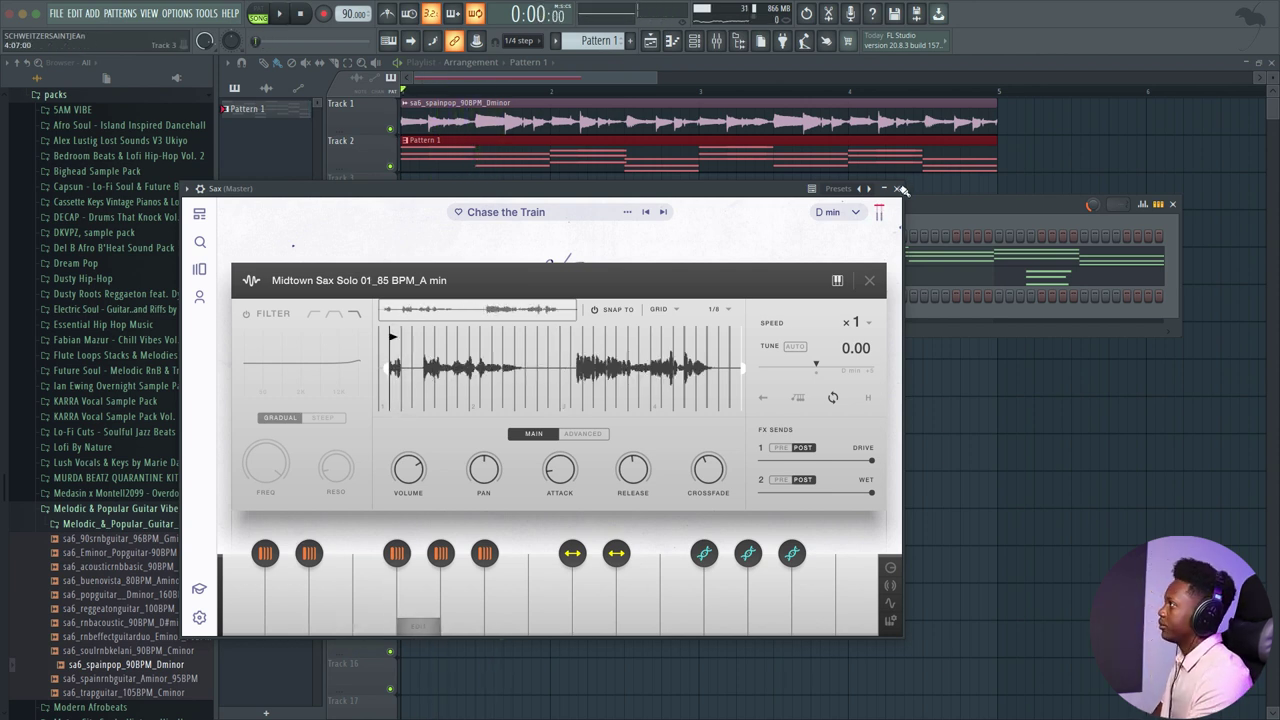
Step: Close the Arcade window, open the Sax channel's piano roll, and set the global snap to Cell
left_click(896, 188)
right_click(437, 295)
left_click(490, 298)
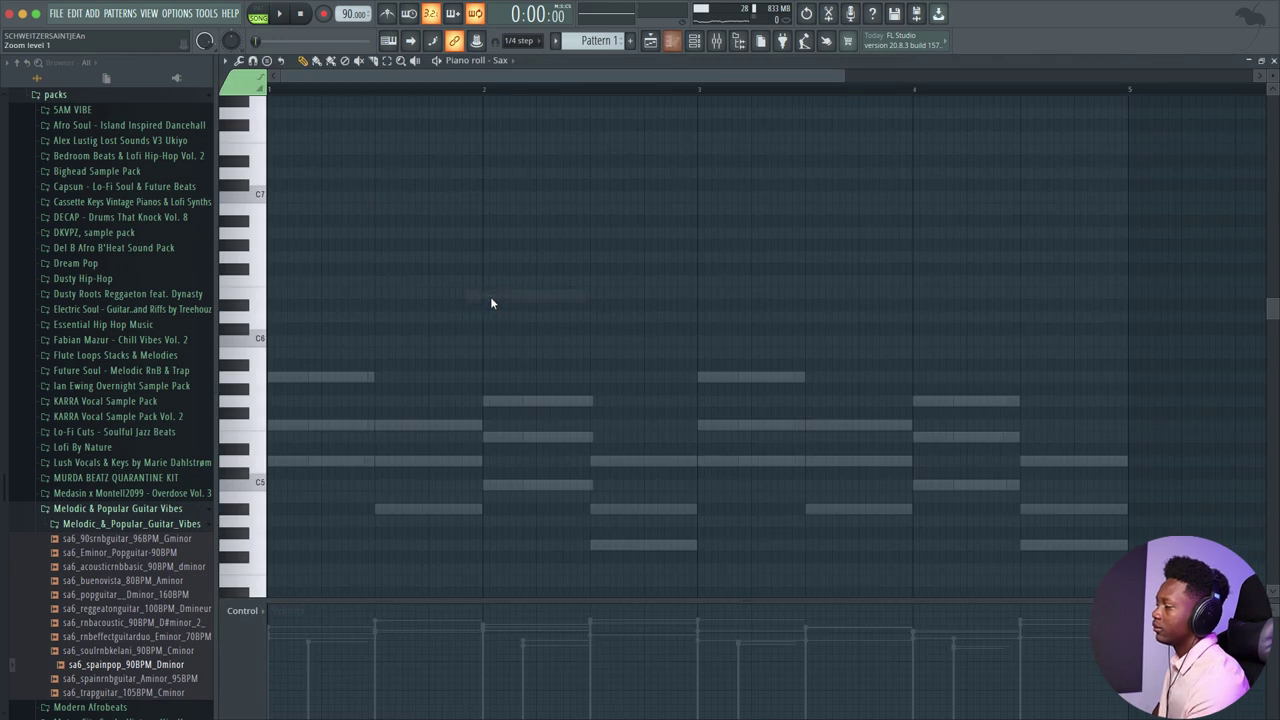
key("space")
key("space")
left_click(536, 42)
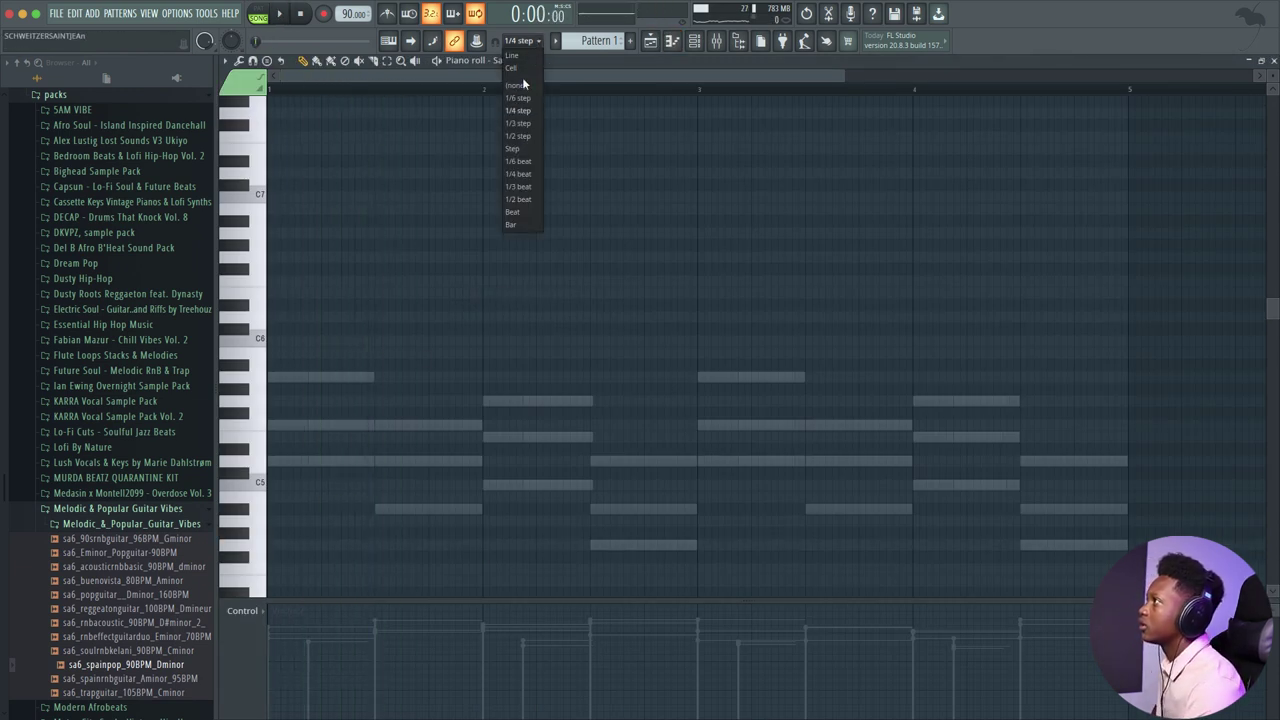
left_click(522, 68)
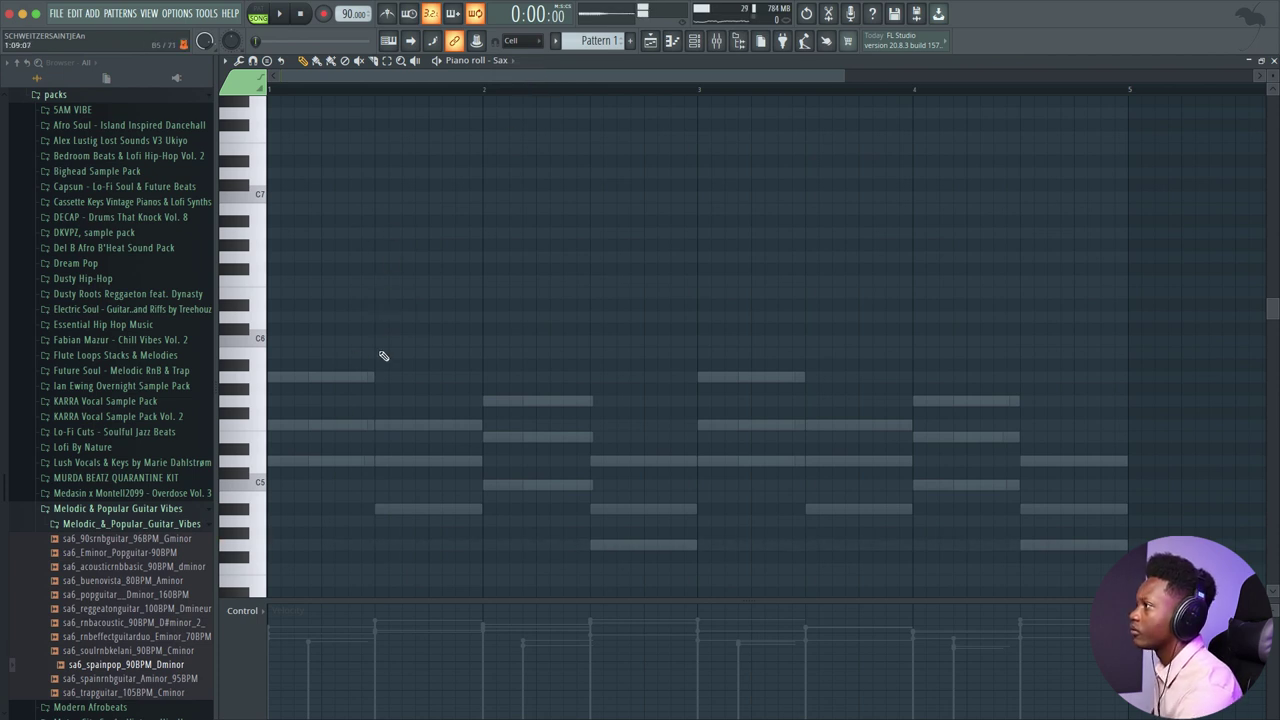
Step: Place a two-step G4 note on beat 2 of bar 1, followed by an E4 note nine steps long, in the Sax piano roll
scroll(387, 320, "down", 1)
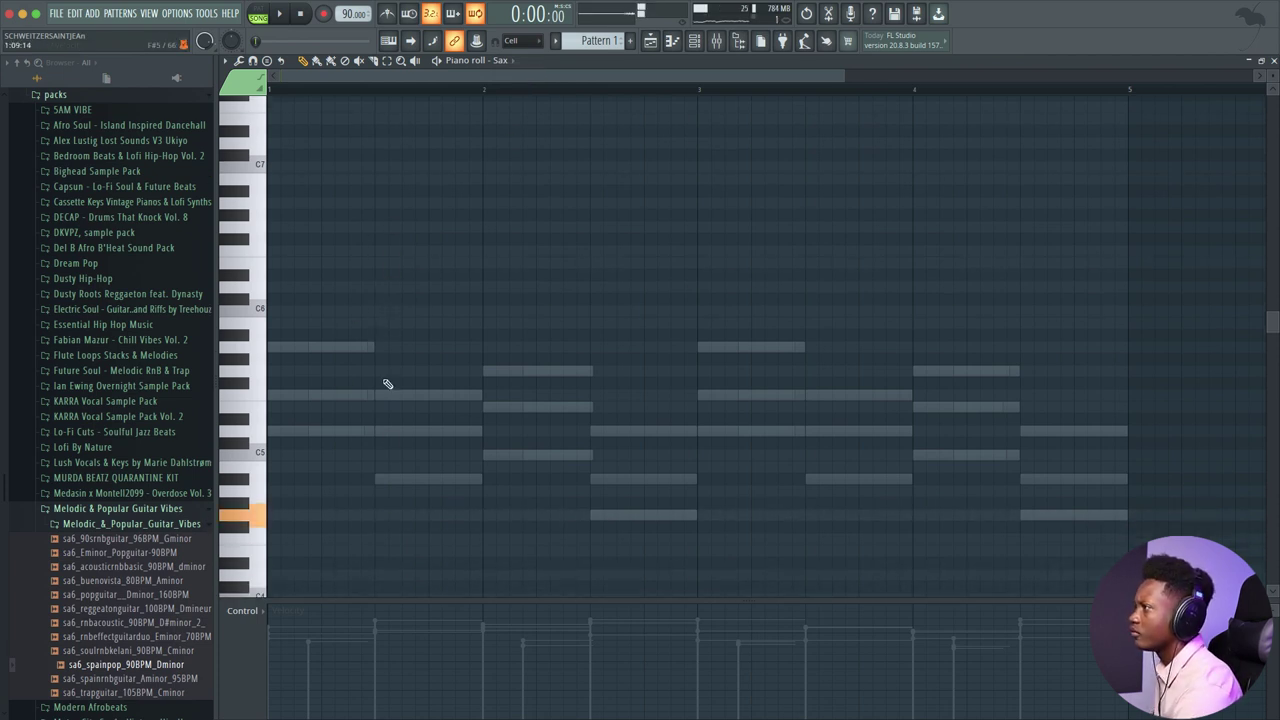
key("space")
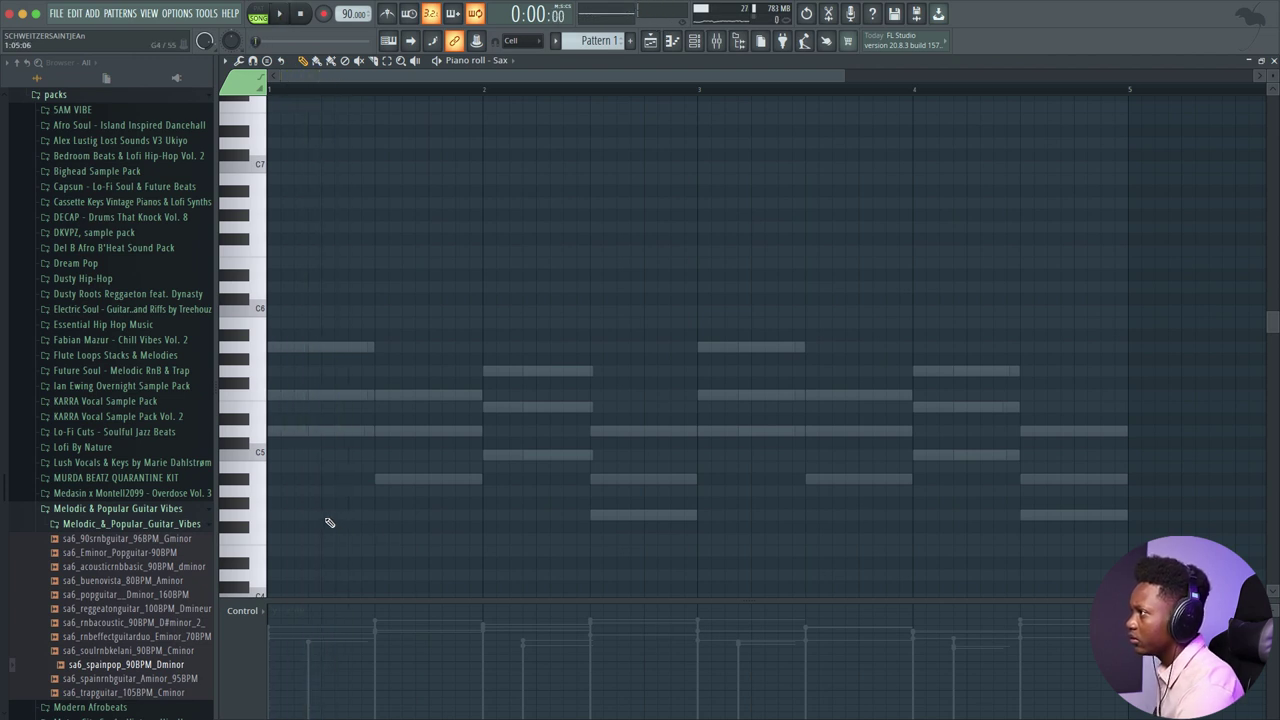
left_click(330, 516)
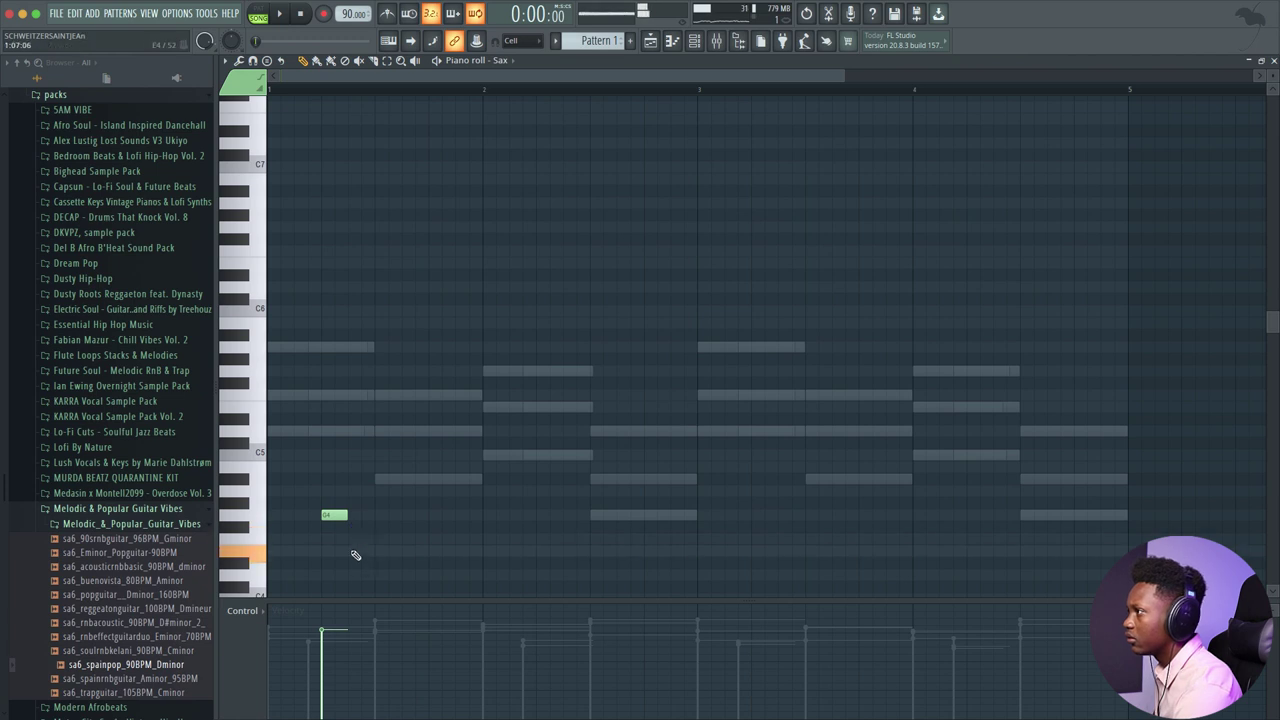
left_click(352, 551)
key("space")
left_click_drag(373, 551, 470, 551)
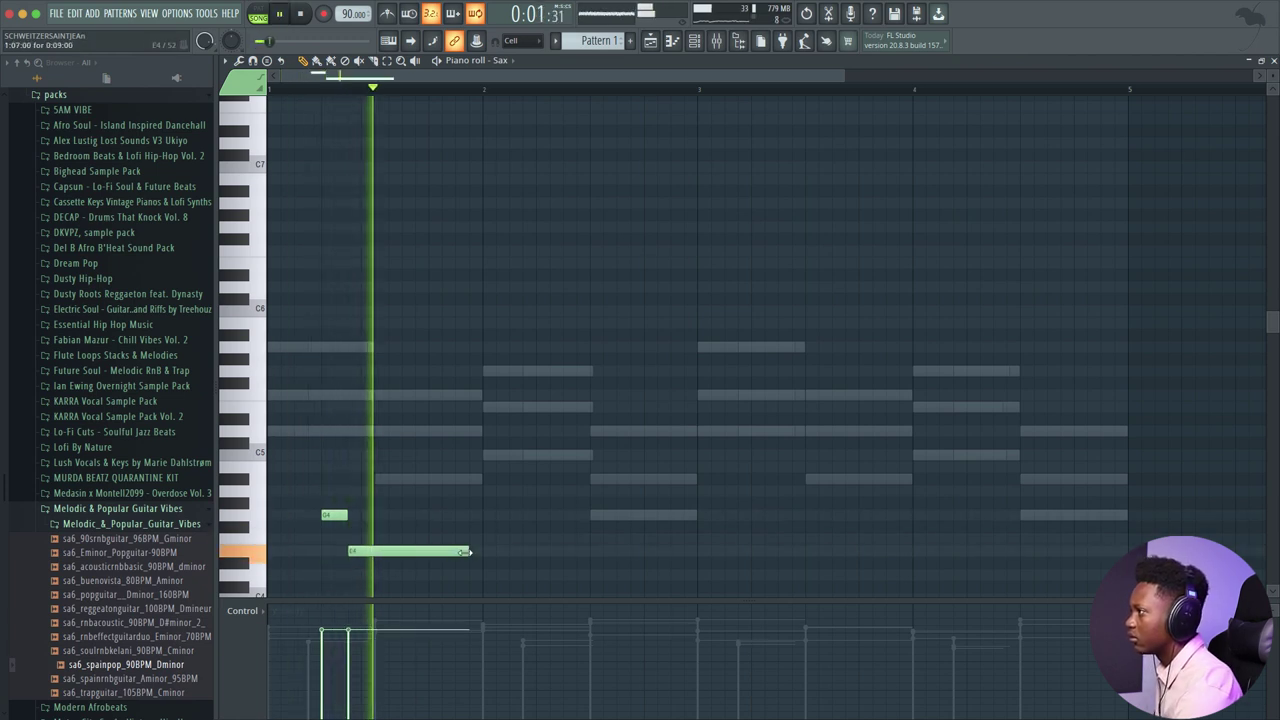
Step: Shift the G4 and E4 Sax notes two steps later, lengthen the E4 note to 11 steps, and play them back
key("space")
left_click_drag(376, 551, 402, 551)
key("space")
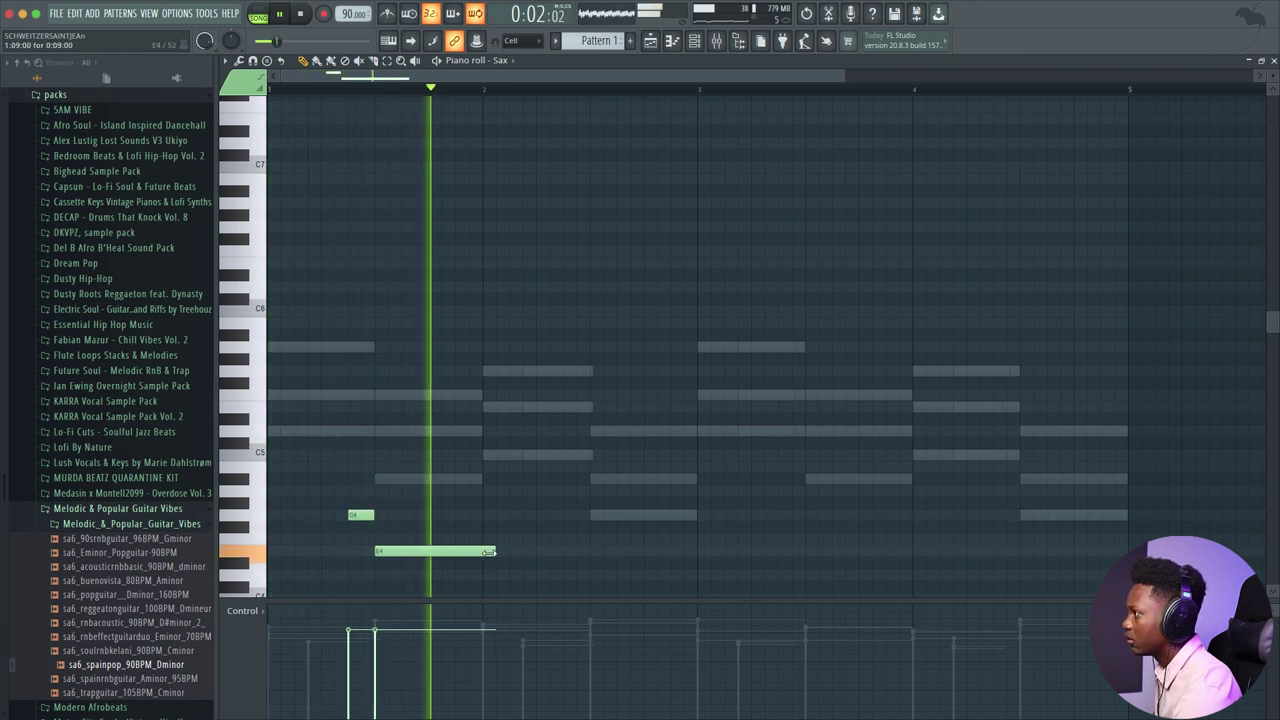
key("space")
key("space")
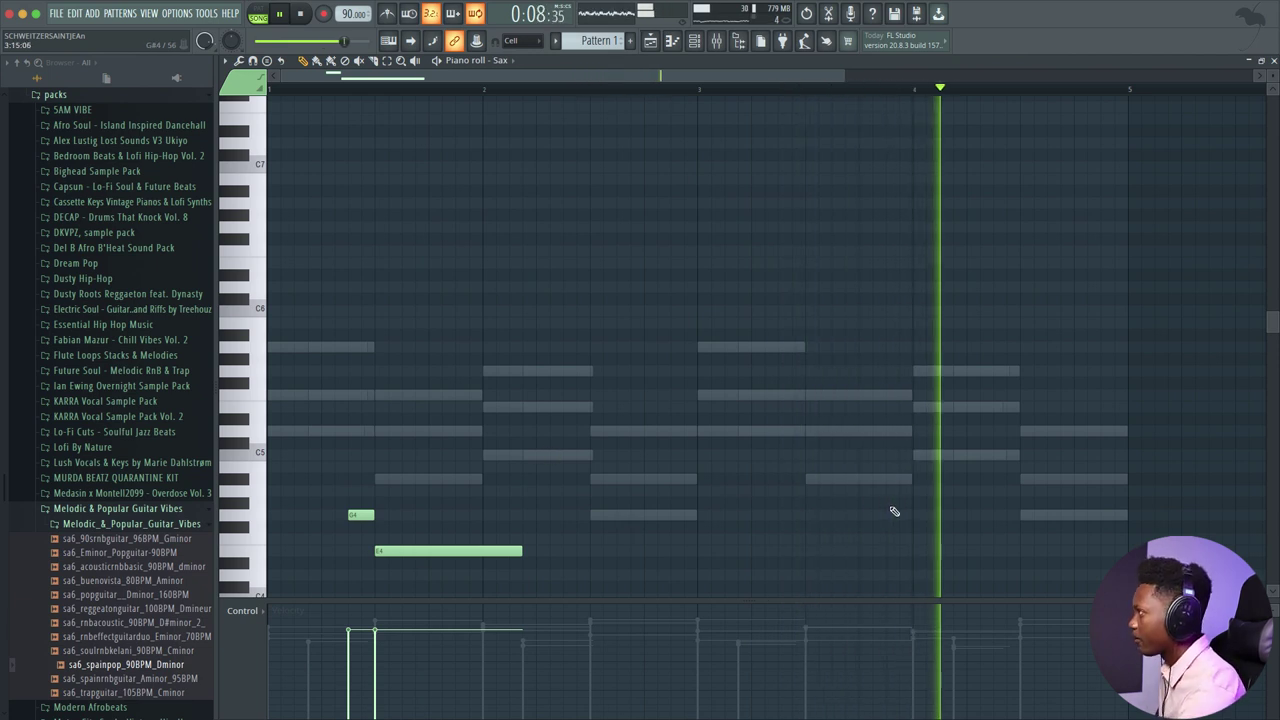
Step: Add a three-step A4 note at beat 3 and a four-step C5 note ending bar 4, play the Sax part, and close the piano roll
left_click(1044, 491)
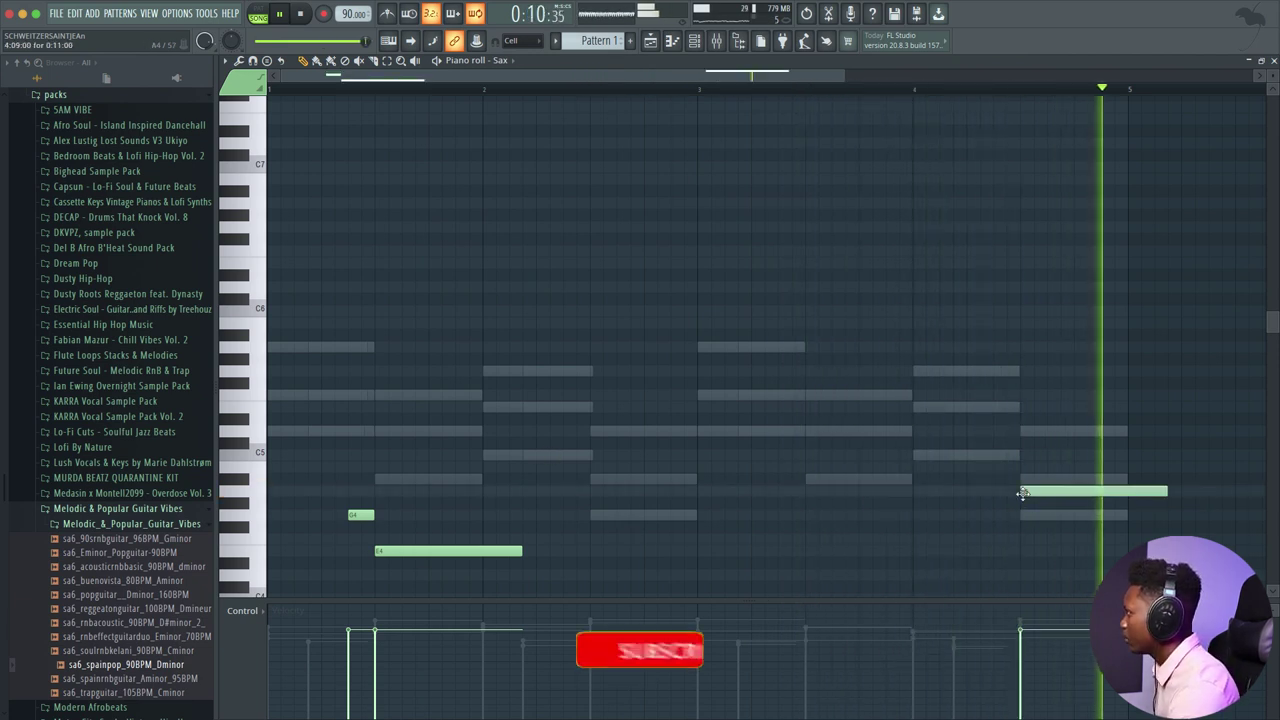
key("space")
left_click_drag(1154, 491, 1061, 492)
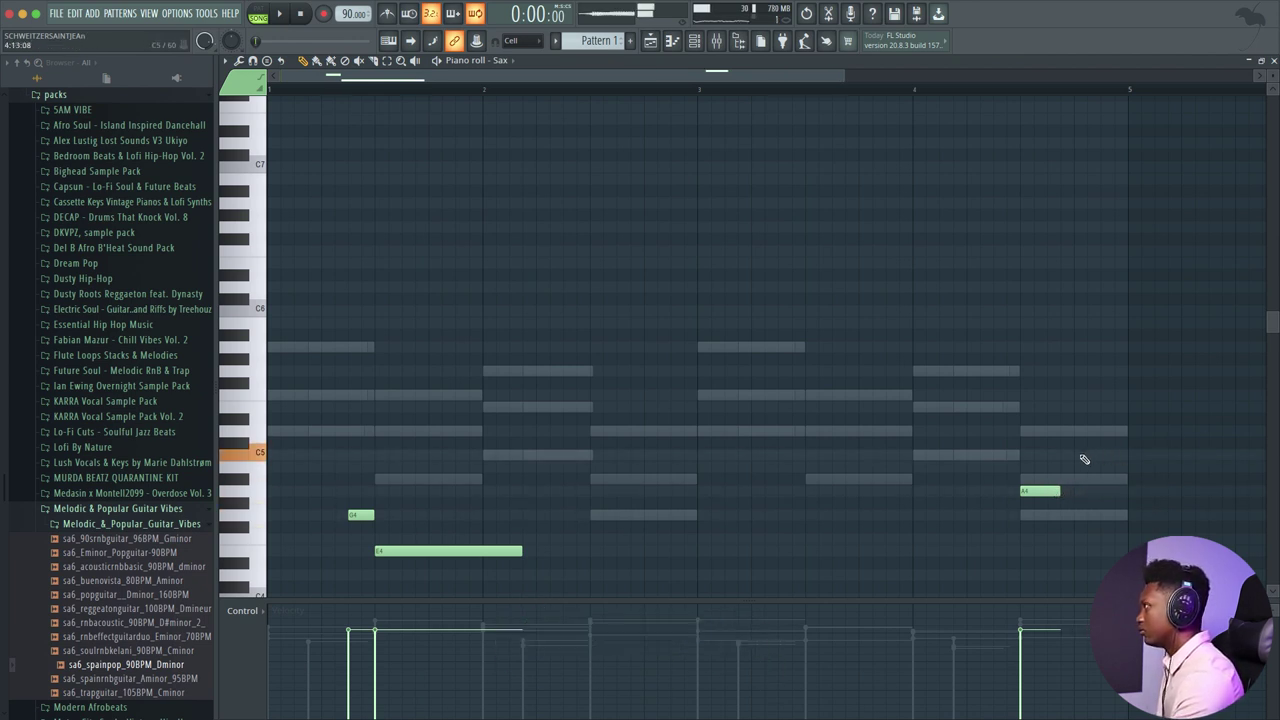
key("space")
left_click_drag(1113, 455, 1124, 455)
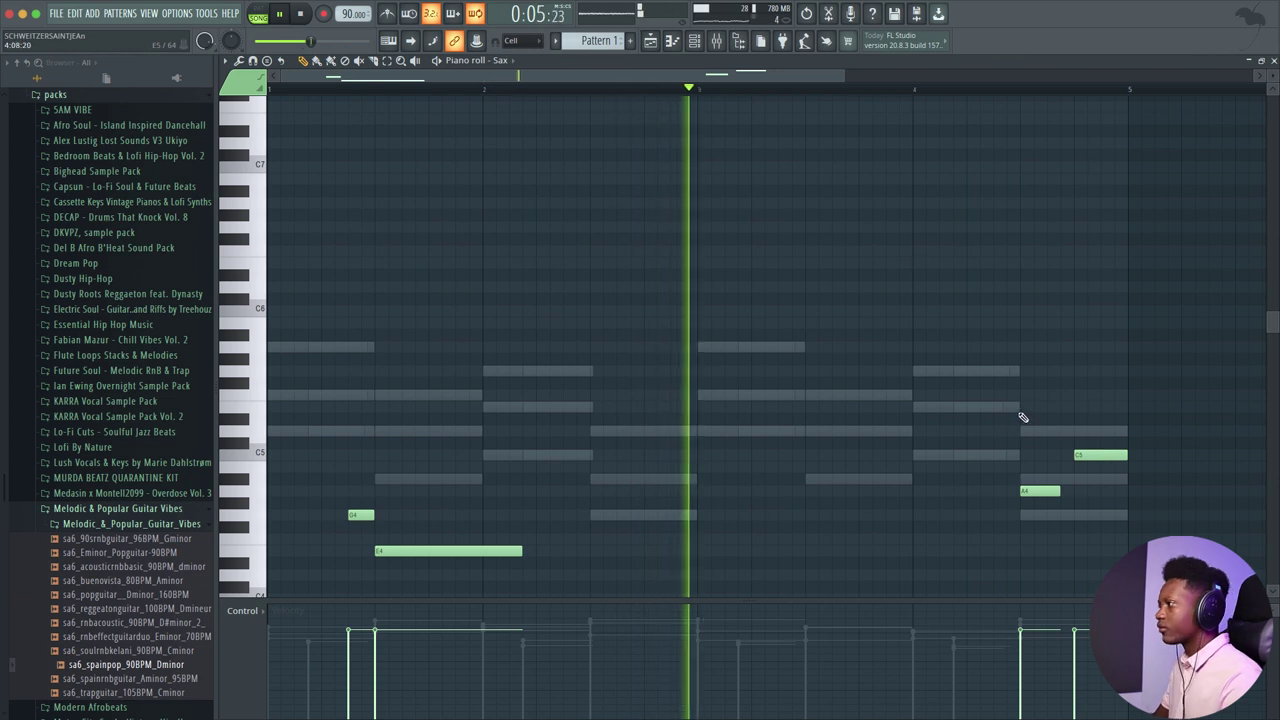
left_click(1273, 61)
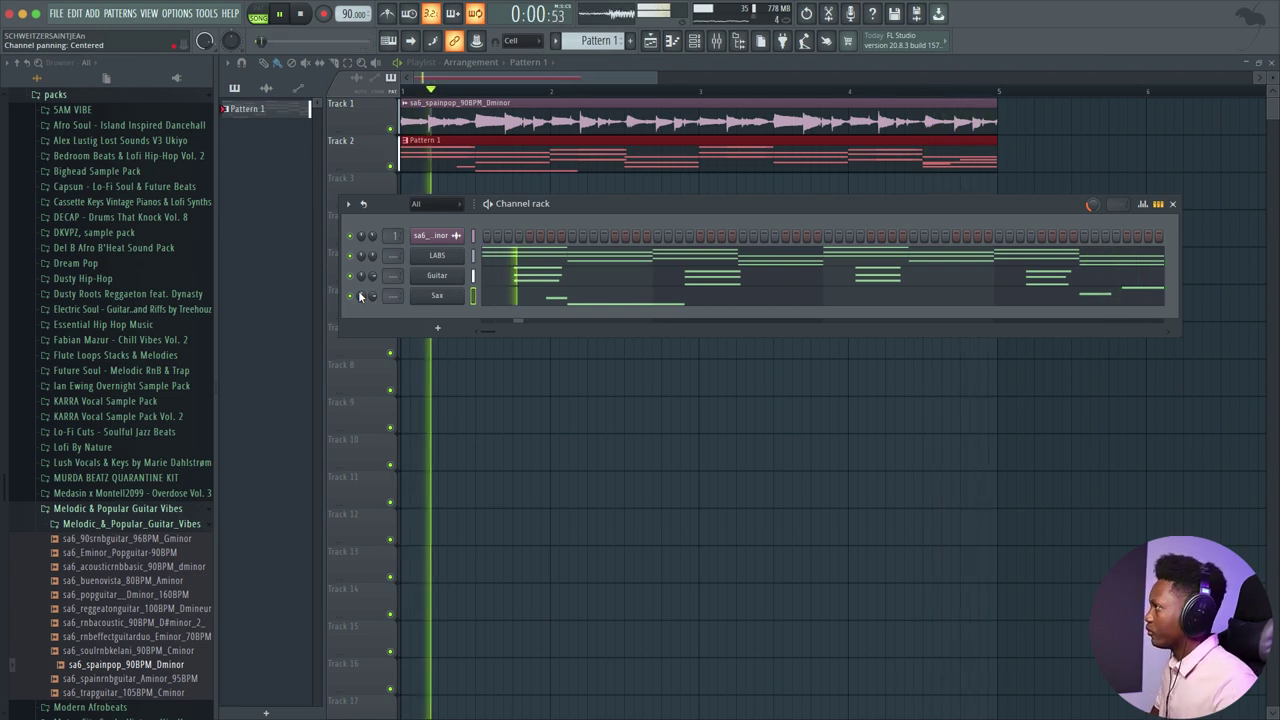
key("space")
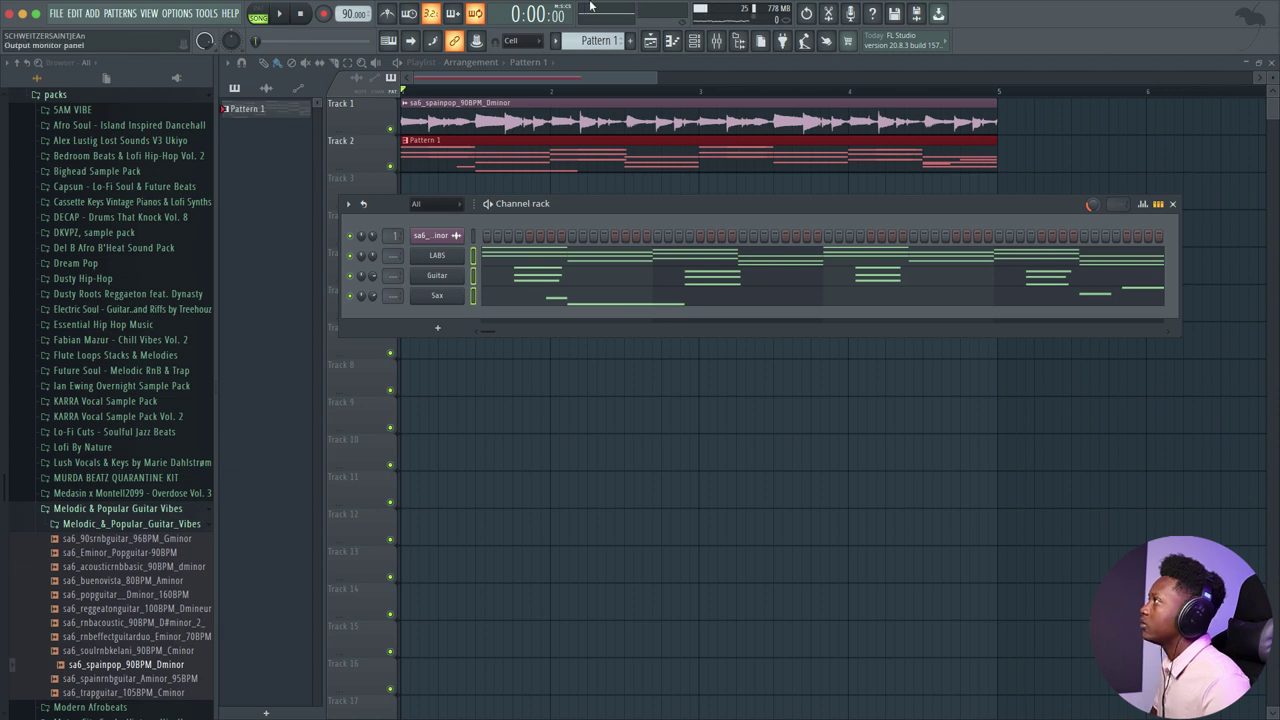
Step: Route the selected LABS, Guitar and Sax channels to consecutive mixer tracks starting from Insert 2
left_click(715, 44)
right_click(281, 170)
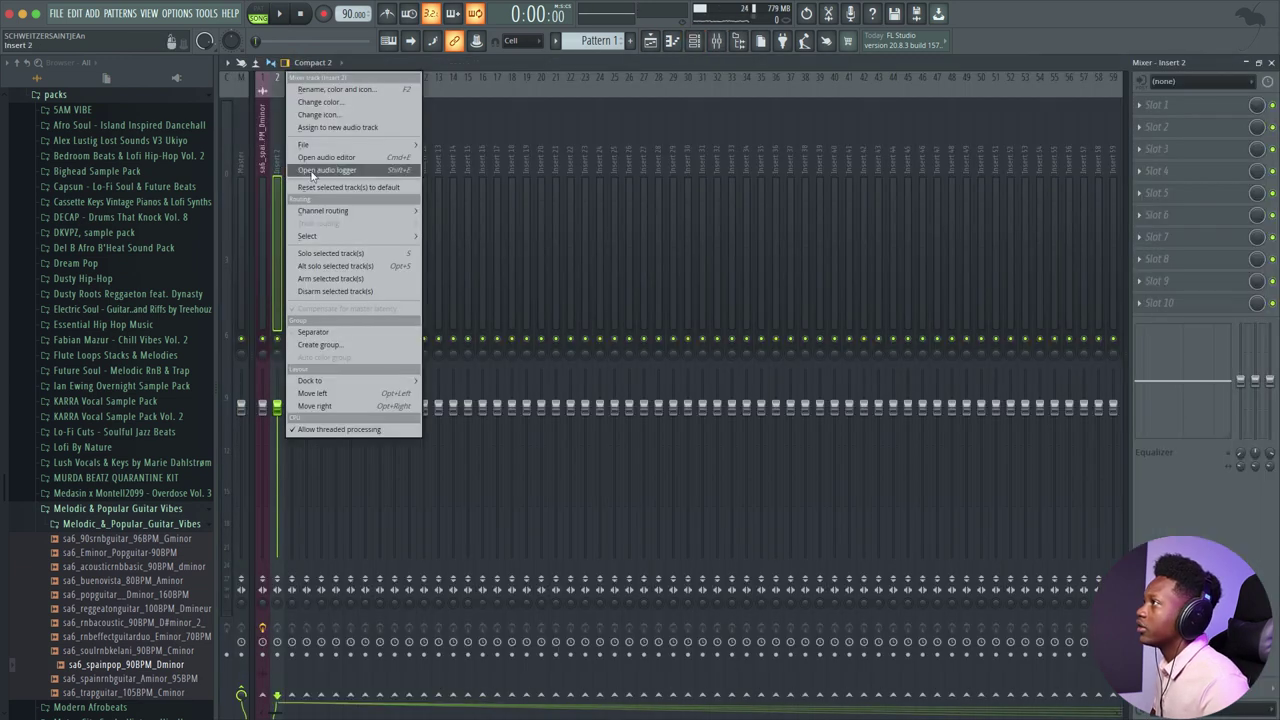
mouse_move(396, 210)
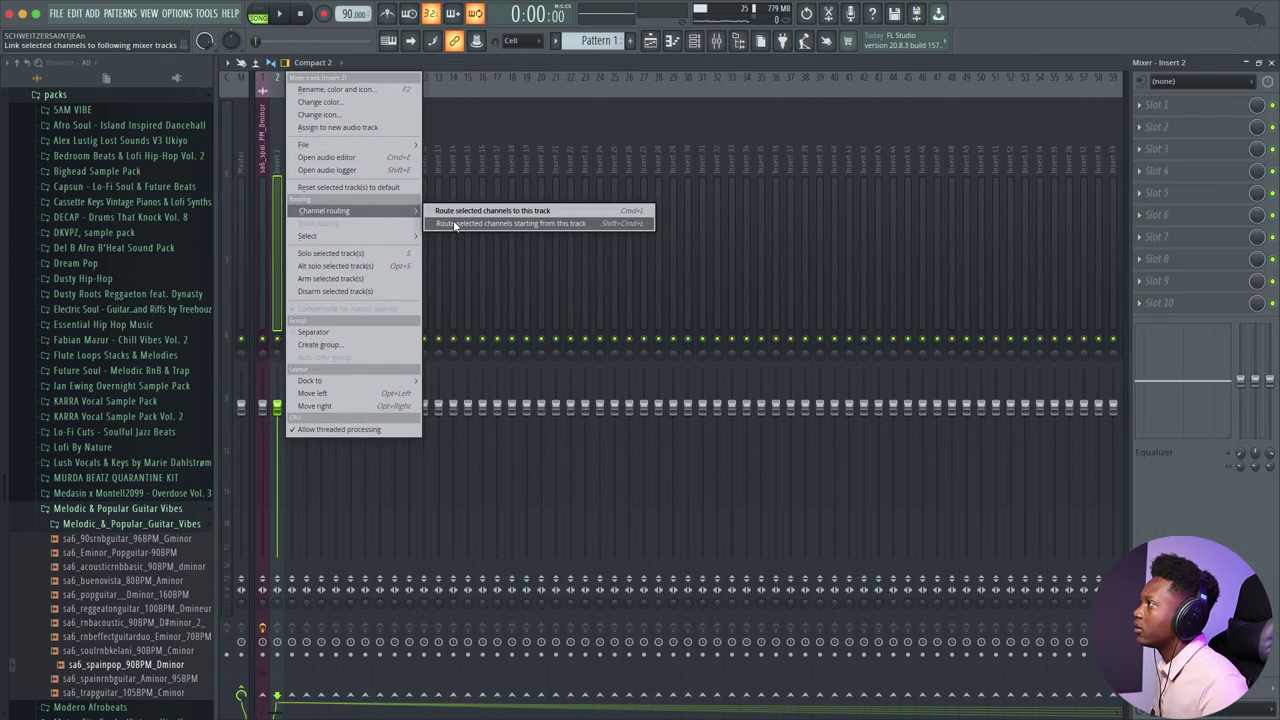
left_click(453, 220)
Step: Rename the first mixer insert track to Guitar Sample and start playback
double_click(261, 149)
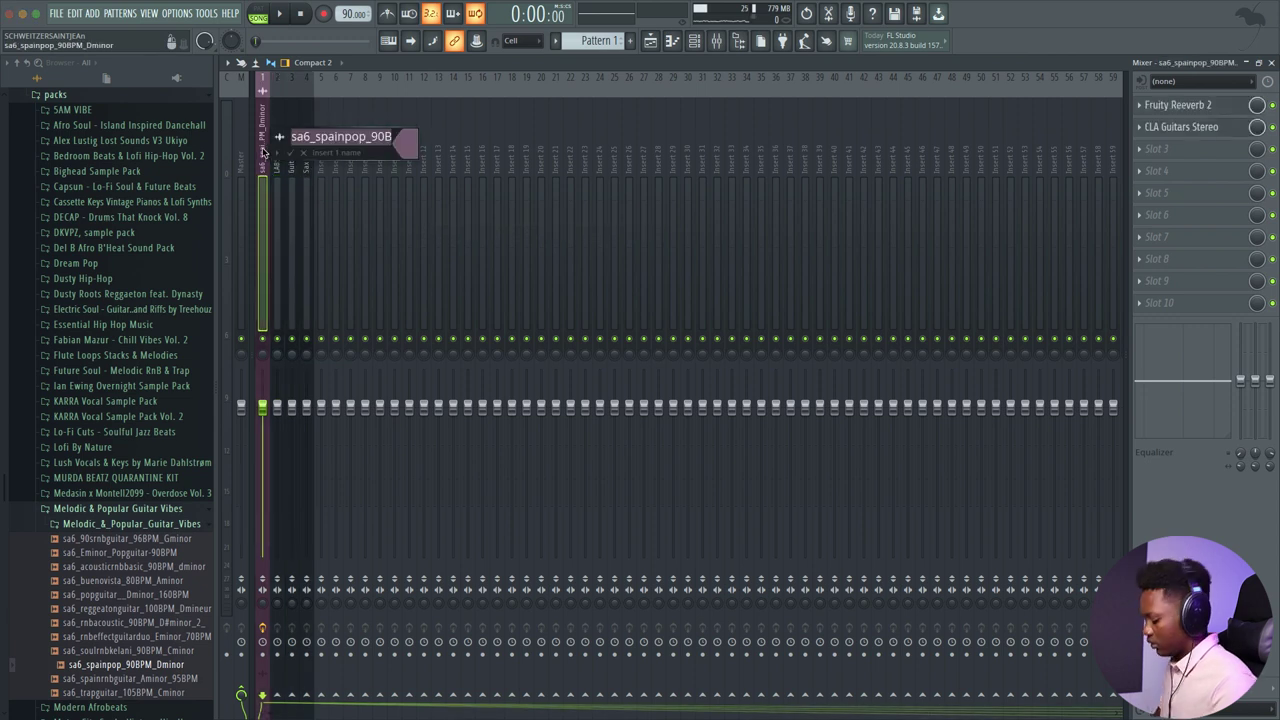
type("Guitar Sample")
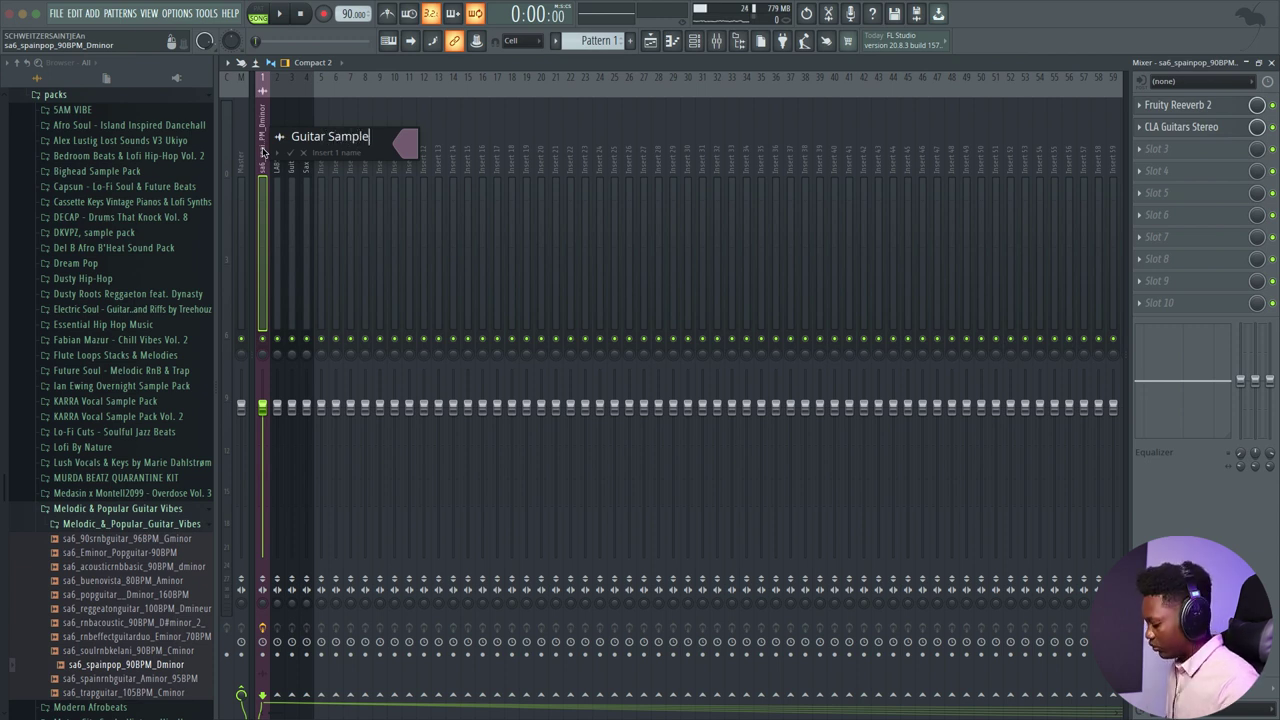
key("Return")
key("space")
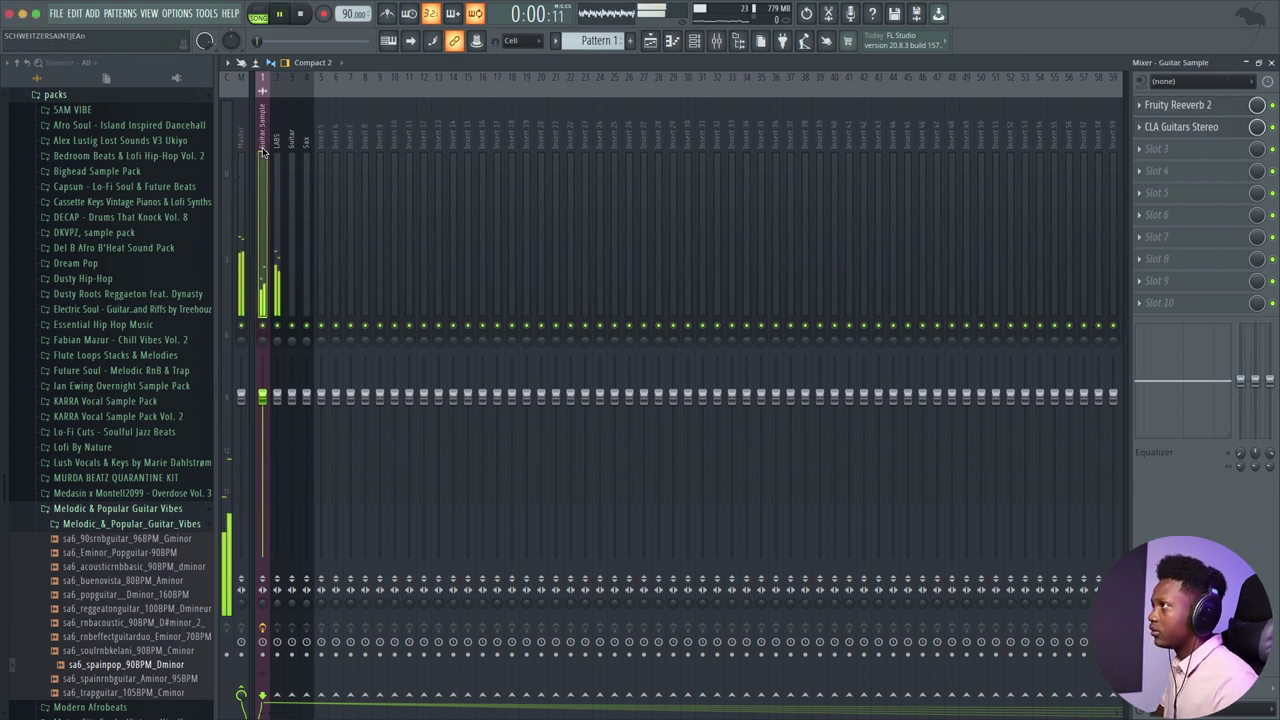
Step: Add Fruity Parametric EQ 2 to the LABS track's first effect slot and adjust its lowest band
left_click(280, 318)
left_click(1160, 106)
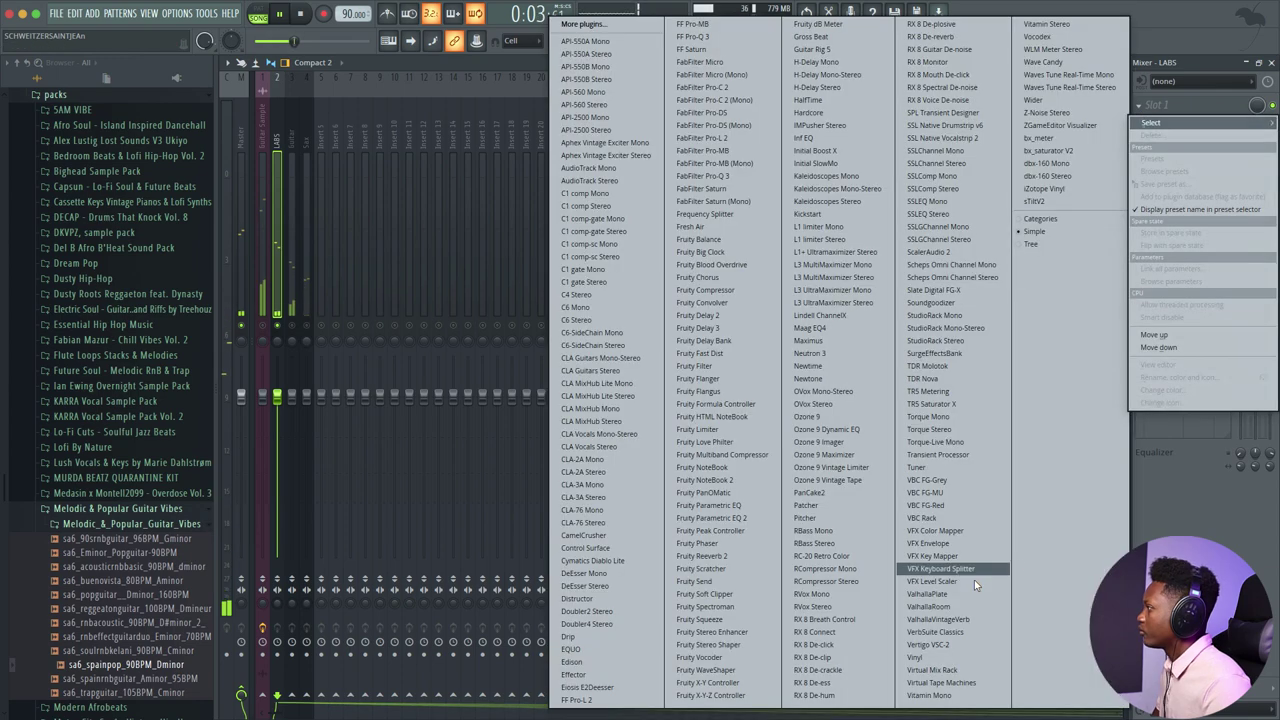
left_click(716, 518)
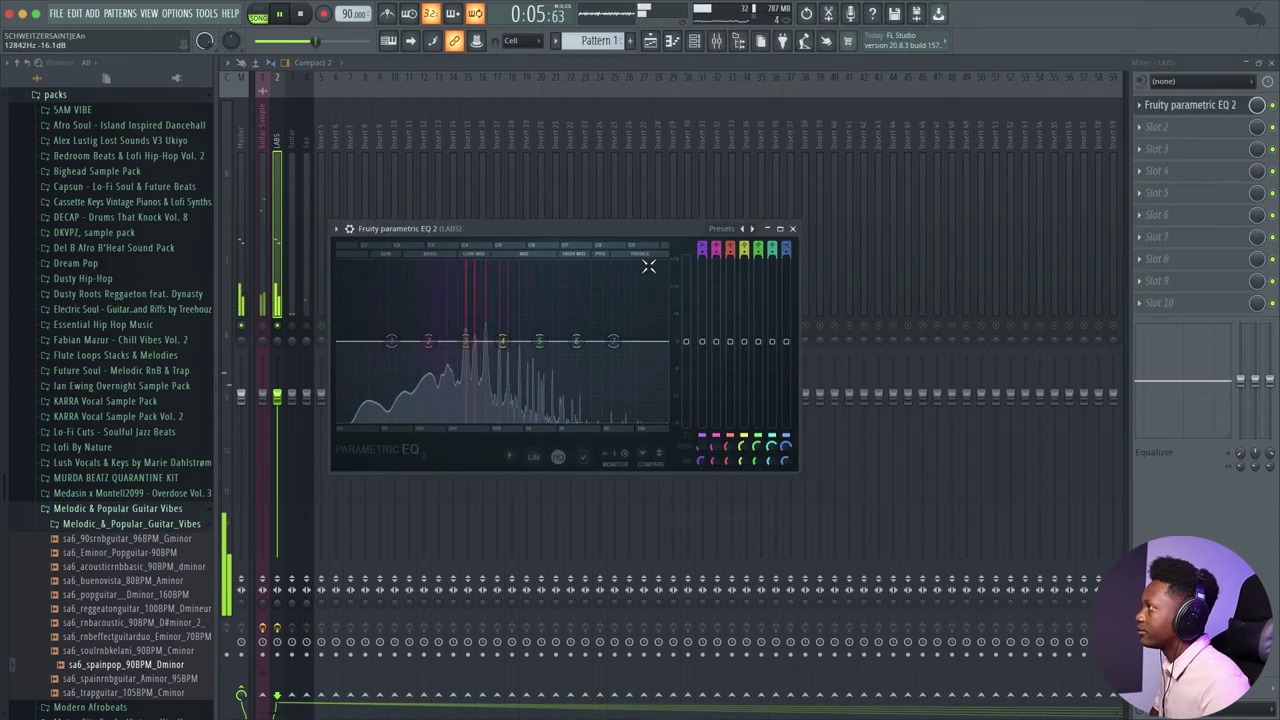
left_click_drag(702, 247, 702, 262)
left_click_drag(392, 342, 408, 342)
left_click(792, 228)
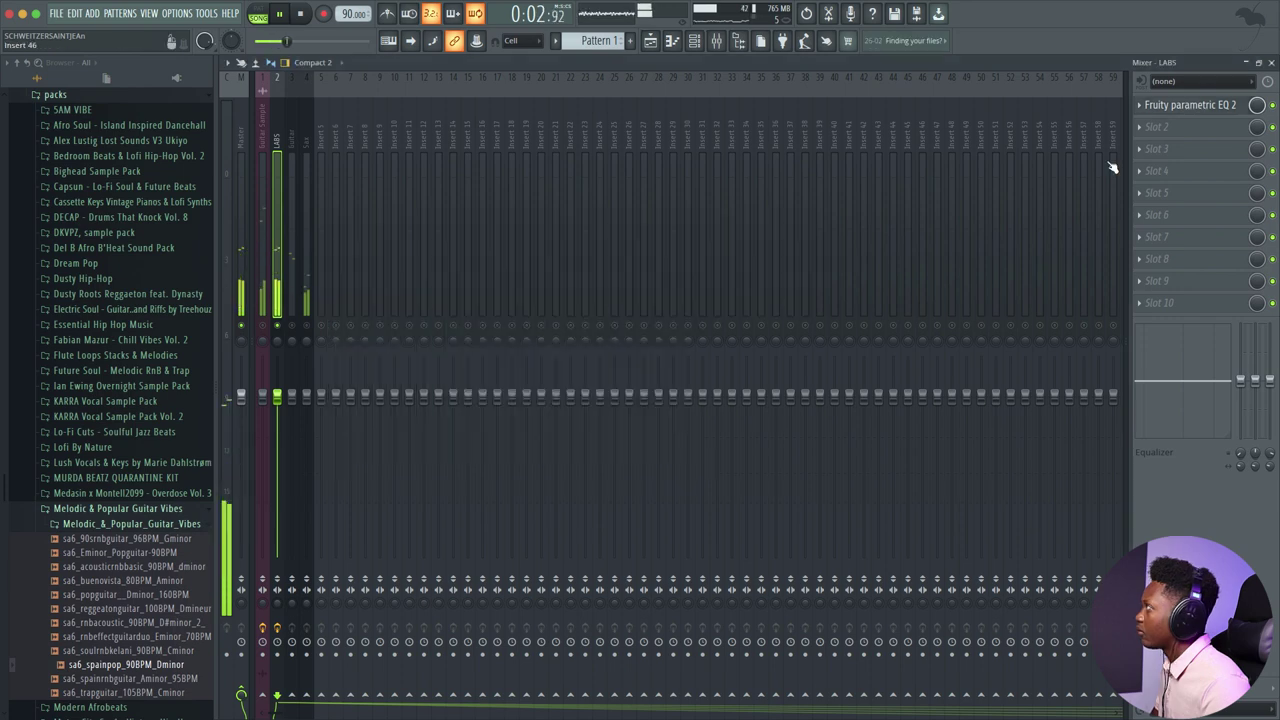
Step: Add Fruity Reeverb 2 to the LABS track's second effect slot and close its window
left_click(1158, 127)
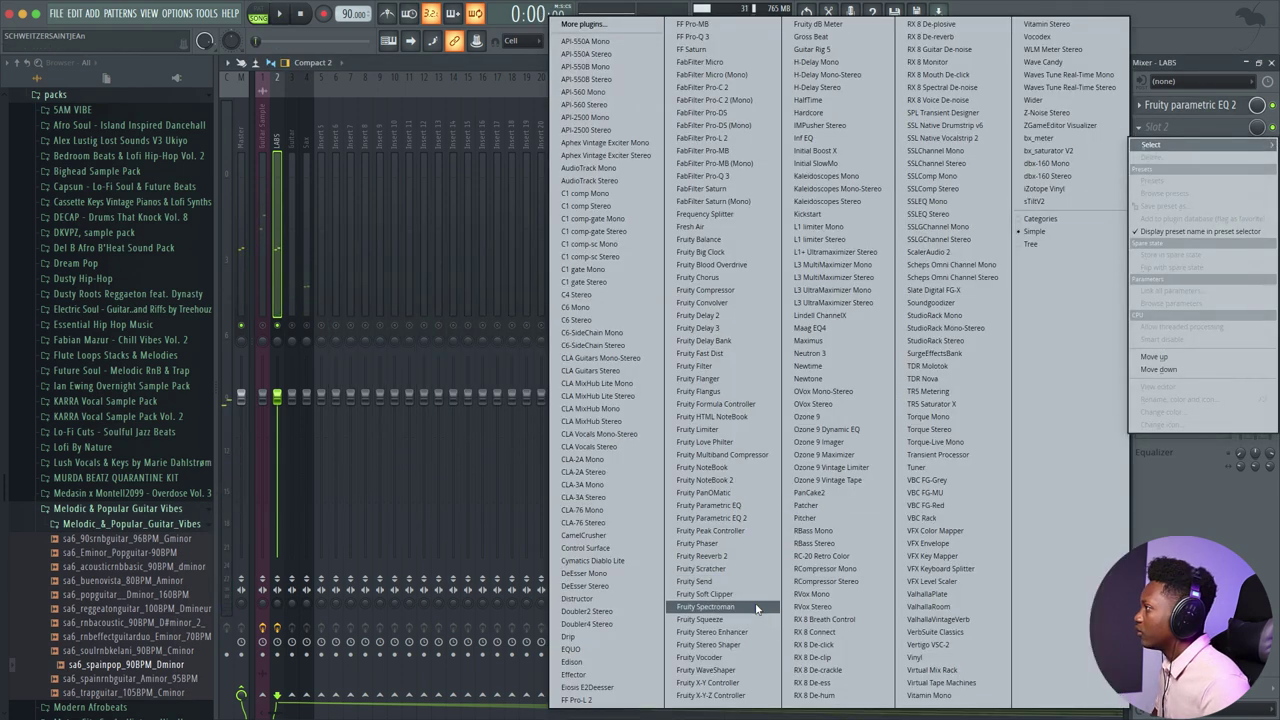
left_click(716, 558)
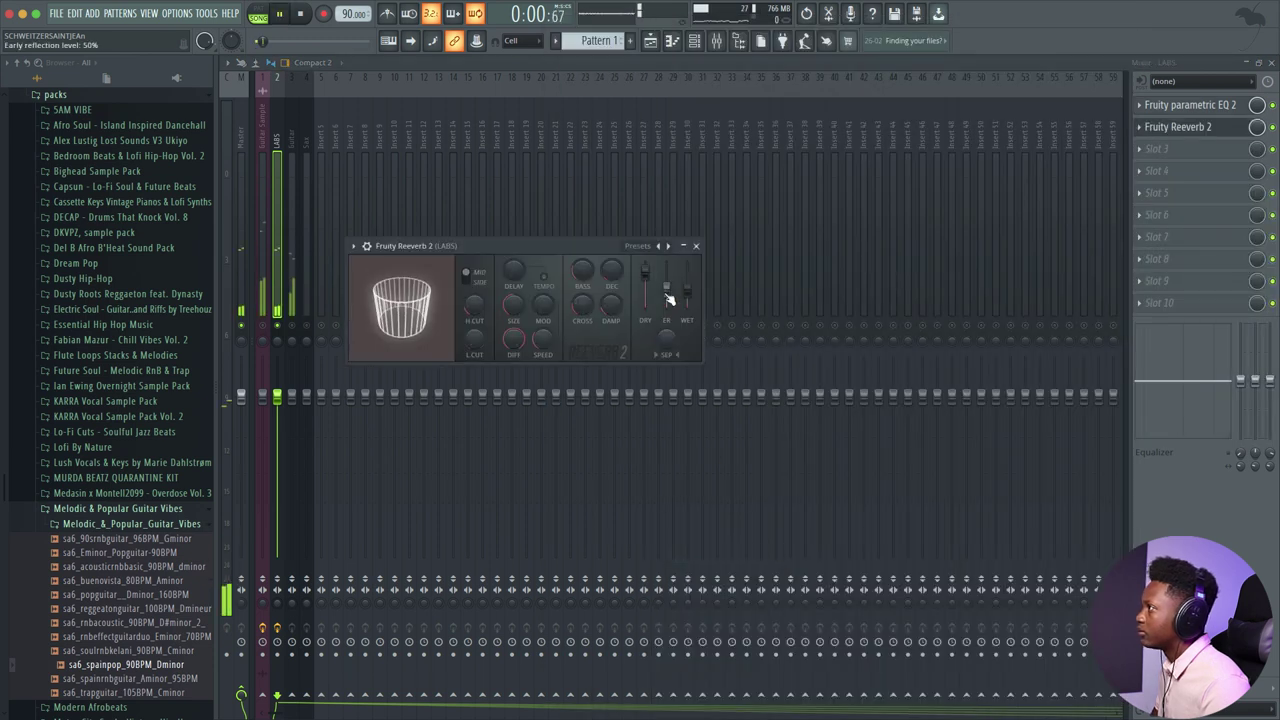
left_click(696, 245)
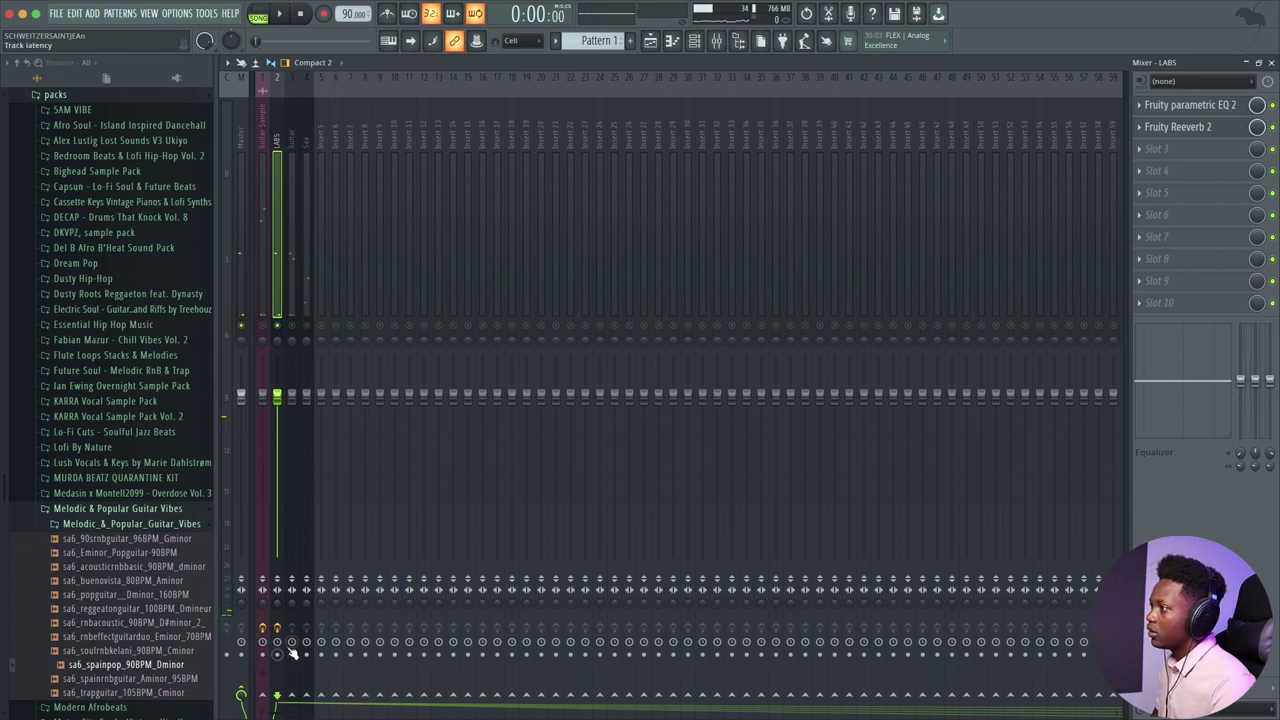
Step: Widen the LABS track's stereo separation to about 31% separated and lower its volume to about -0.9 dB during playback
key("space")
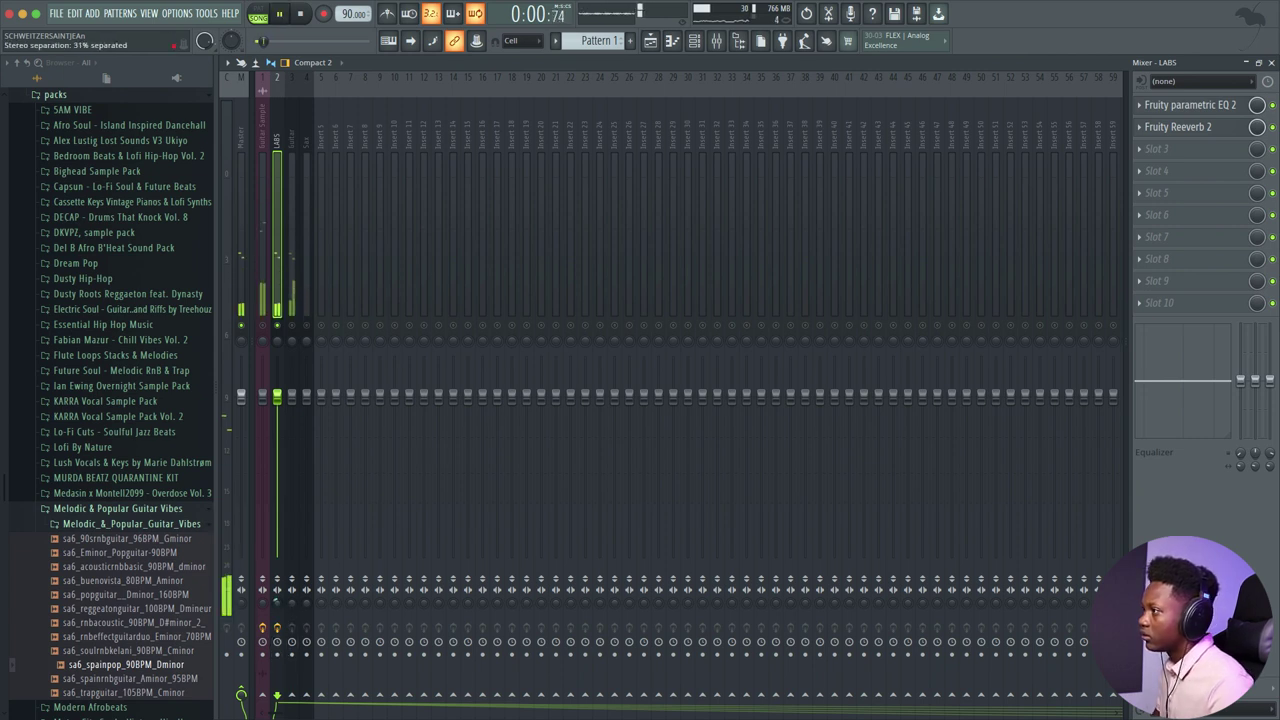
left_click_drag(277, 602, 277, 605)
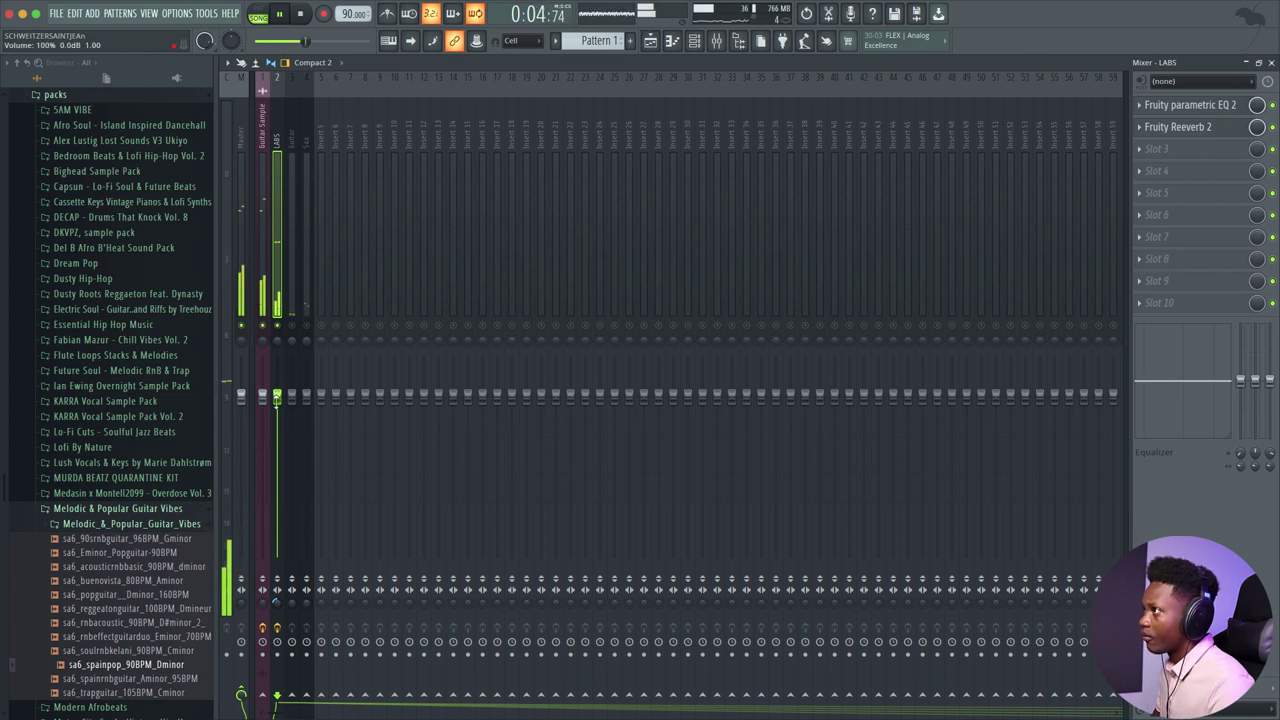
left_click(292, 398)
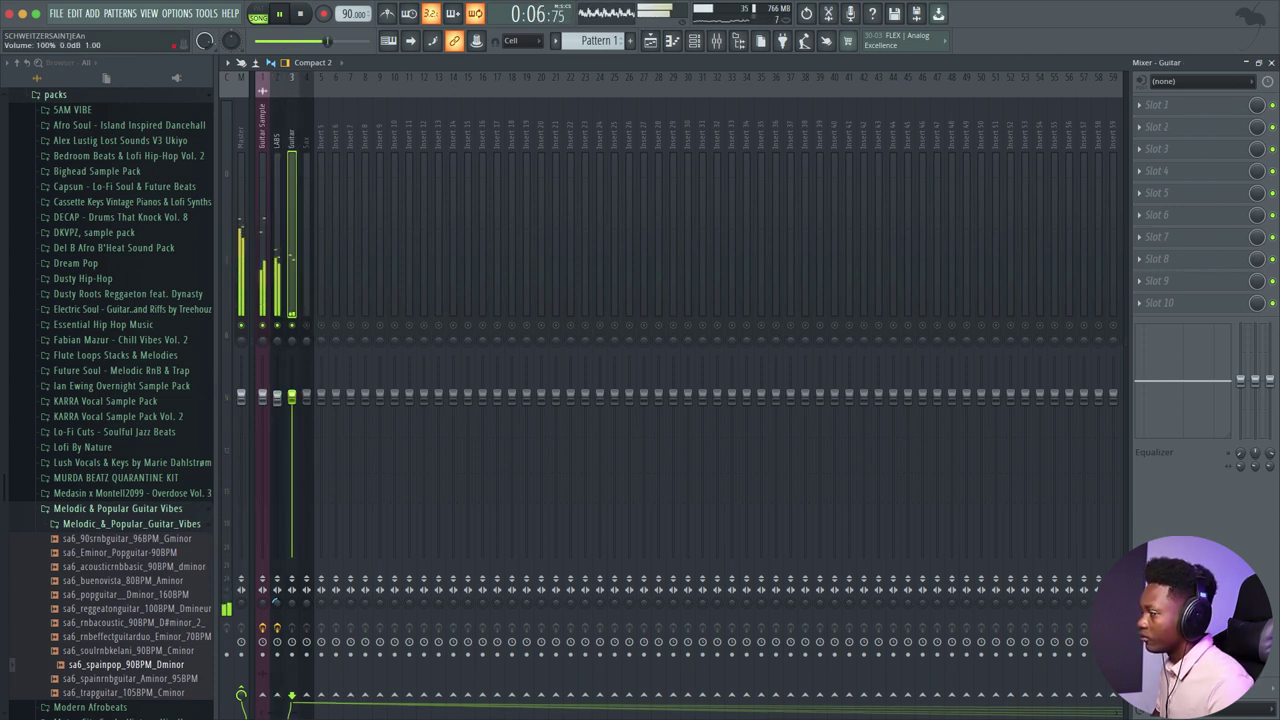
left_click(278, 400)
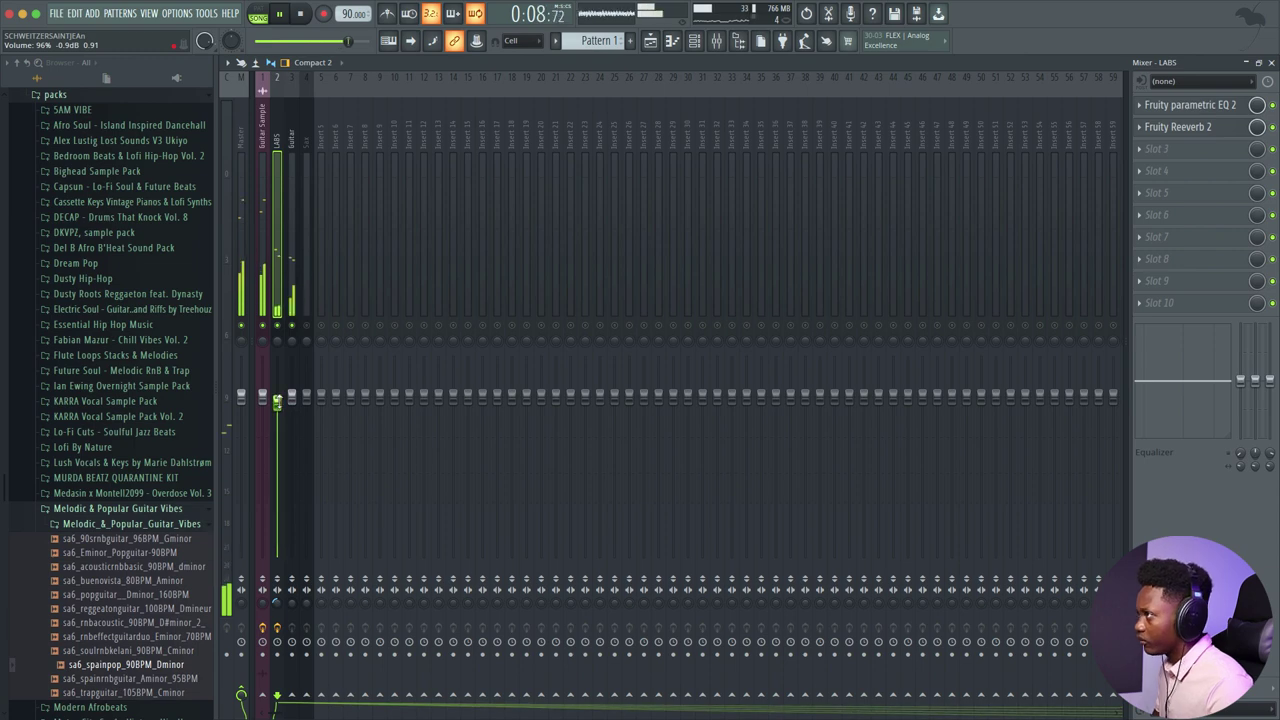
Step: Add CamelCrusher with the British Clean patch to the Guitar track and lower the track's volume to about -4.5 dB
left_click(291, 398)
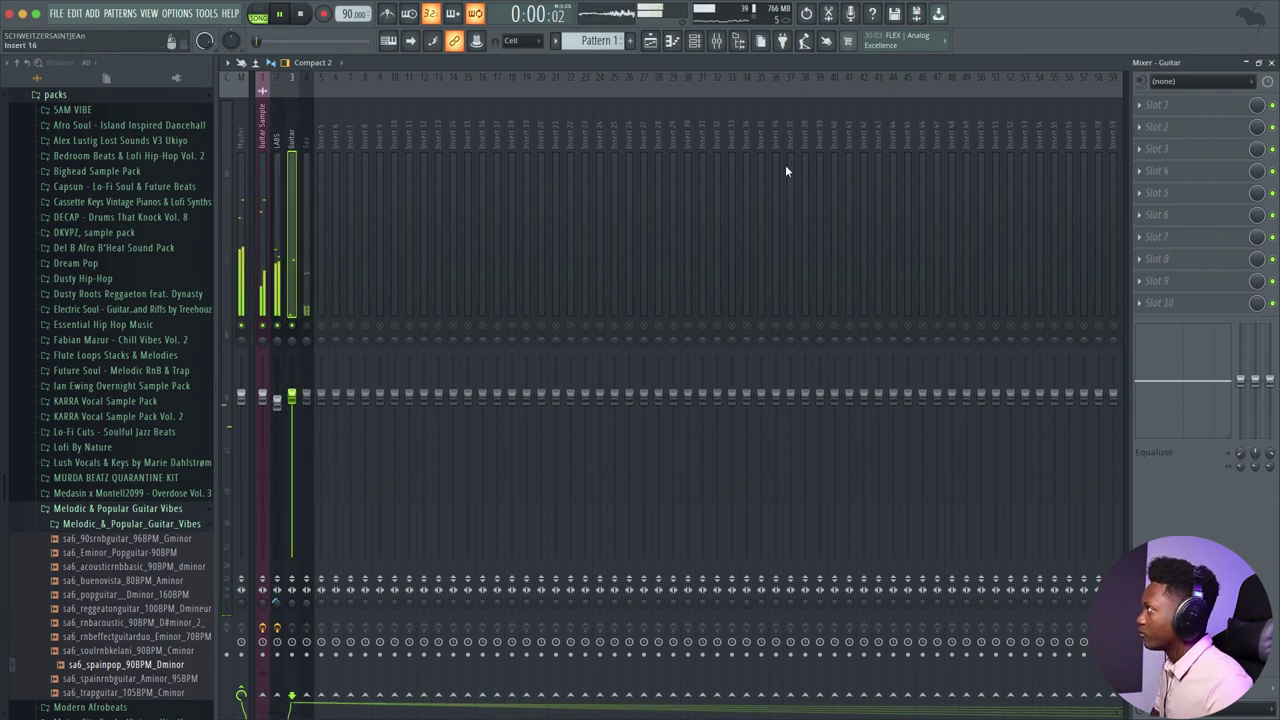
left_click(1170, 104)
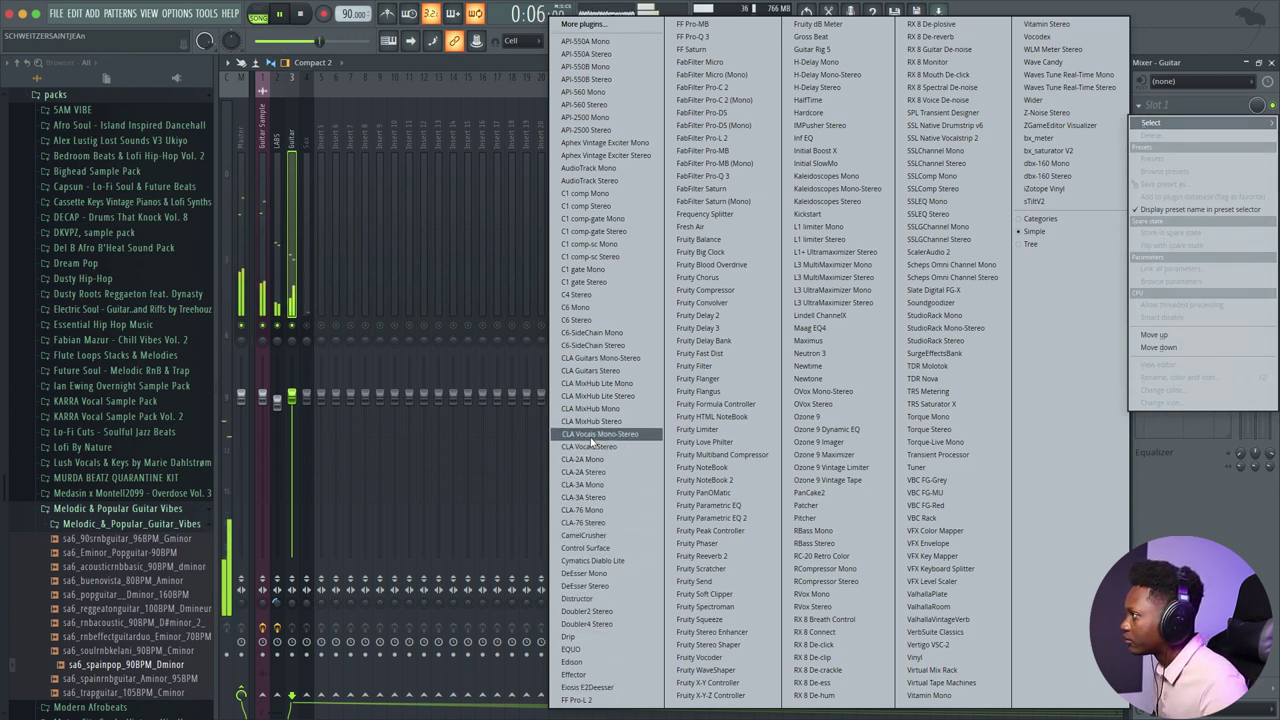
left_click(592, 535)
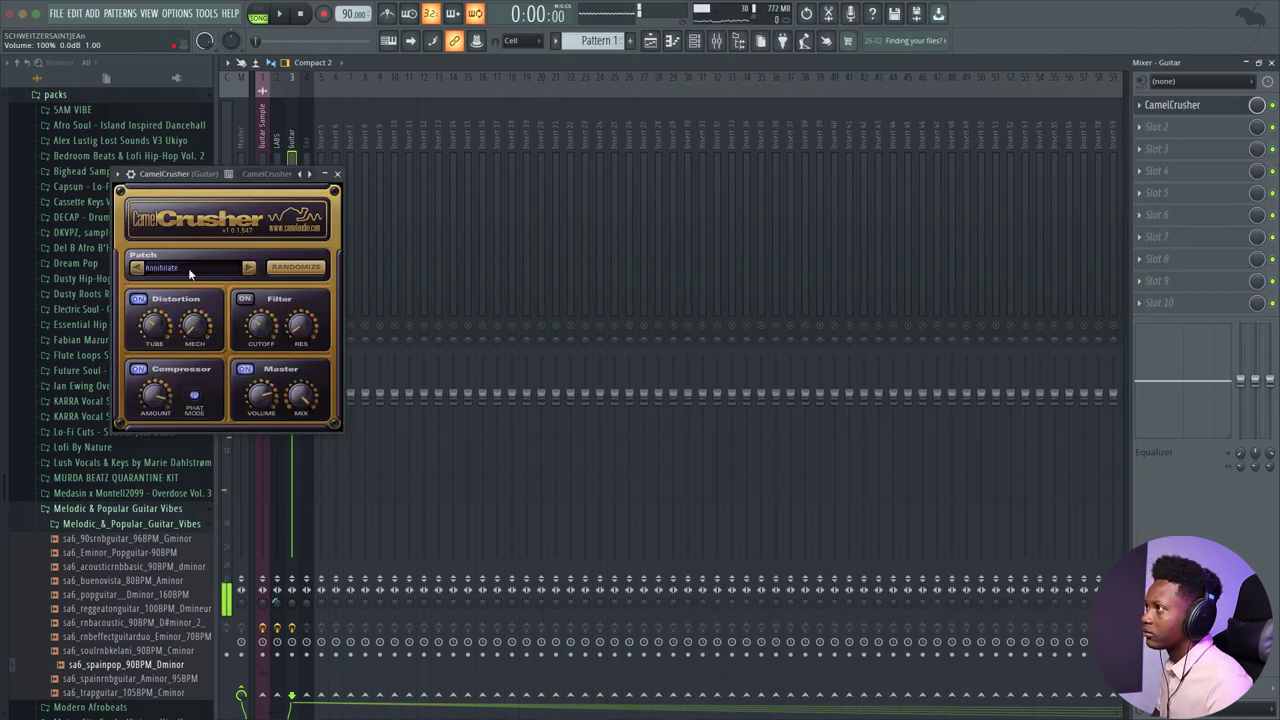
left_click(188, 268)
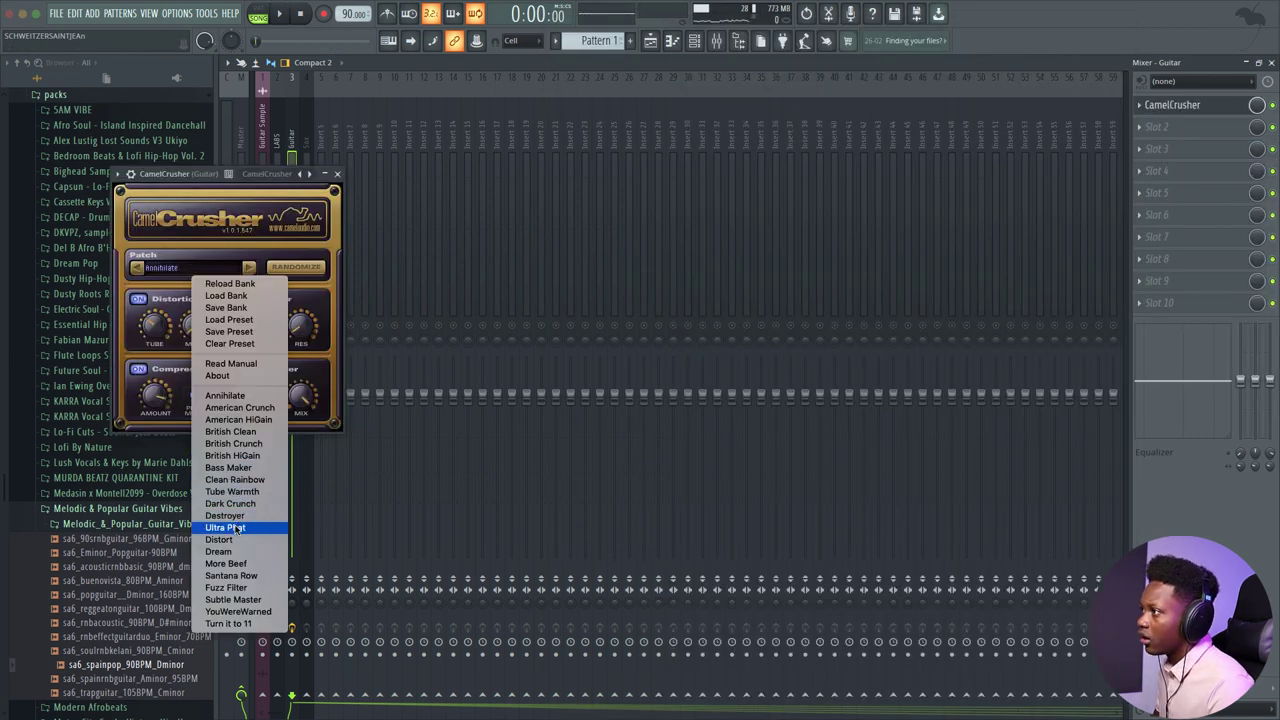
left_click(230, 431)
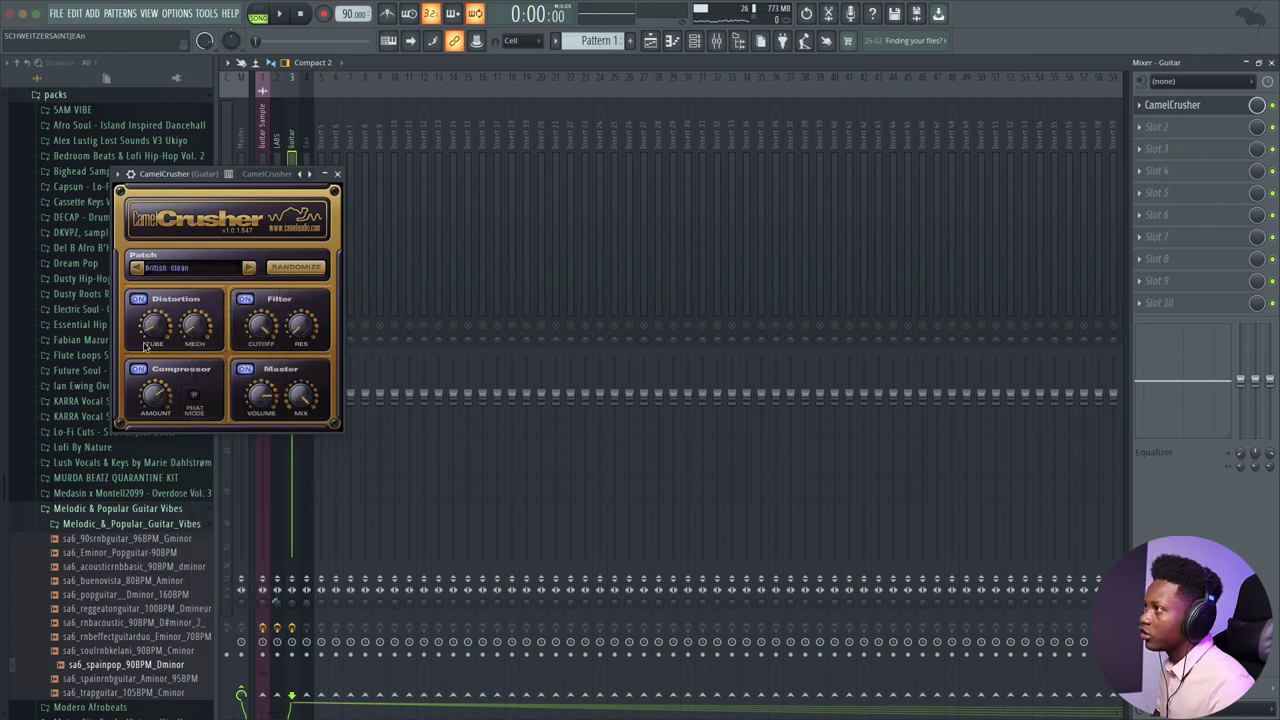
left_click(337, 174)
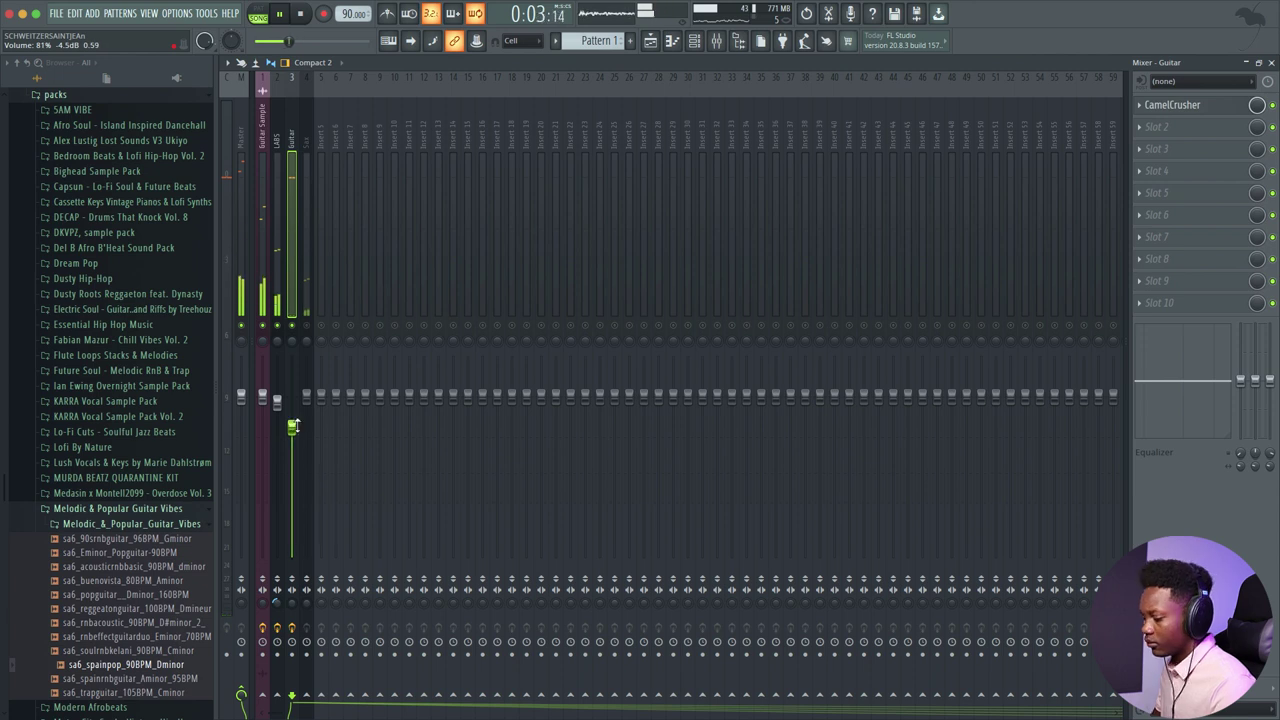
Step: Copy the Guitar track's CamelCrusher preset onto the Sax track and lower the Sax volume below the Guitar's level
left_click(307, 300)
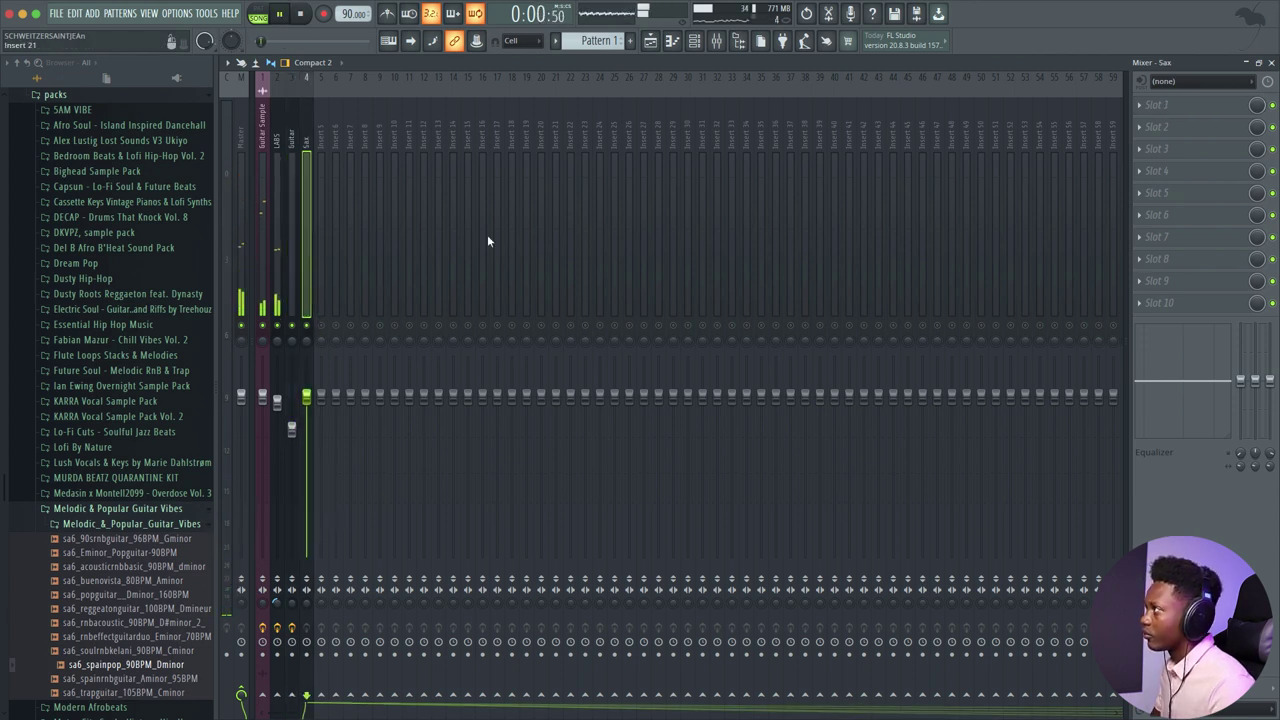
left_click(292, 190)
key("space")
left_click(1137, 108)
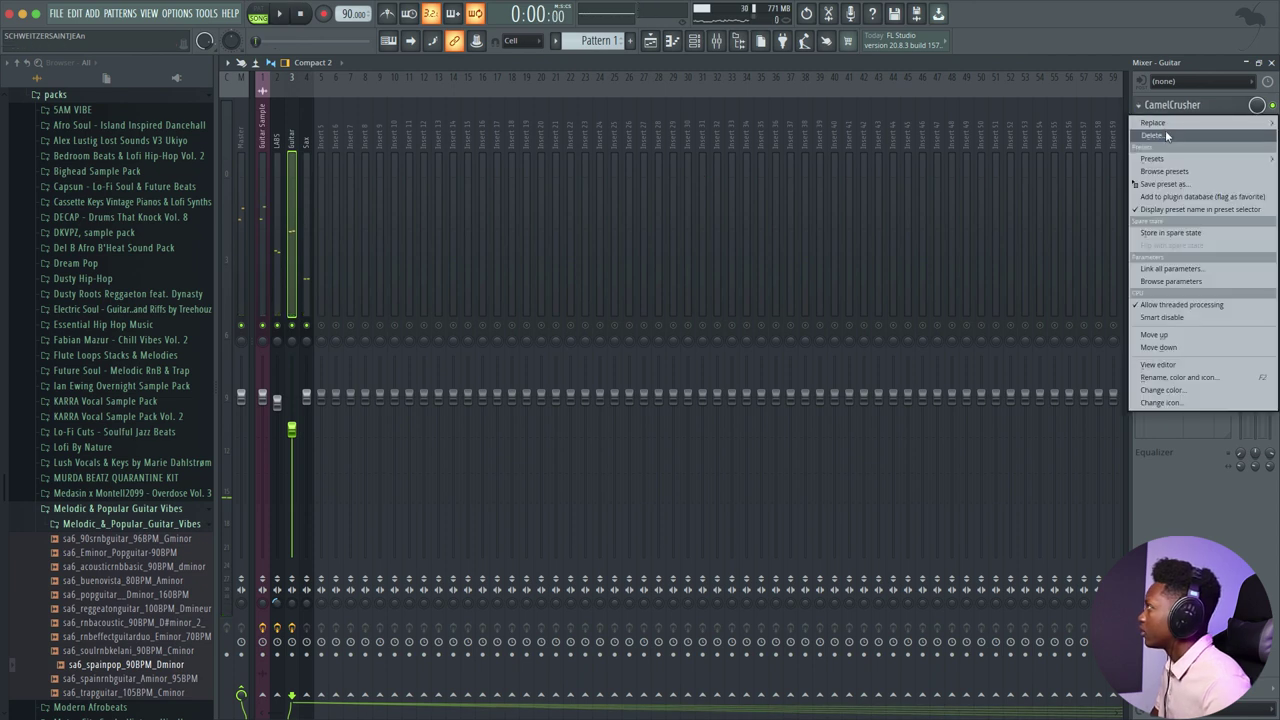
left_click(1146, 186)
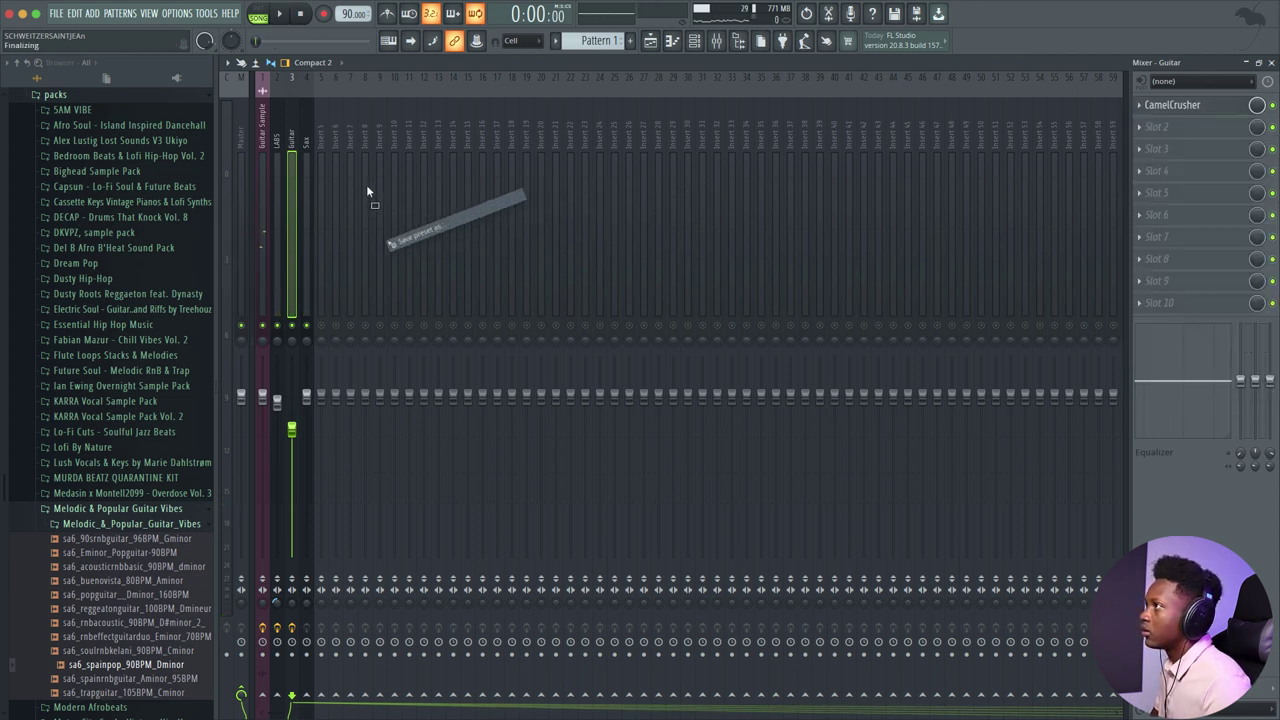
left_click(306, 182)
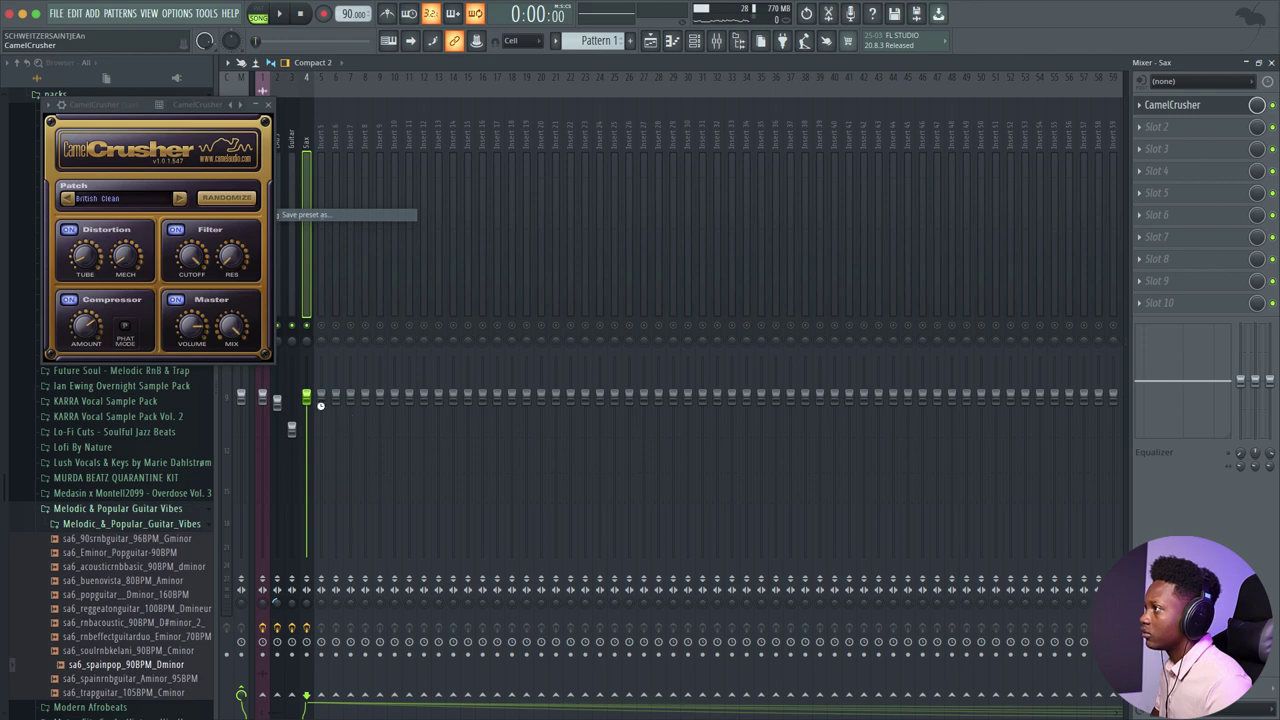
key("space")
left_click_drag(306, 398, 306, 411)
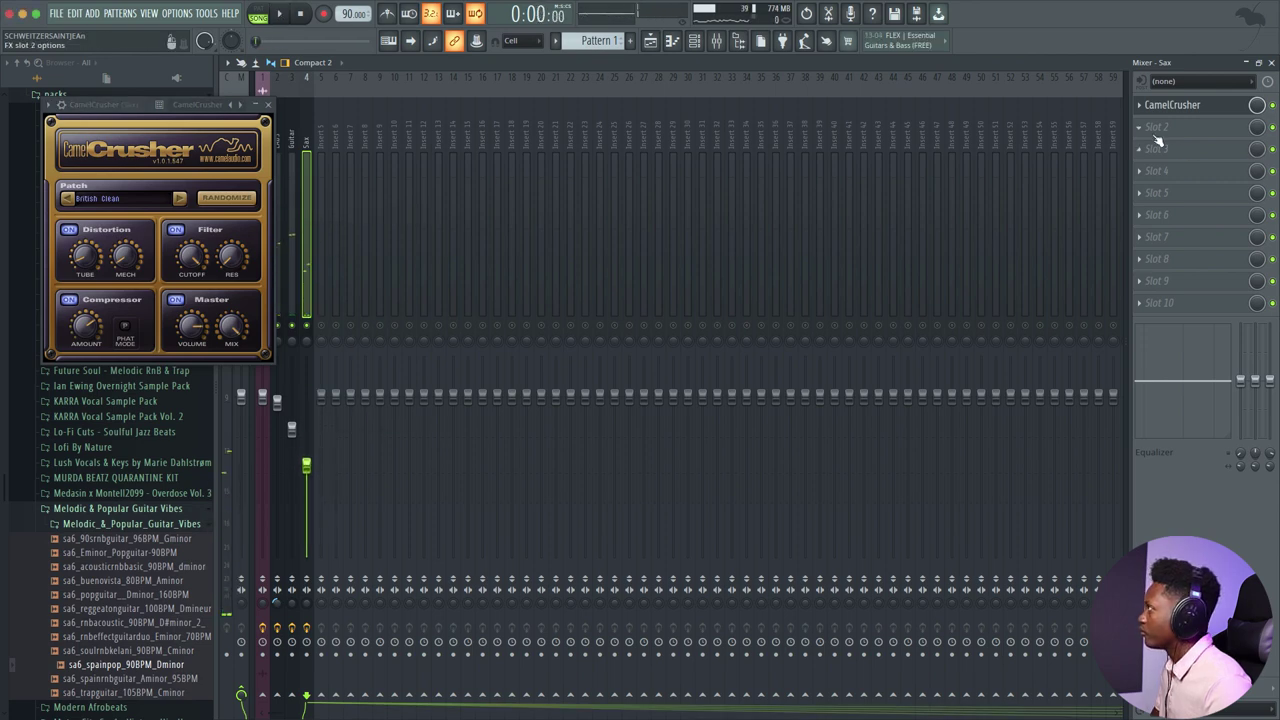
Step: Add Fruity Delay 3 to the Sax track with a 1/8 delay time, Ping pong model, and reduced feedback and wet levels
left_click(1141, 130)
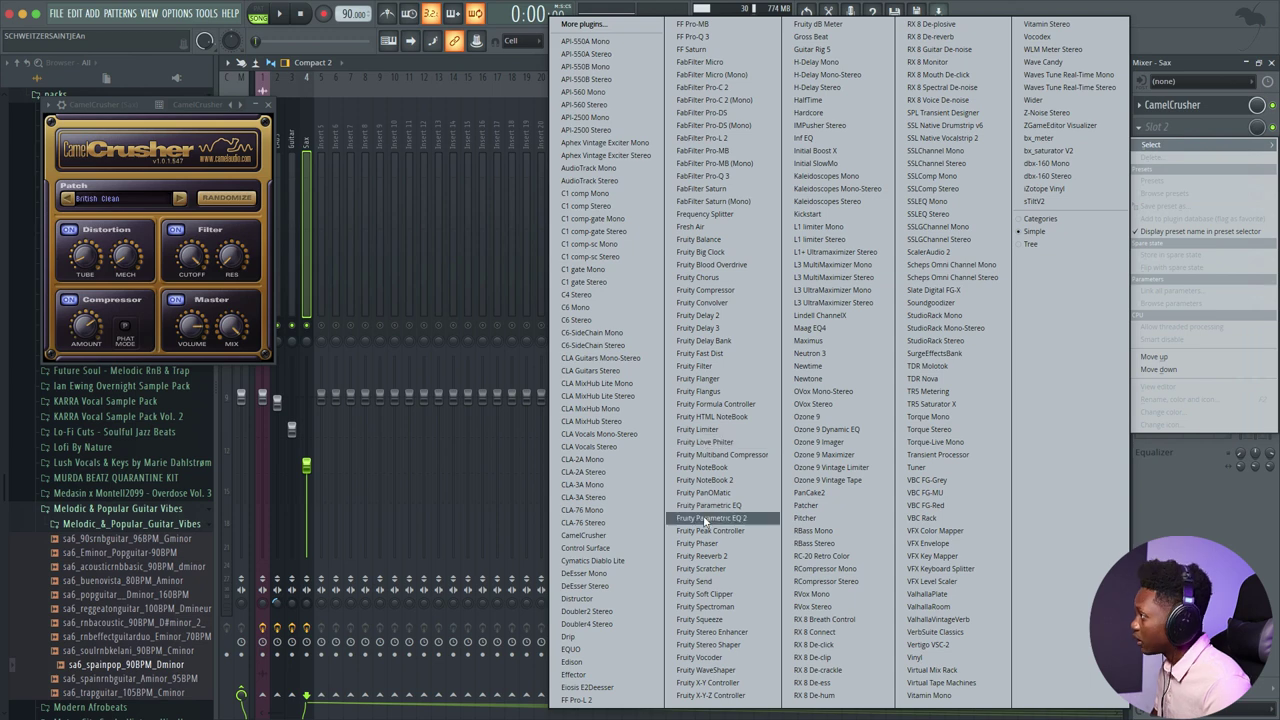
left_click(700, 328)
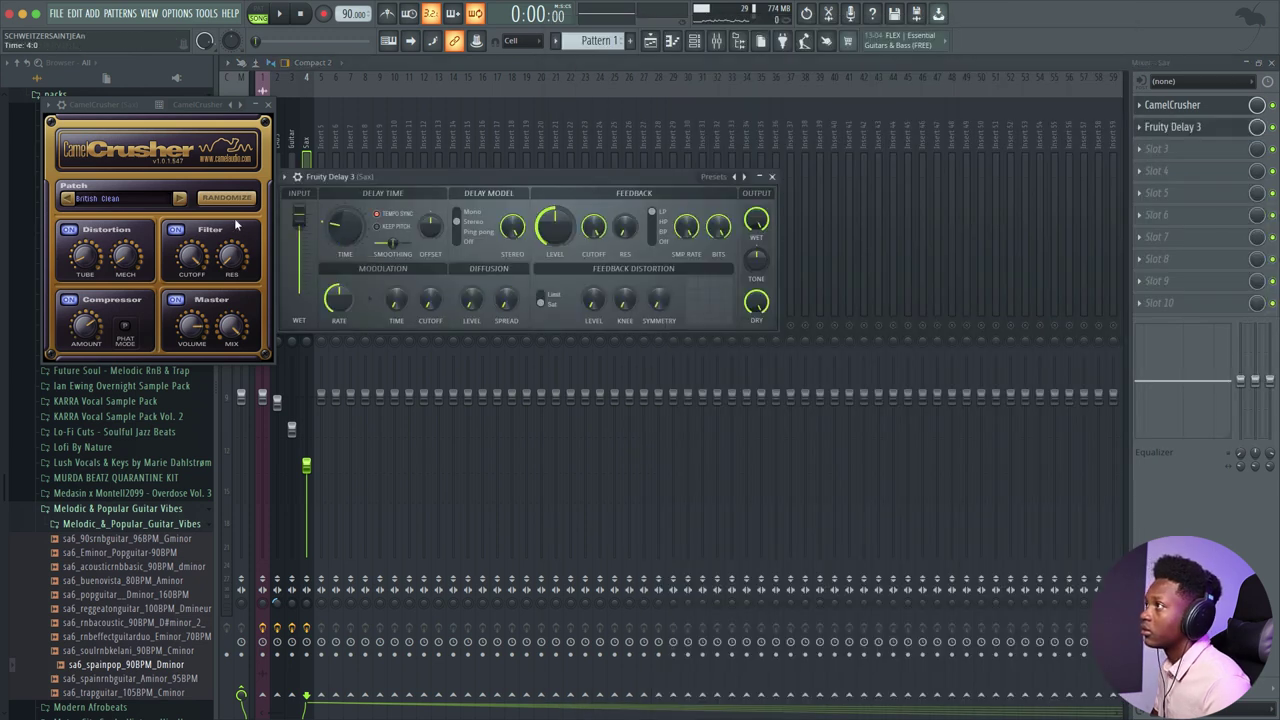
right_click(362, 241)
mouse_move(437, 256)
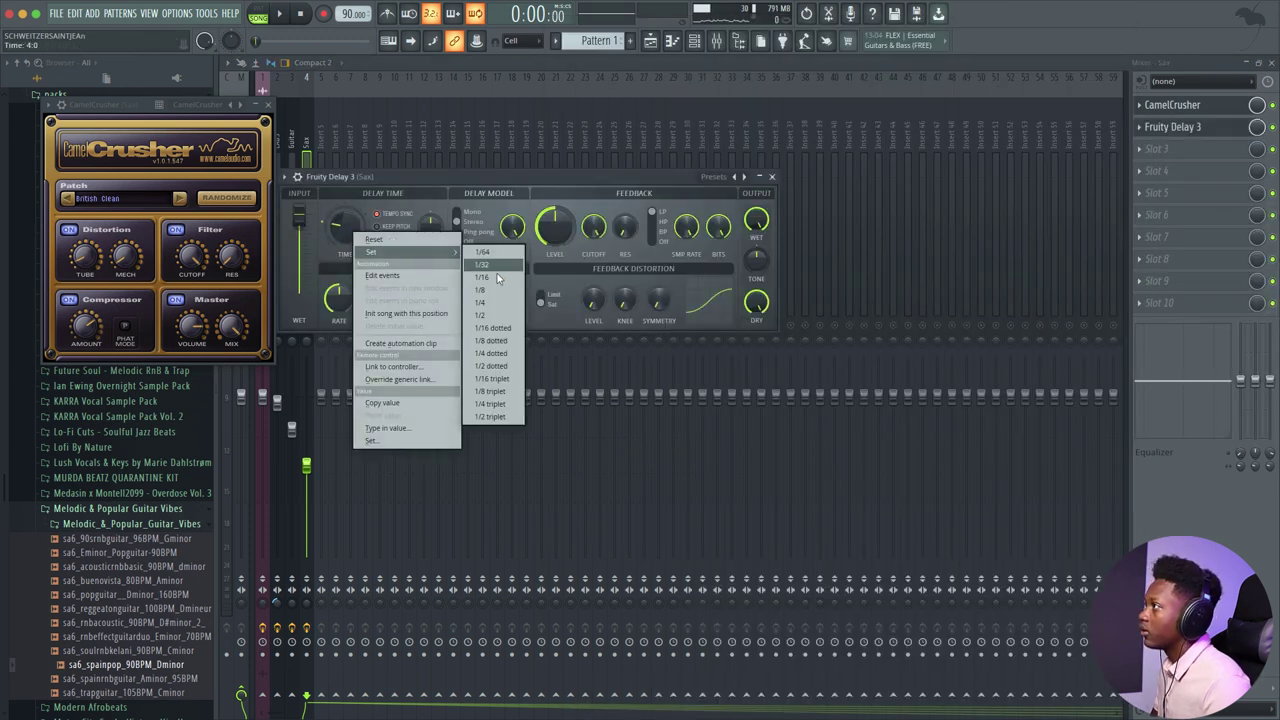
left_click(490, 290)
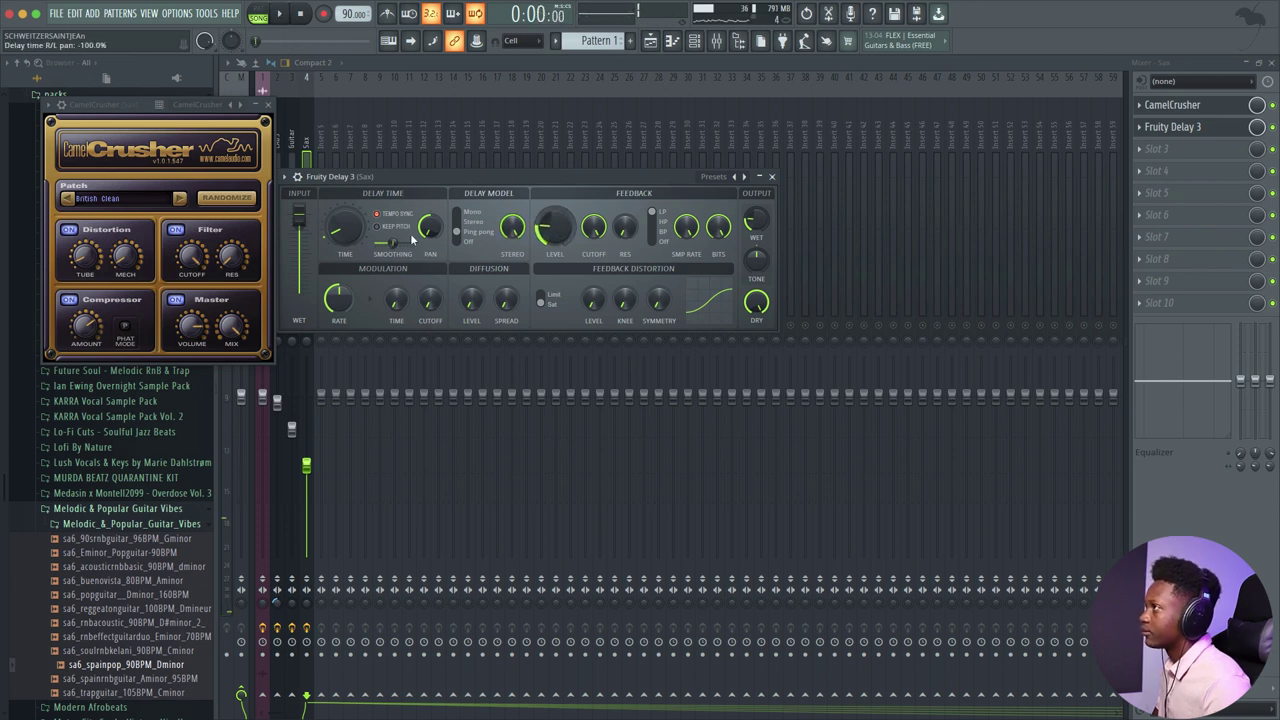
left_click_drag(395, 181, 509, 191)
Step: Solo the Sax track to audition its Fruity Delay 3 settings, and unsolo it
right_click(308, 326)
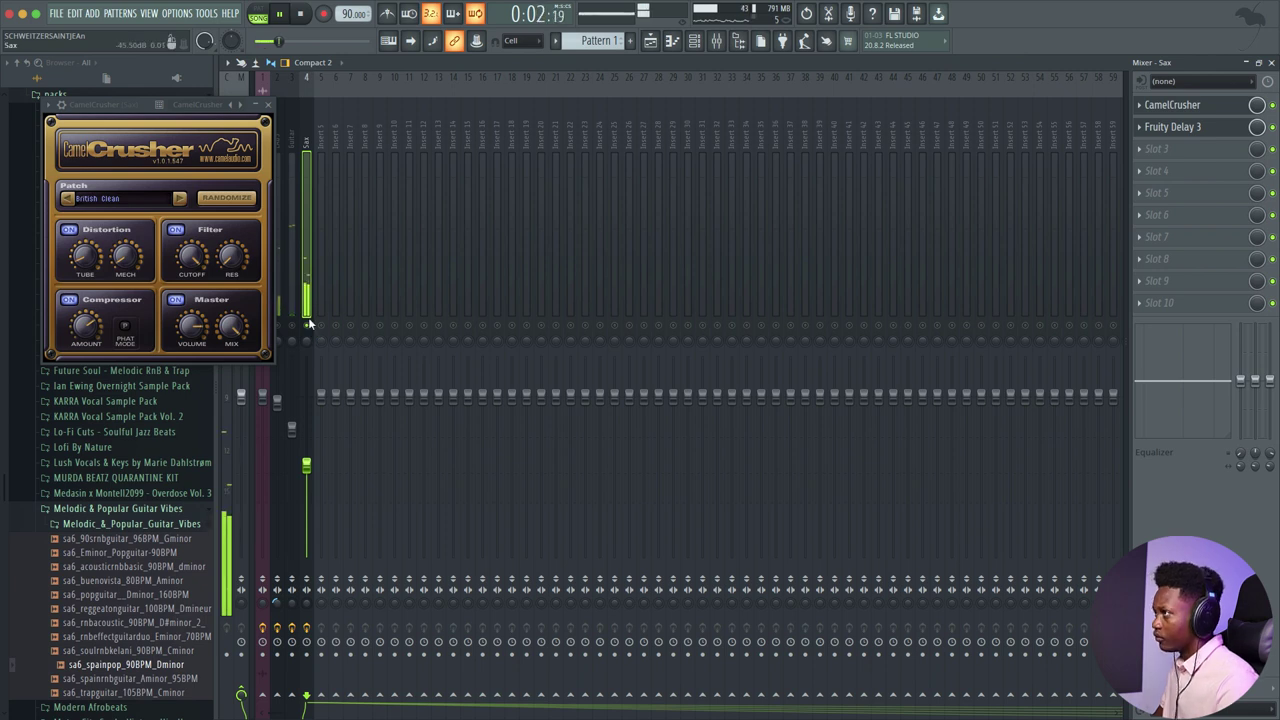
left_click(1205, 130)
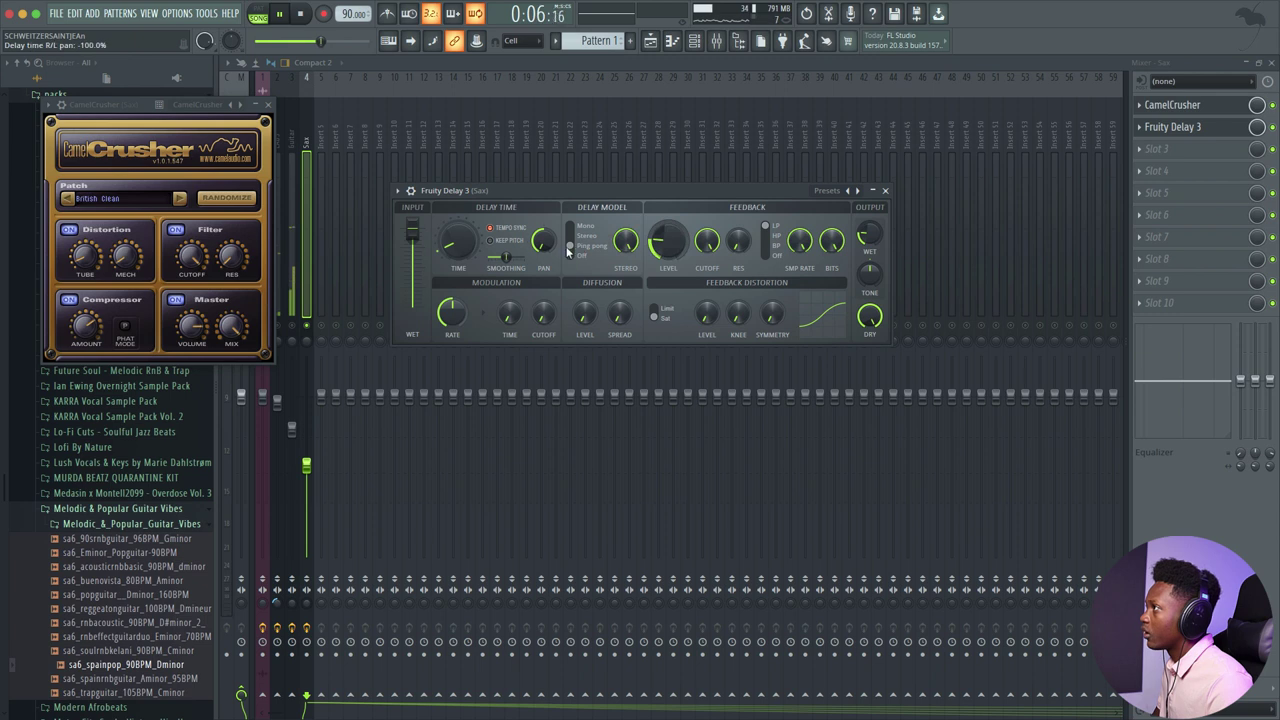
right_click(310, 326)
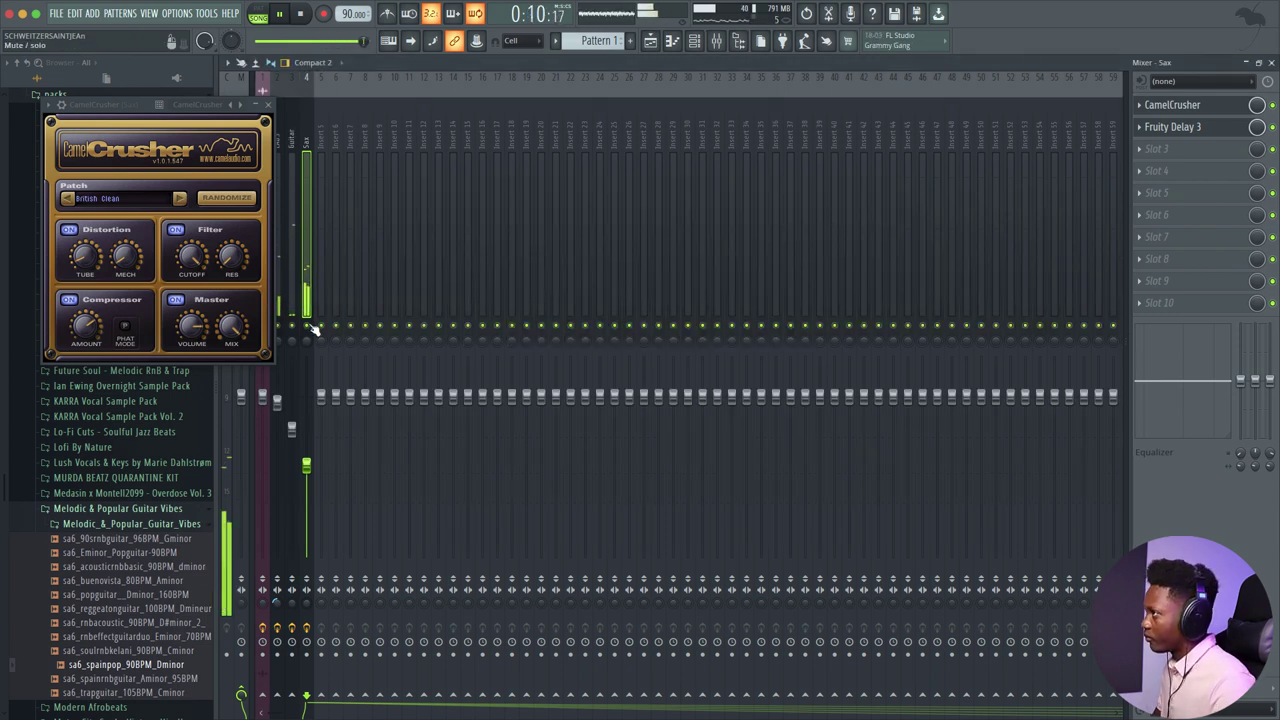
Step: Close the CamelCrusher, mixer and Fruity Delay 3 windows and stop playback to return to the playlist
left_click(268, 107)
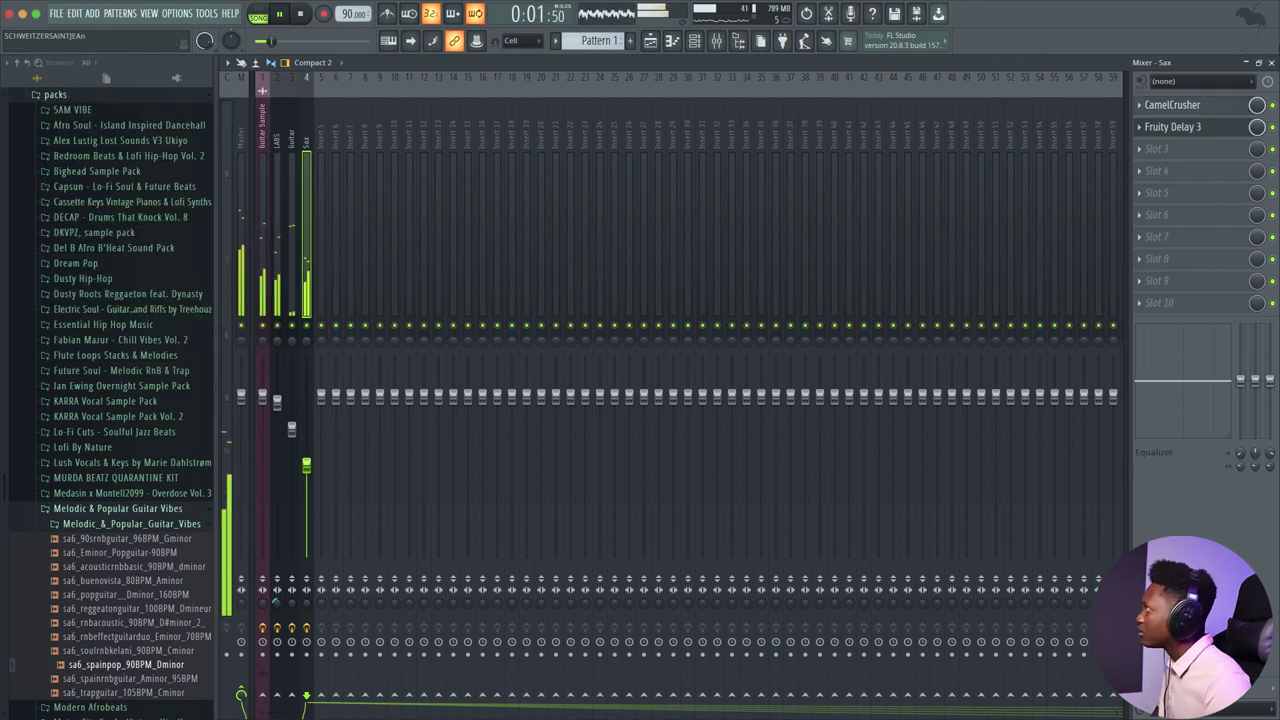
left_click(1271, 62)
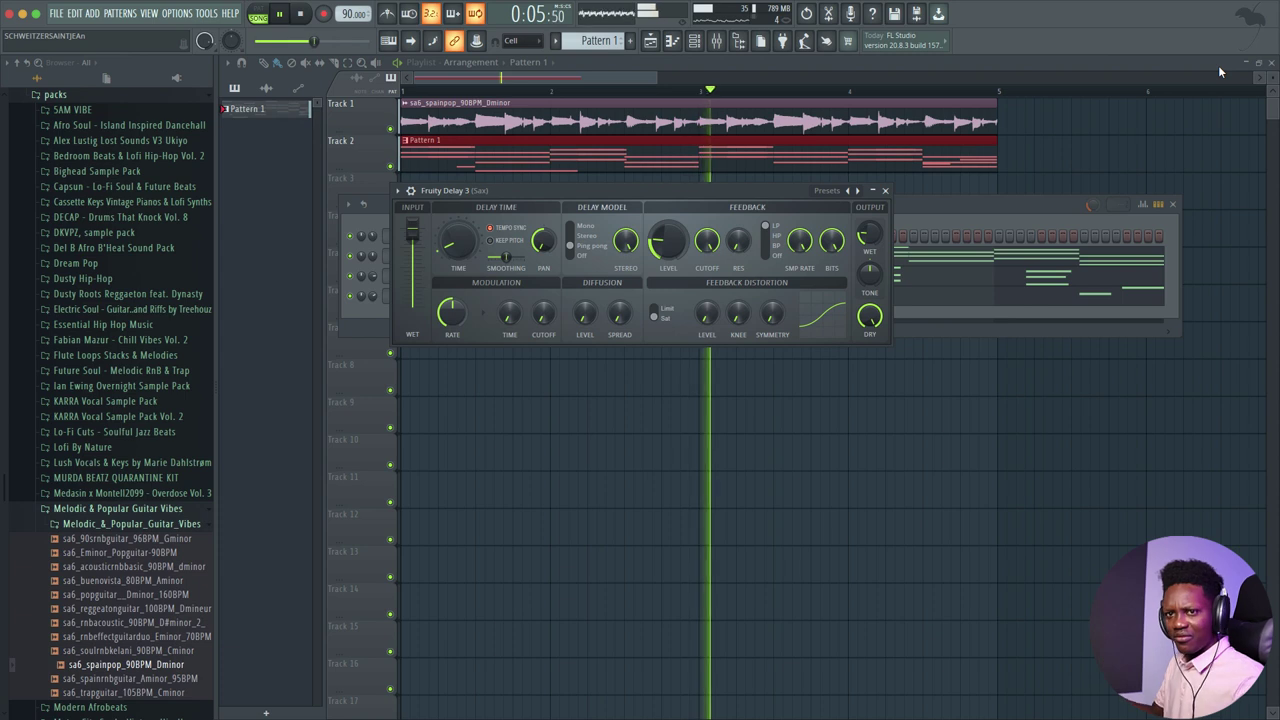
left_click(885, 190)
key("space")
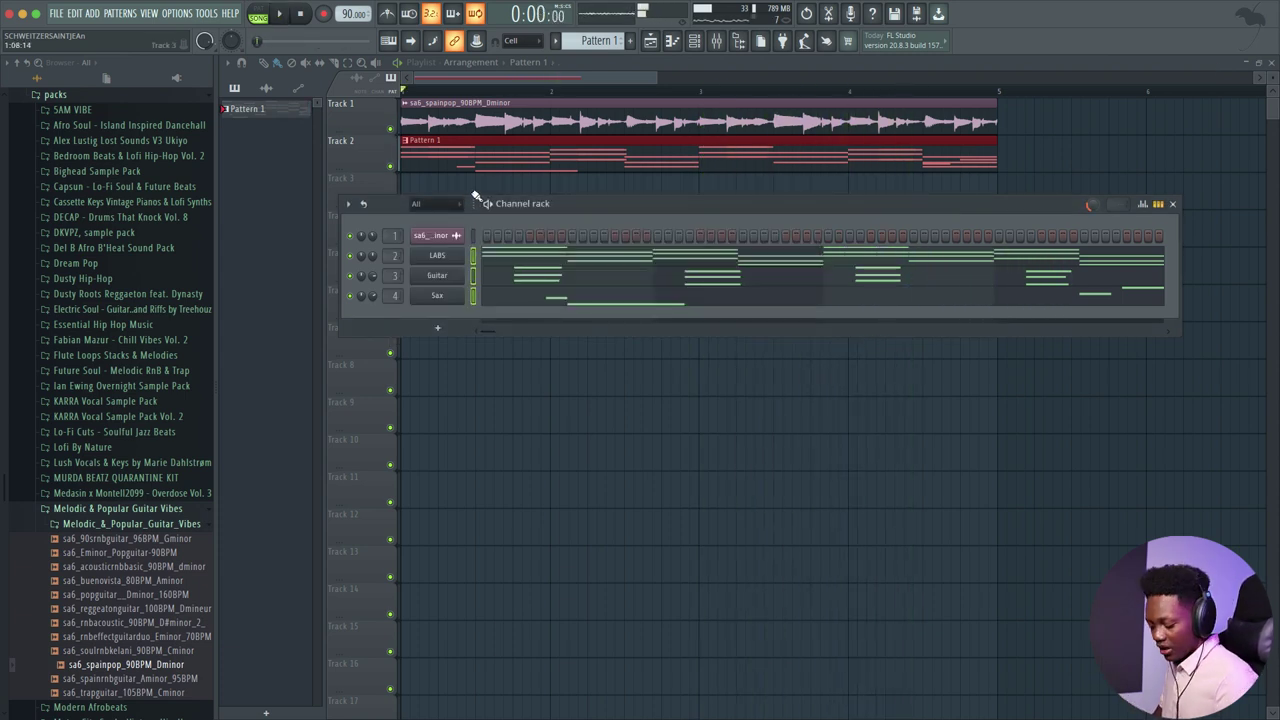
scroll(476, 195, "down", 1)
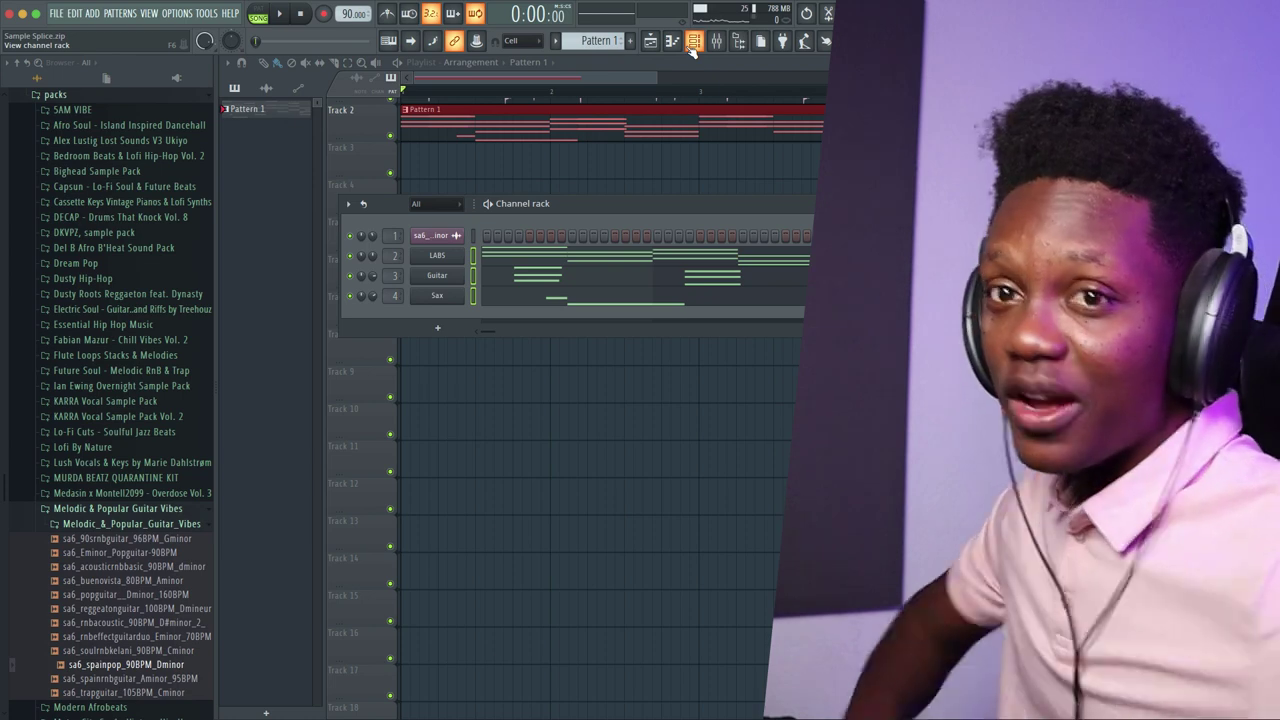
Step: Load Perc 8, Conga - Wahala and Conga - YoYoYo from the drum kits and place Perc 8 hits on steps 1, 4, 8, 11 and 13
scroll(132, 432, "up", 10)
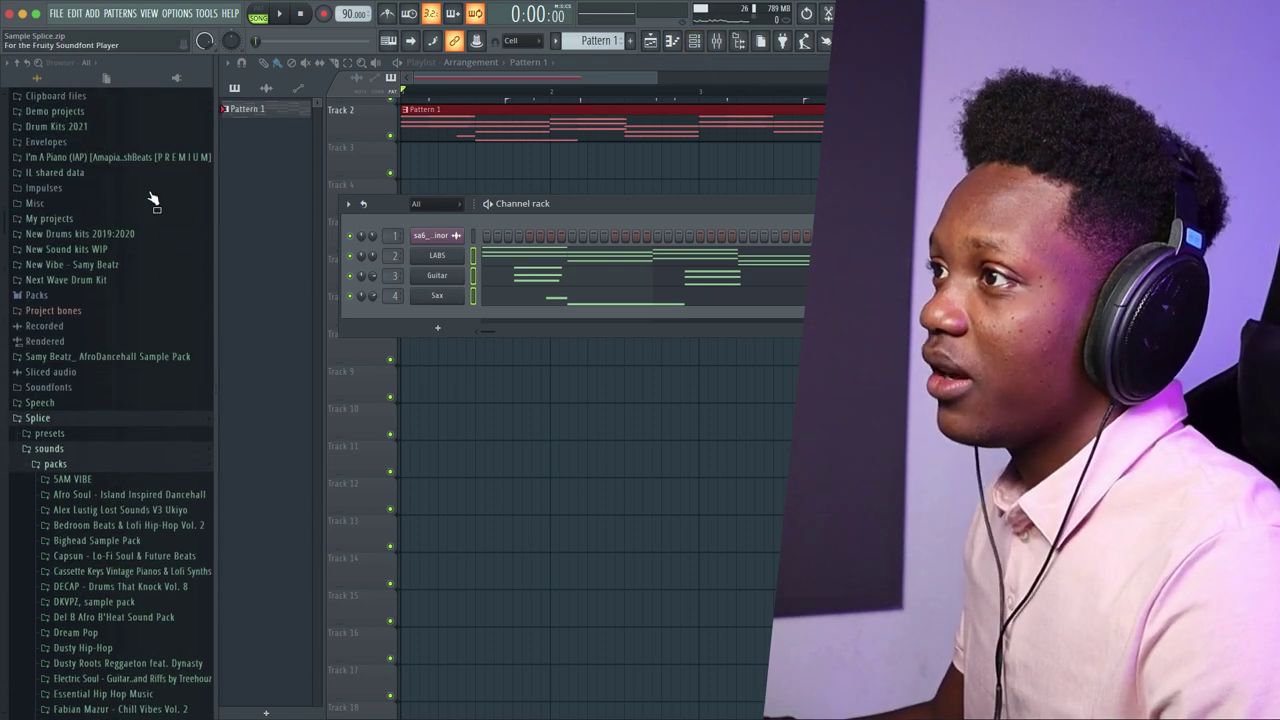
left_click(71, 448)
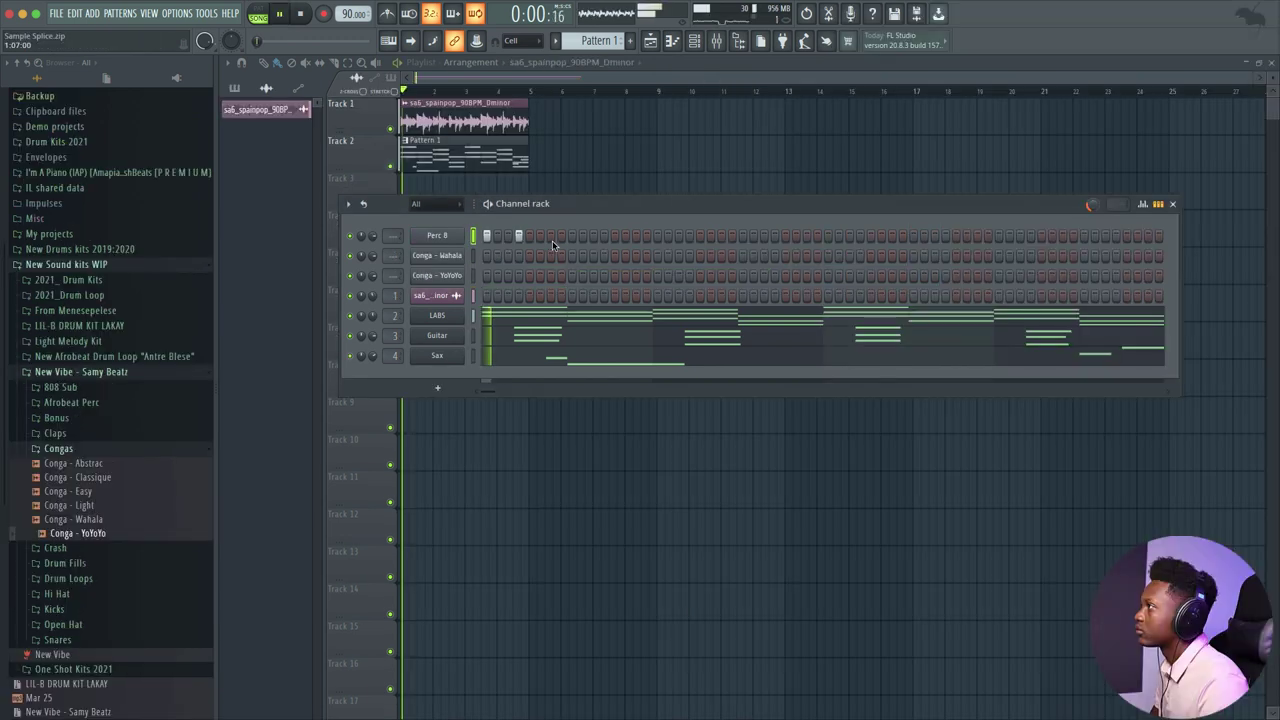
key("space")
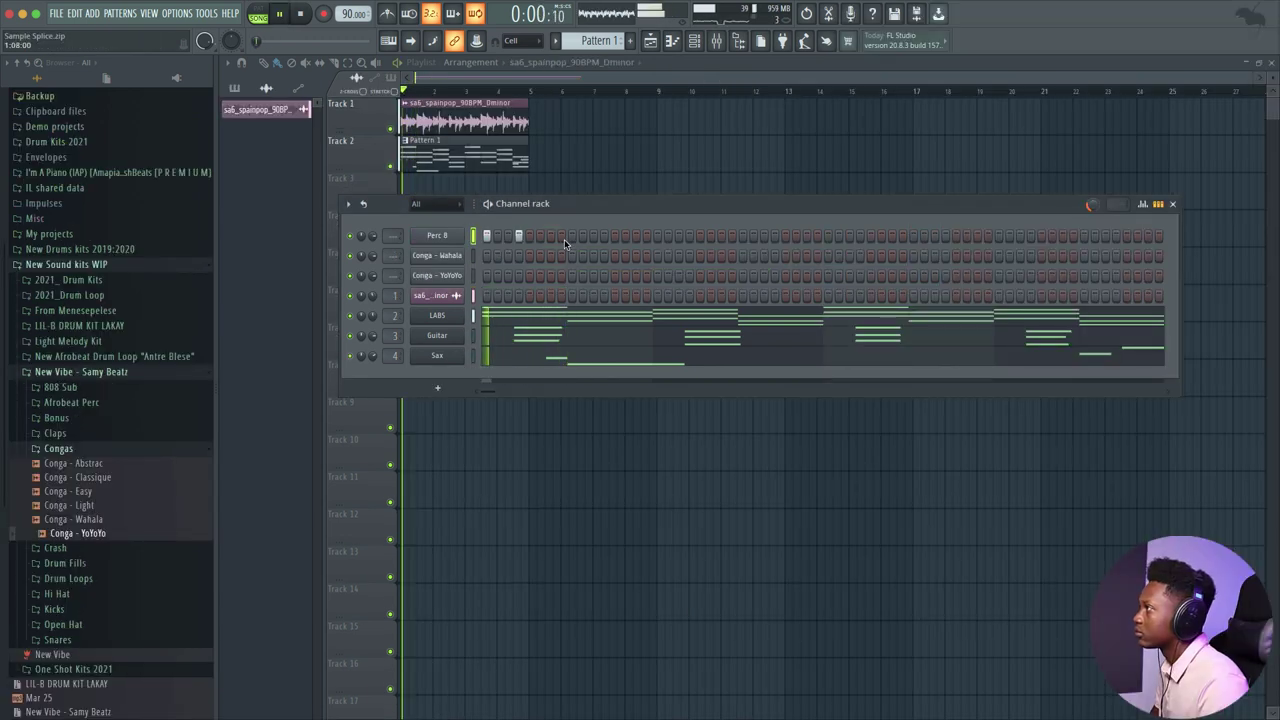
left_click(593, 236)
key("space")
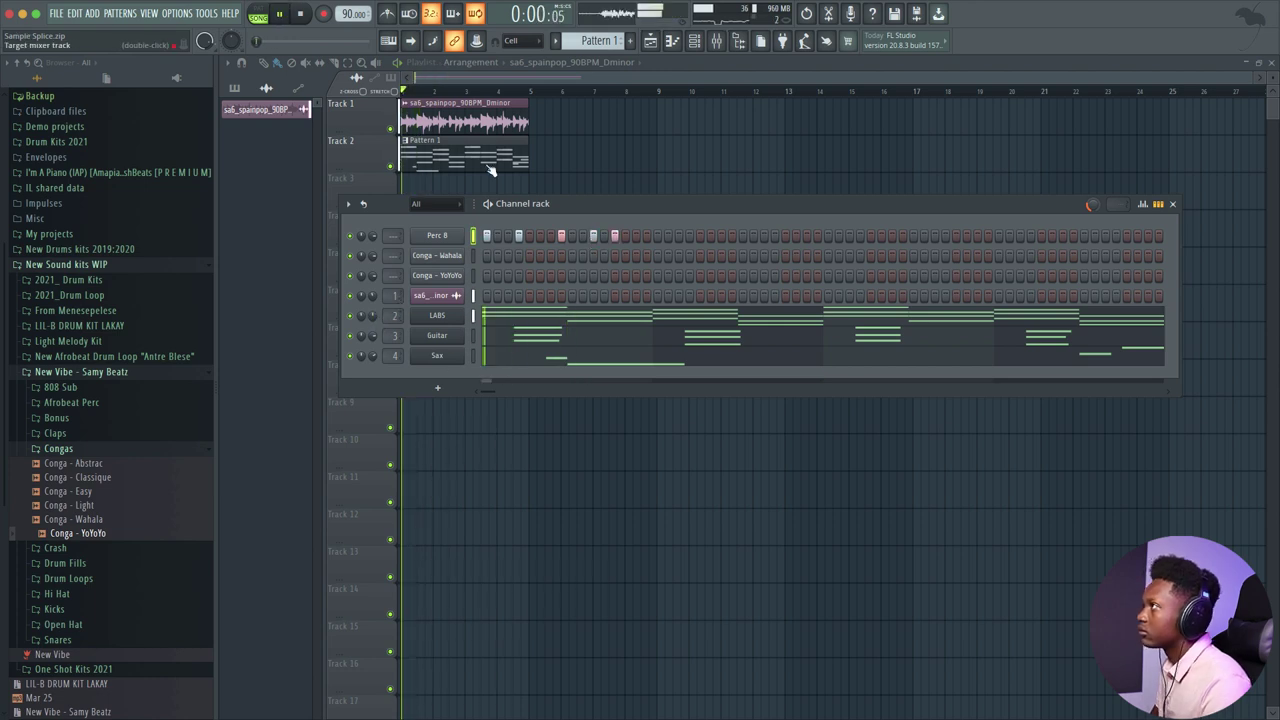
Step: Lower the Guitar Sample, LABS, Guitar and Sax mixer volumes together, and bring the Sax down slightly further on its own
left_click(716, 41)
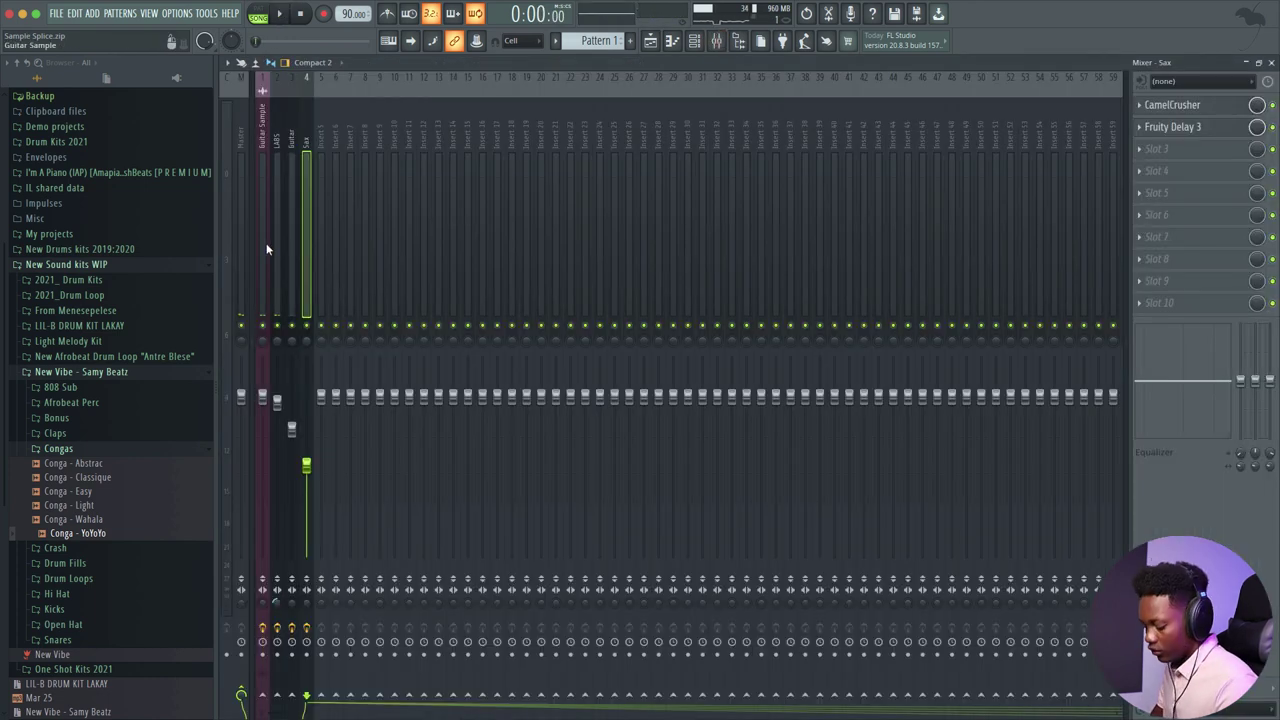
left_click_drag(265, 240, 305, 236)
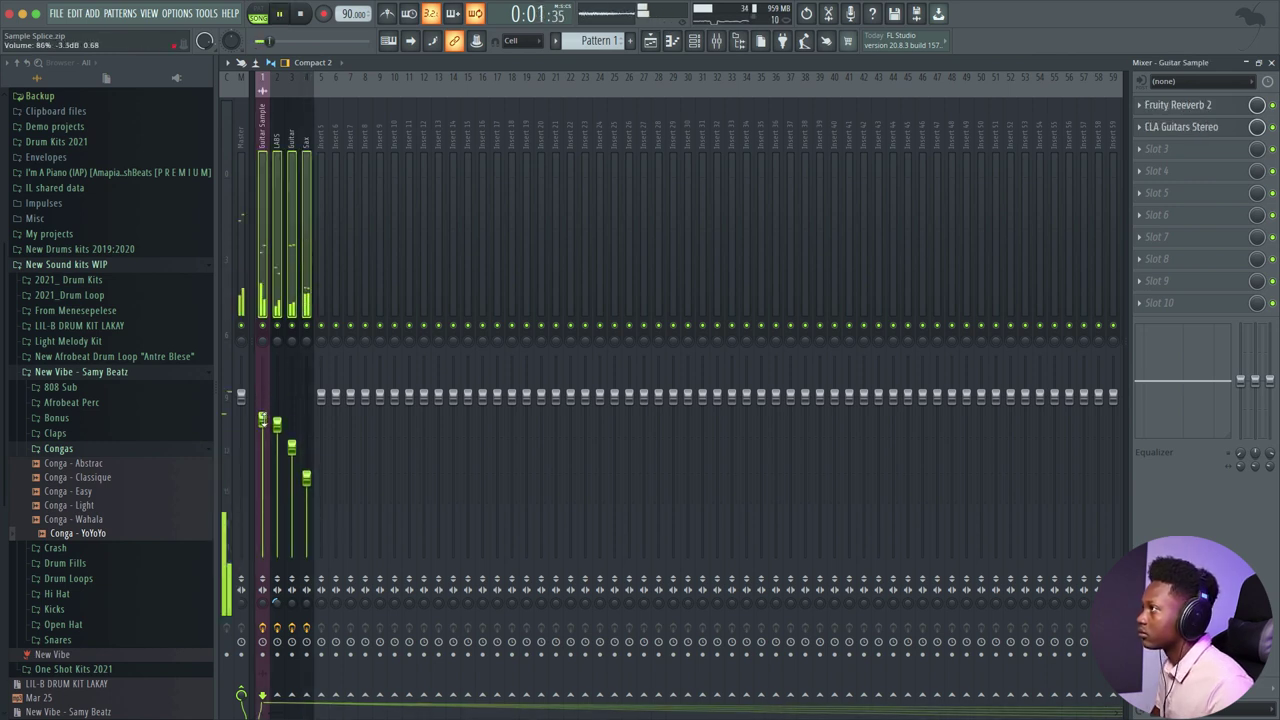
key("space")
left_click(309, 287)
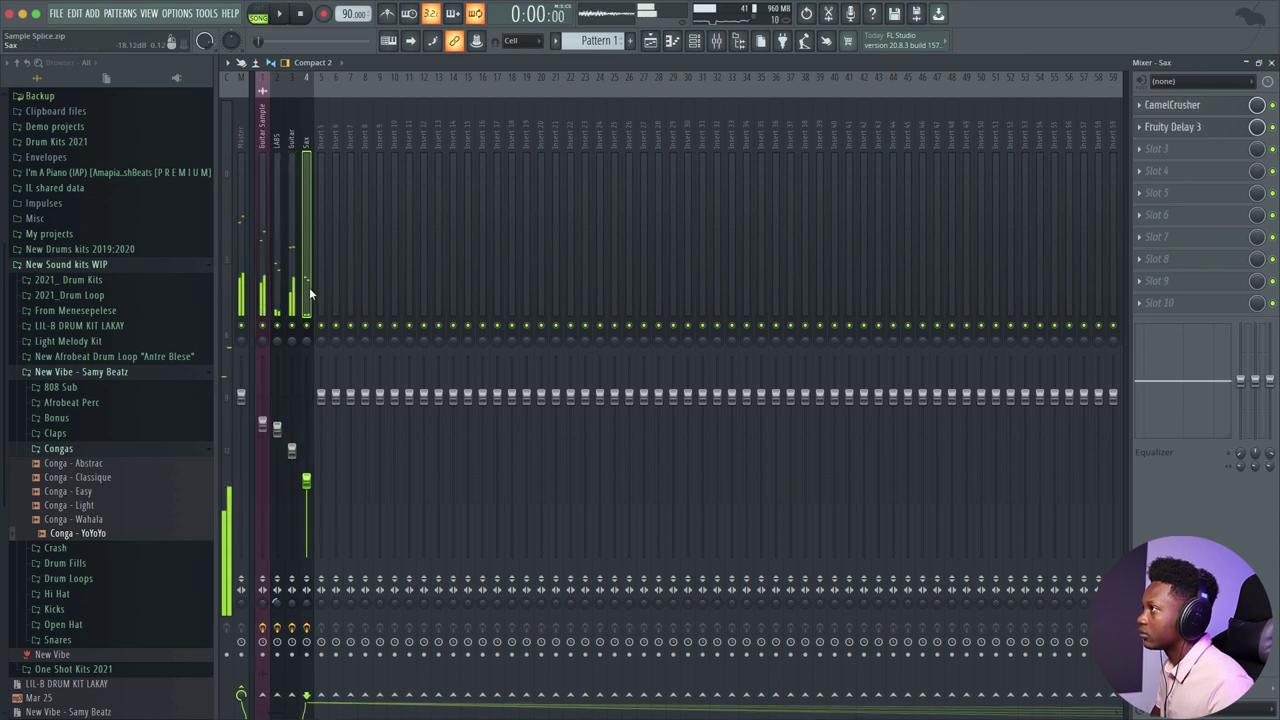
left_click(1271, 62)
Step: Duplicate the one-bar Perc 8 rhythm three times in its piano roll to fill all four bars of Pattern 1
left_click(441, 246)
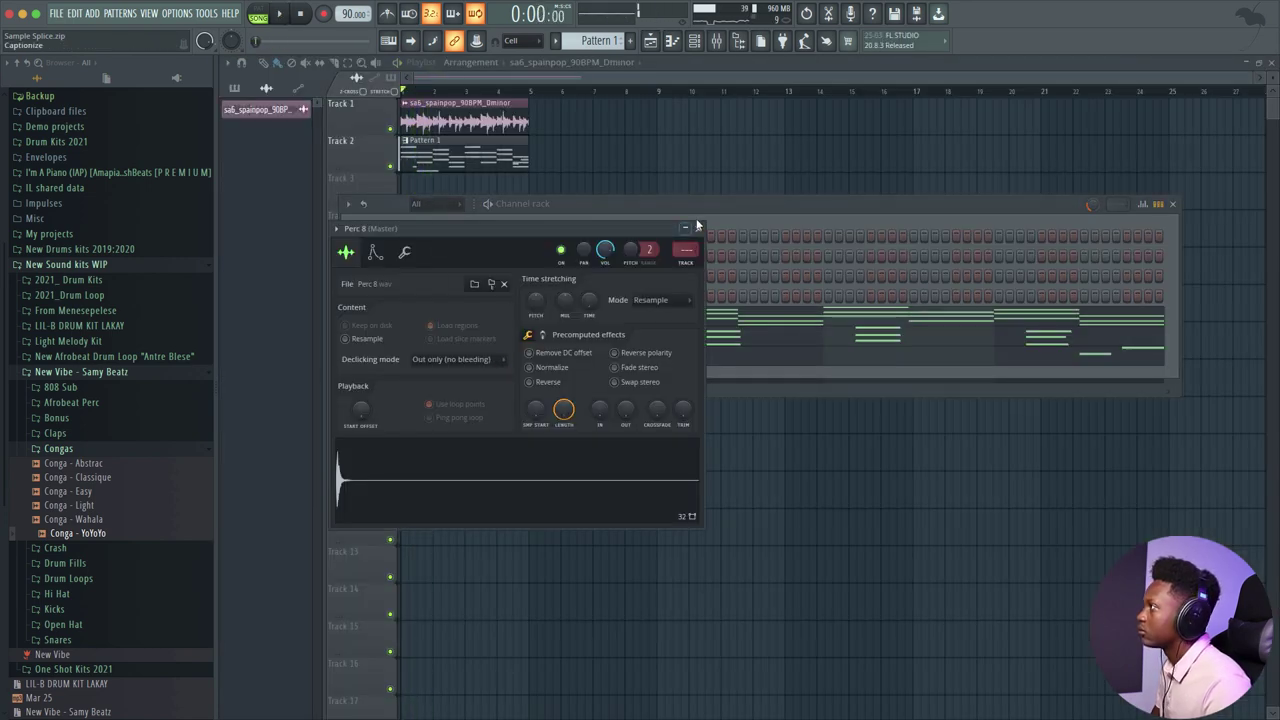
left_click(698, 230)
right_click(462, 230)
left_click(479, 236)
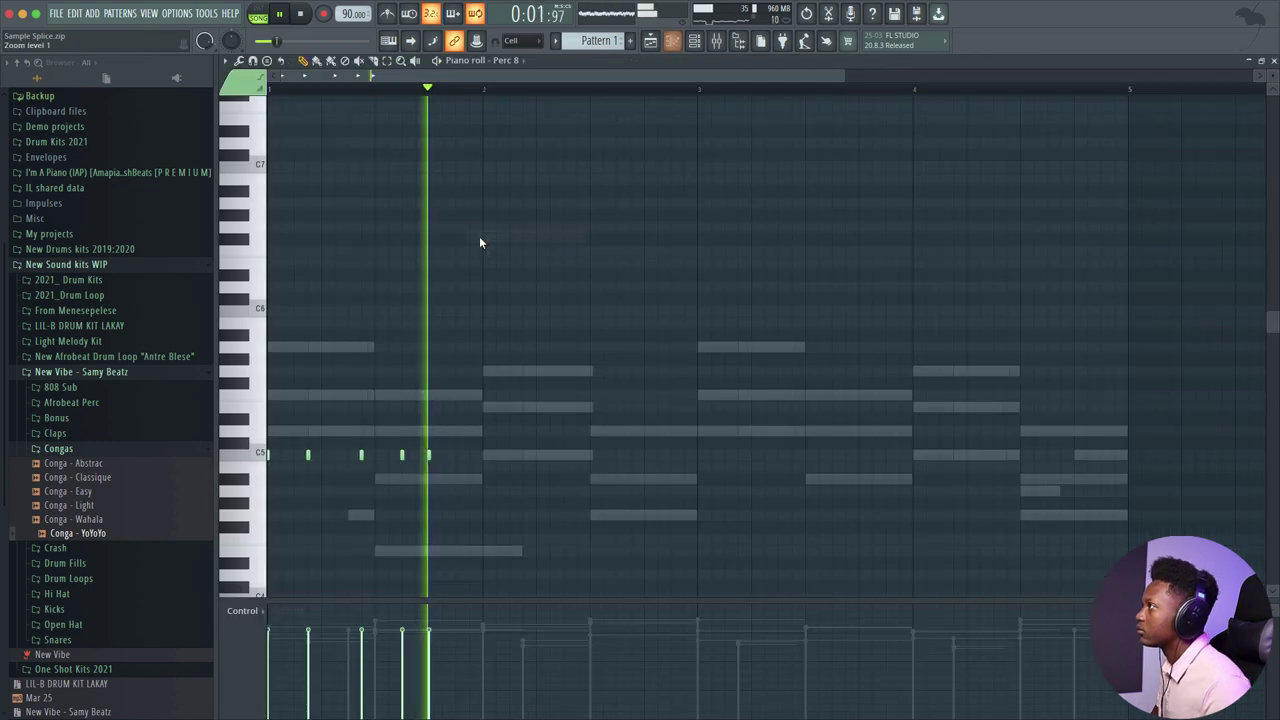
key("ctrl+a")
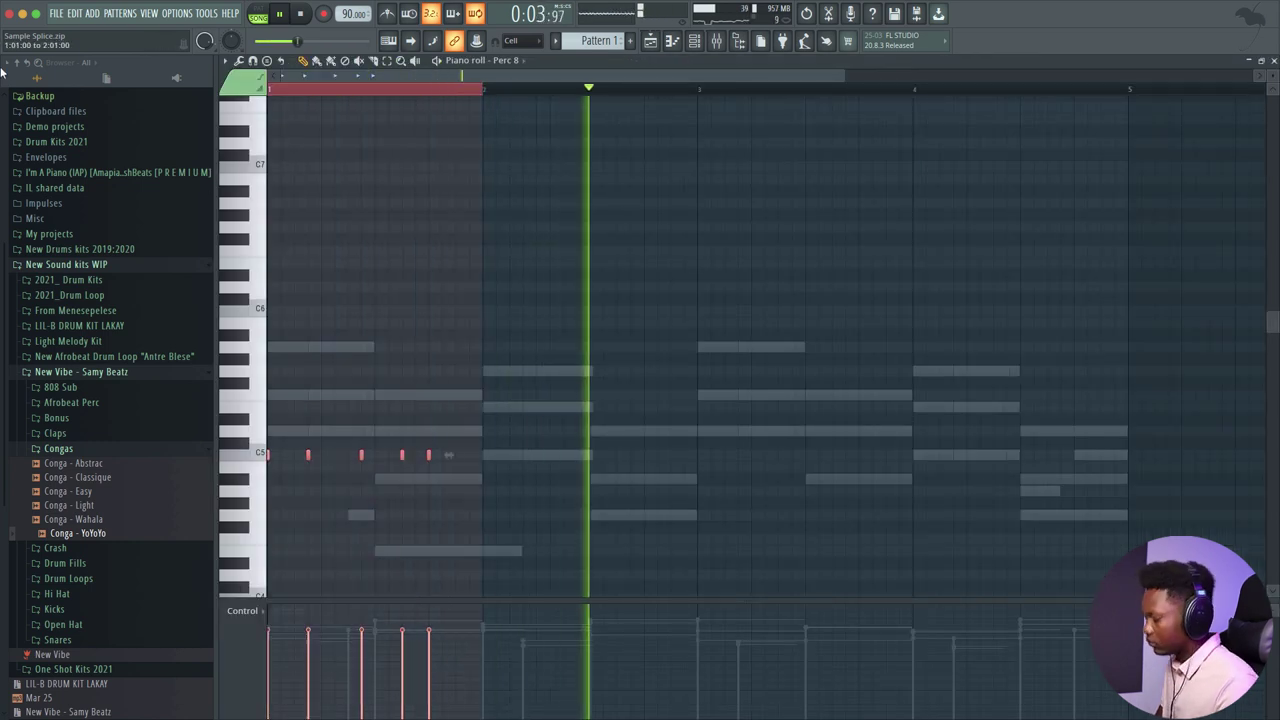
key("ctrl+b")
key("ctrl+b")
key("ctrl+b")
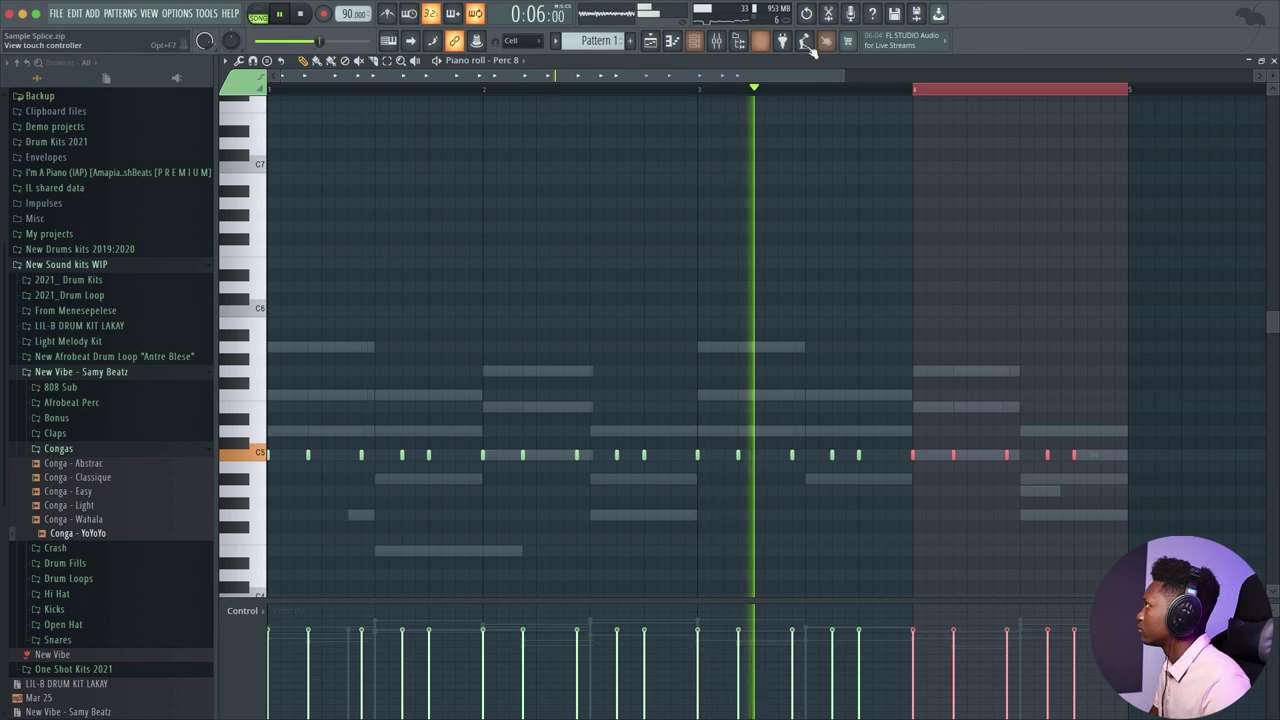
left_click(1273, 61)
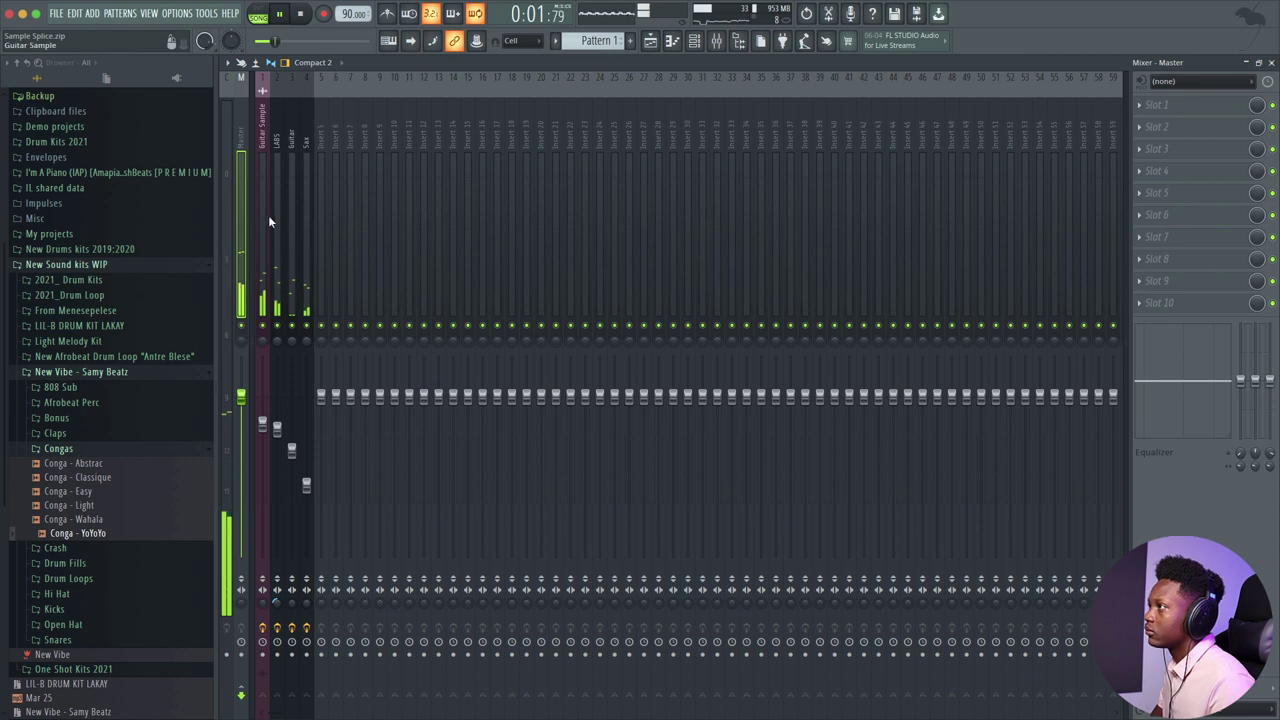
Step: Lower the four melodic mixer tracks together once more, bringing Guitar Sample to about -6.5 dB
left_click_drag(264, 217, 301, 230)
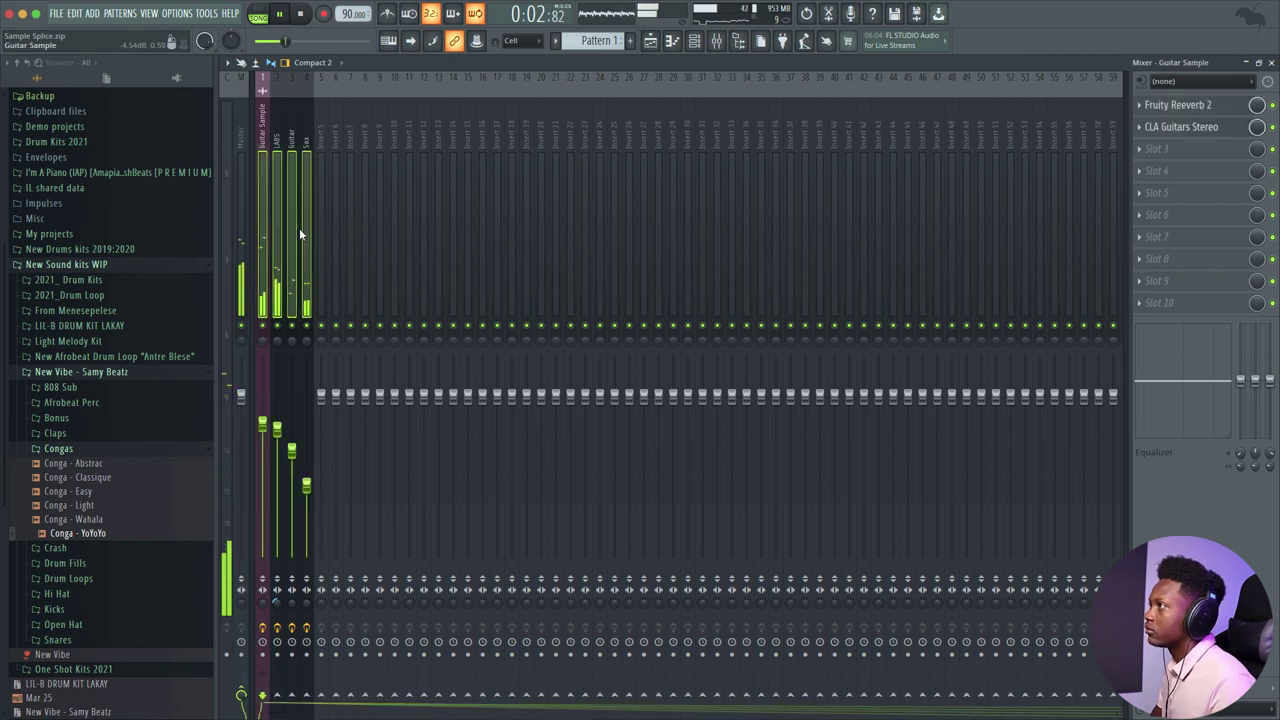
key("space")
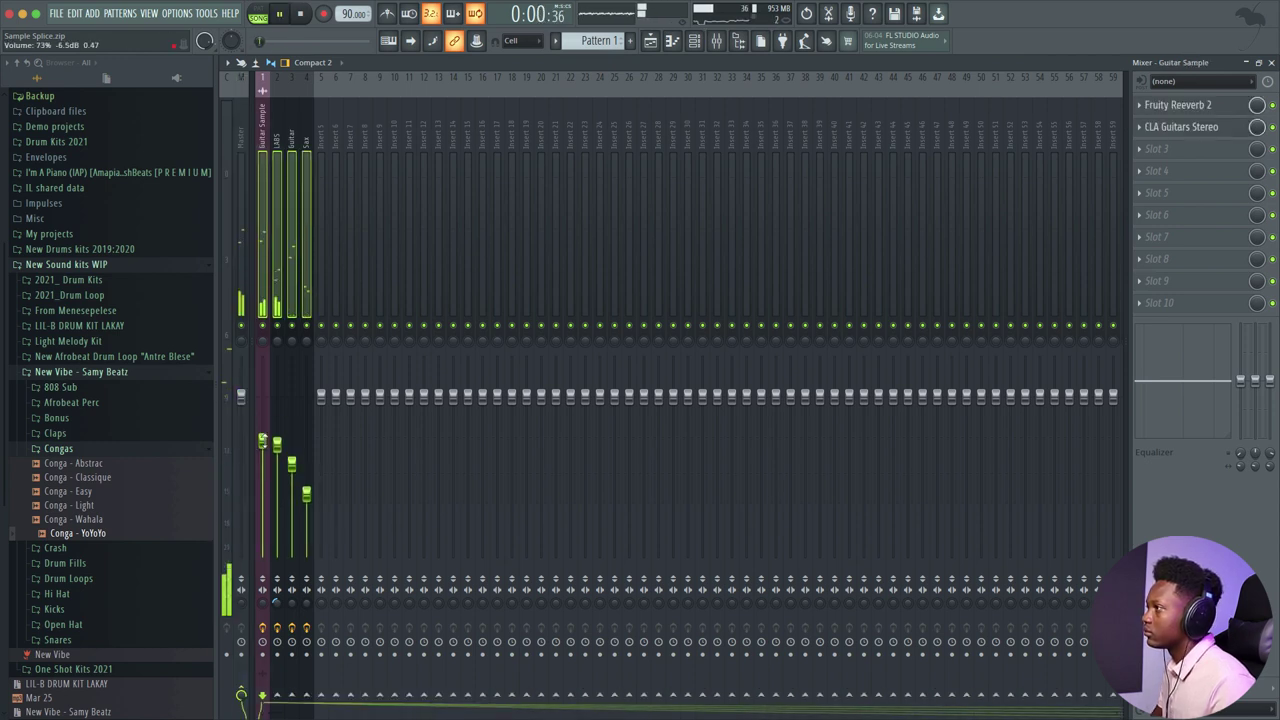
left_click(1271, 63)
Step: Place Conga - Wahala hits on steps 9 and 11 of the first and third bars and play the beat
key("space")
left_click(572, 255)
left_click(593, 255)
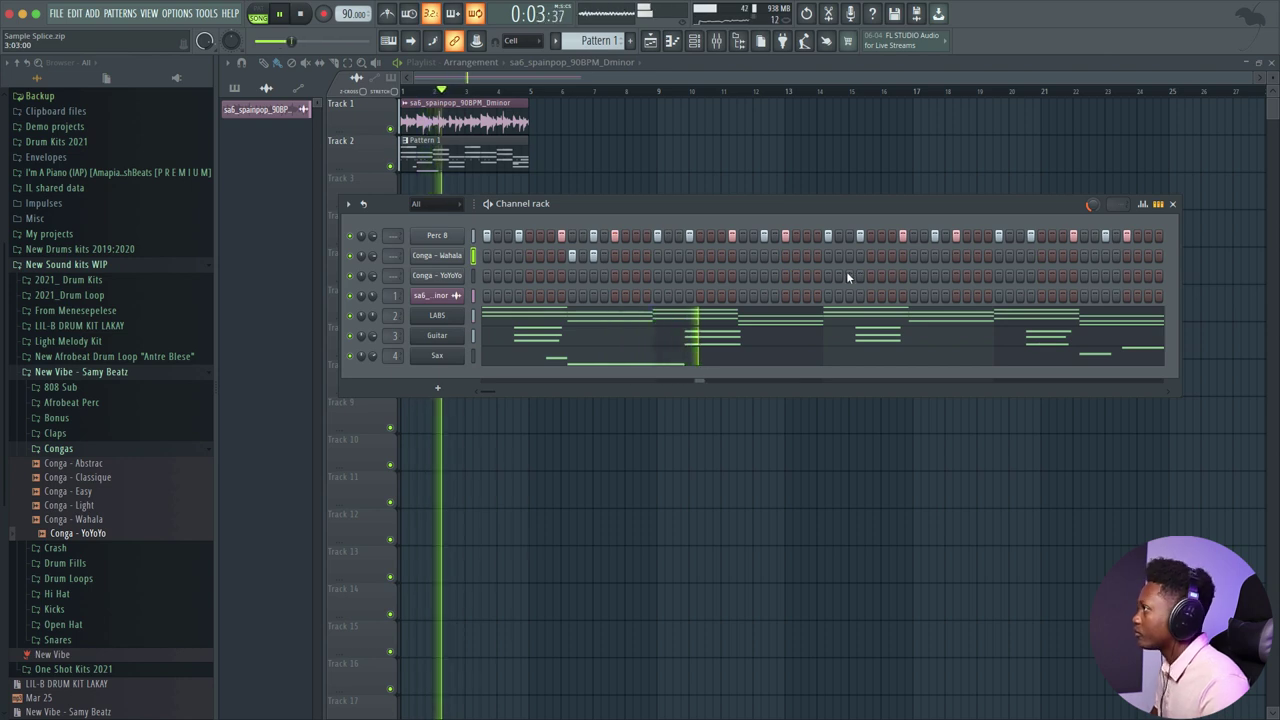
left_click(913, 256)
left_click(935, 256)
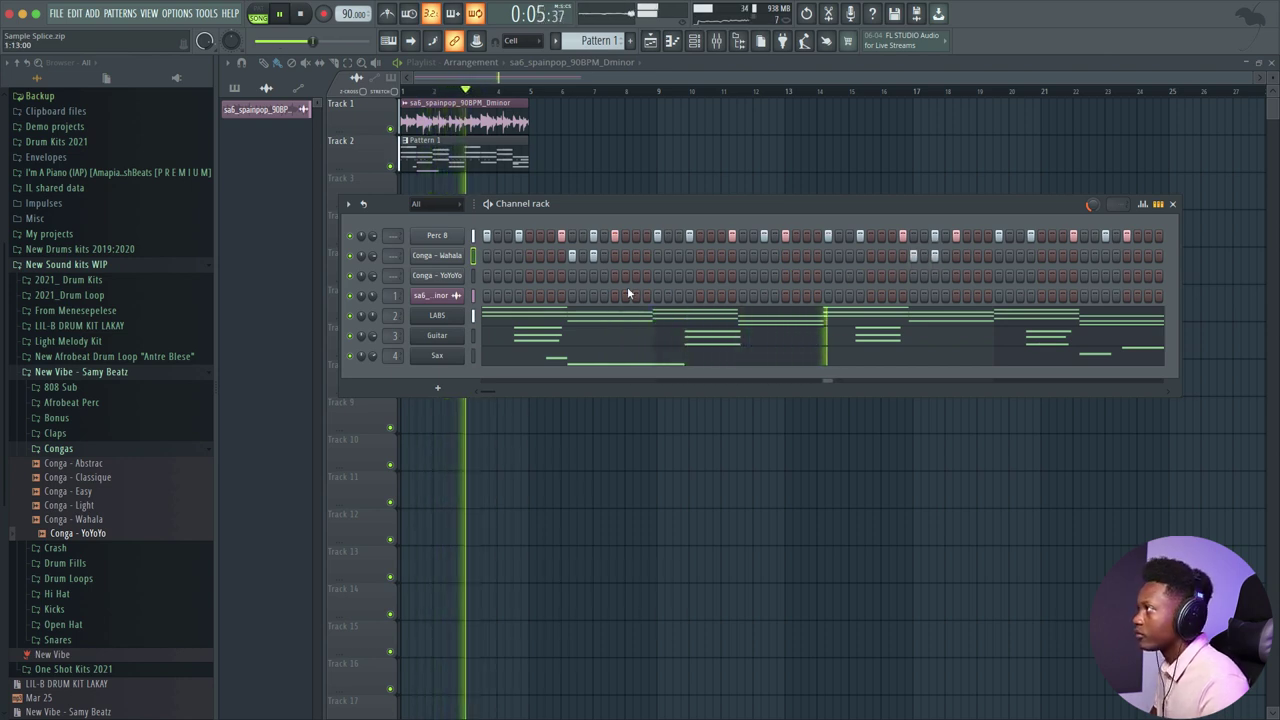
key("space")
Step: Slice the guitar loop clip at bar 2 in the playlist and nudge the second piece slightly earlier, to start at 1:16:20
left_click_drag(1253, 79, 483, 102)
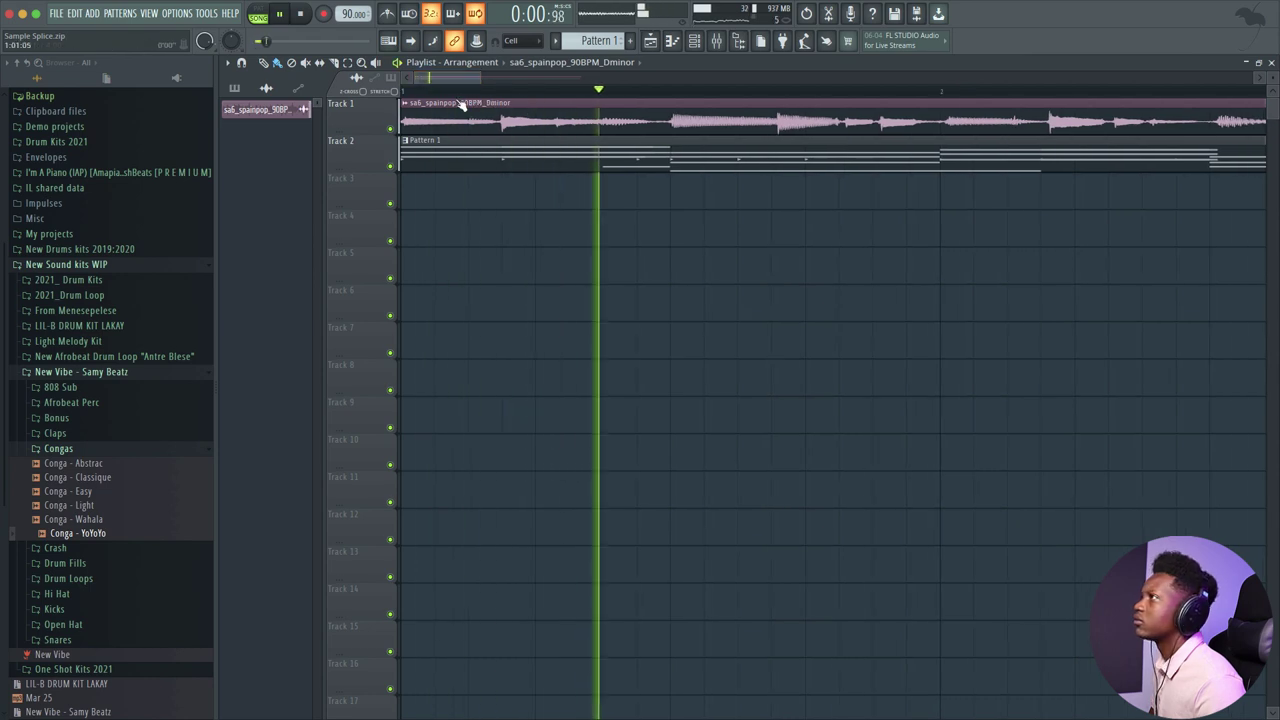
left_click(948, 135)
key("space")
left_click(280, 63)
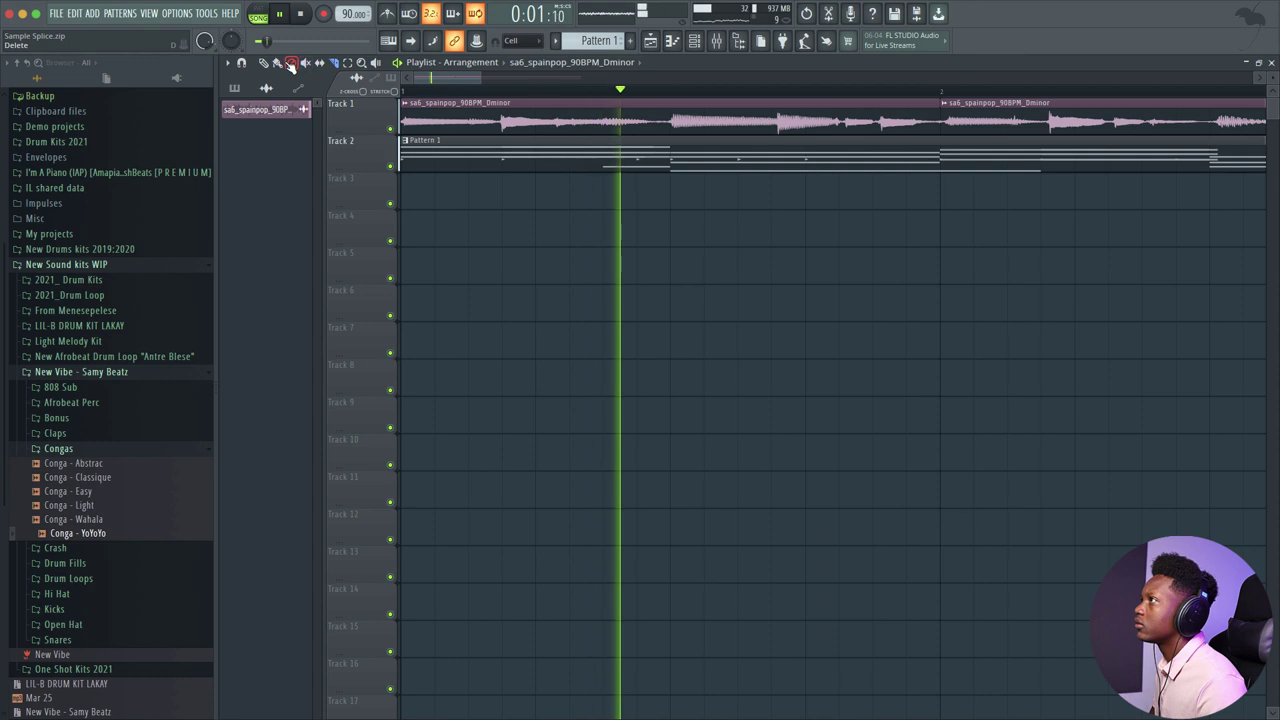
key("space")
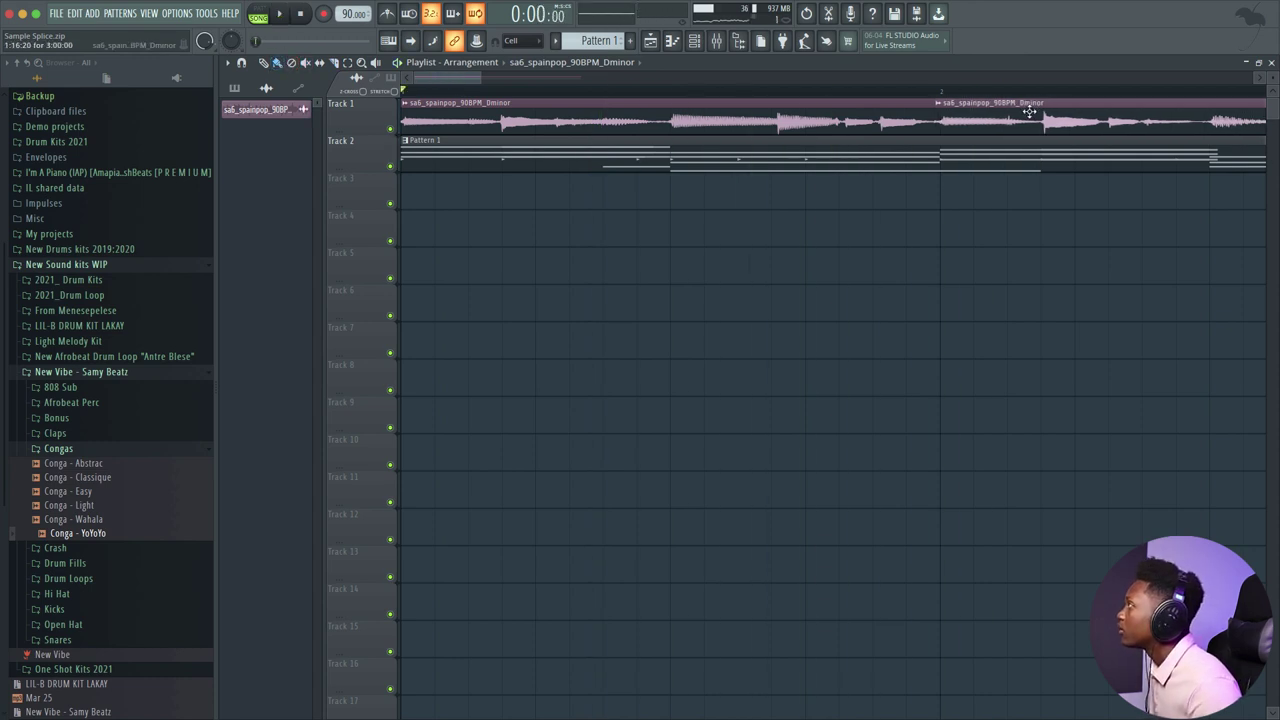
Step: Slice the guitar loop clip at bar 3 and delete the remaining piece after the cut
left_click_drag(462, 76, 538, 88)
key("space")
key("space")
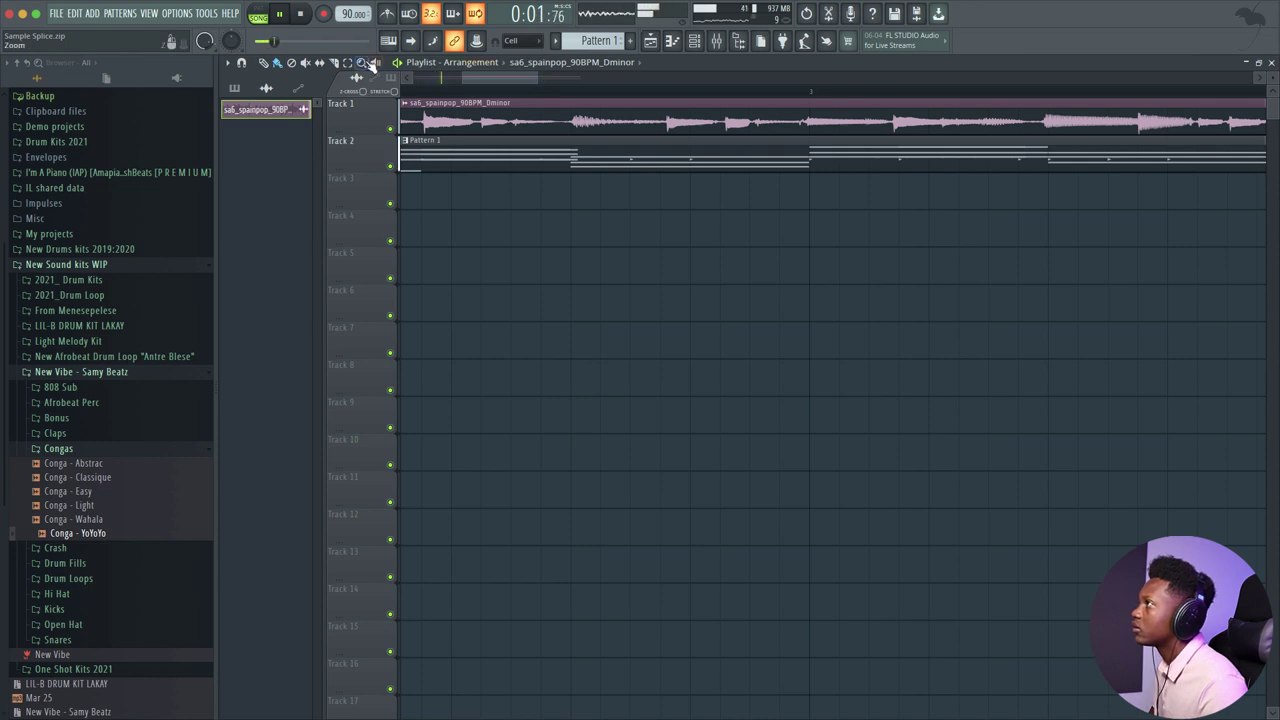
left_click_drag(816, 105, 810, 131)
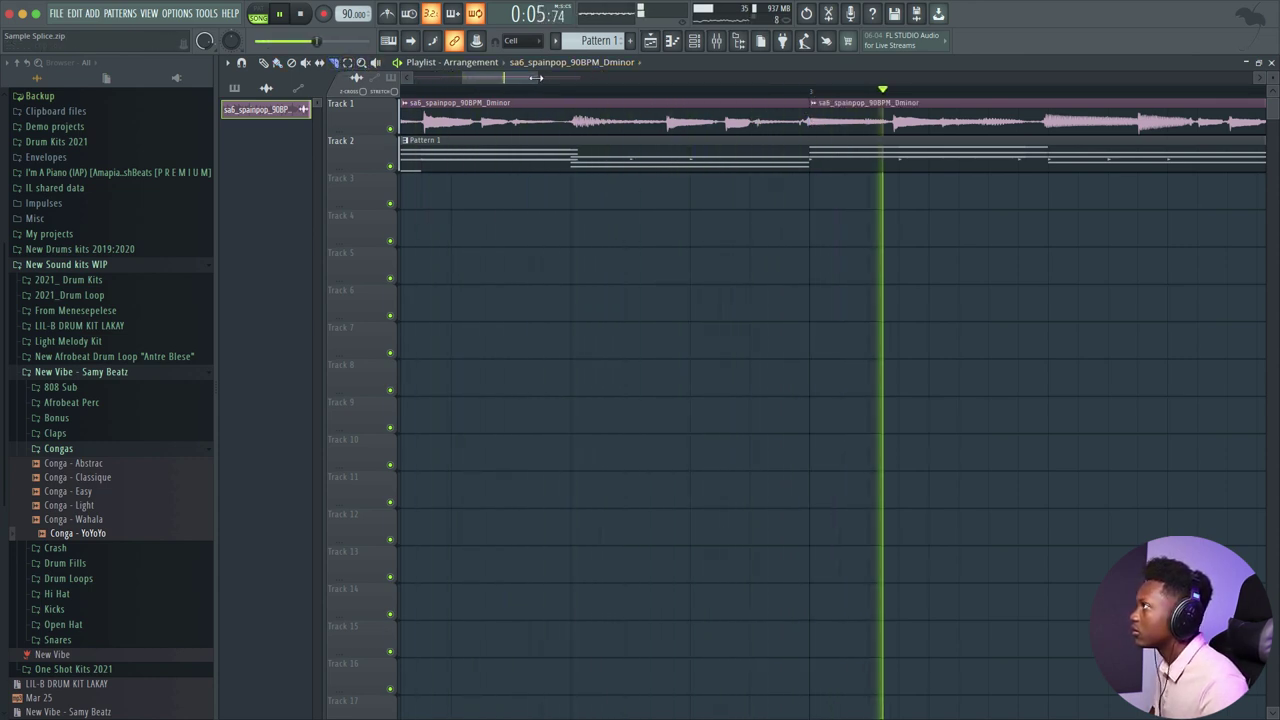
left_click_drag(537, 77, 741, 80)
key("space")
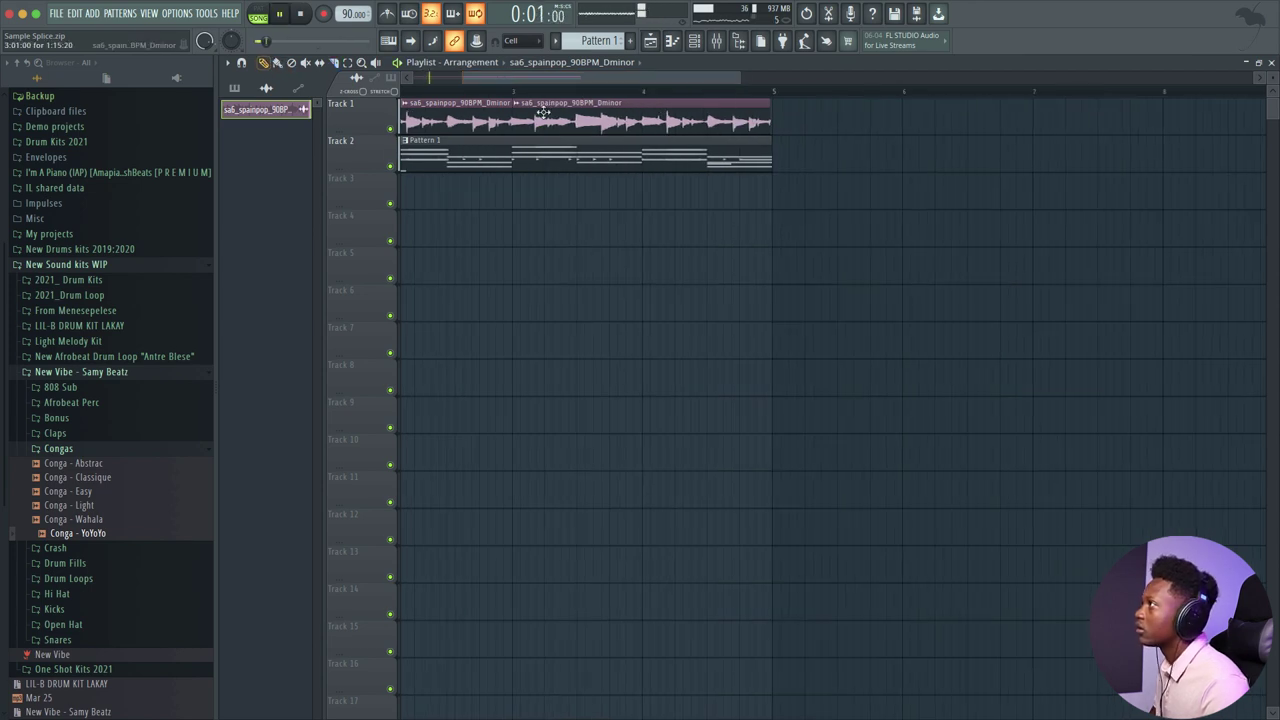
right_click(521, 107)
key("space")
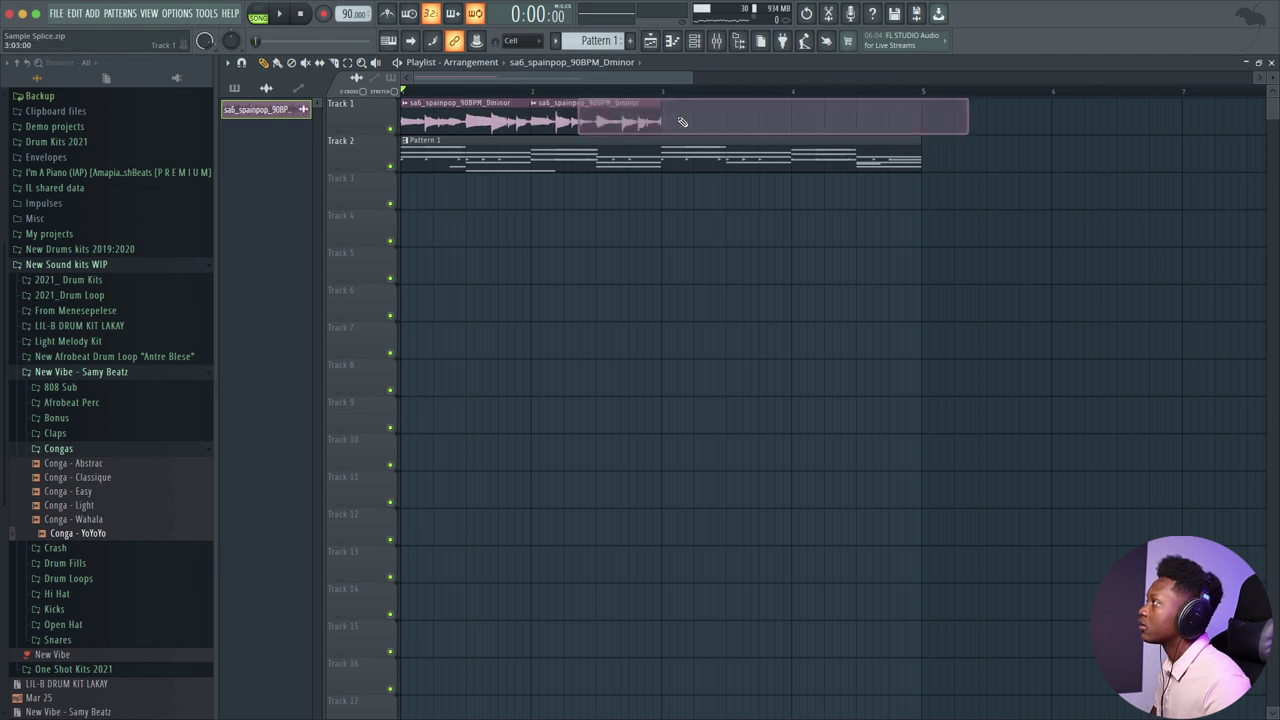
Step: Duplicate the first two bars of guitar loop clips on Track 1 to fill bars 3 and 4
left_click_drag(712, 128, 385, 103)
key("ctrl+b")
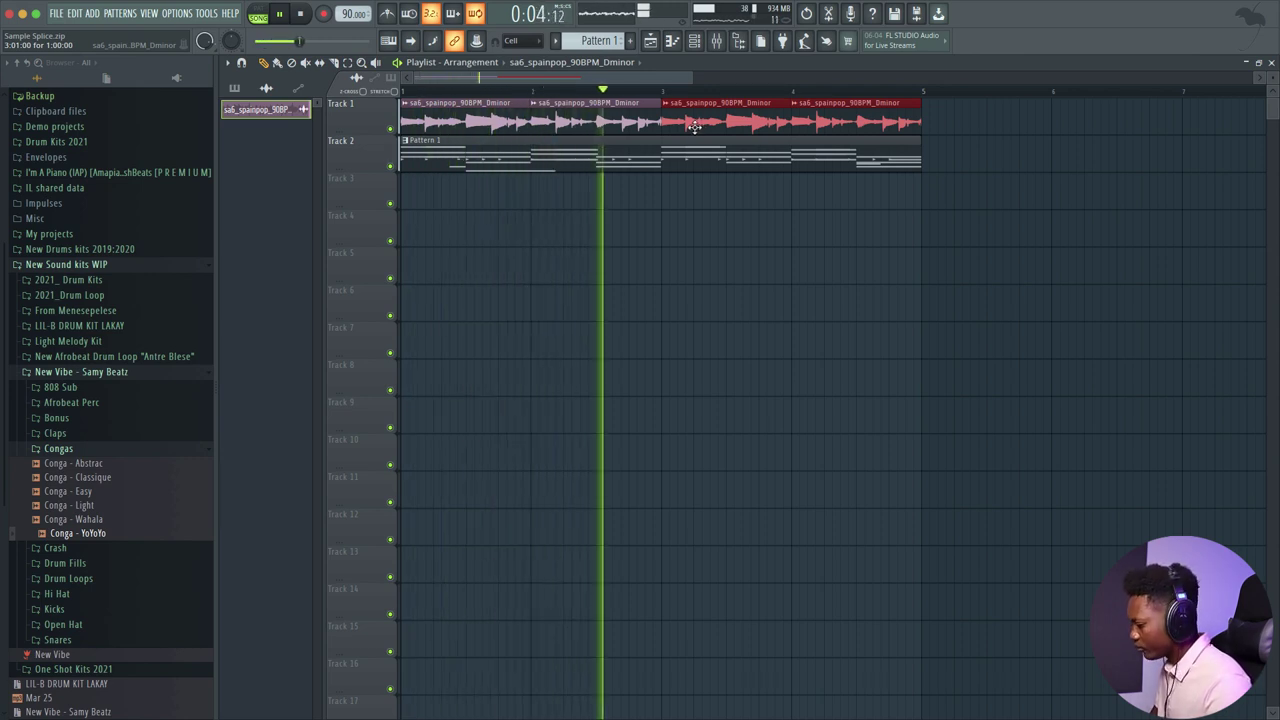
scroll(693, 126, "down", 1)
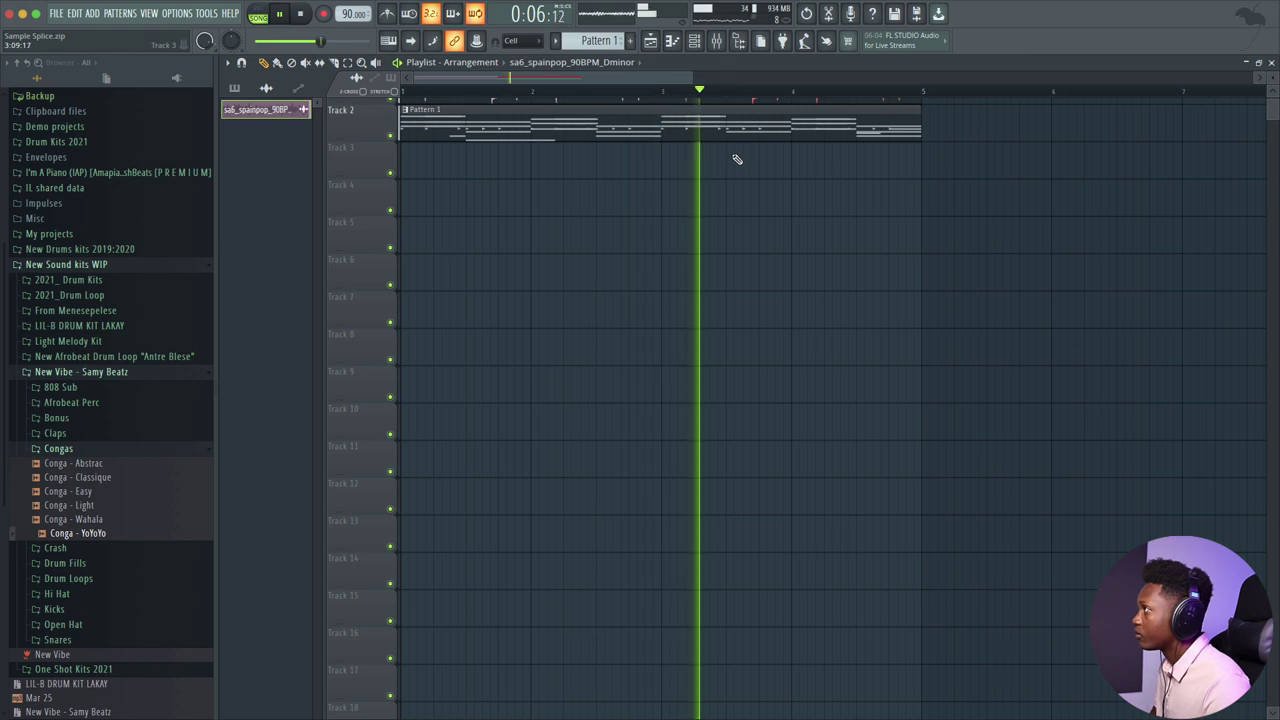
scroll(740, 165, "up", 1)
scroll(746, 184, "right", 1)
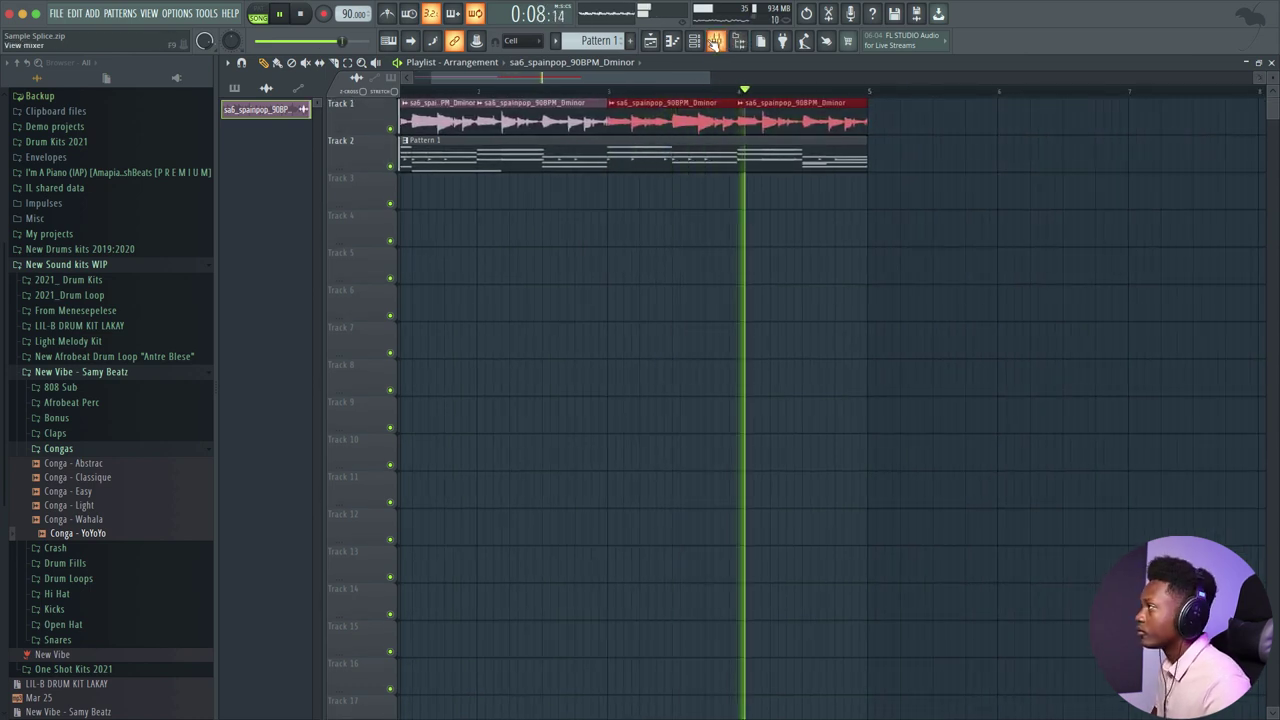
Step: Place a Conga - YoYoYo hit on the seventh step of each of the four bars, removing the misplaced hit late in bar 2
key("F6")
key("space")
left_click(549, 276)
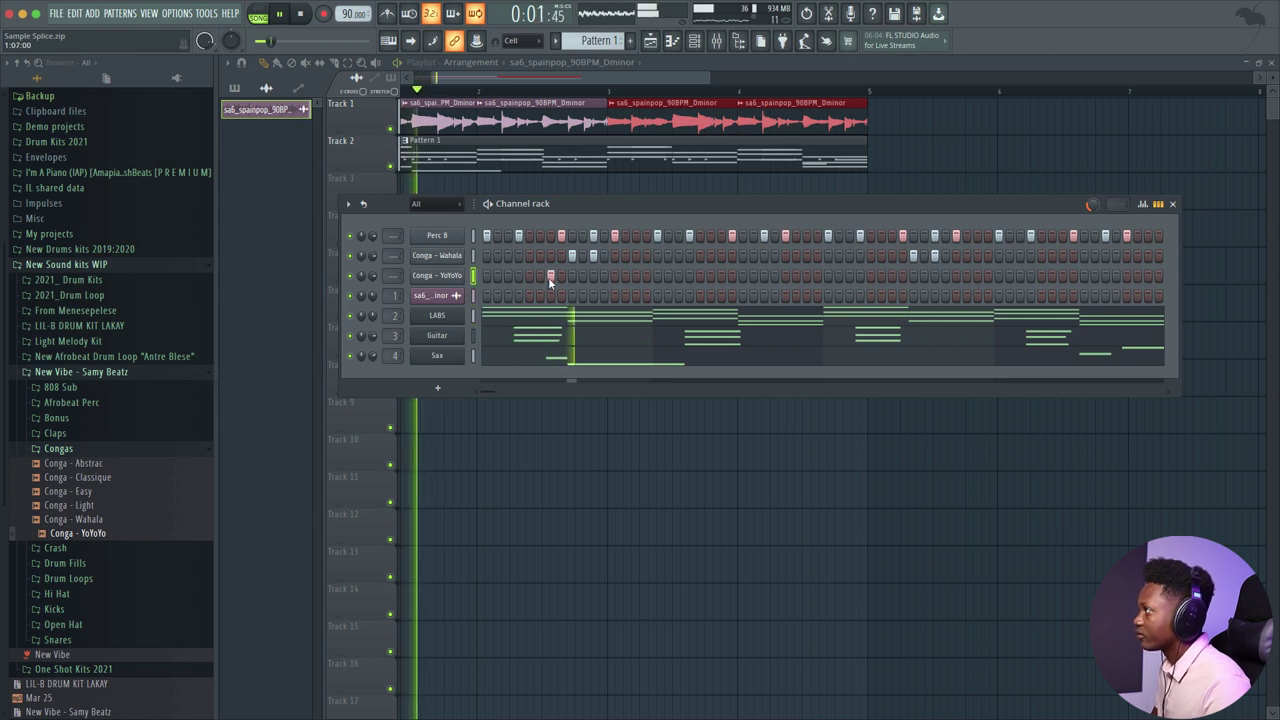
left_click(806, 276)
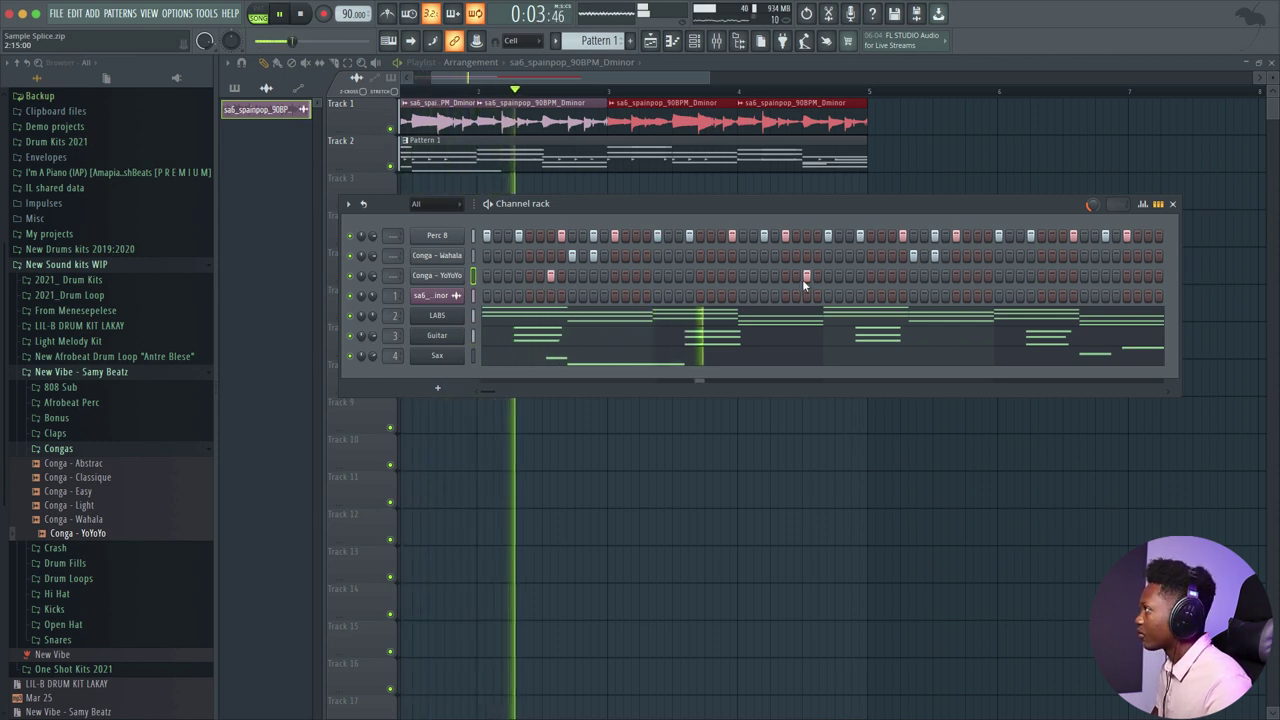
right_click(807, 277)
left_click(891, 277)
key("space")
key("space")
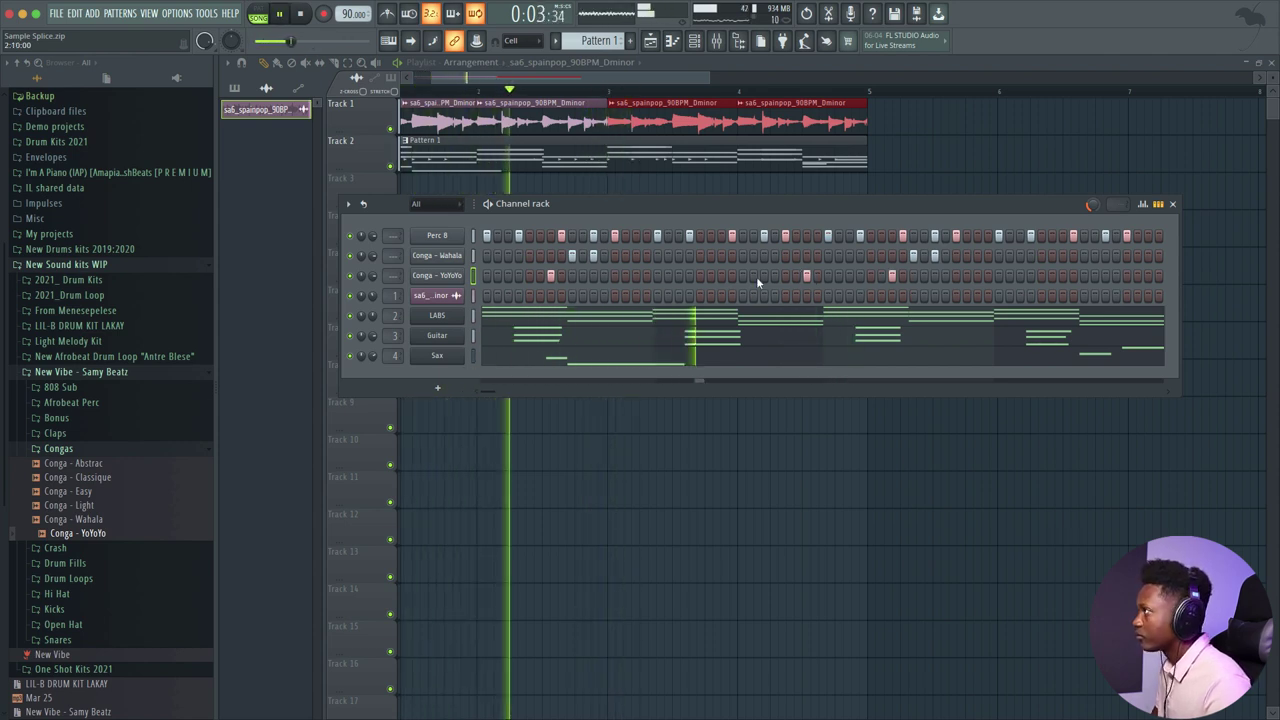
left_click(721, 276)
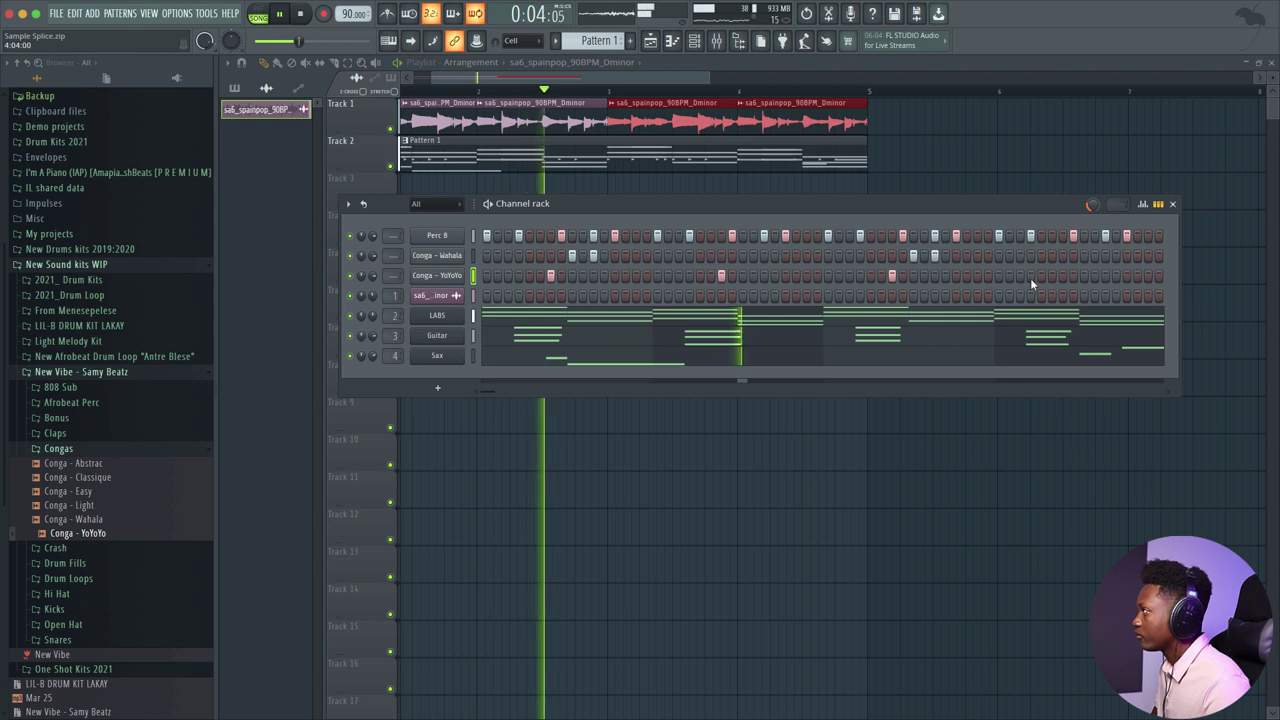
left_click(1062, 277)
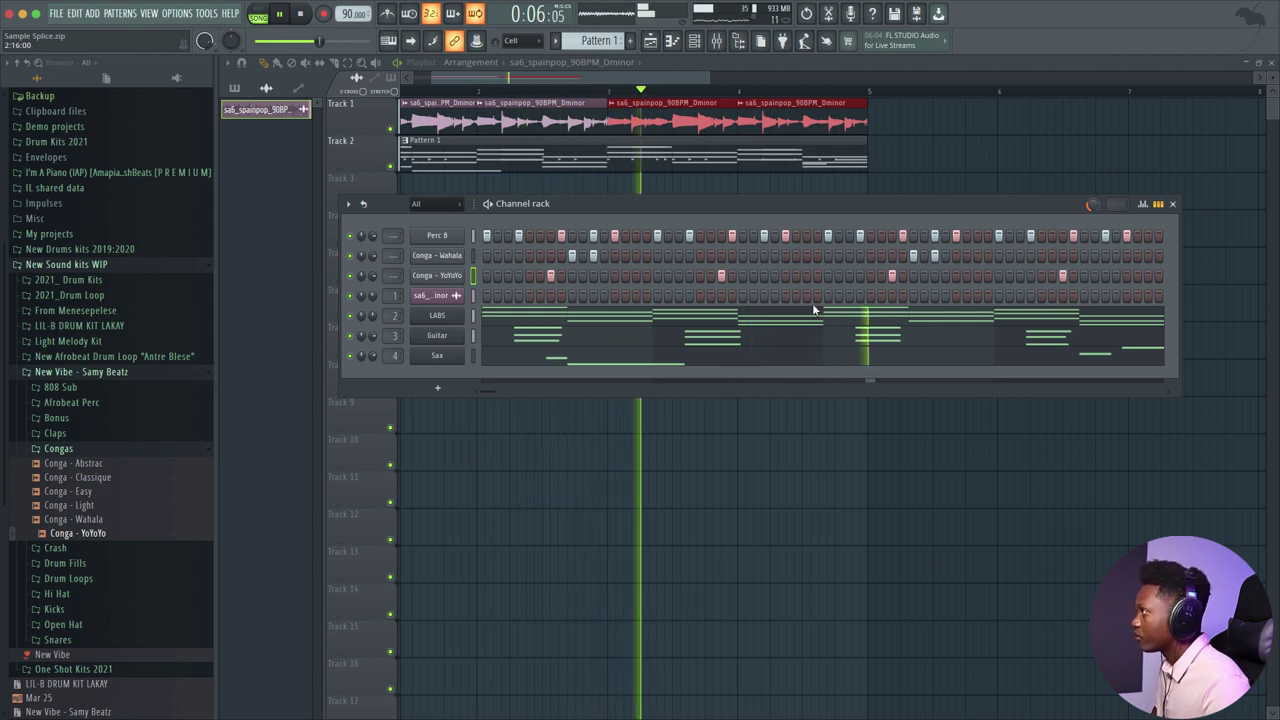
Step: Add a one-step G4 note to the Conga - YoYoYo piano roll in bar 2, right after its C5 hit
right_click(441, 278)
left_click(492, 276)
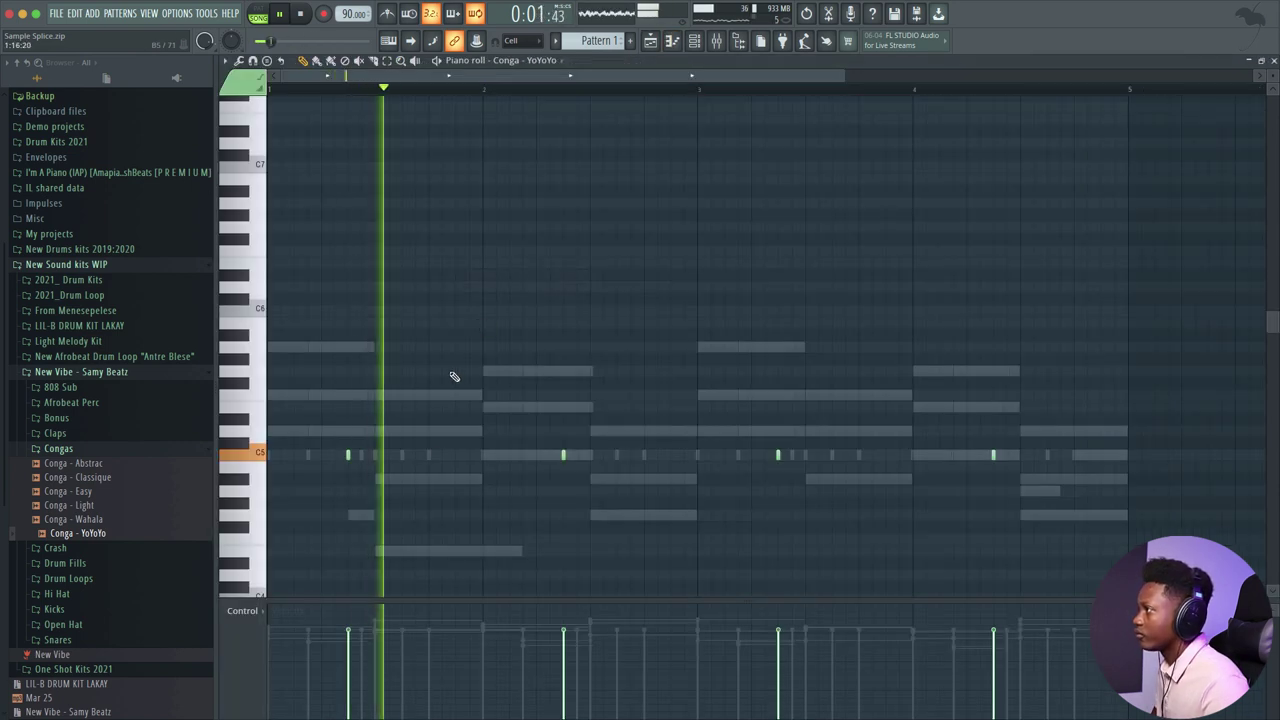
left_click(590, 515)
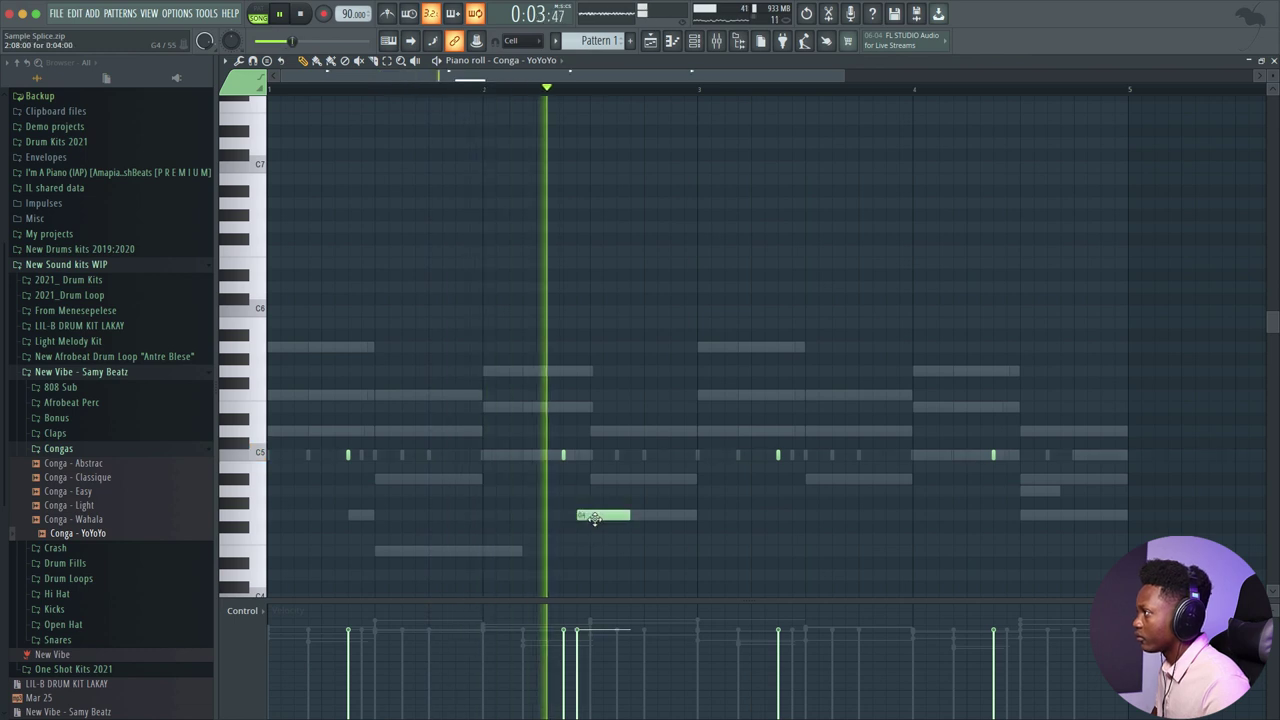
left_click_drag(627, 517, 589, 516)
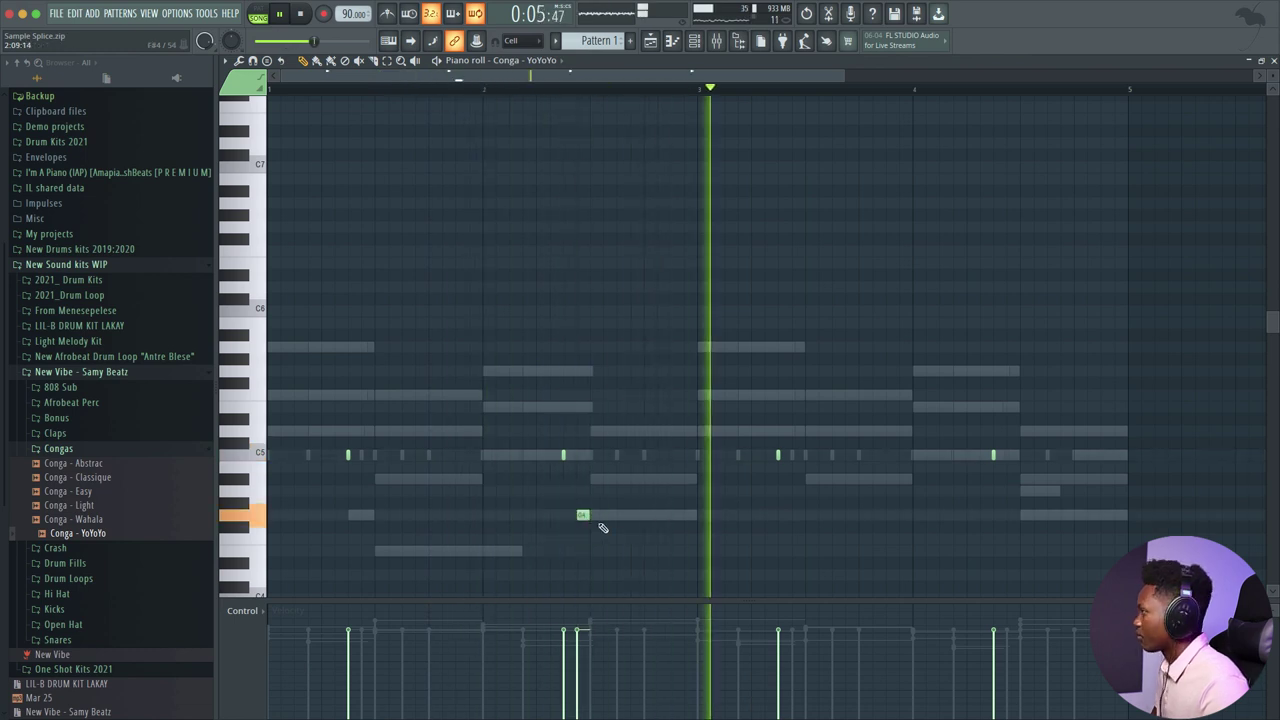
left_click(1274, 62)
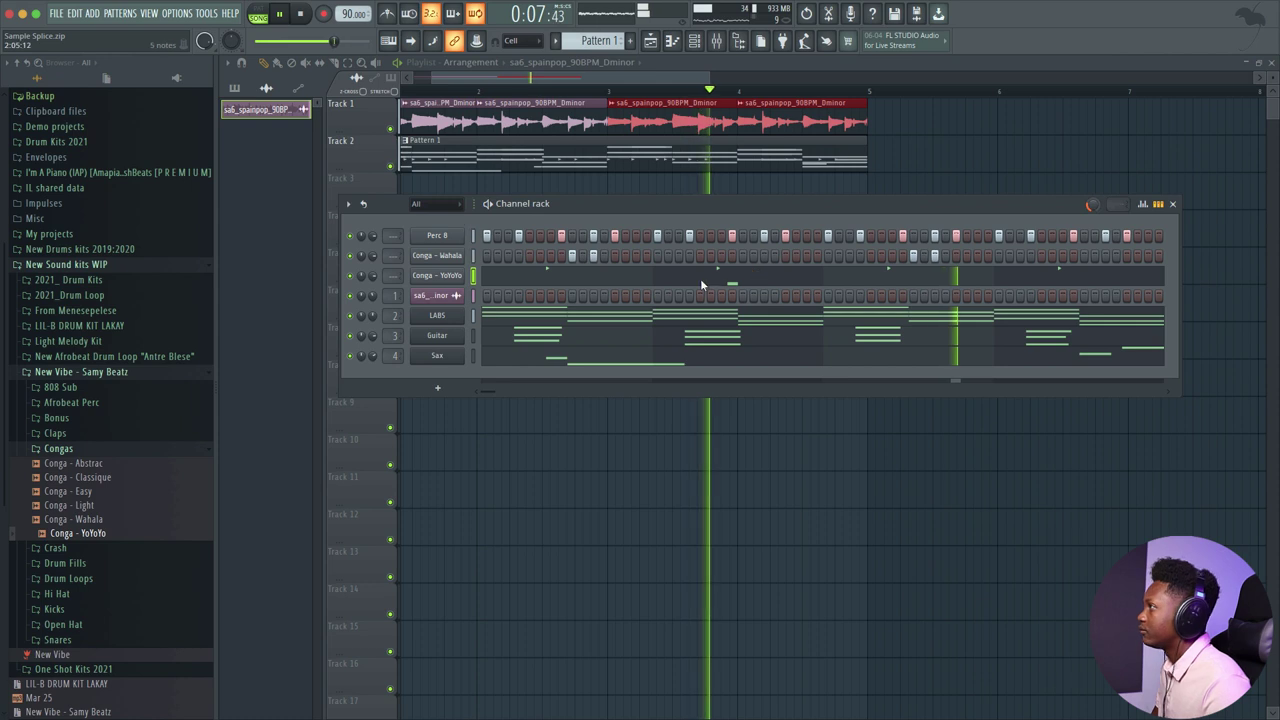
Step: Place Drum loop - Fam from the New Vibe drum loops at the start of Track 3
key("space")
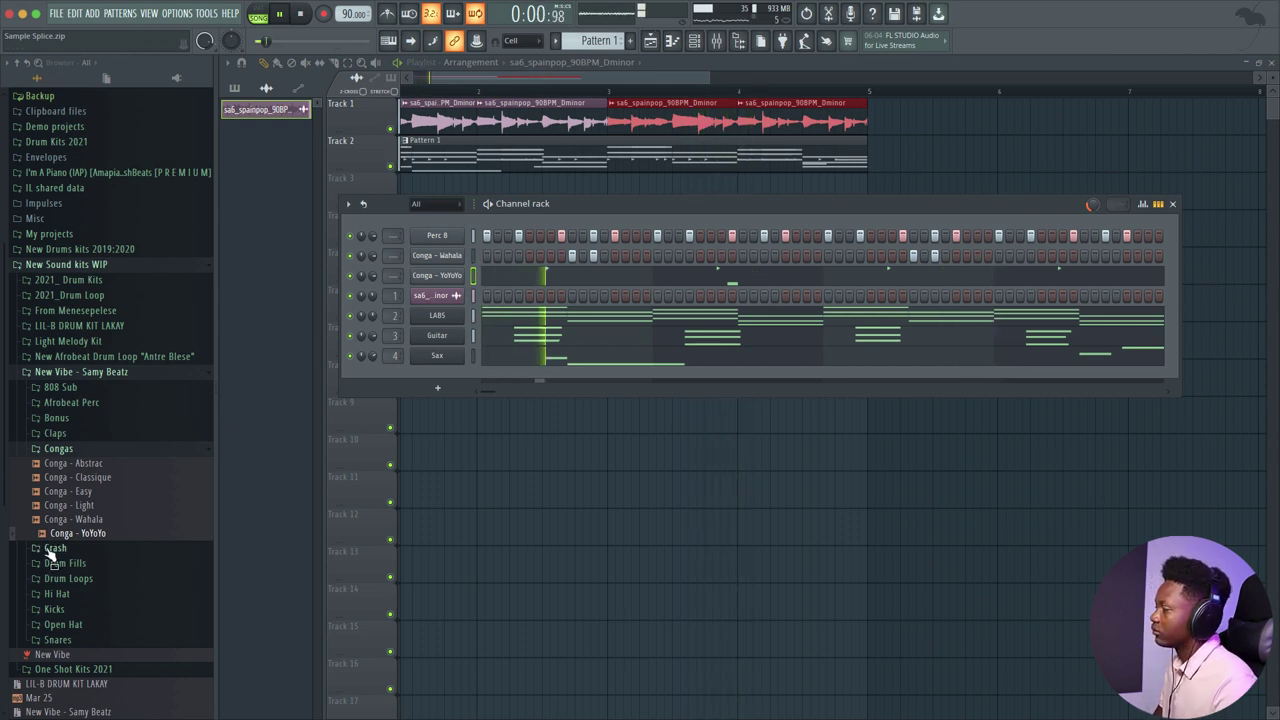
key("space")
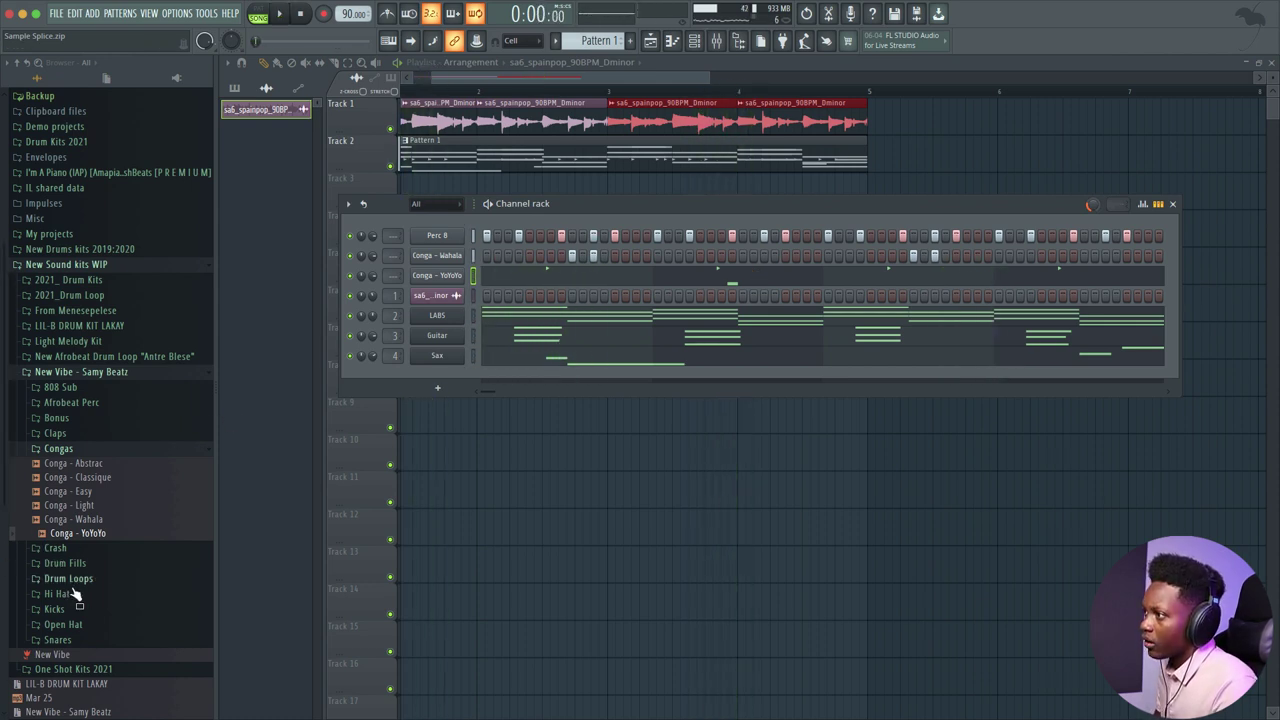
left_click(83, 580)
left_click_drag(100, 590, 444, 176)
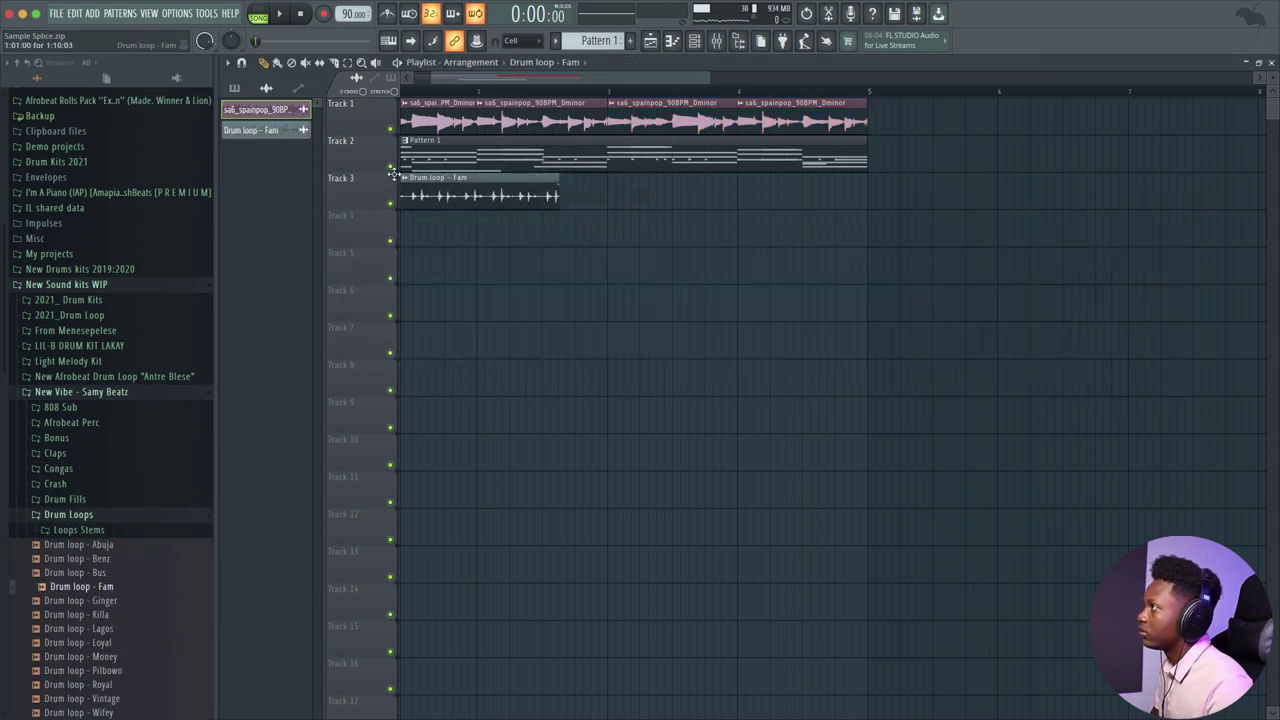
Step: Time-stretch the Drum loop - Fam sample to 2 bars and repeat its clip over bars 3 and 4
double_click(469, 196)
right_click(533, 252)
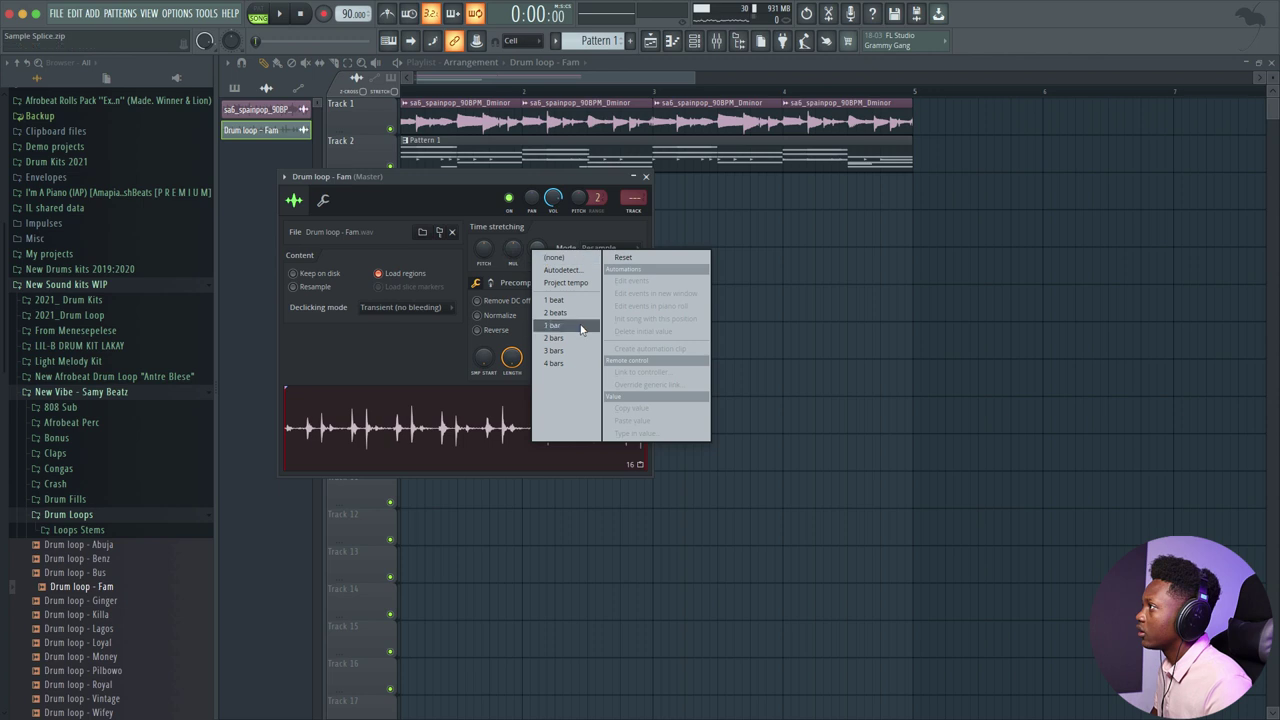
left_click(568, 339)
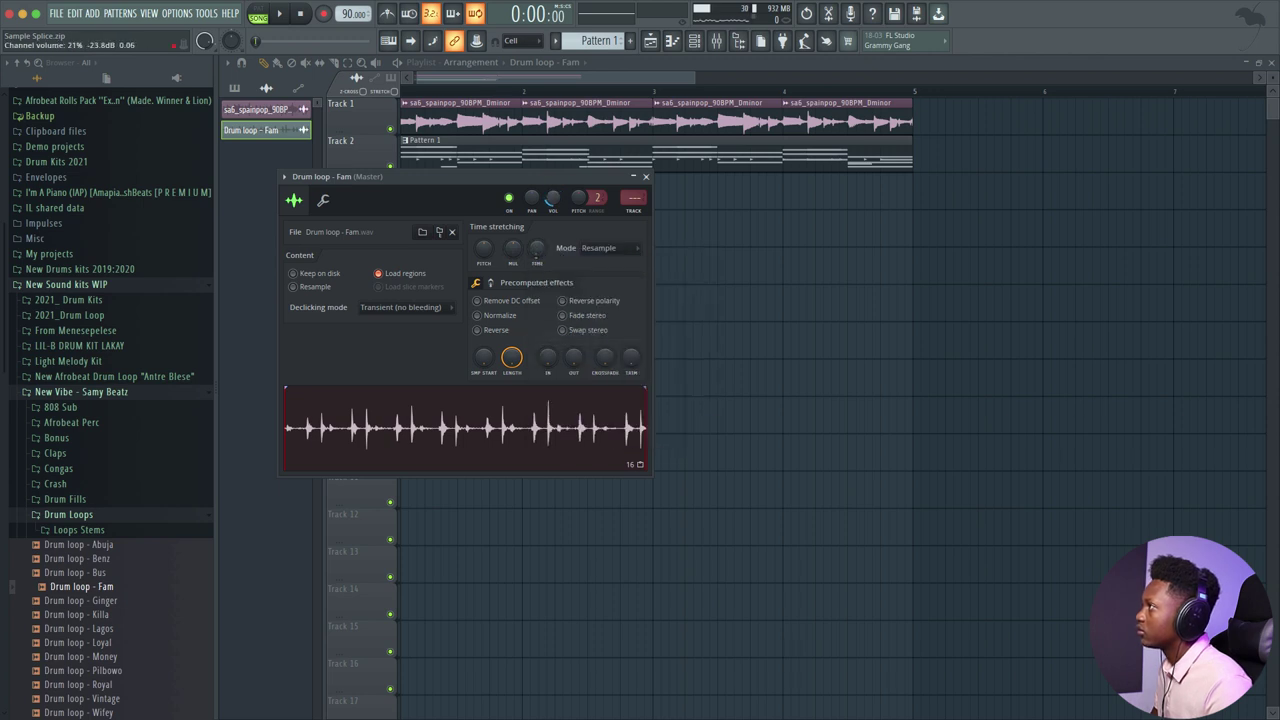
left_click(645, 176)
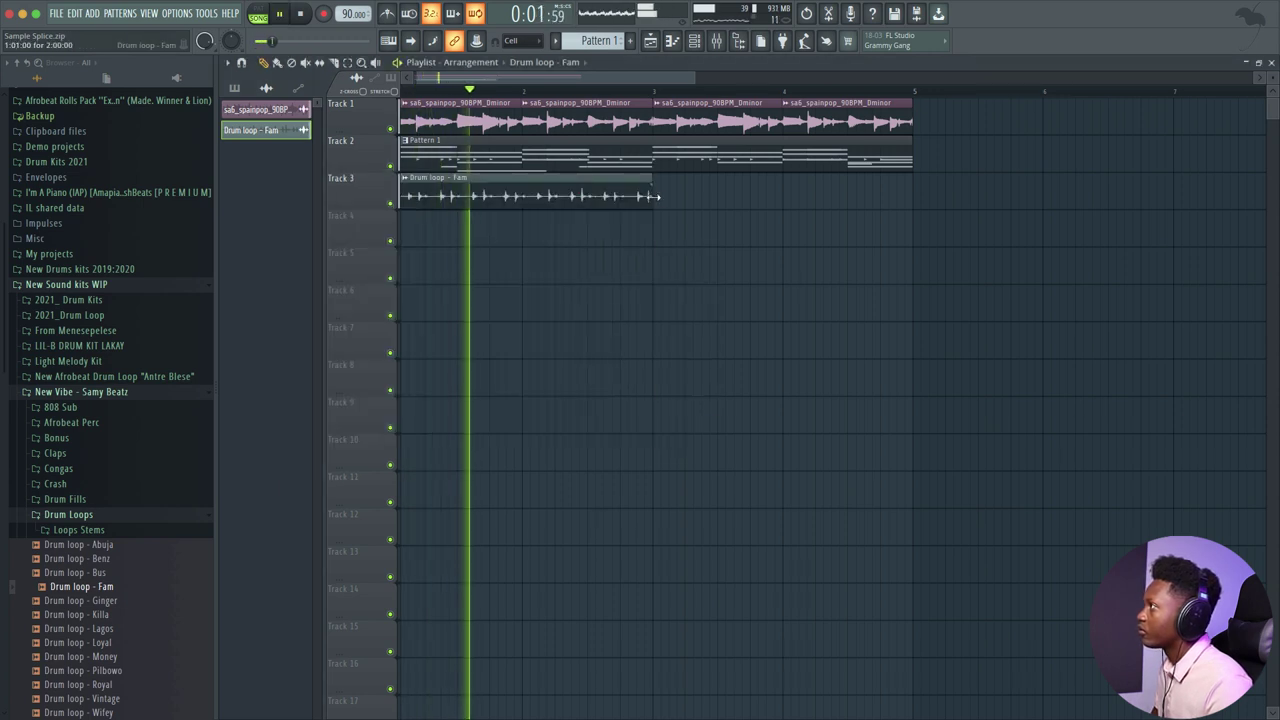
Step: Load Kick - Smooth as the first channel, showing all channels, and place its hits on steps 1 and 15 of bar 1
left_click(694, 40)
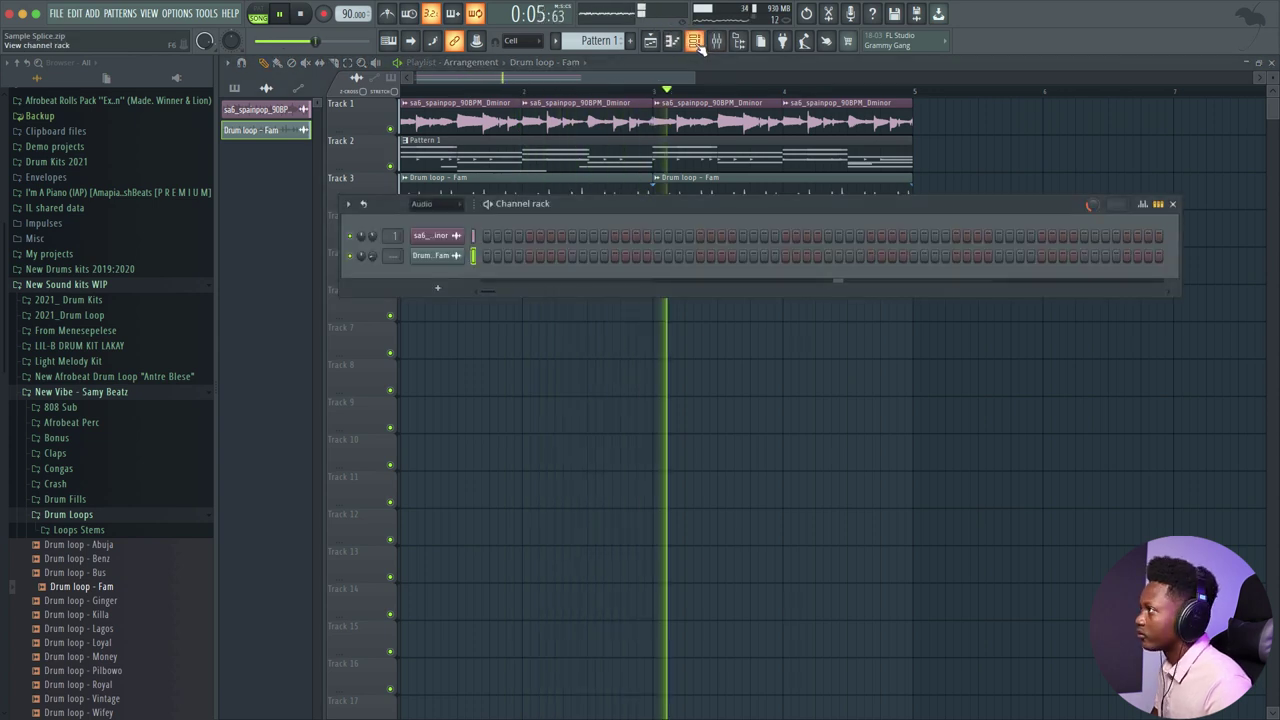
left_click(440, 203)
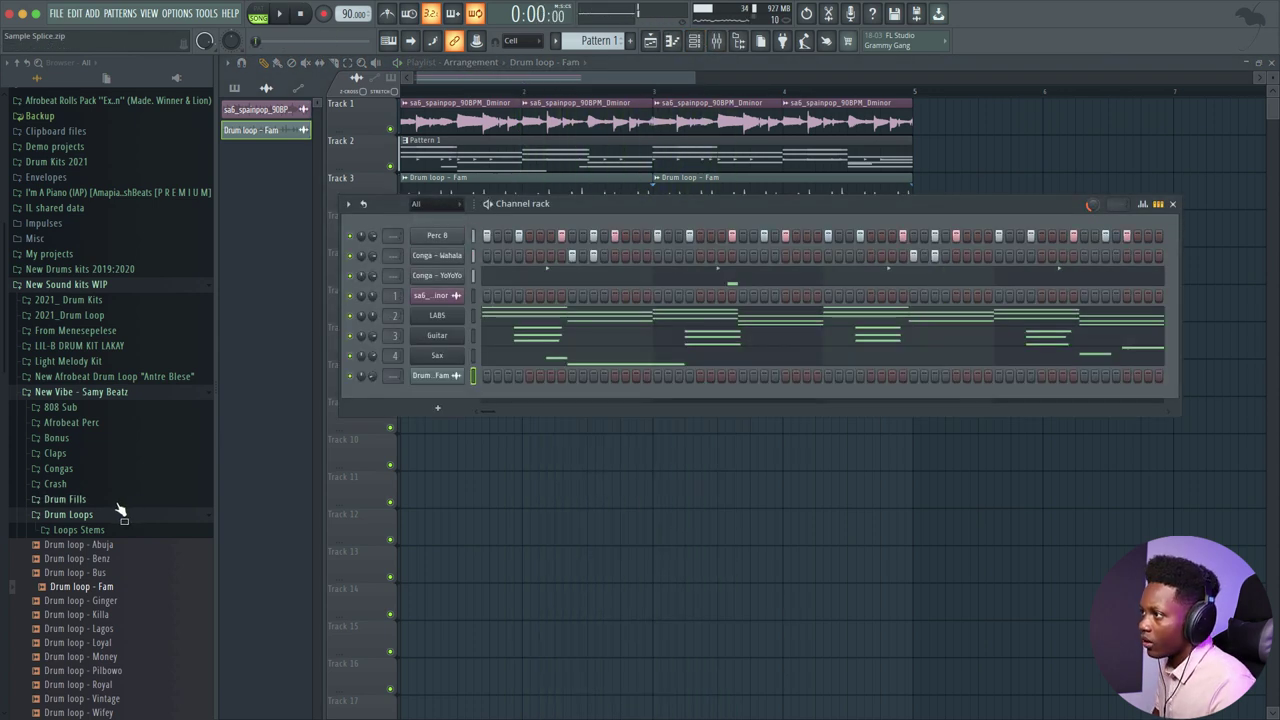
scroll(124, 512, "down", 5)
left_click(56, 556)
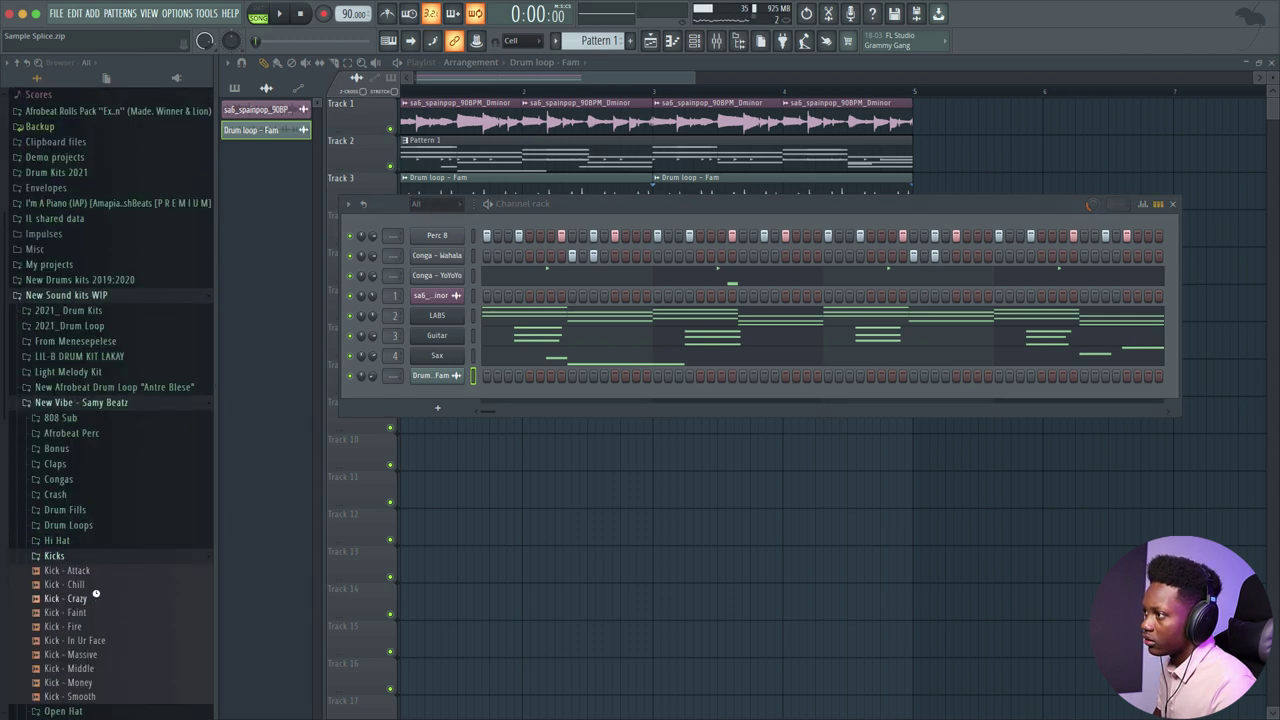
left_click(96, 683)
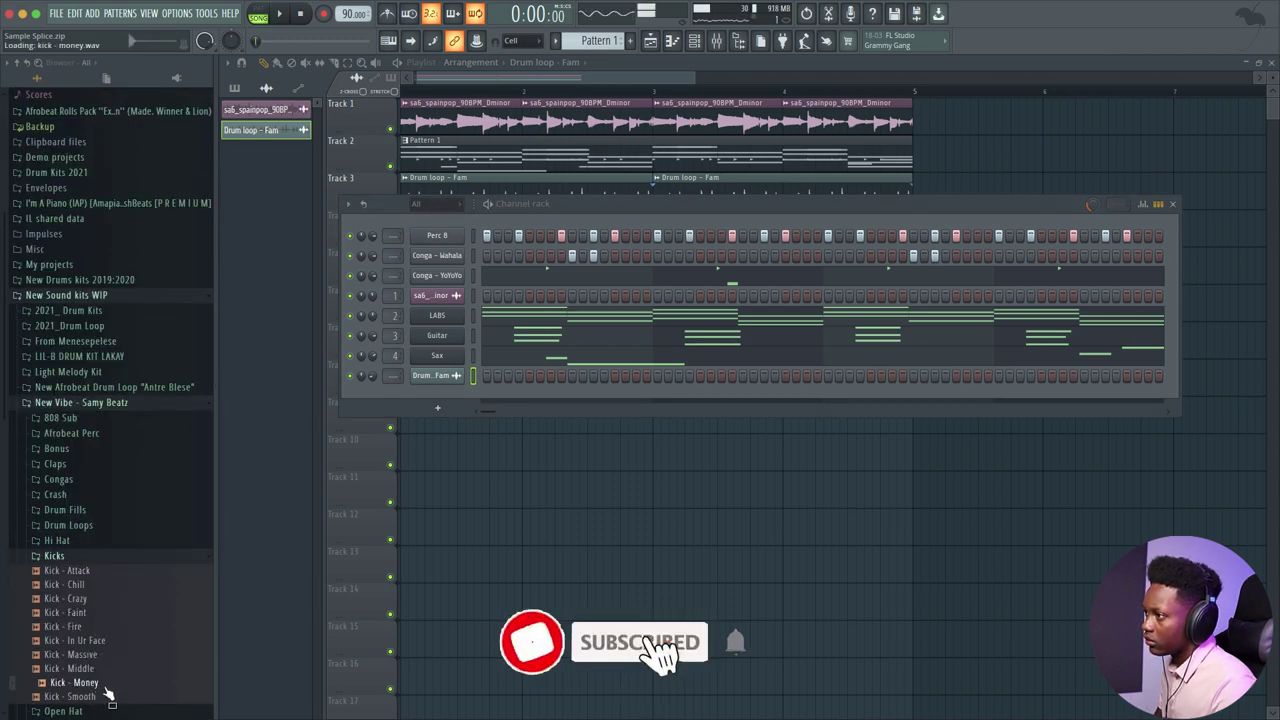
left_click_drag(255, 622, 480, 233)
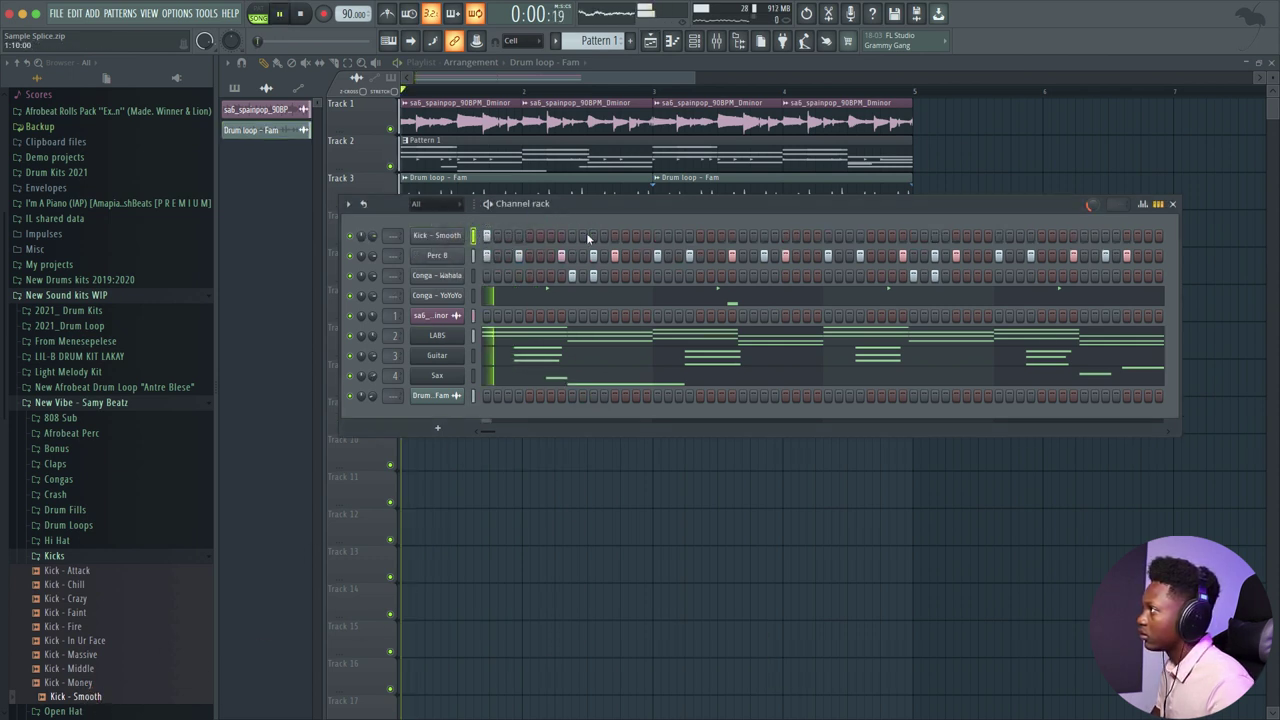
left_click(636, 236)
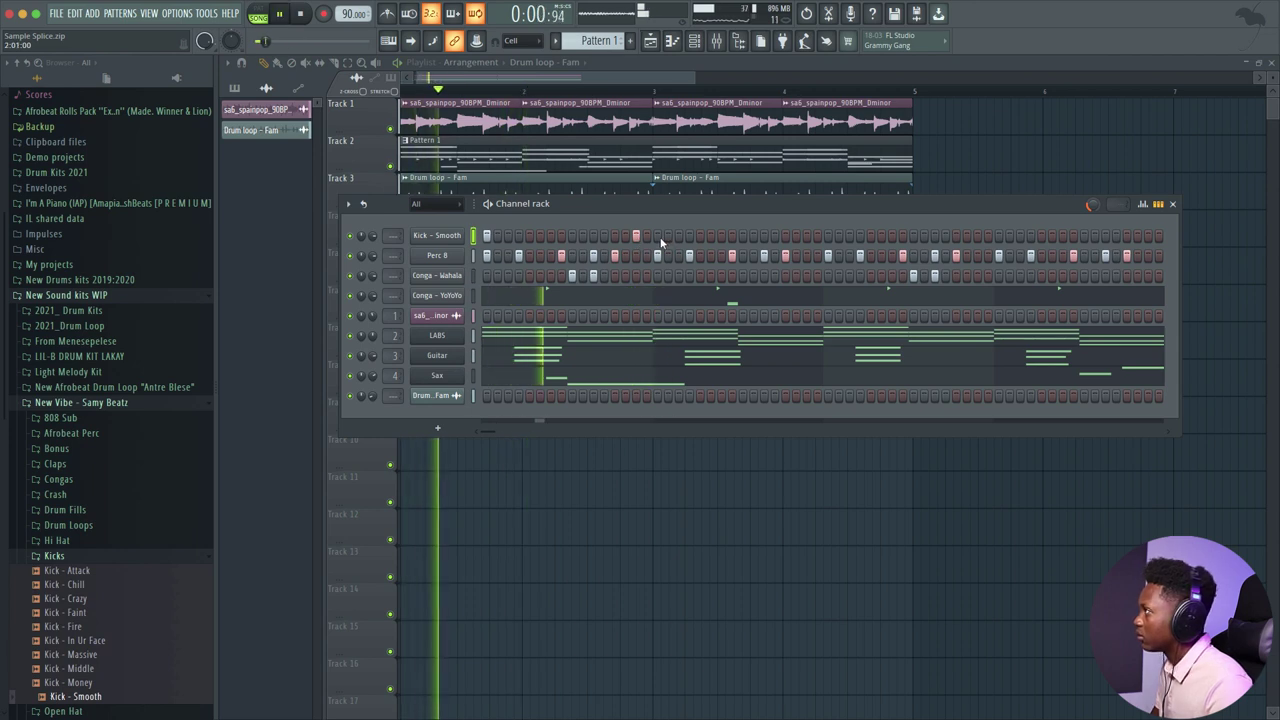
Step: Try alternate Kick - Smooth hits on steps 13 and 16 of bar 1 and steps 1 and 4 of bar 2
left_click(658, 236)
right_click(658, 237)
key("space")
key("space")
right_click(637, 237)
left_click(646, 236)
left_click(678, 236)
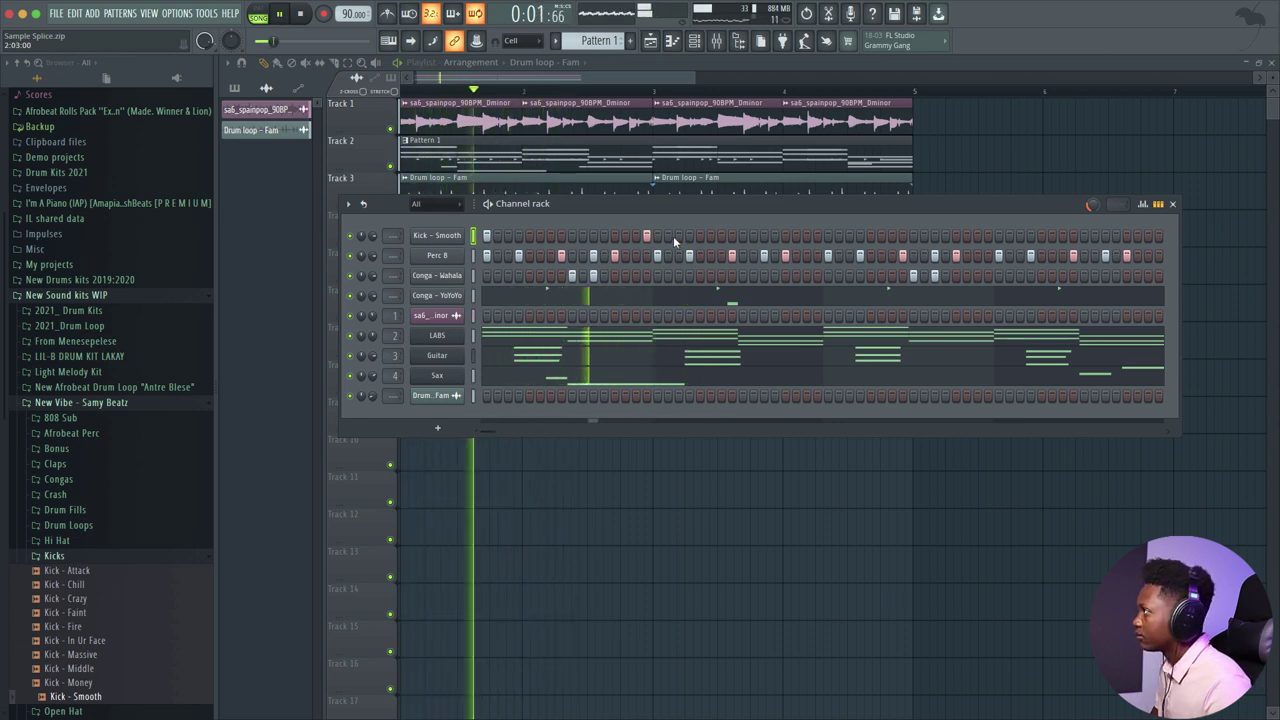
left_click(688, 237)
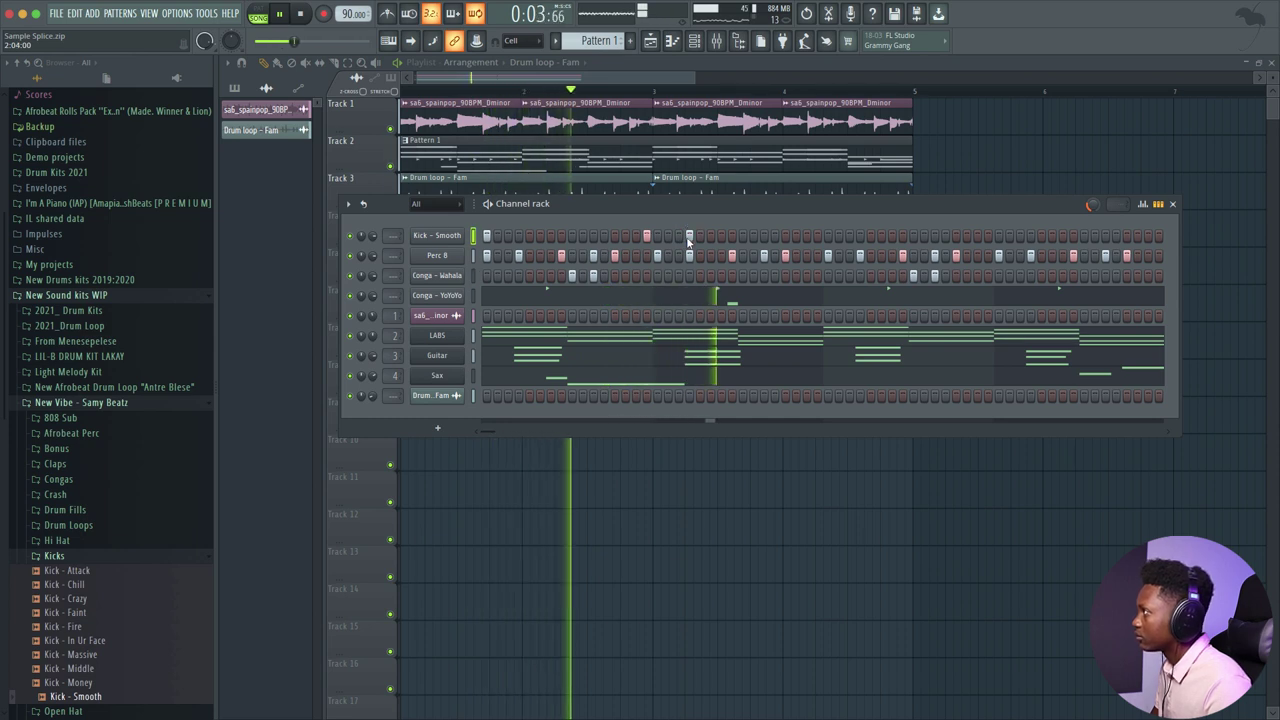
right_click(688, 238)
right_click(646, 237)
left_click(616, 237)
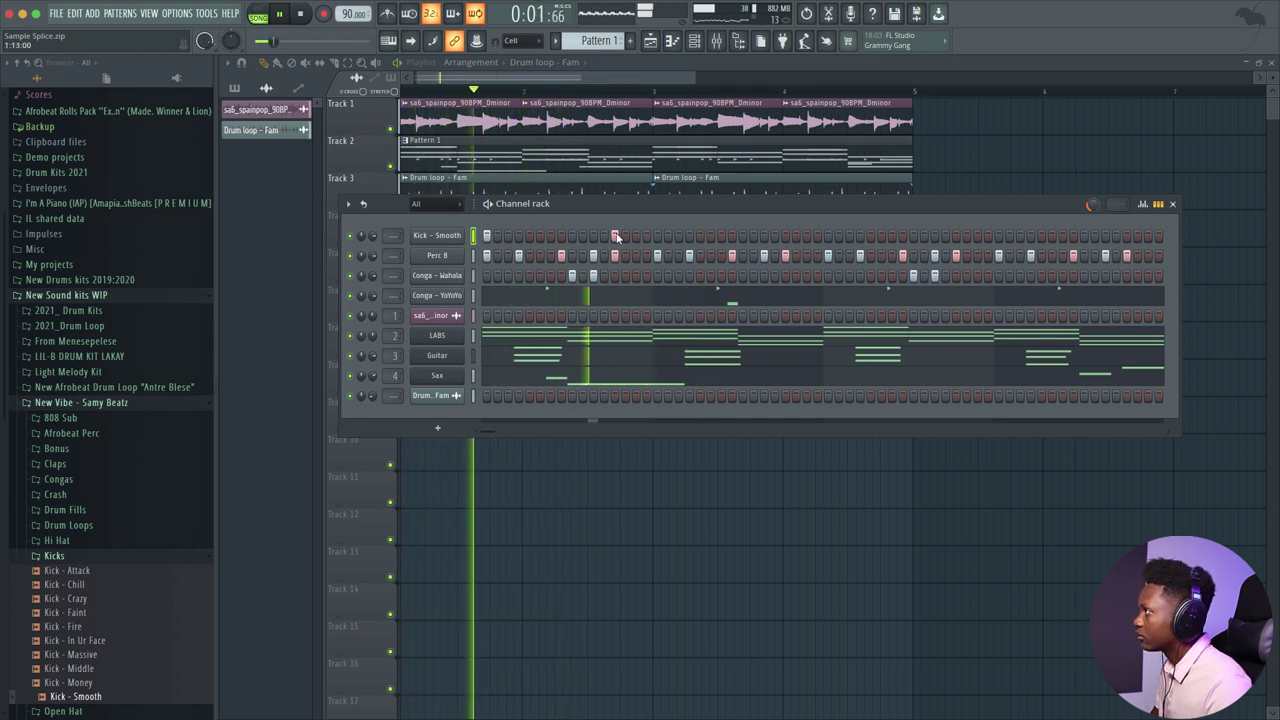
left_click(637, 237)
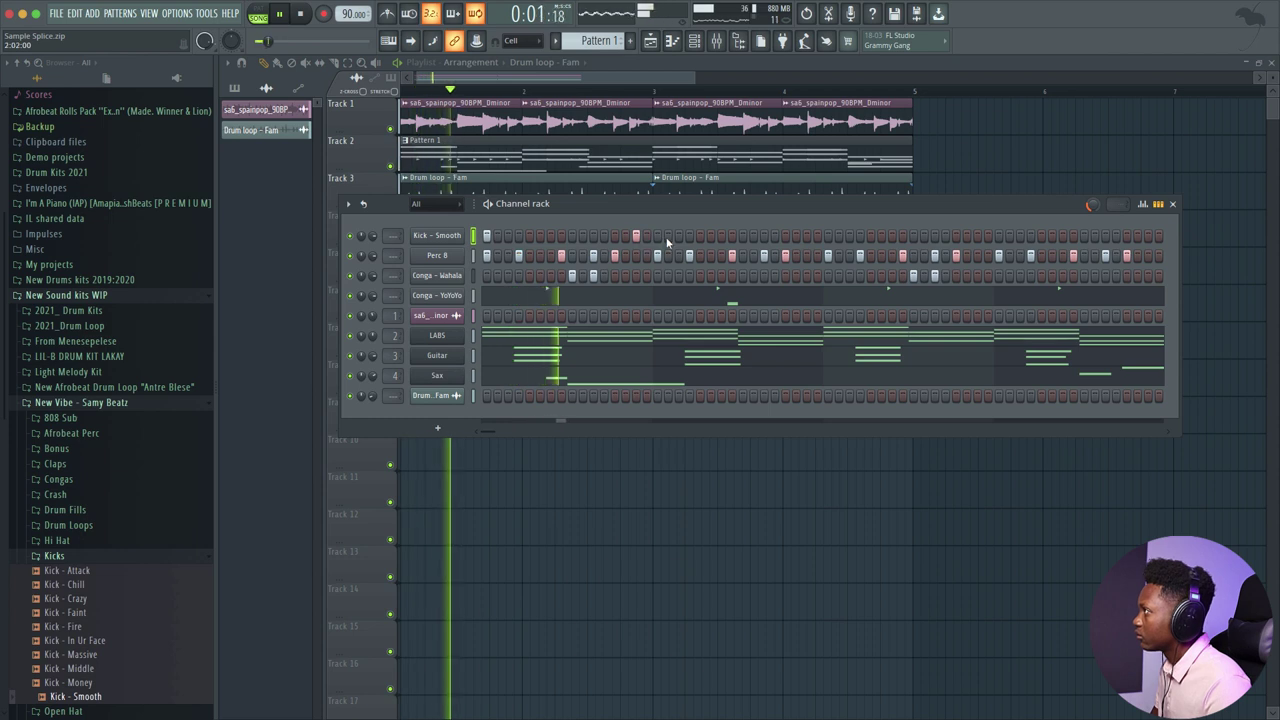
Step: Add Kick - Smooth hits on step 2 of bar 2, steps 1 and 2 of bar 3, and step 11 of bar 4
key("space")
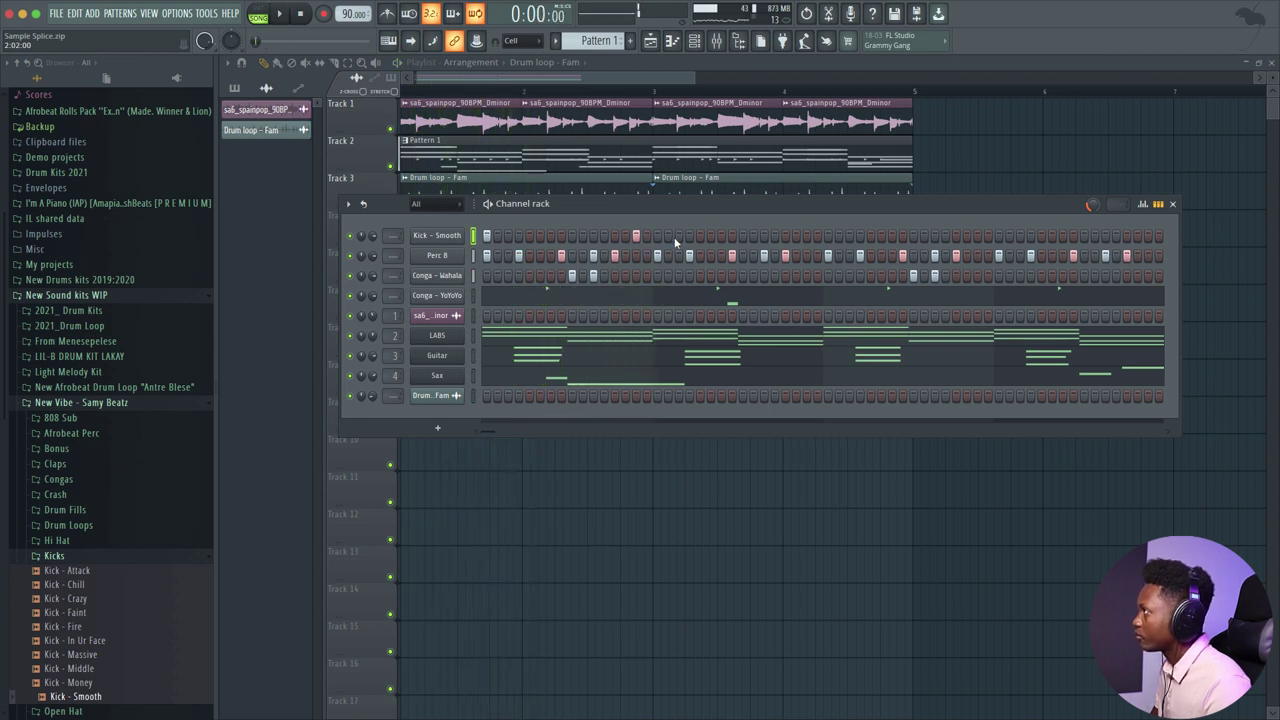
left_click(668, 237)
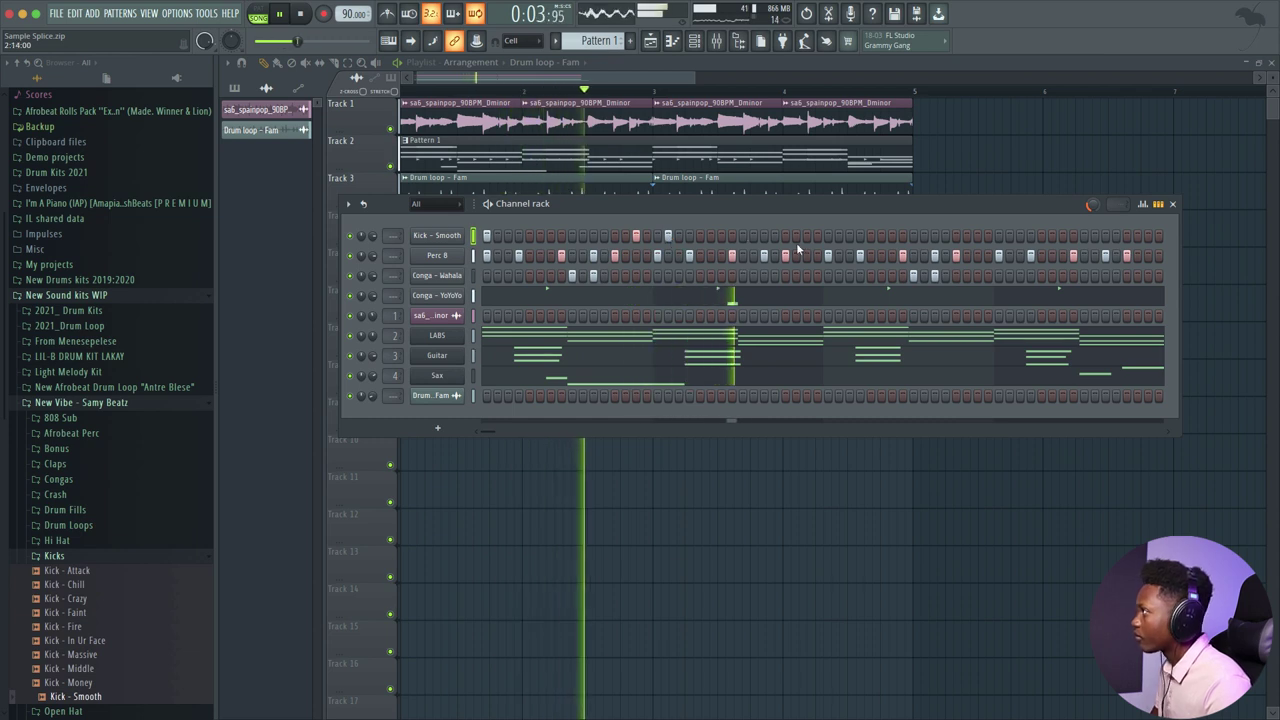
left_click(828, 236)
left_click(838, 236)
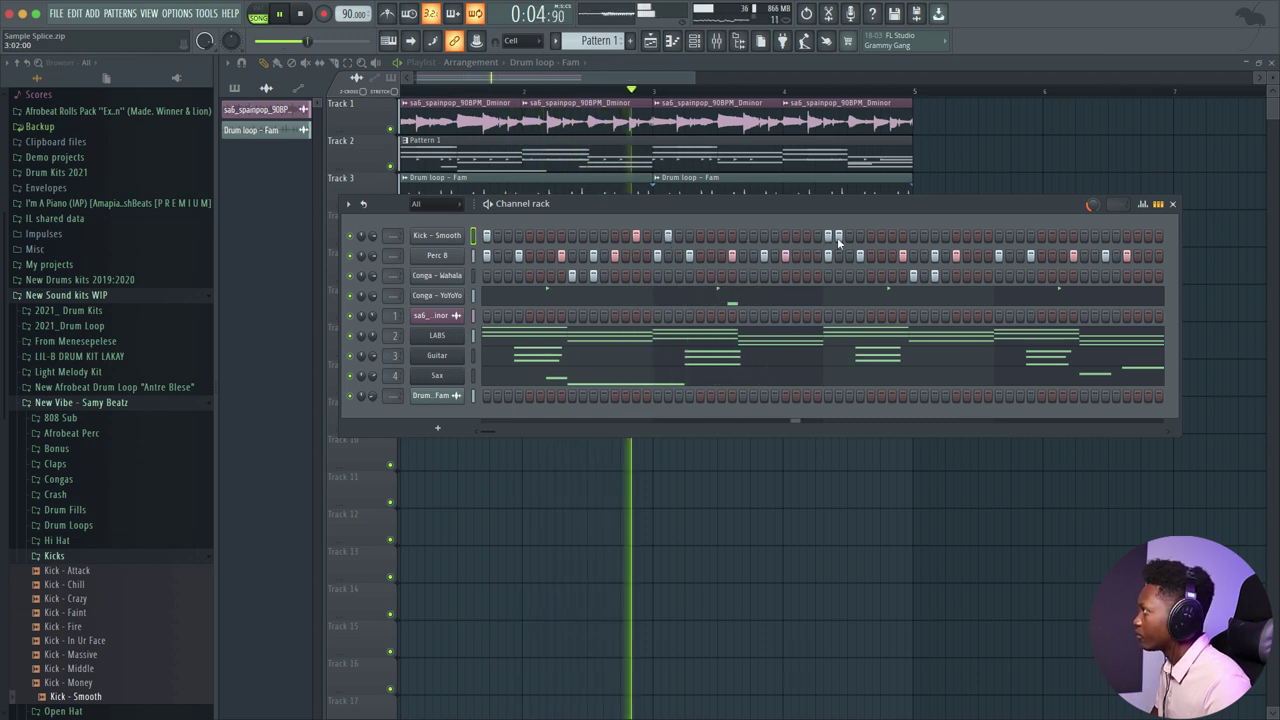
left_click(1105, 236)
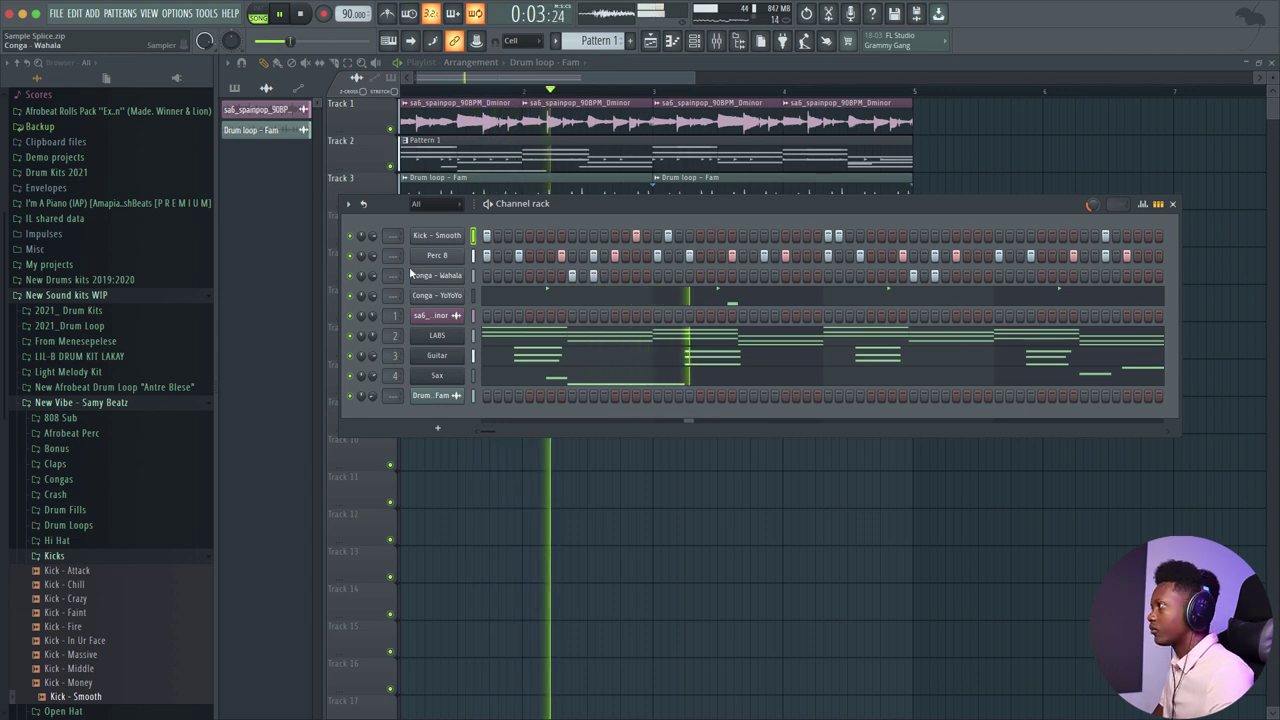
key("space")
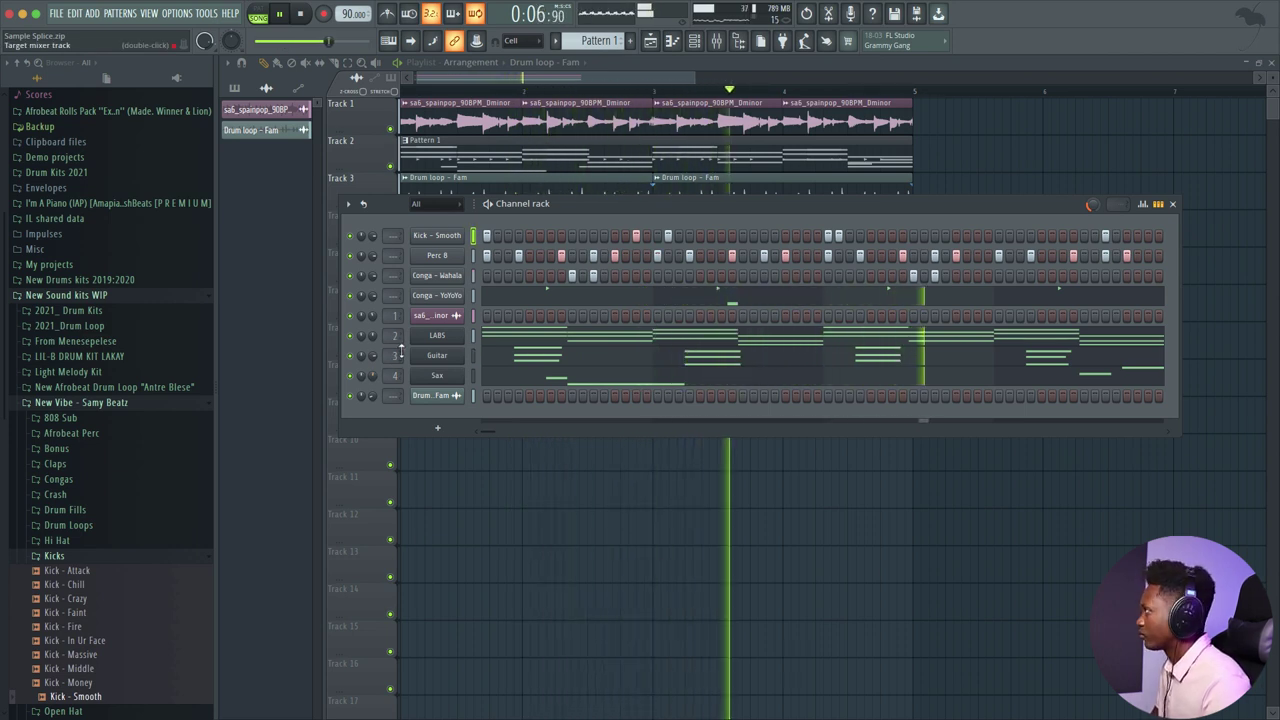
Step: Move the Drum loop - Fam channel up four rows, directly below Conga - YoYoYo
left_click(473, 395)
key("alt+Up")
key("alt+Up")
key("alt+Up")
key("alt+Up")
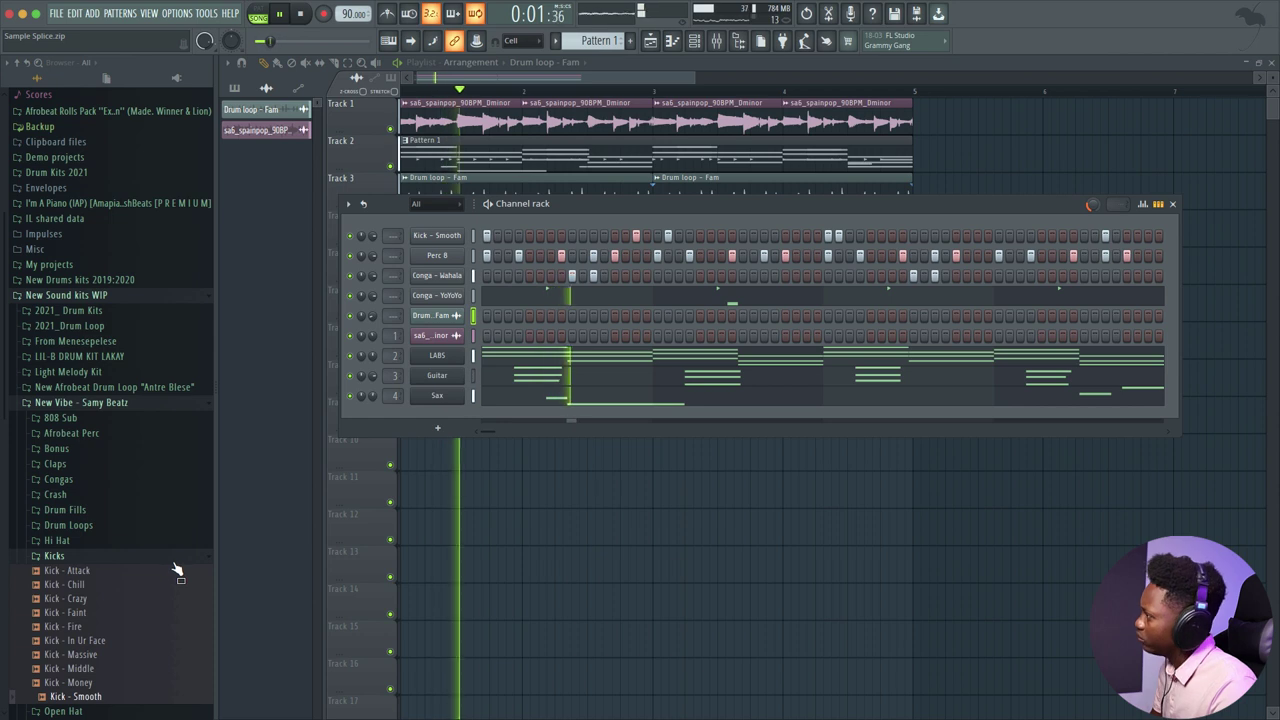
Step: Load Crash - Glitch below the drum loop channel and place a hit on the first step of bar 1
key("space")
key("space")
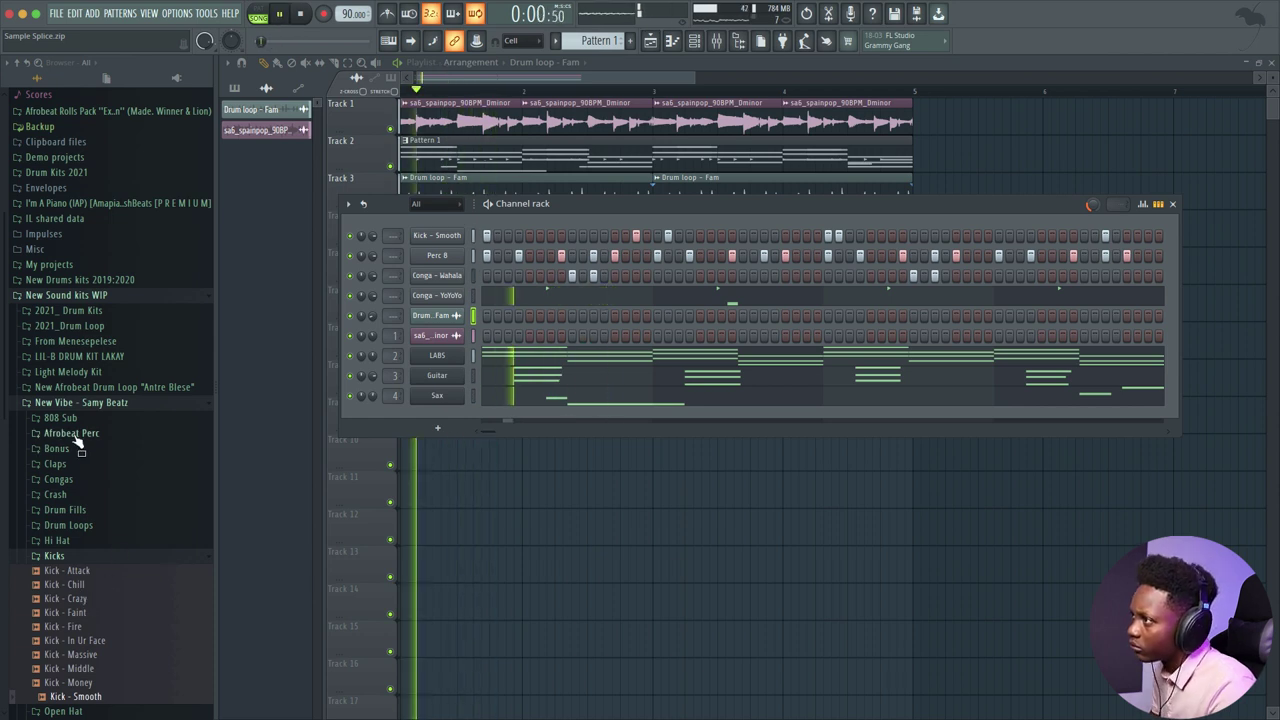
left_click(55, 494)
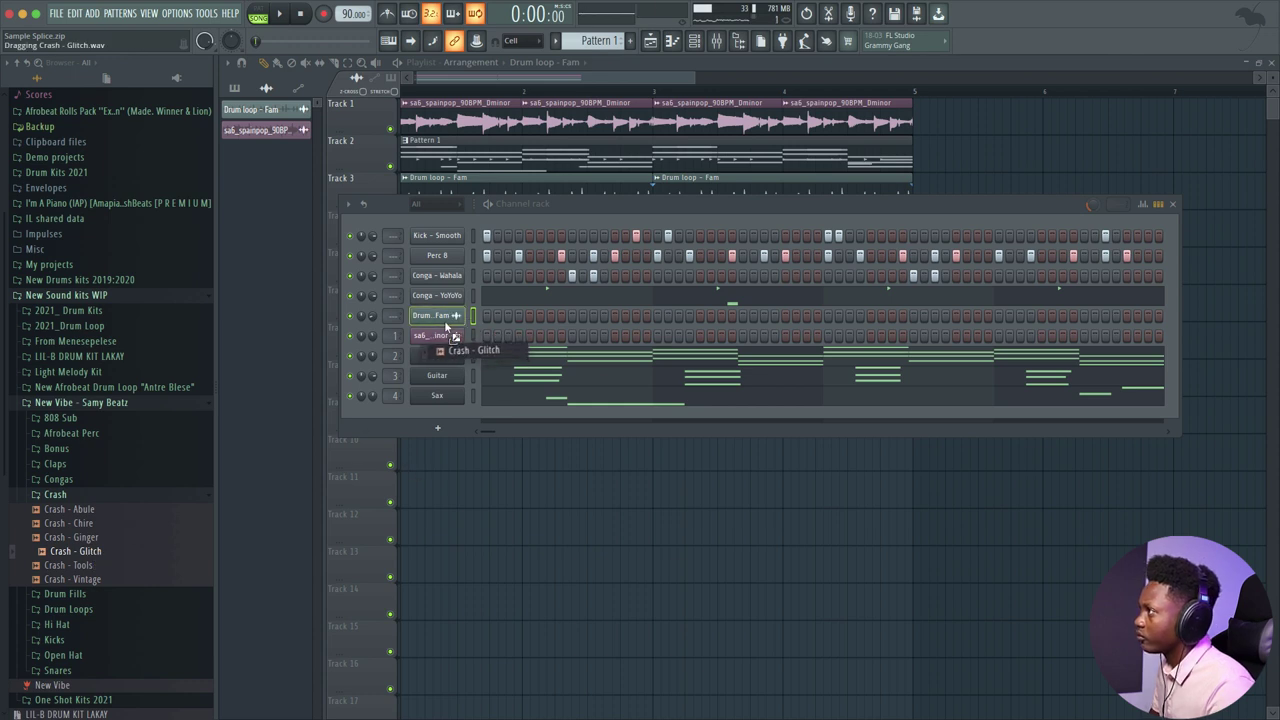
left_click_drag(446, 332, 373, 338)
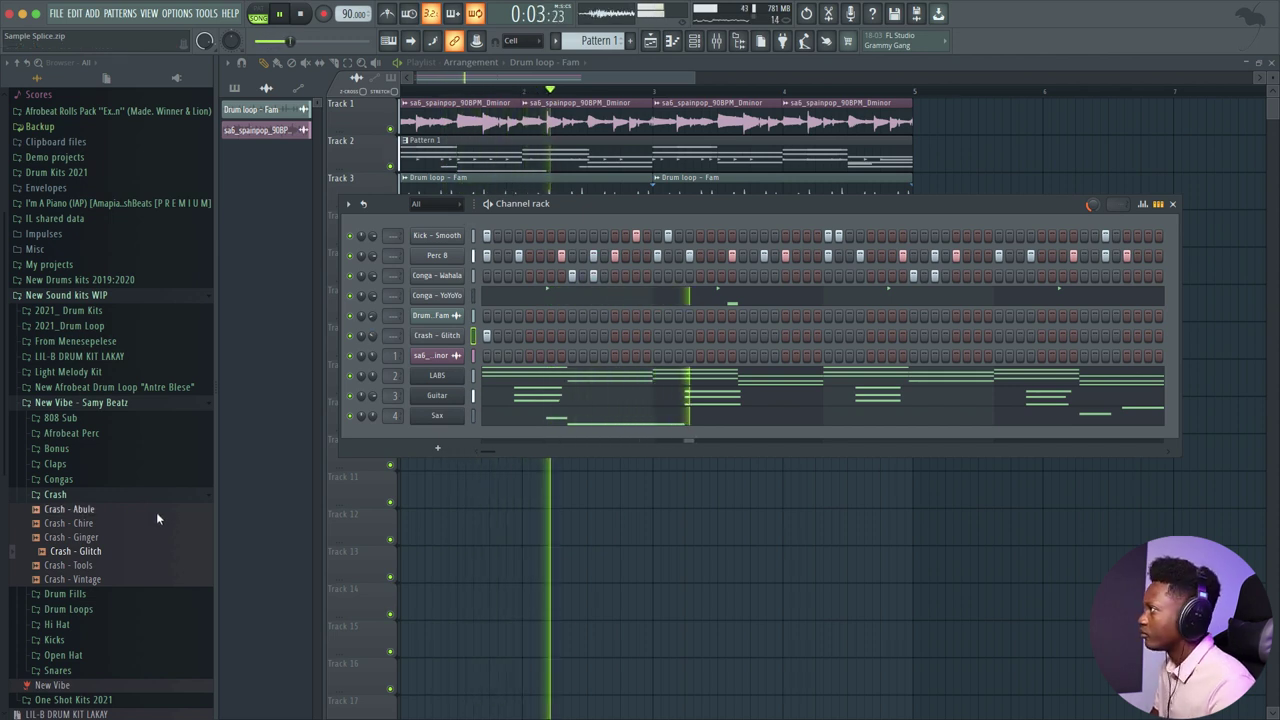
Step: Load Conga - Light, plus Perc 18 and Perc 15 from the Fiya Drum Kit, as channels below Crash - Glitch
left_click(67, 479)
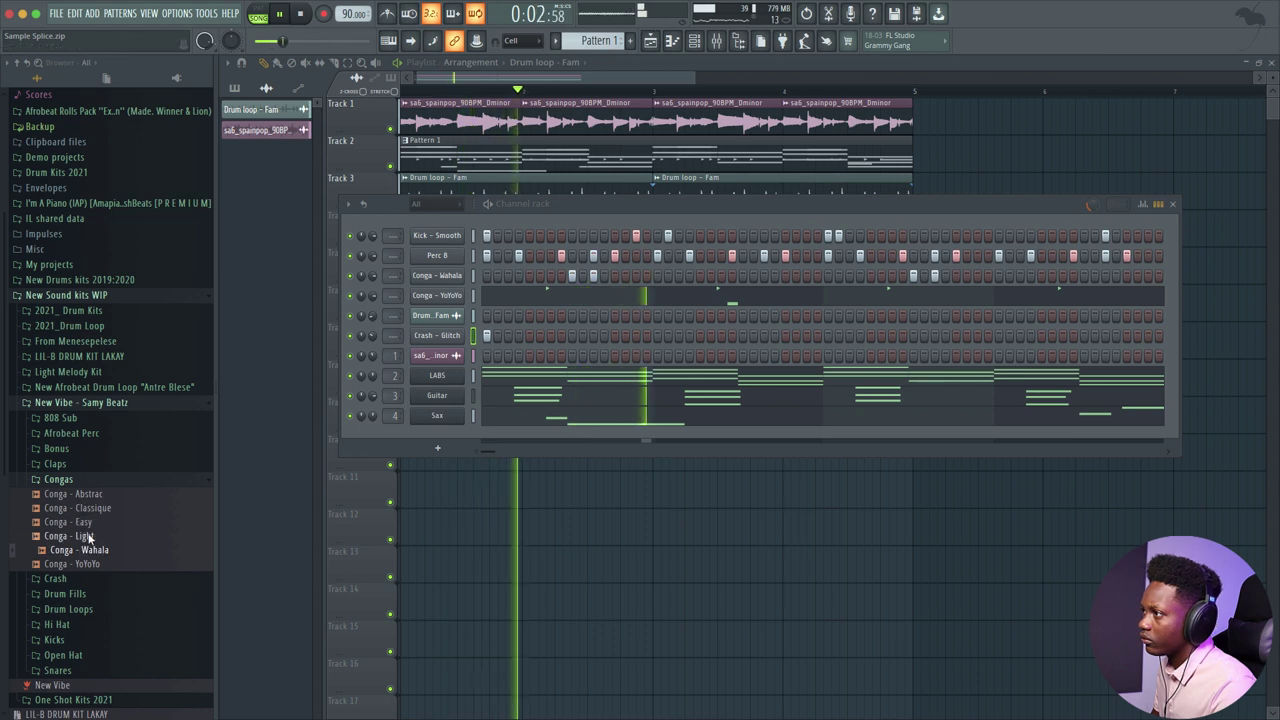
left_click_drag(85, 536, 434, 349)
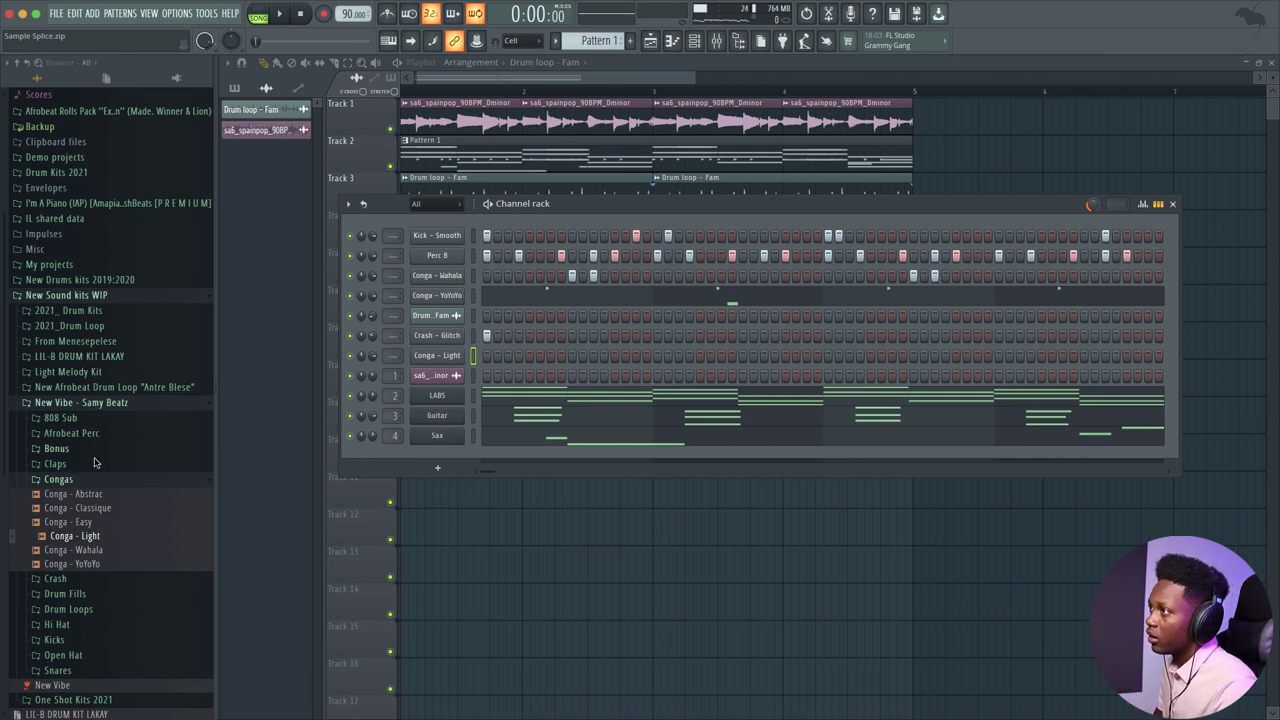
left_click(92, 314)
left_click(100, 380)
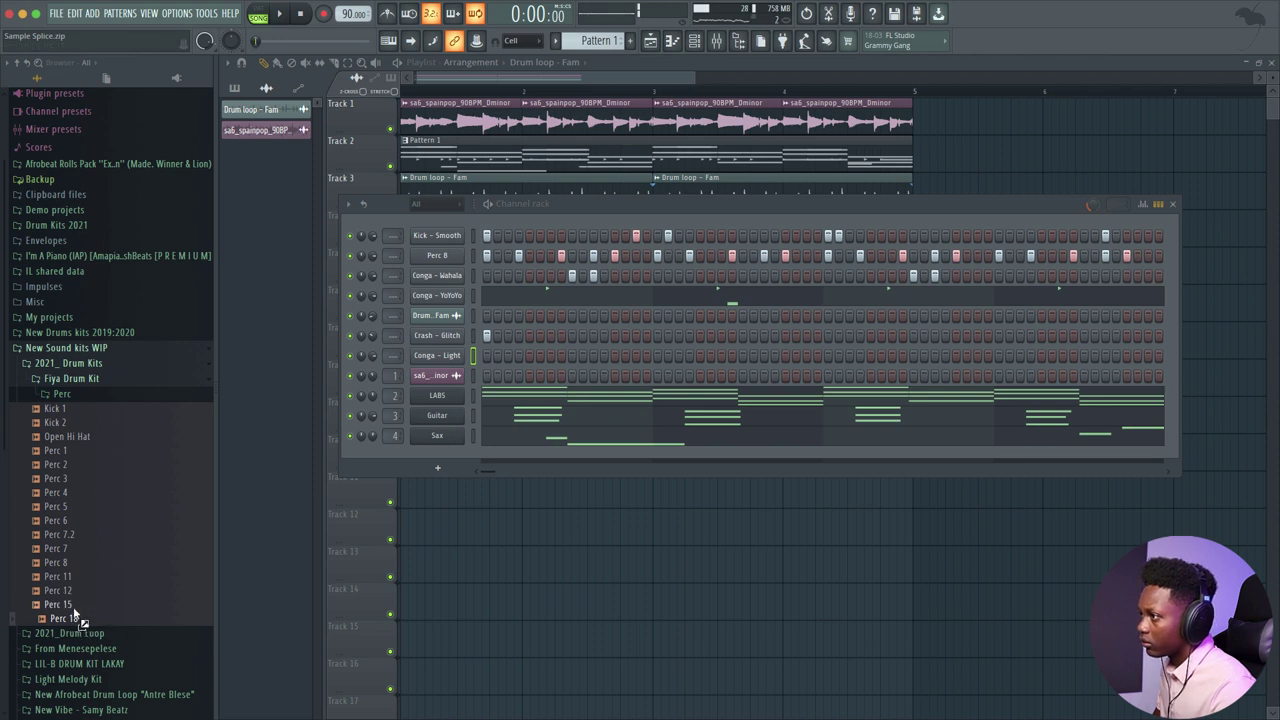
left_click_drag(438, 381, 465, 393)
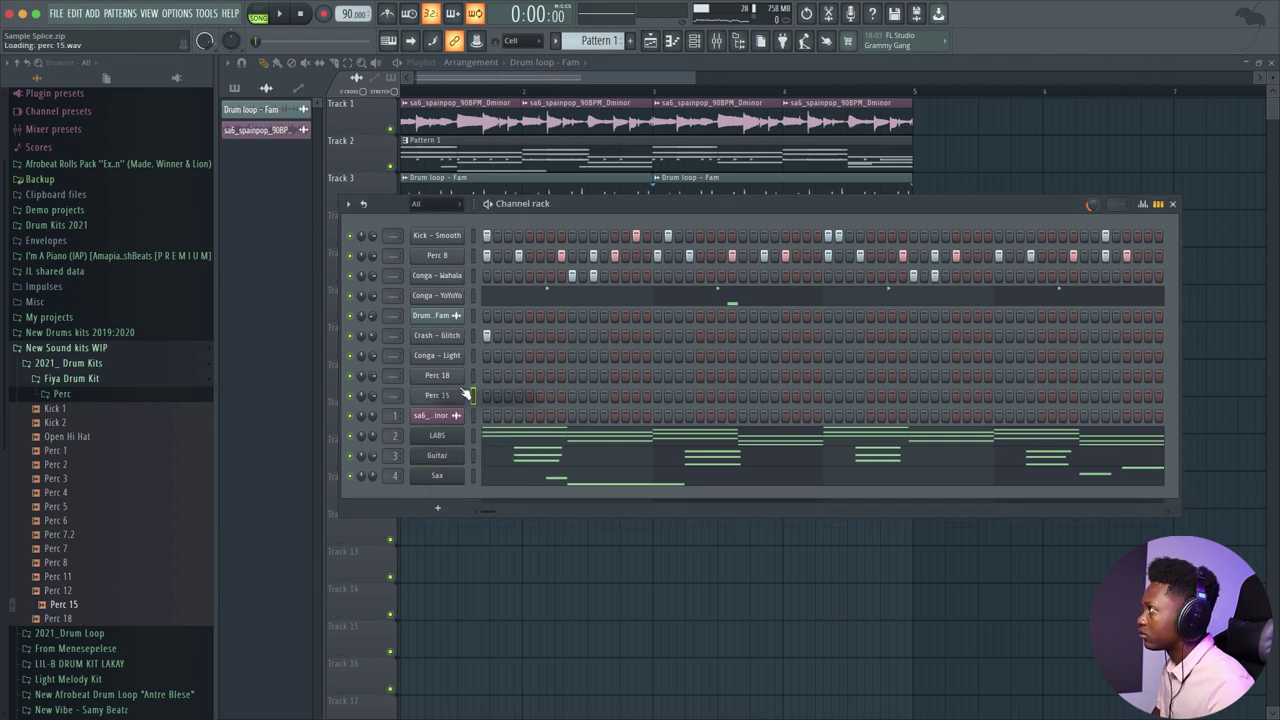
Step: Record from the start of bar 4, playing a Perc 18 hit on step 7 and a Perc 15 hit on step 11
left_click(787, 93)
key("space")
left_click(696, 41)
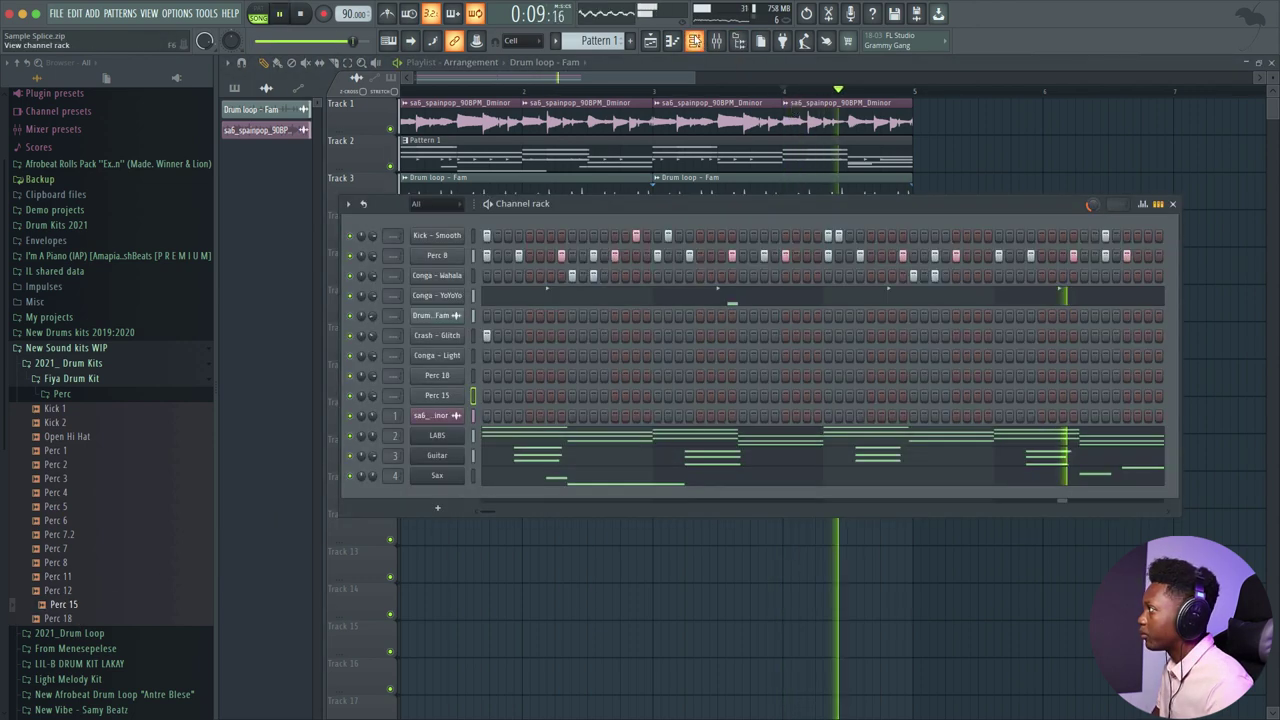
key("space")
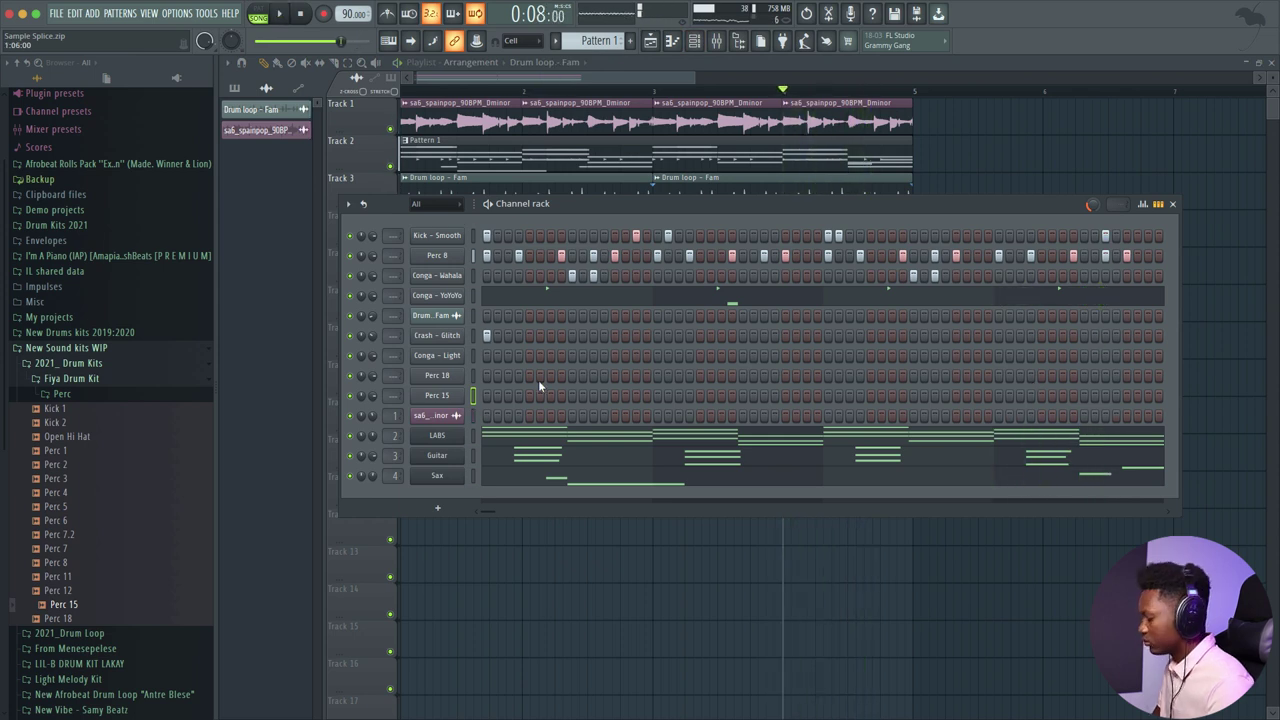
left_click(476, 371)
key("space")
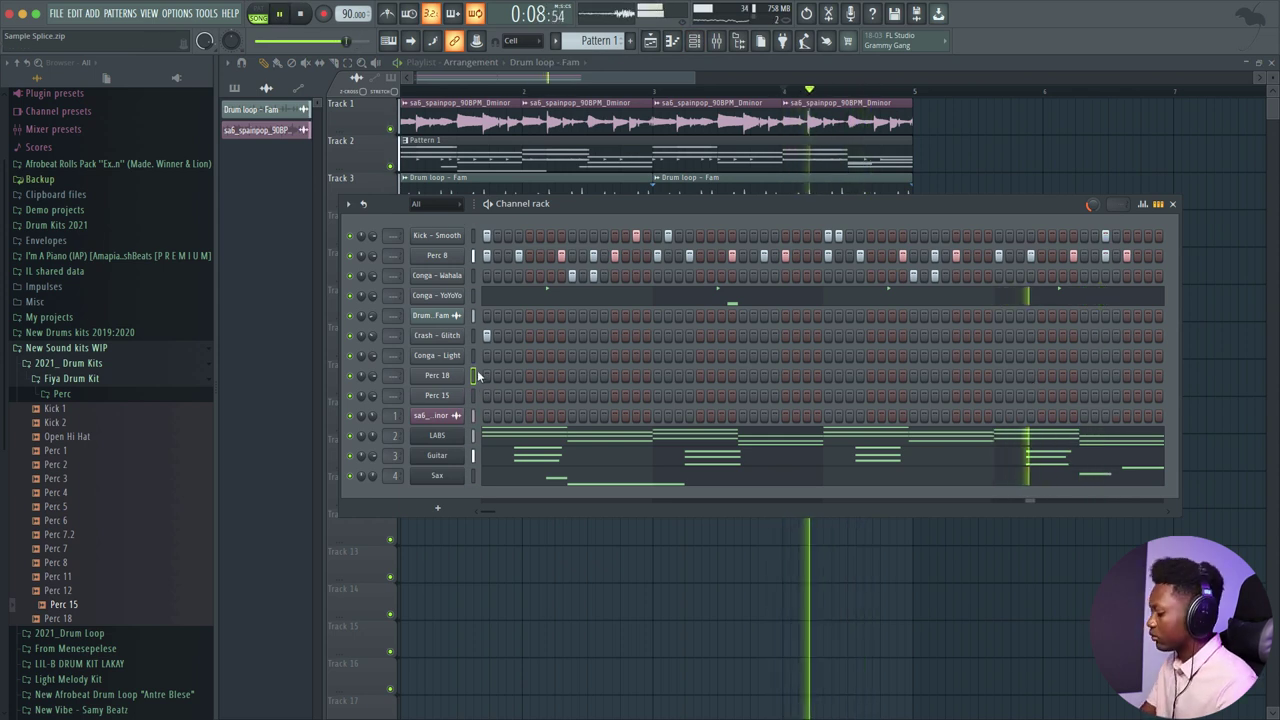
key("space")
key("space")
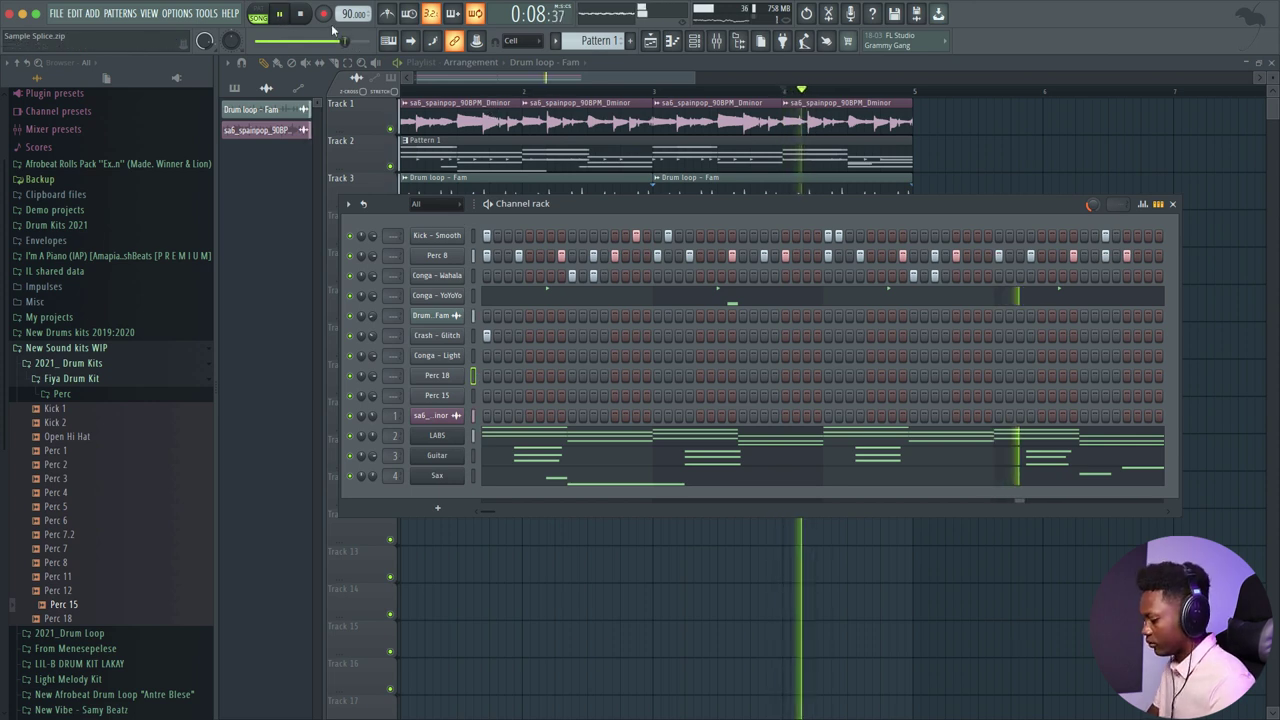
key("z")
key("space")
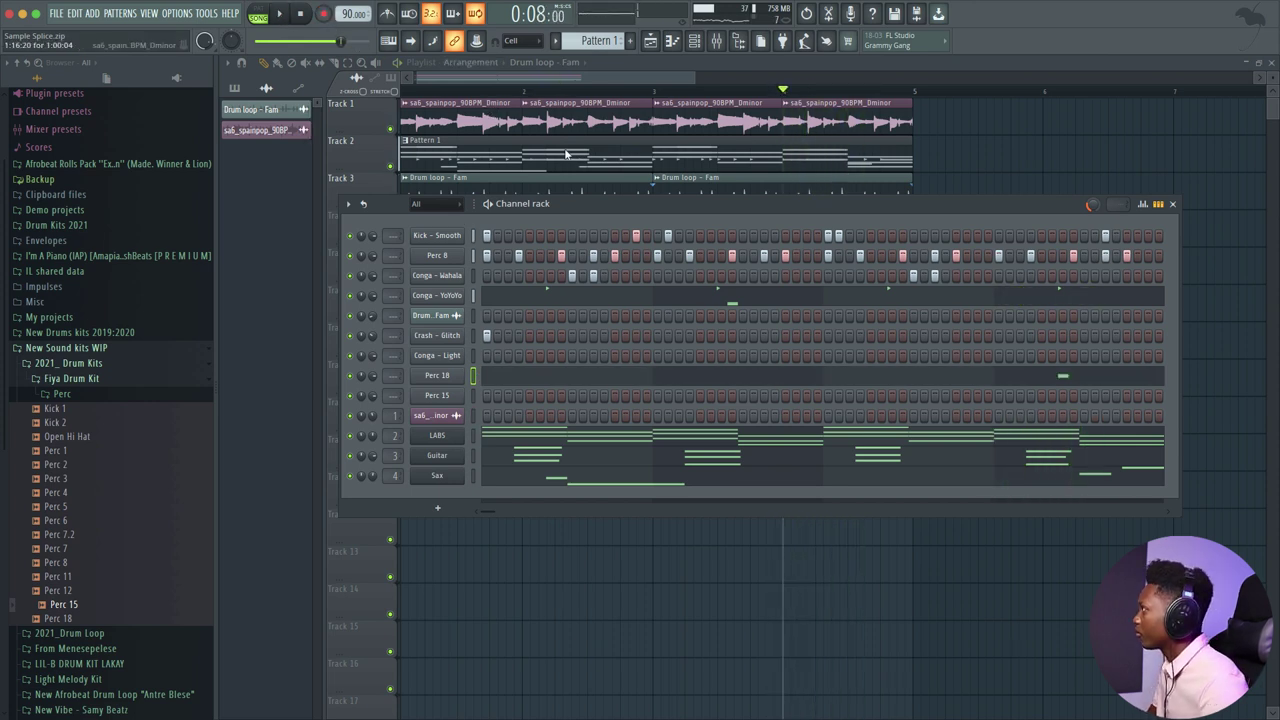
key("space")
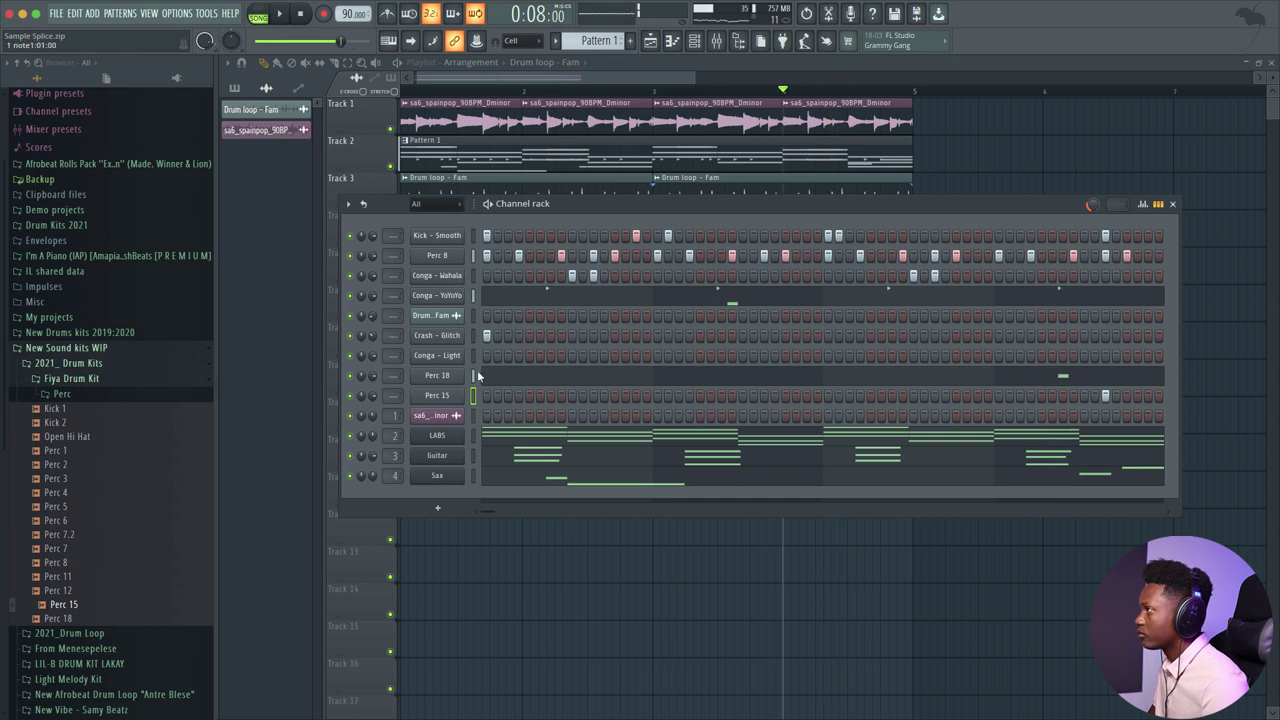
Step: Remove the recorded Perc 18 hit and place it on step 8 of bar 4 instead
key("super+z")
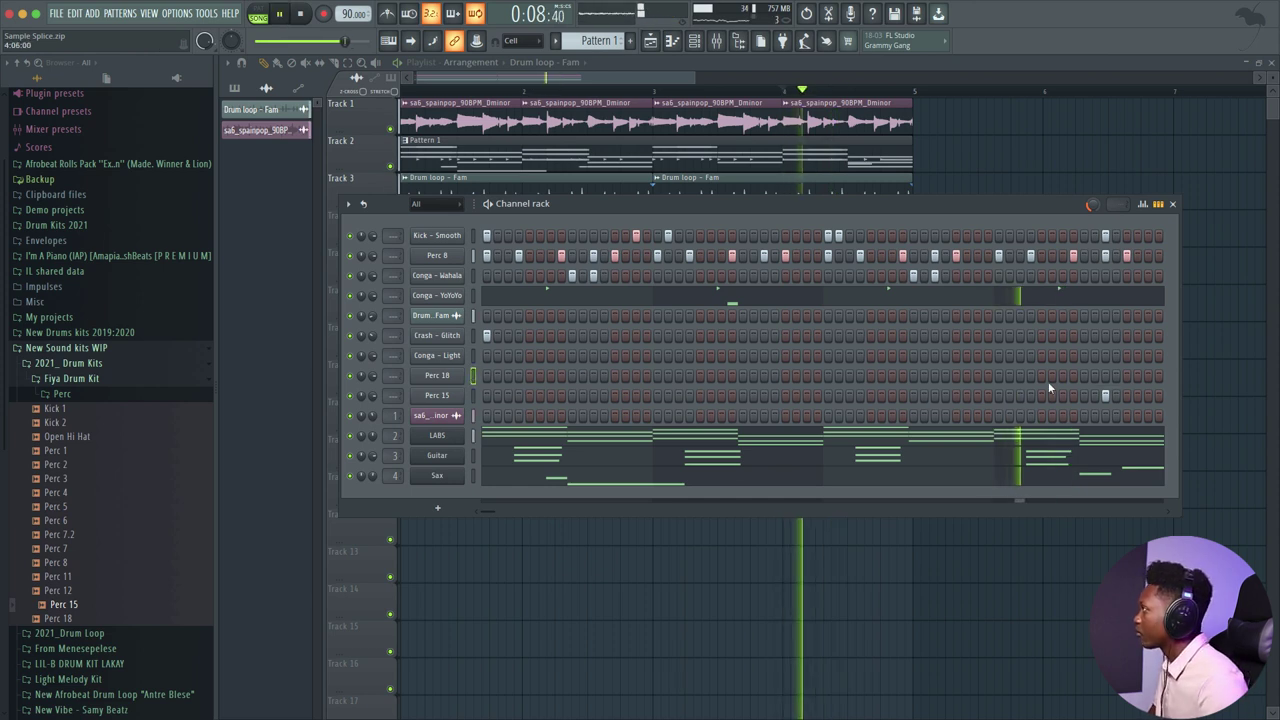
left_click(1062, 376)
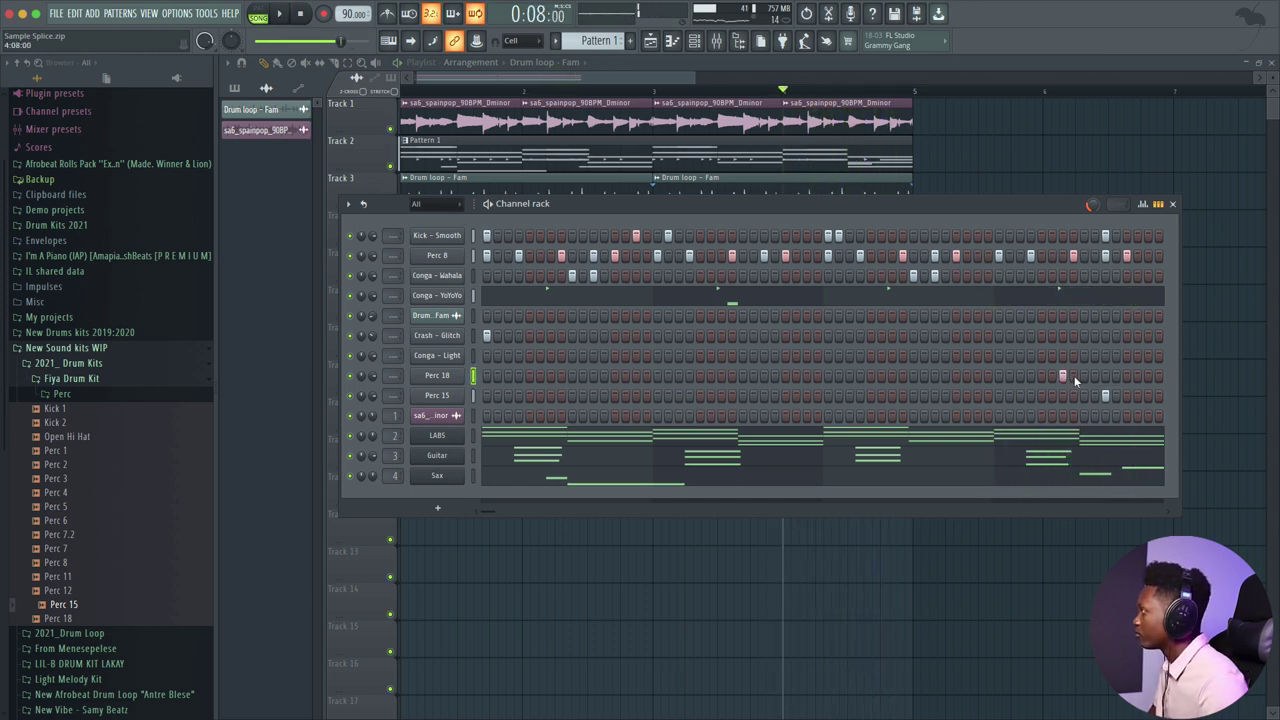
left_click(1072, 376)
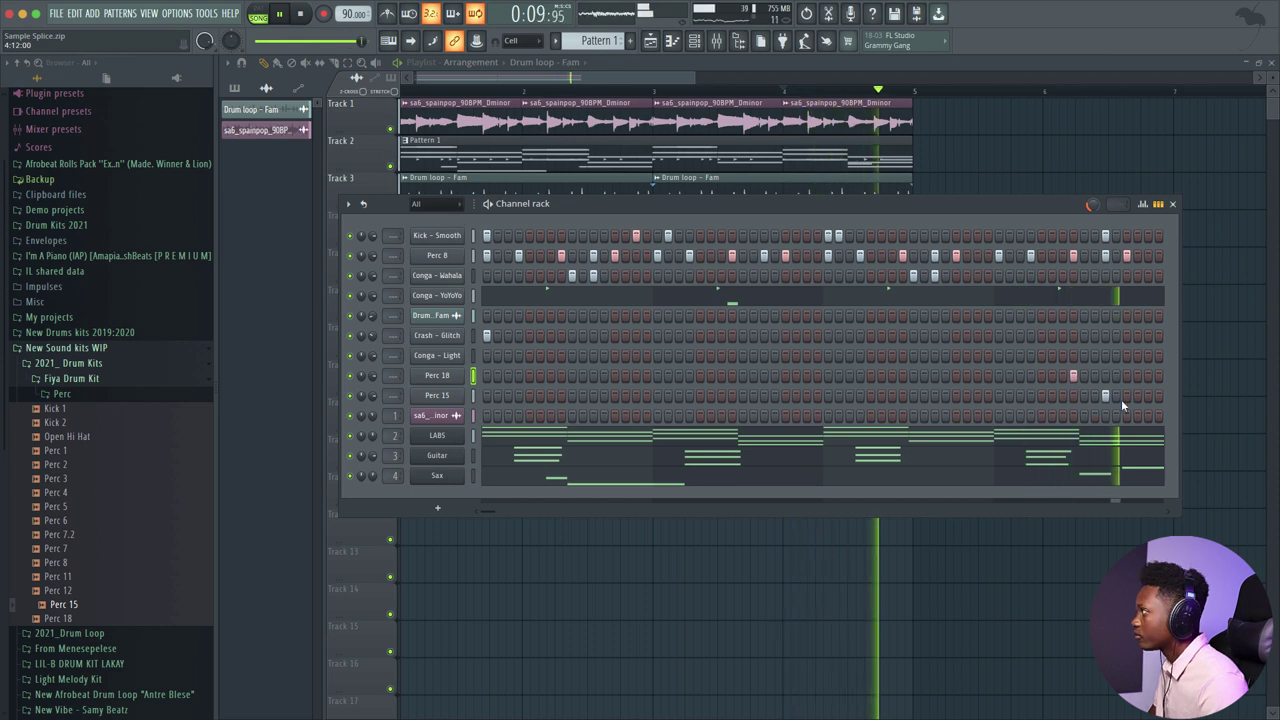
Step: Add three C5 notes to Conga - Light across the last beat of bar 4, with the snap set to 1/3 beat
right_click(450, 366)
left_click(500, 353)
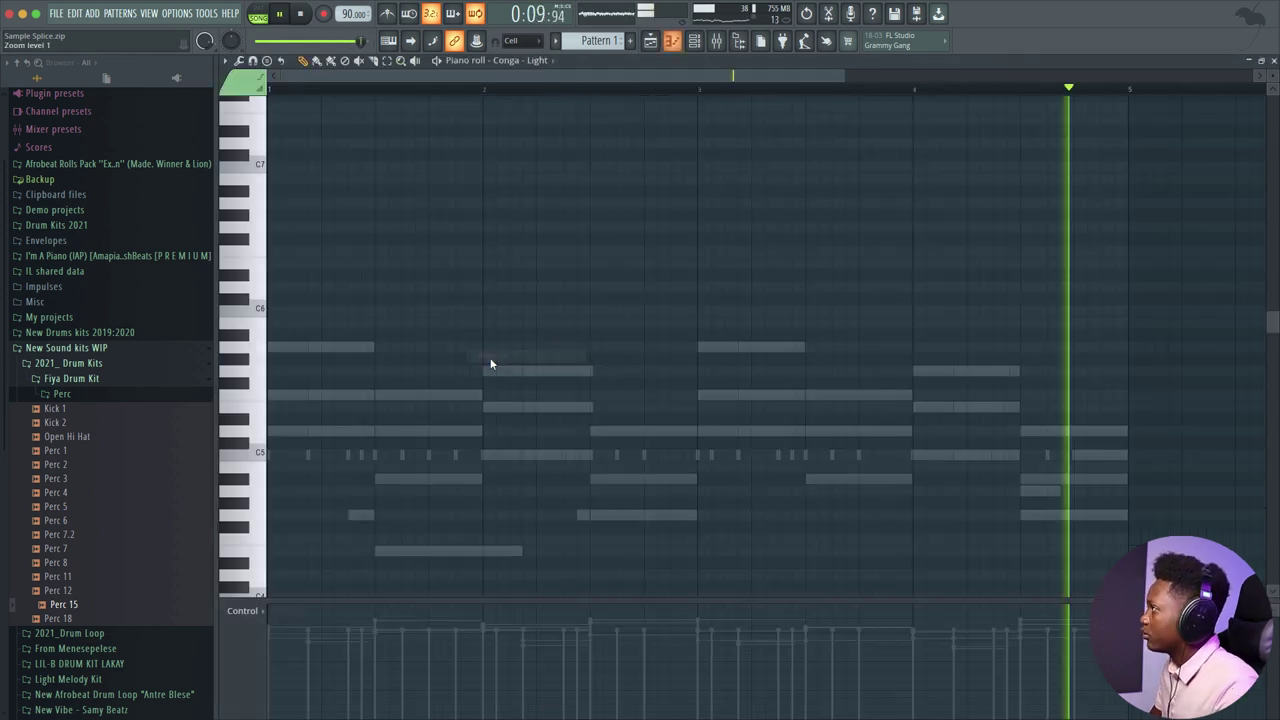
left_click(520, 41)
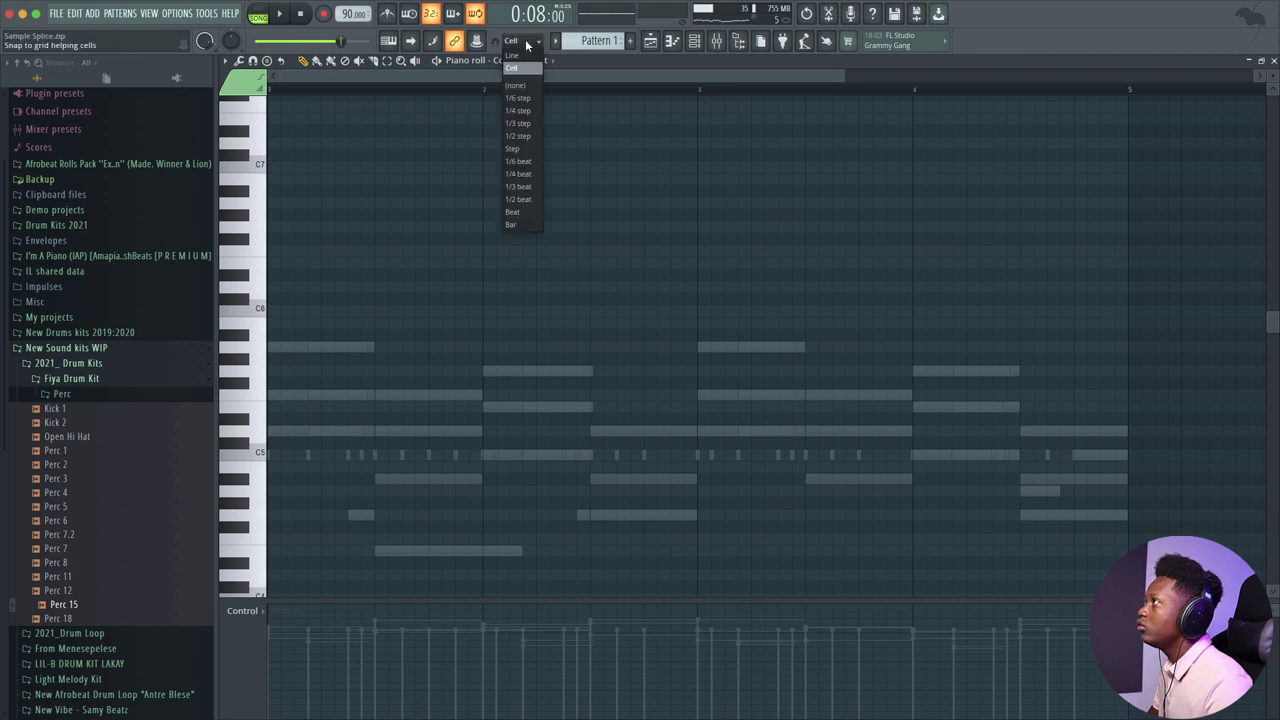
left_click(520, 187)
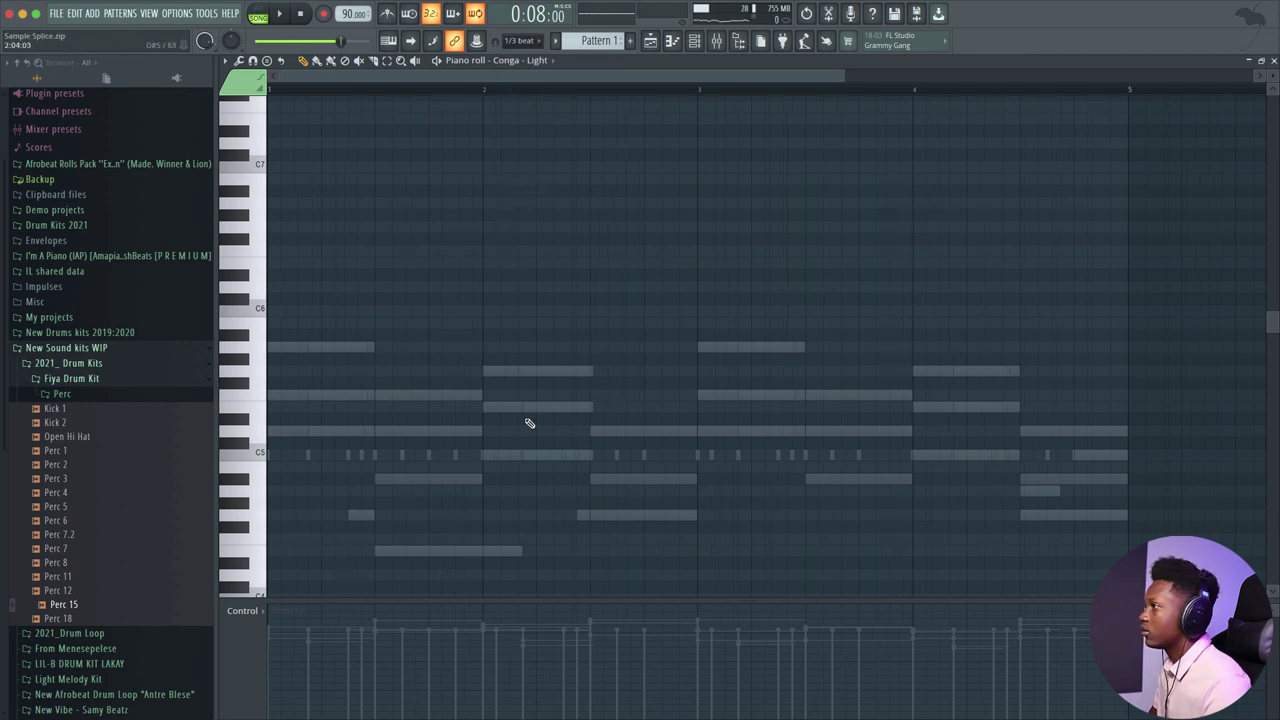
key("space")
left_click(1079, 455)
left_click(1097, 455)
left_click(1119, 458)
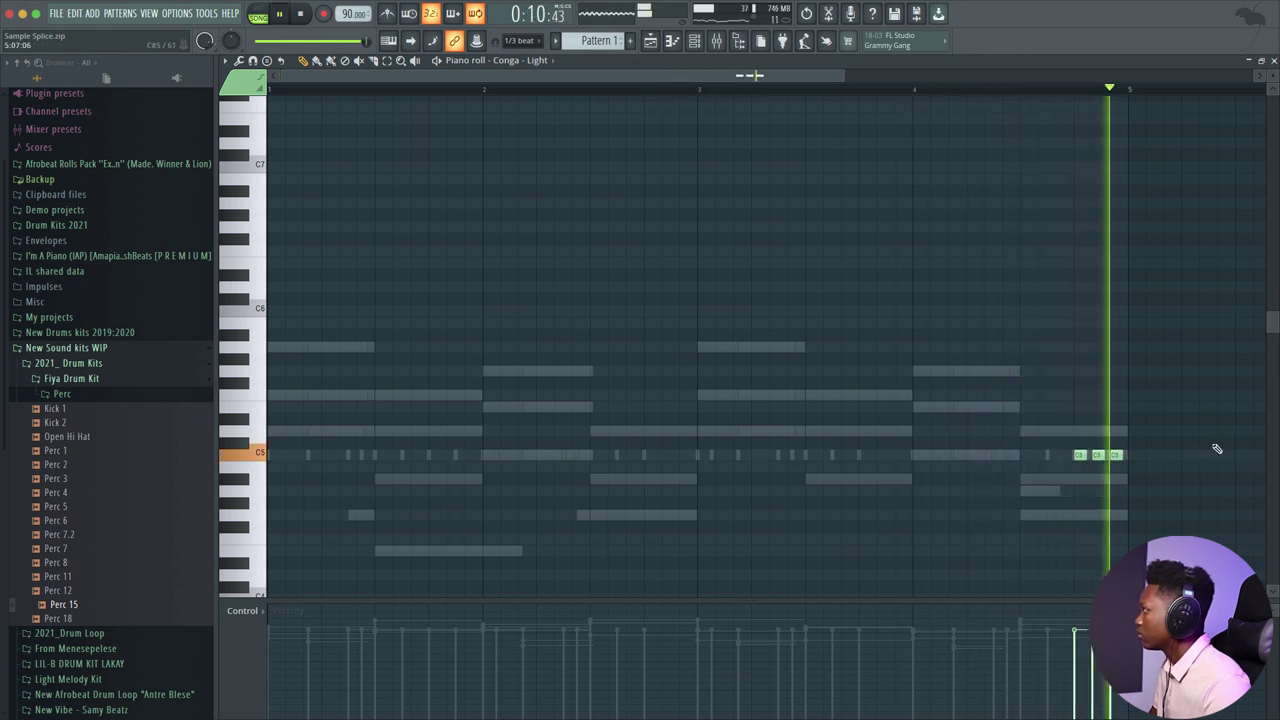
left_click(1273, 61)
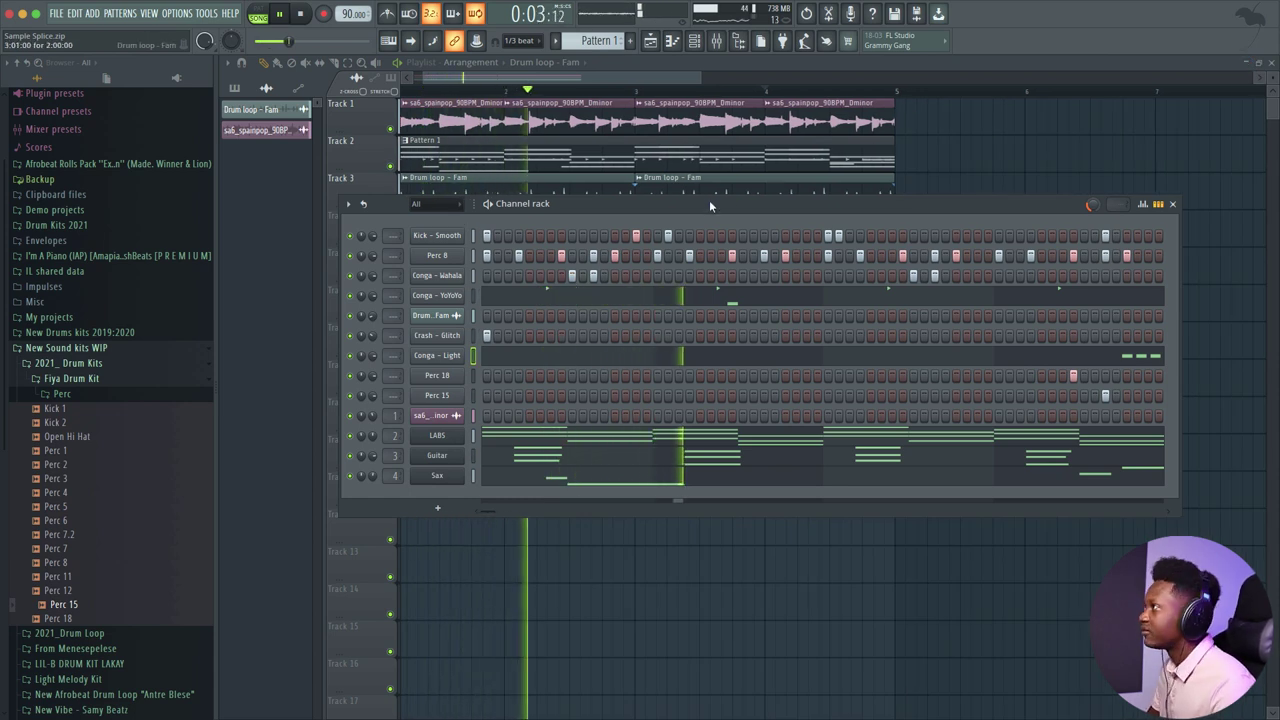
key("space")
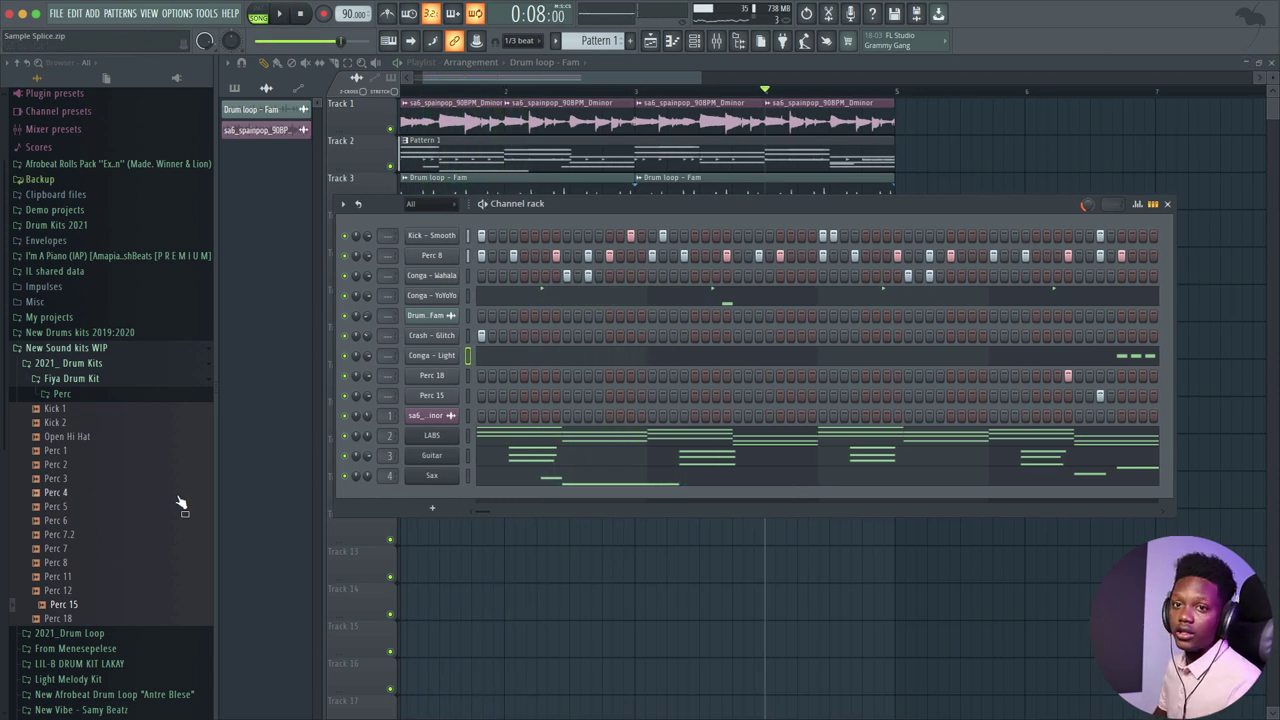
Step: Load Gwo Vant from the One Shot Kits 2021 folder as a new channel below Sax and open its piano roll
scroll(181, 504, "down", 3)
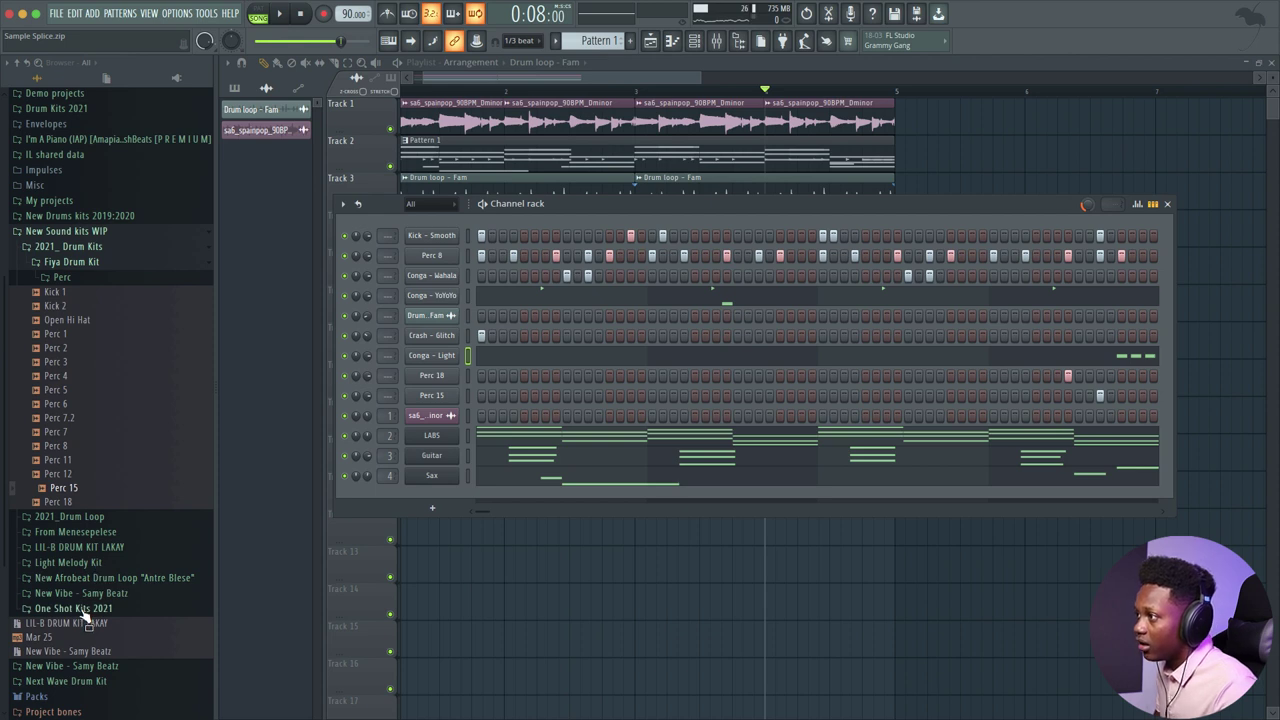
left_click(84, 610)
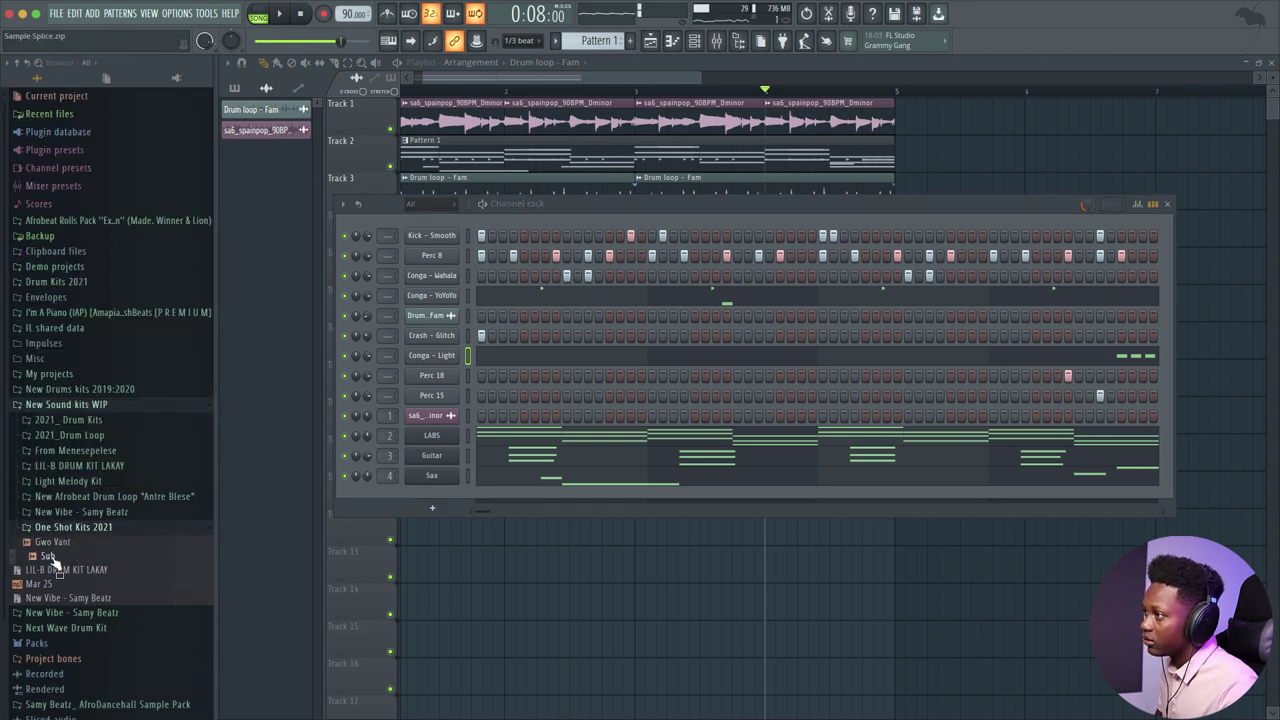
left_click_drag(432, 498, 433, 498)
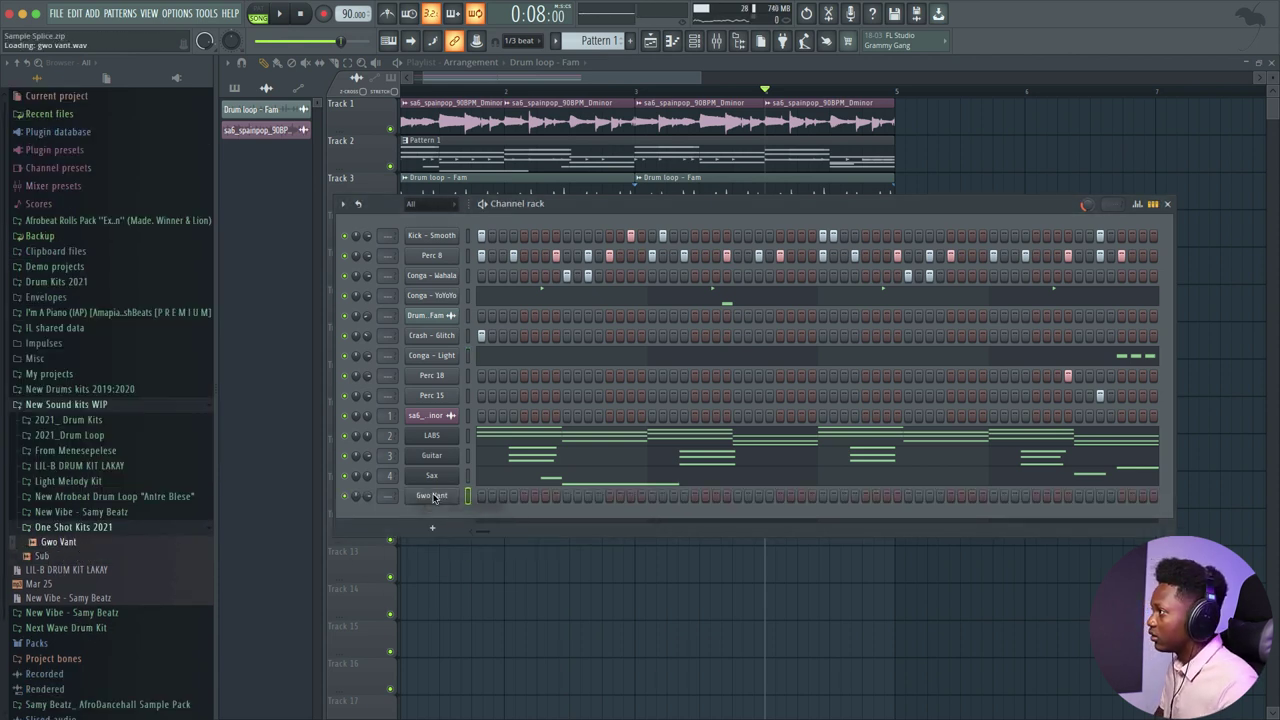
right_click(434, 496)
left_click(491, 495)
Step: Play the arrangement from the start and try out a bass line with the Gwo Vant sound
key("space")
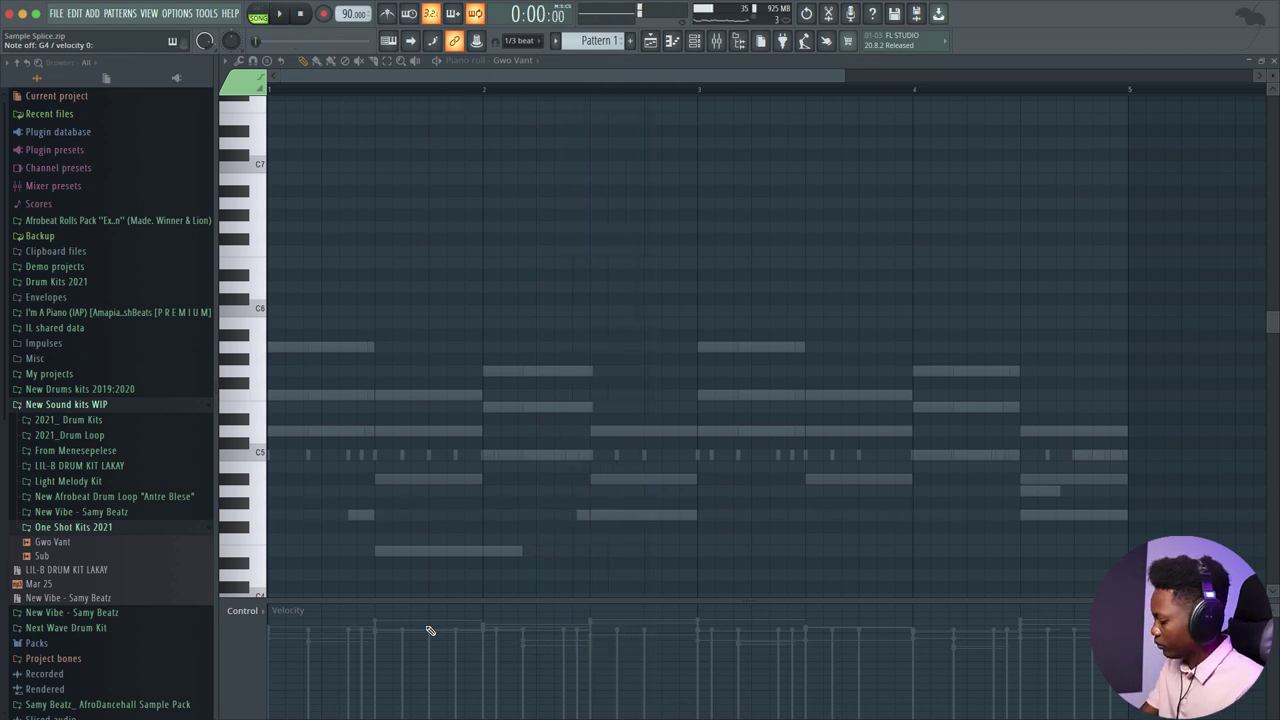
key("space")
key("space")
key("space")
key("space")
key("space")
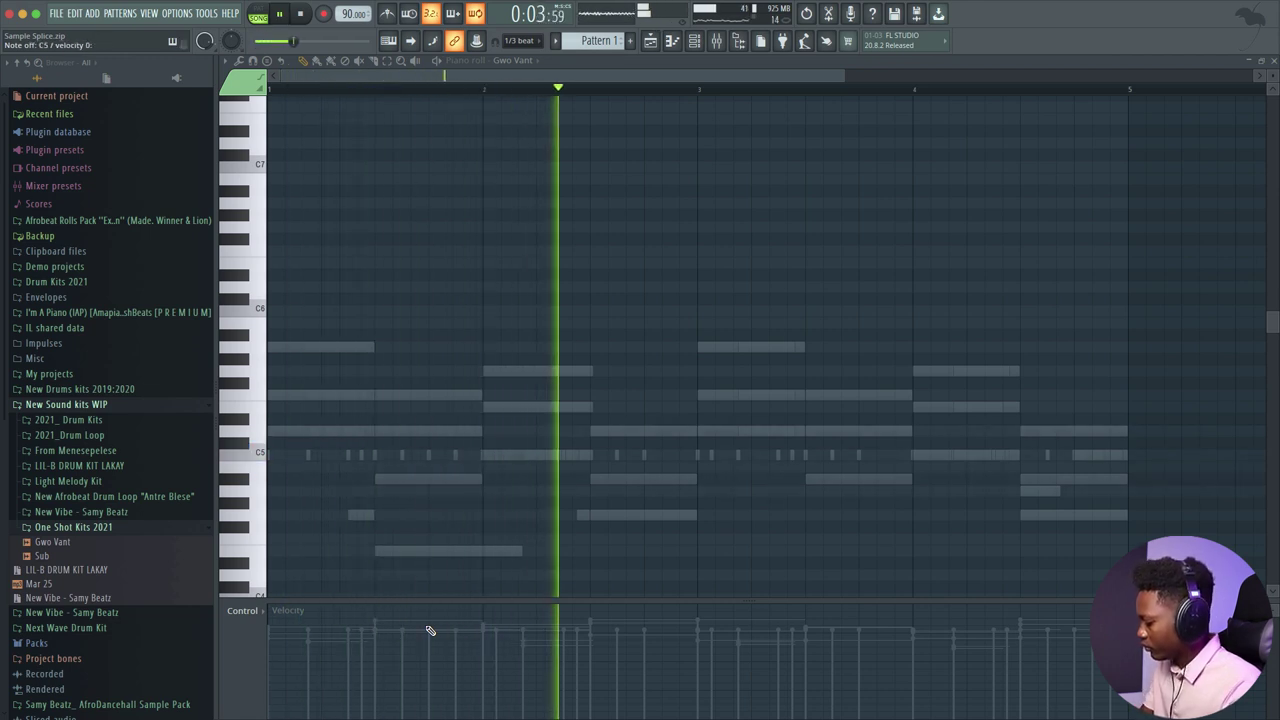
key("space")
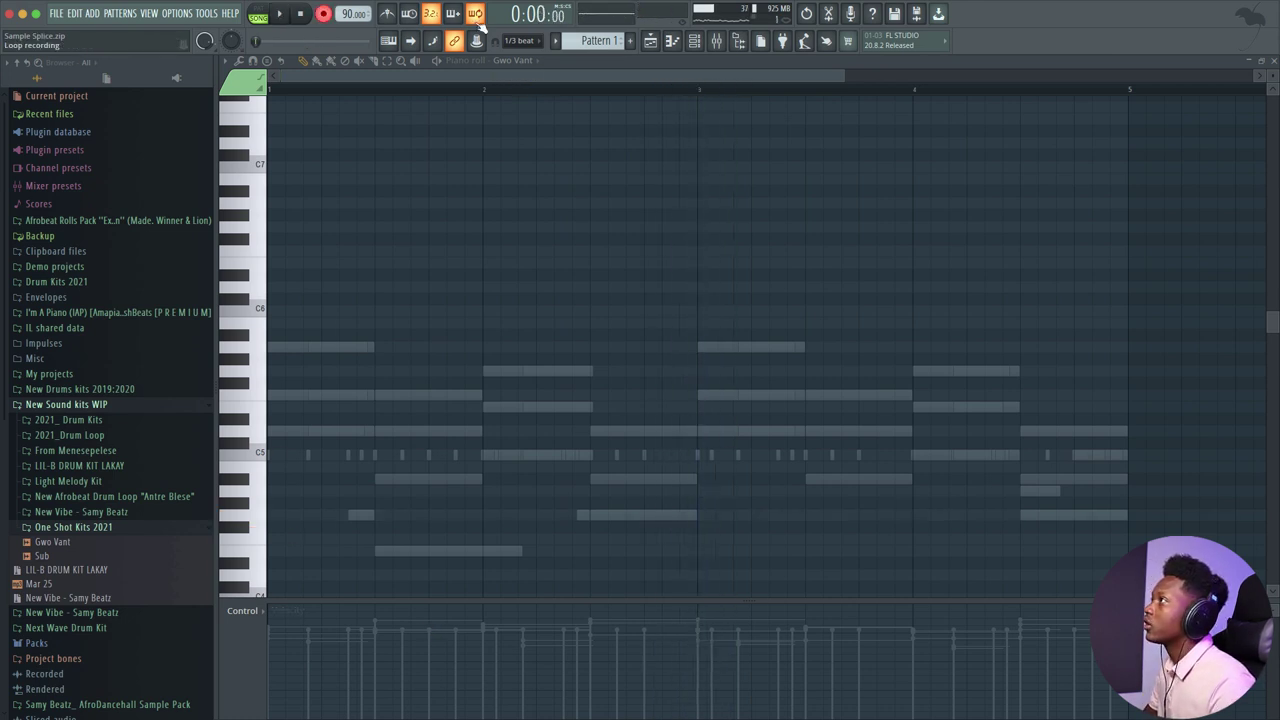
Step: Set the snap to 1/4 step and record the Gwo Vant bass line over bars 1 and 2 using D5, A#4, A4, C5 and G4
left_click(511, 41)
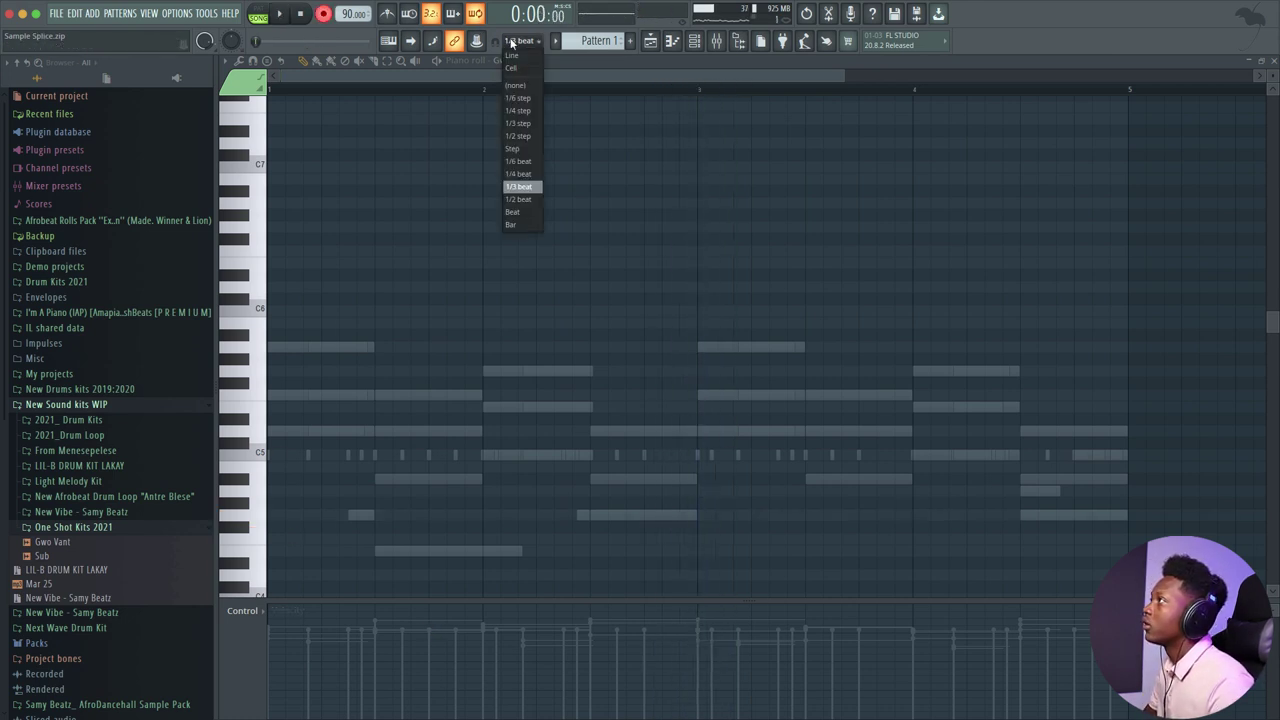
left_click(519, 111)
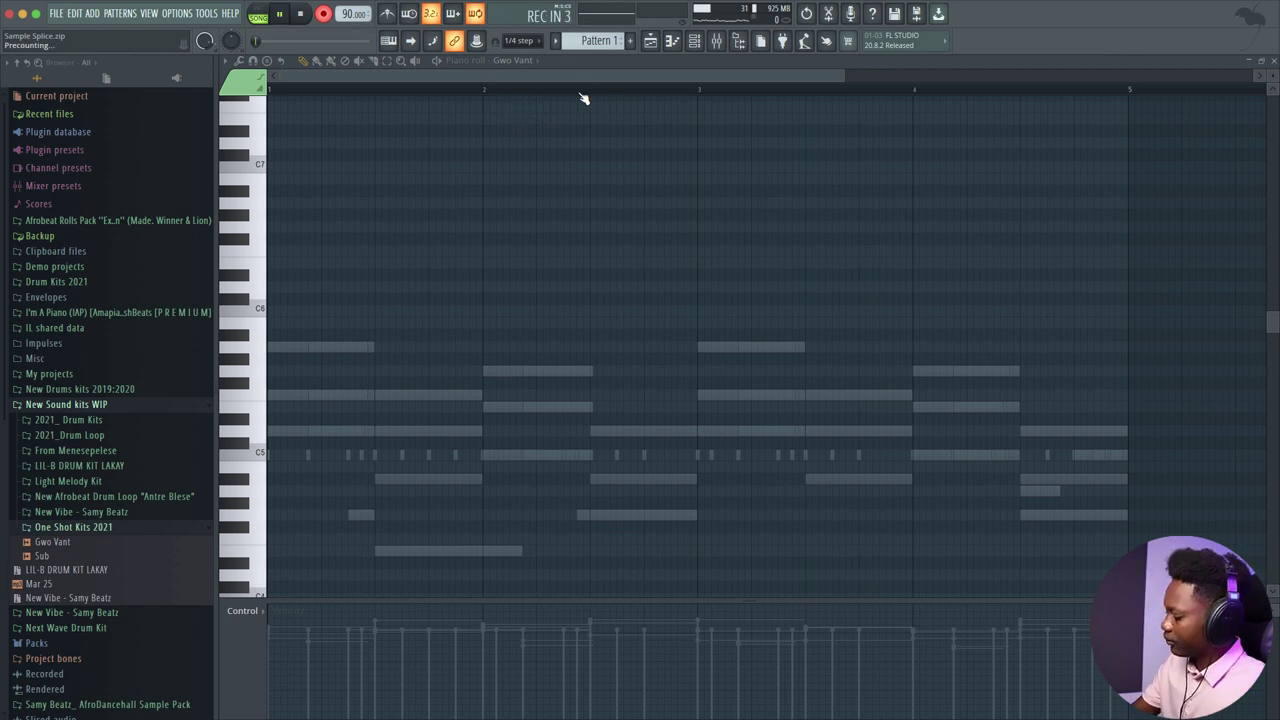
key("space")
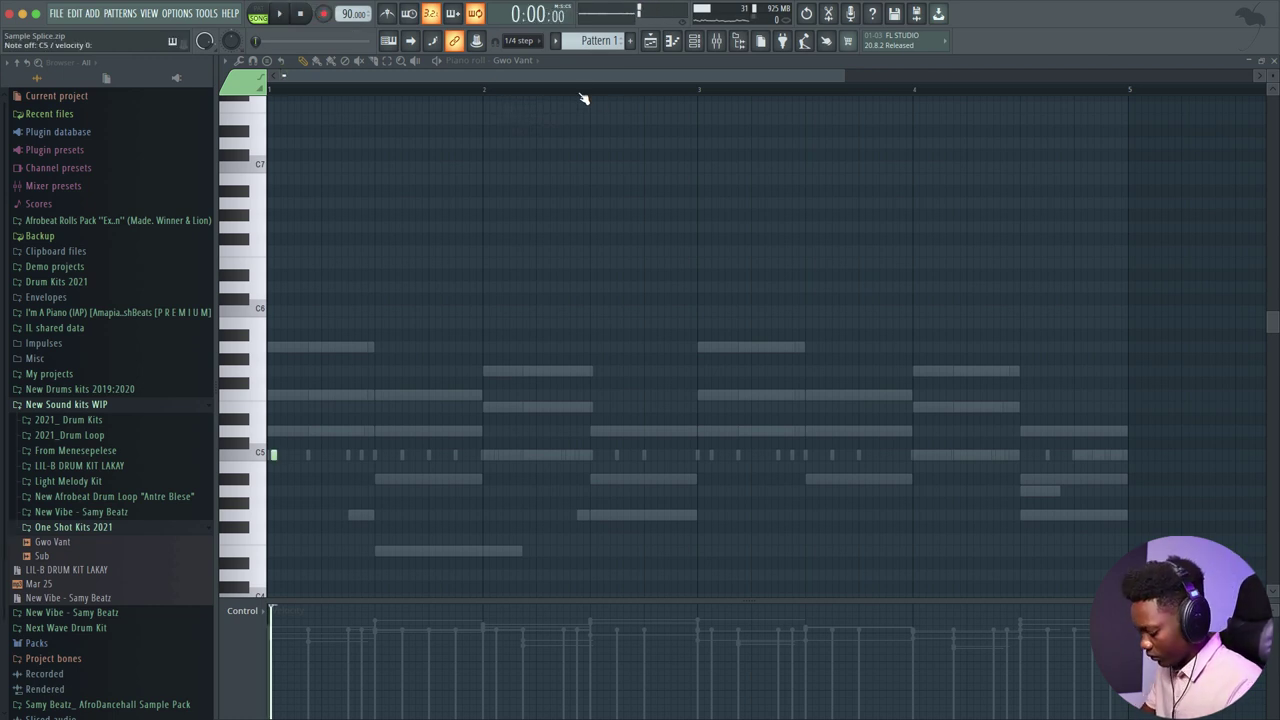
key("space")
key("space")
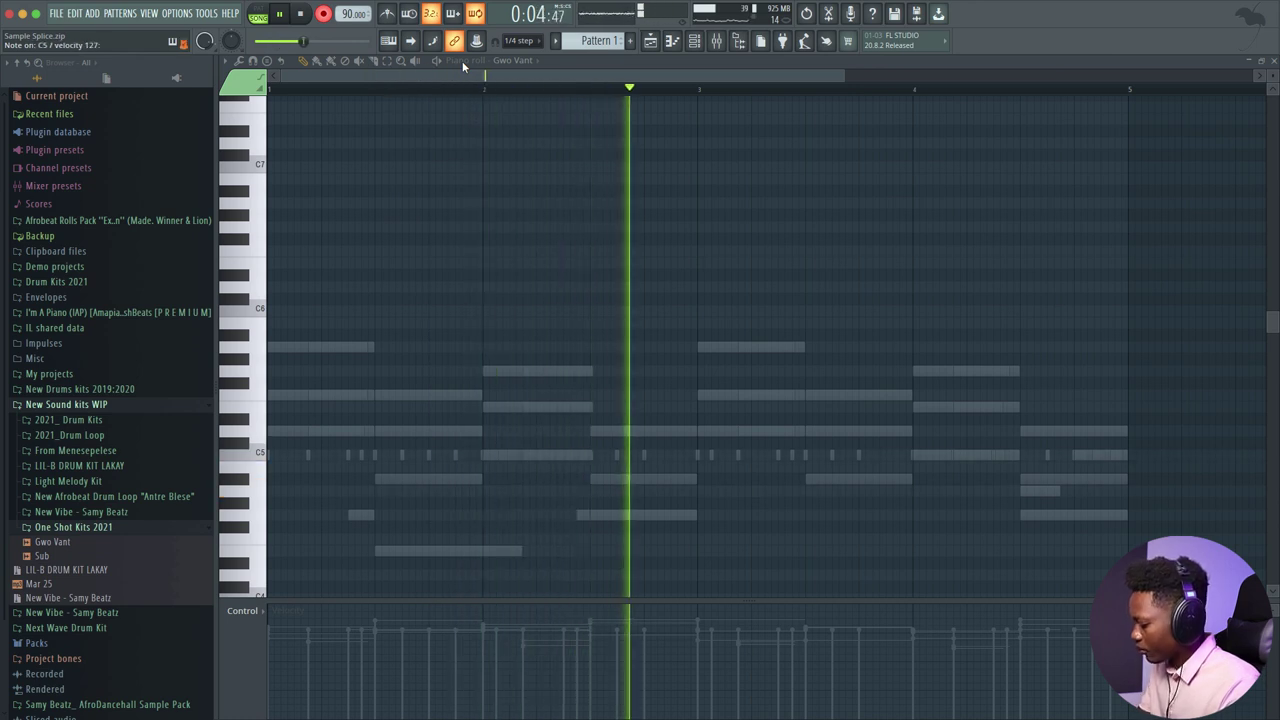
key("space")
key("space")
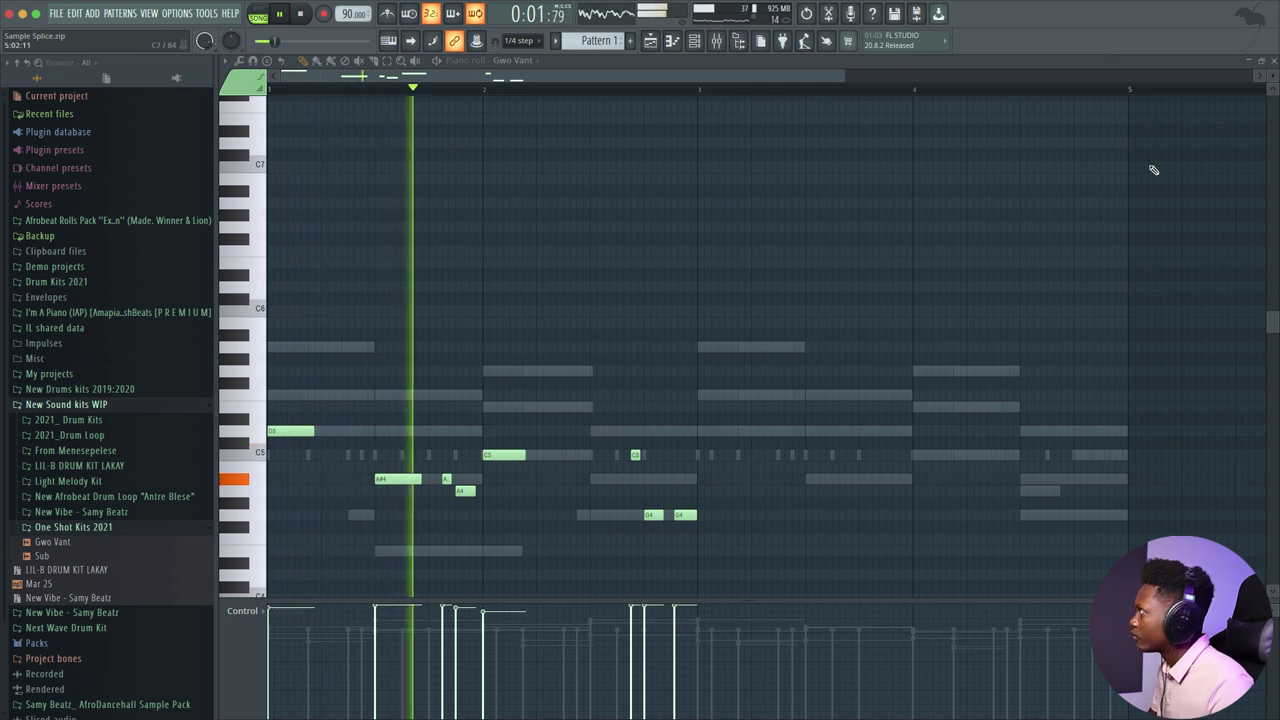
left_click(1274, 61)
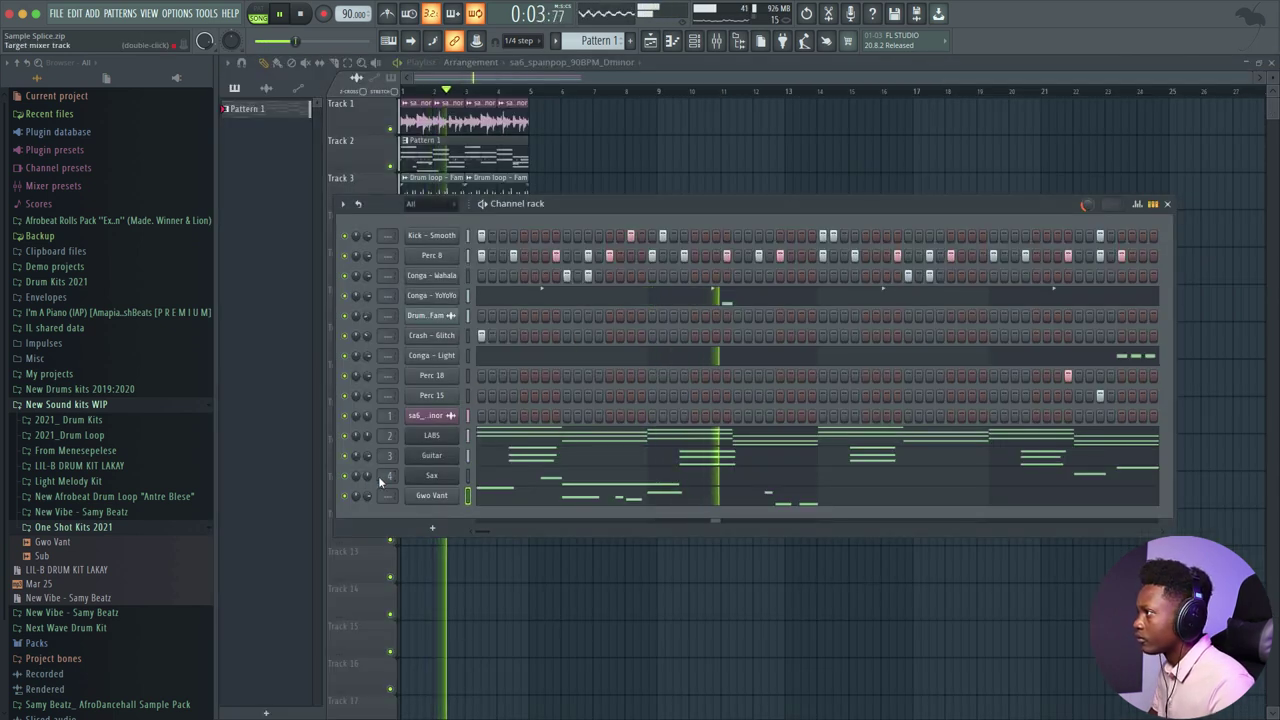
Step: Reopen the Gwo Vant piano roll and rehearse the continuation of the bass line in bar 3, with the snap at Cell
left_click(648, 508)
key("space")
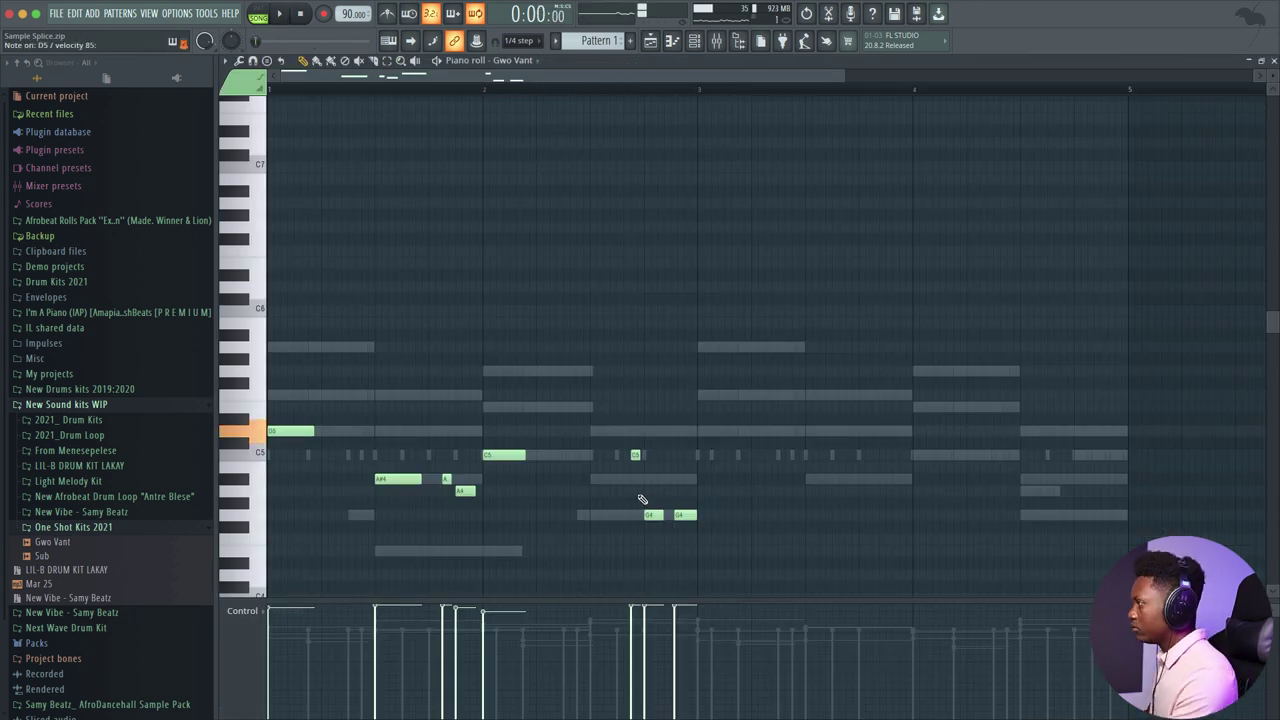
left_click(511, 42)
left_click(523, 70)
key("space")
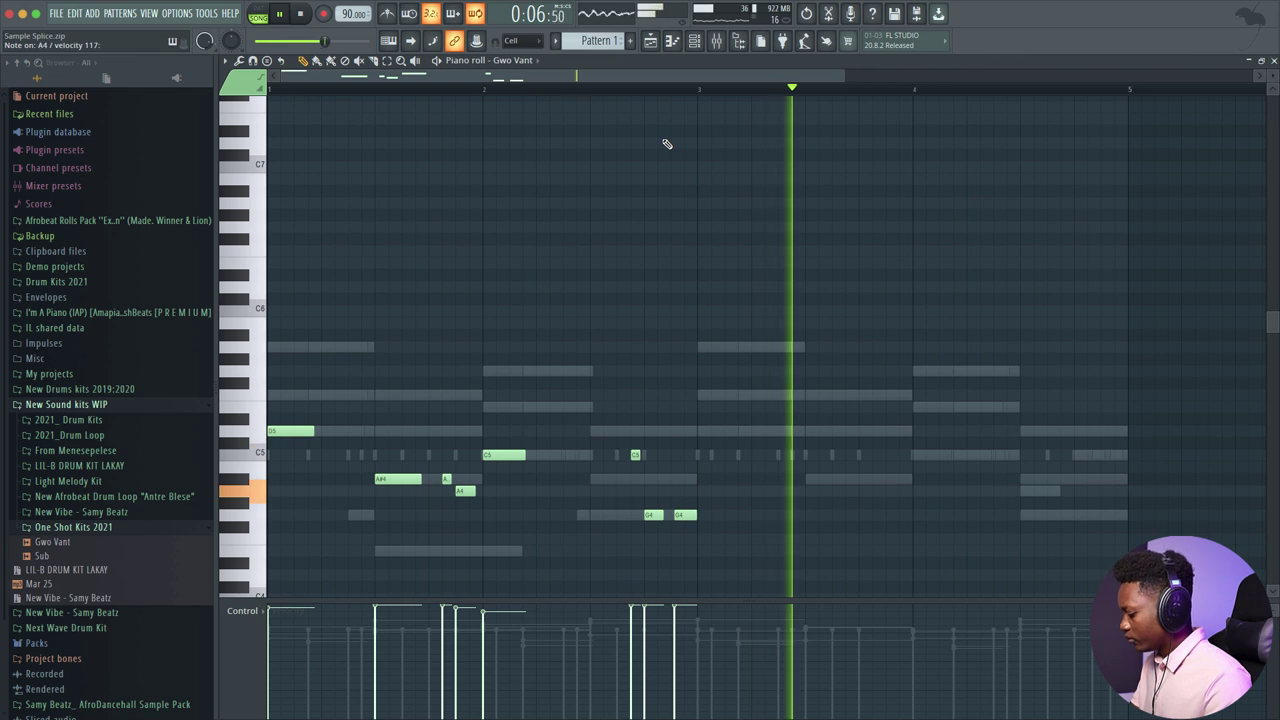
key("space")
Step: Record D5, A4, A#4 and G4 bass notes over bars 3 and 4 at 1/4 step snap, and add a last G4 reaching the end of bar 4
left_click(539, 46)
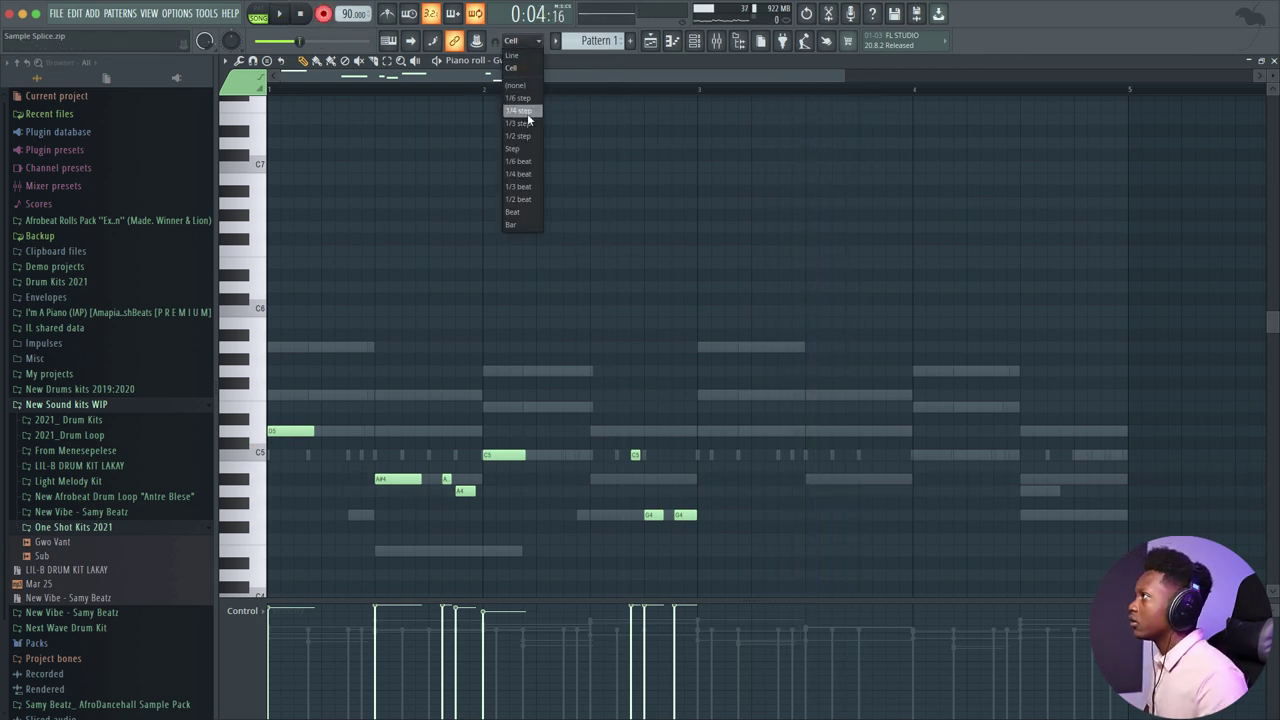
left_click(519, 111)
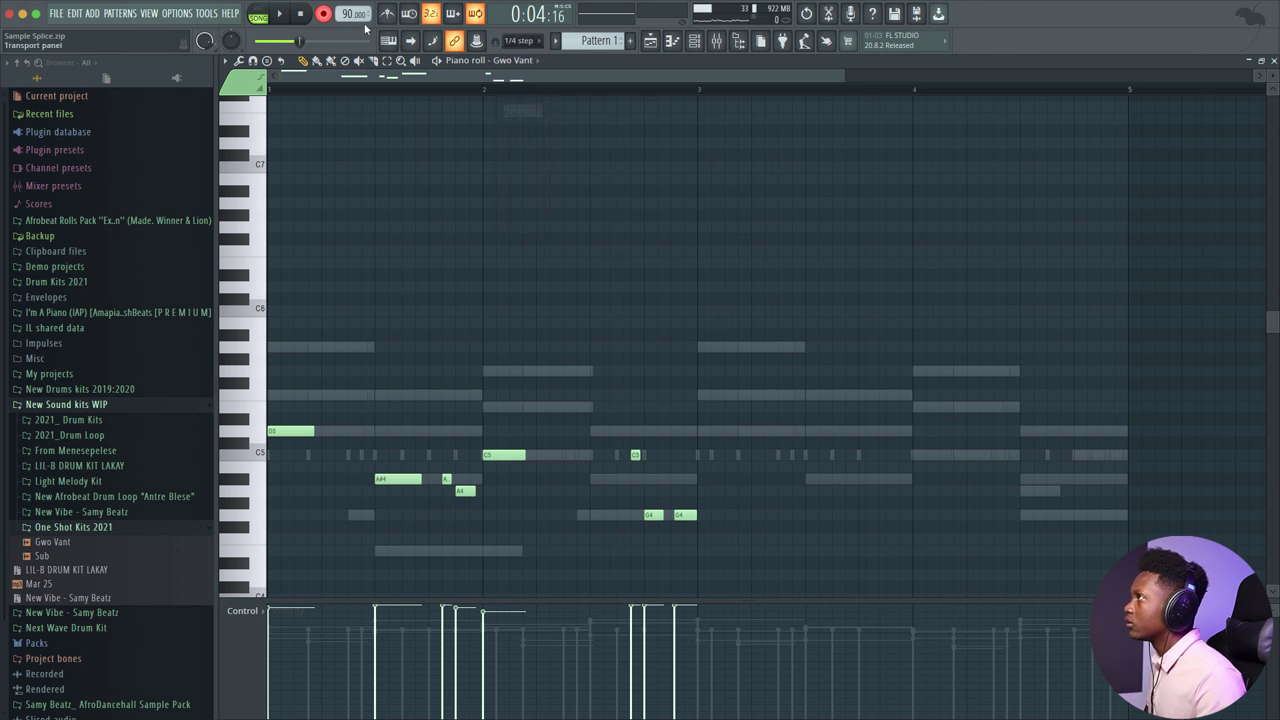
key("space")
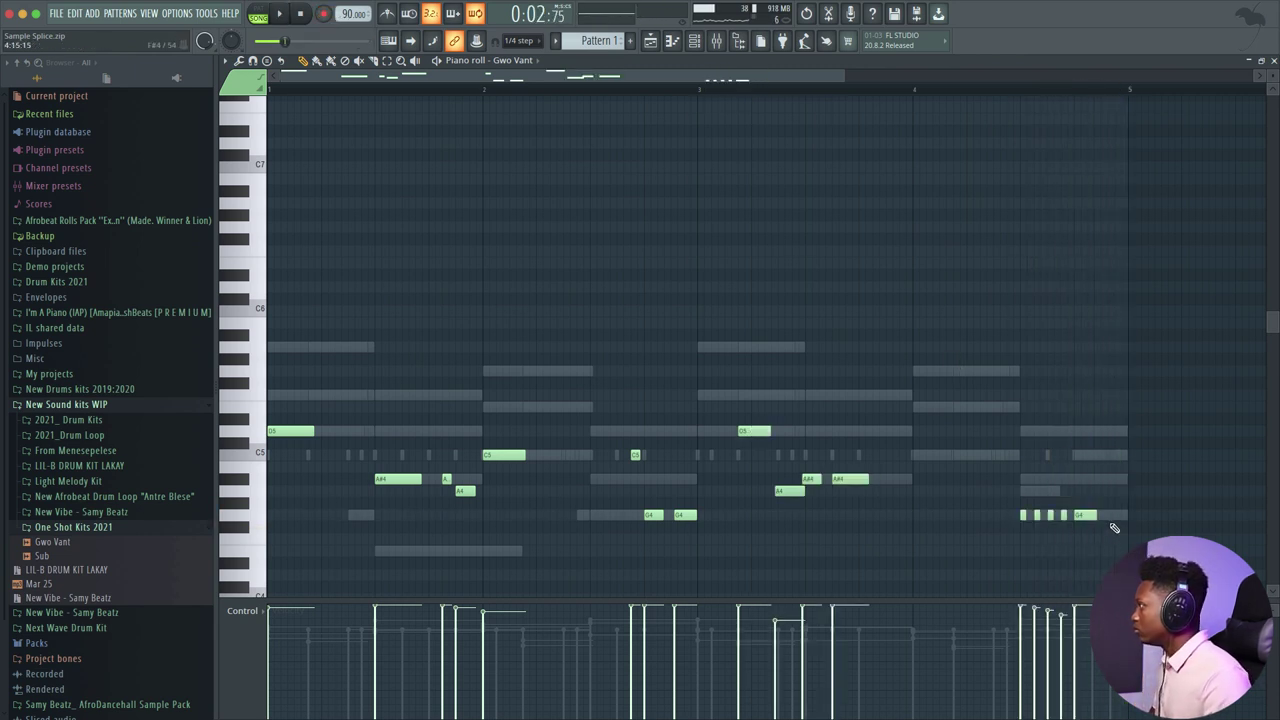
key("space")
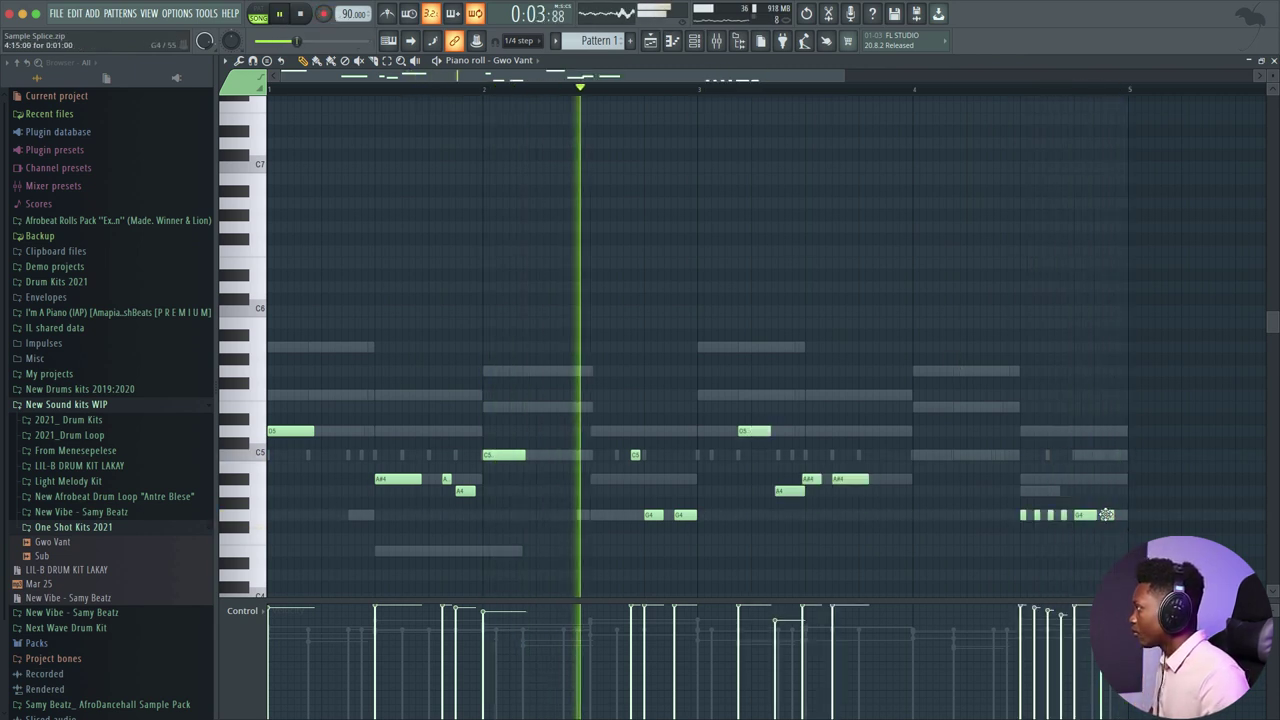
left_click_drag(1111, 515, 1125, 515)
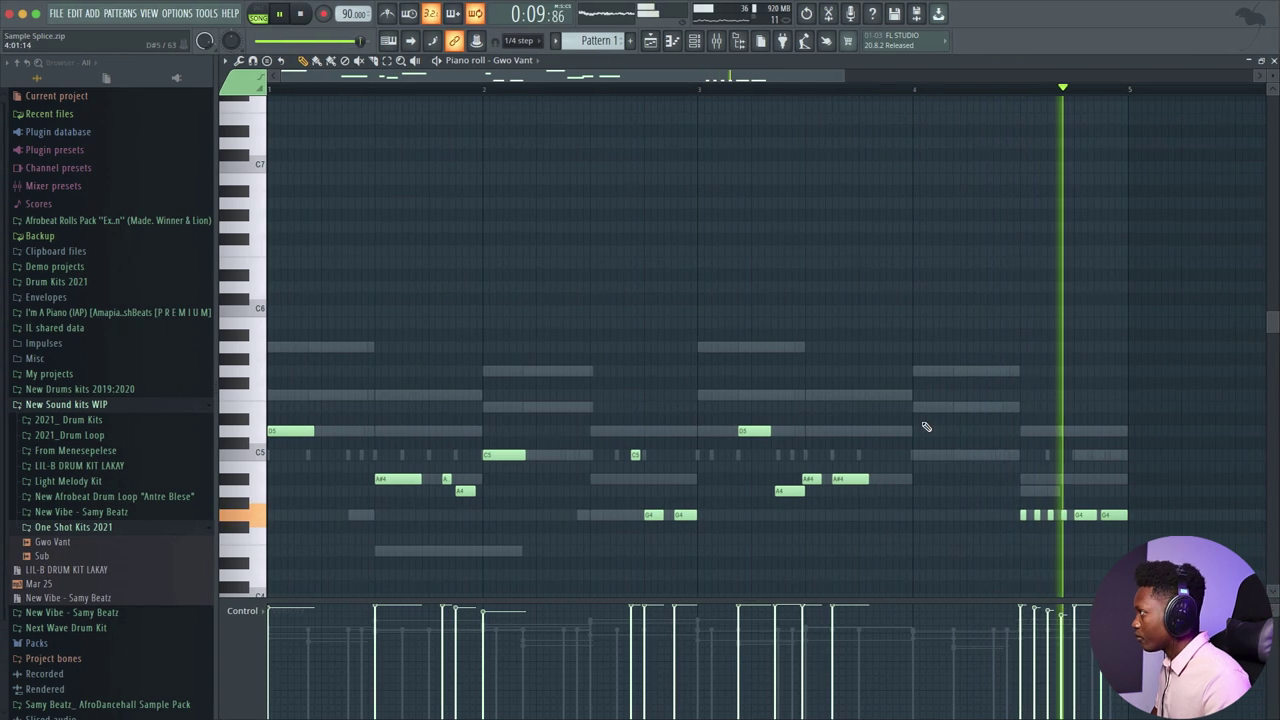
Step: Set the snap to Cell and add a one-step D6 slide note on step 5 of bar 3, above the D5 note
left_click(518, 40)
left_click(528, 67)
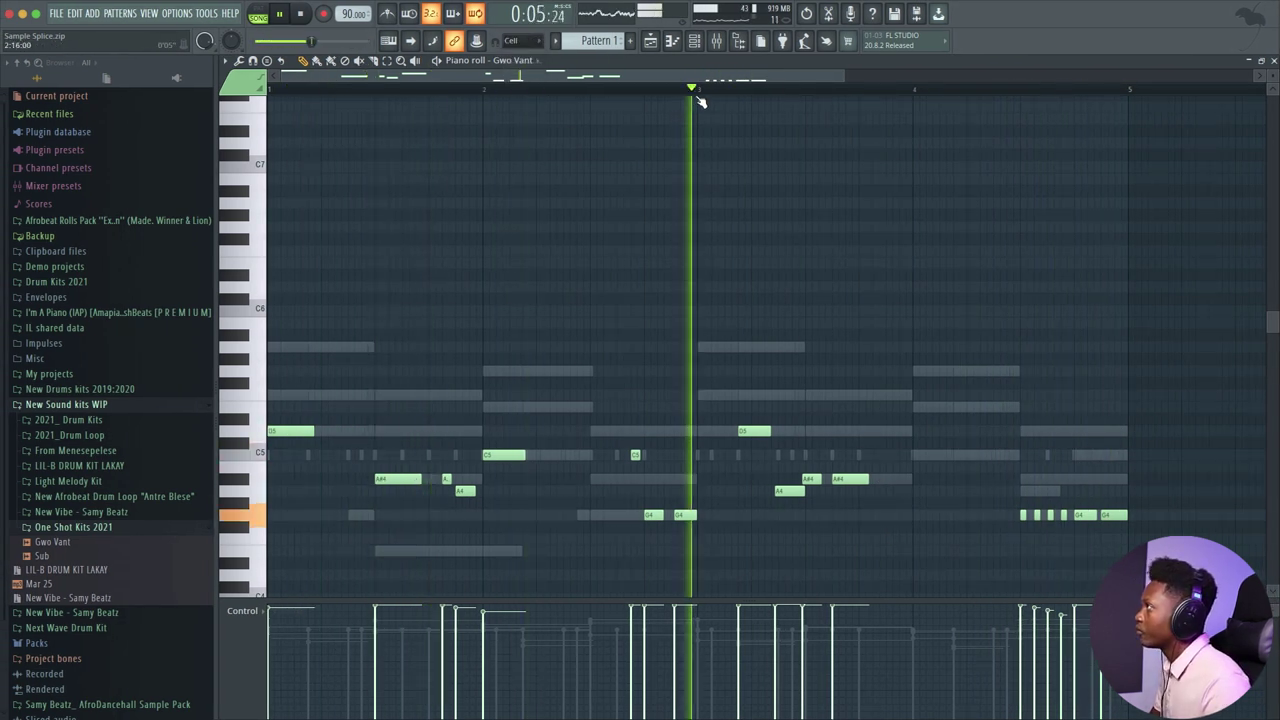
key("space")
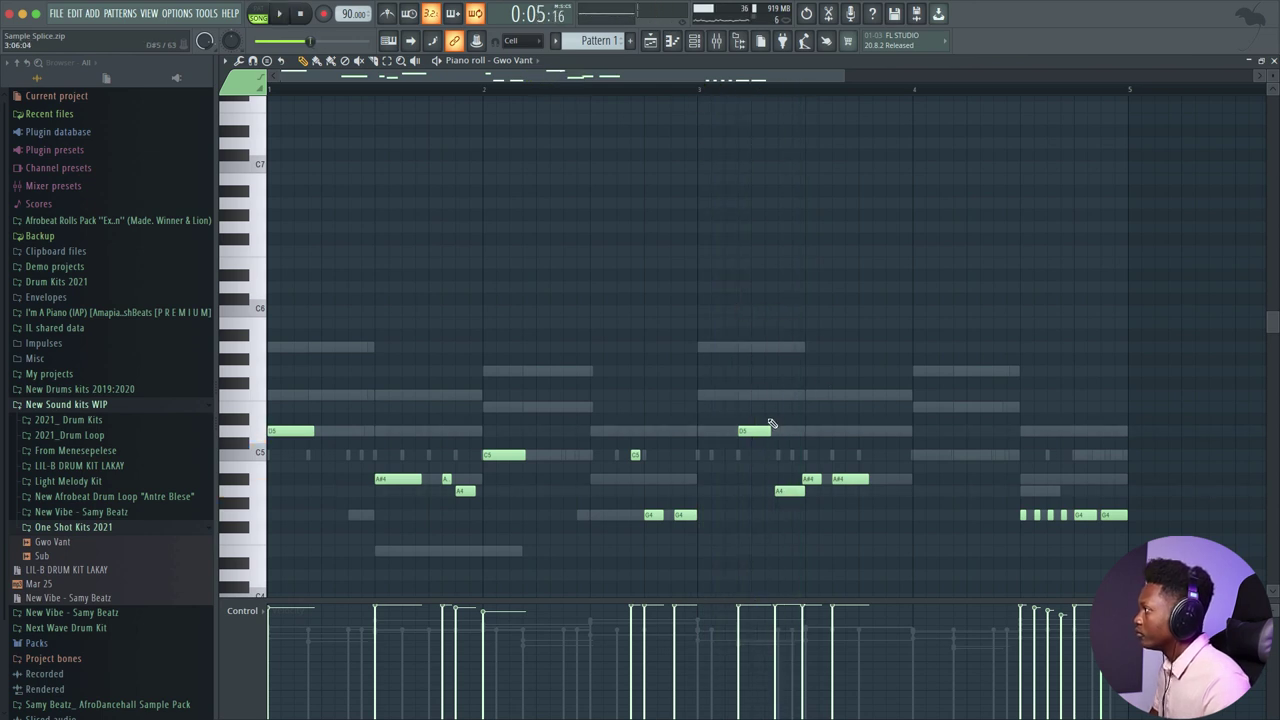
key("space")
key("space")
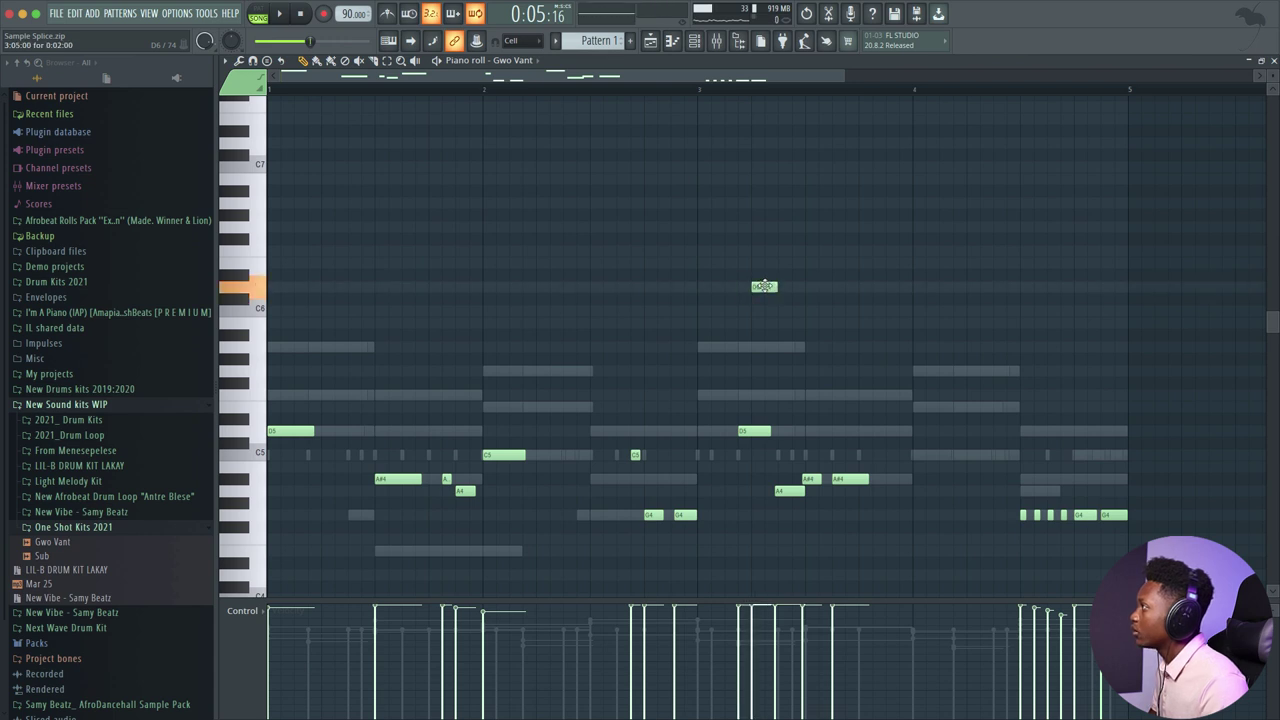
double_click(764, 286)
left_click(707, 441)
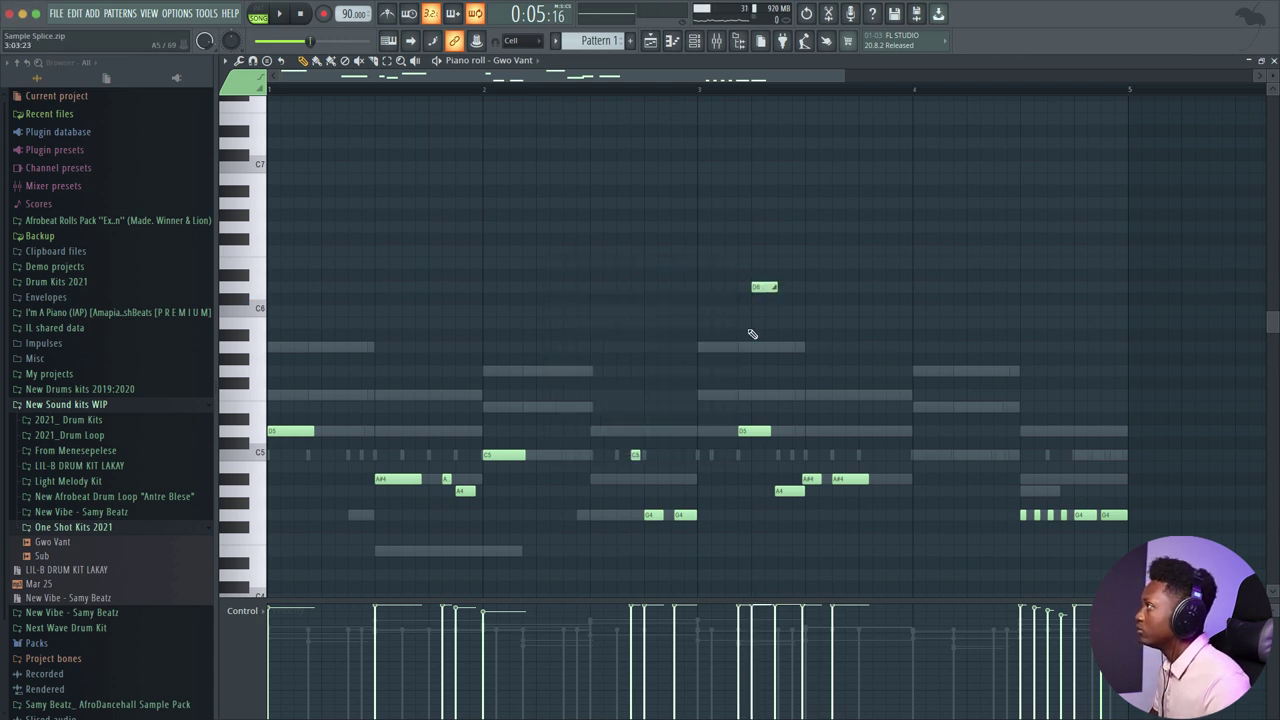
key("space")
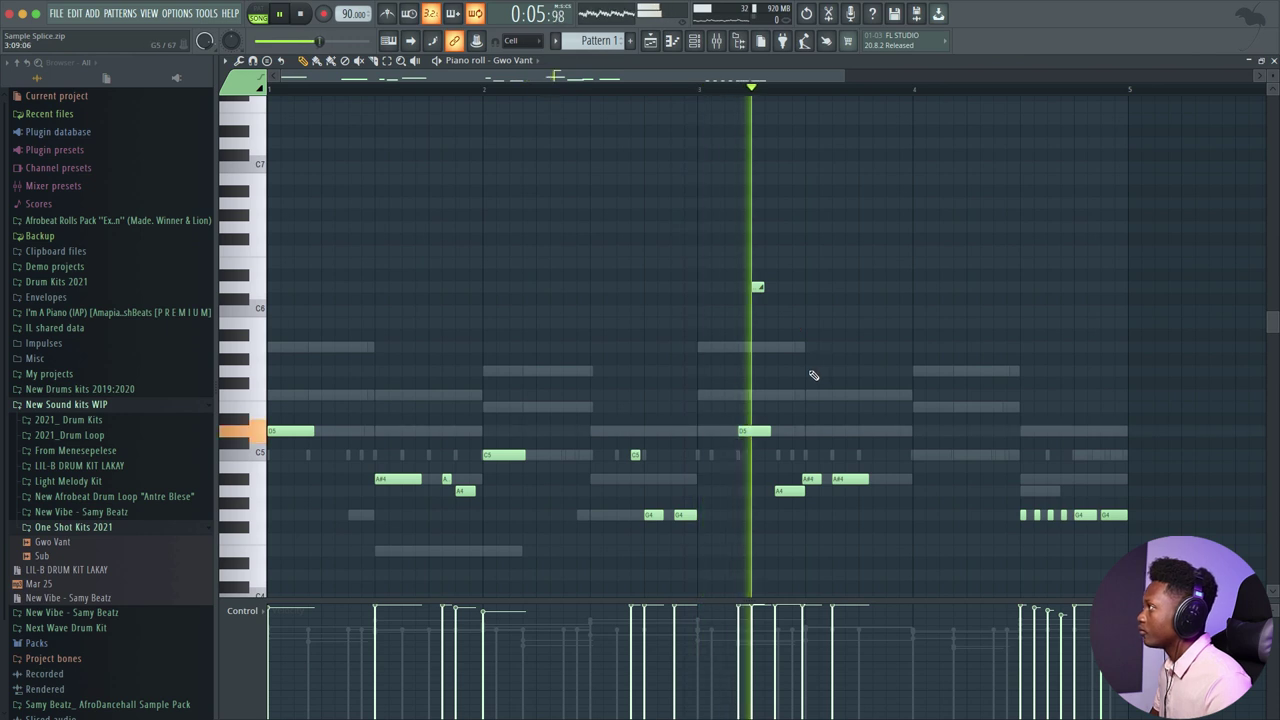
key("space")
Step: Nudge the A4 note in bar 3 slightly later and play the passage back
left_click(790, 491)
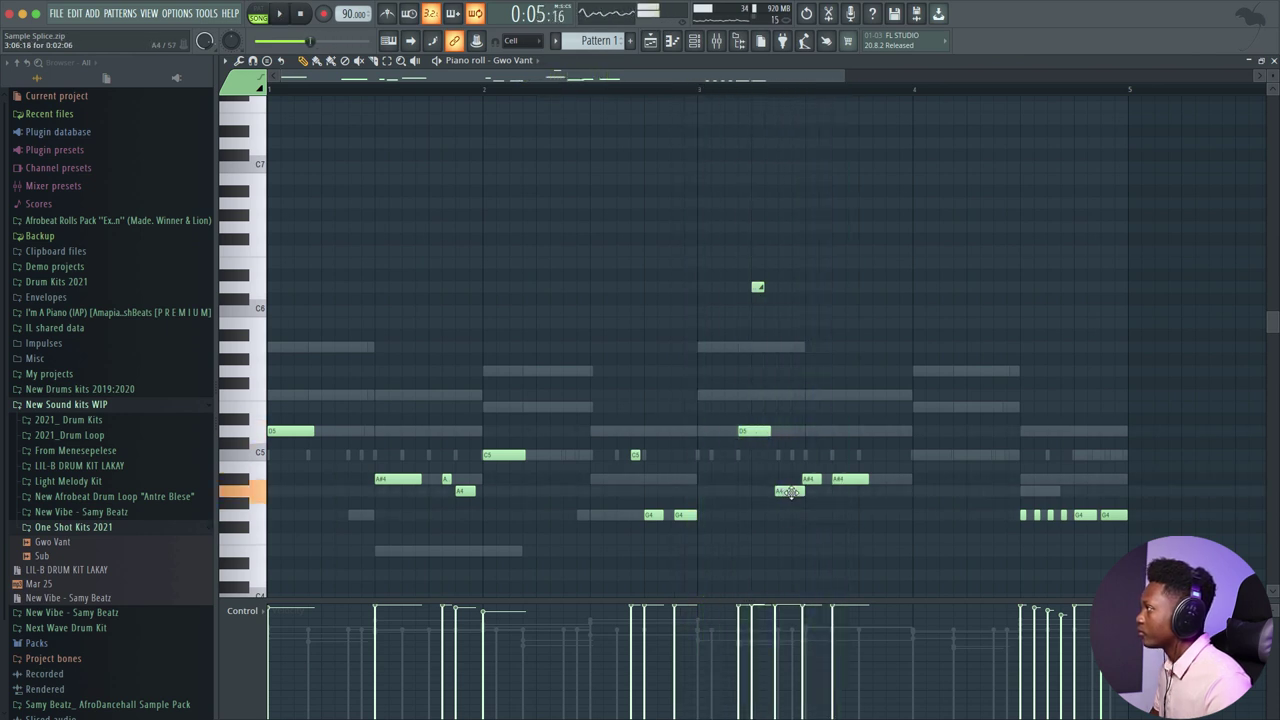
left_click(787, 492)
key("space")
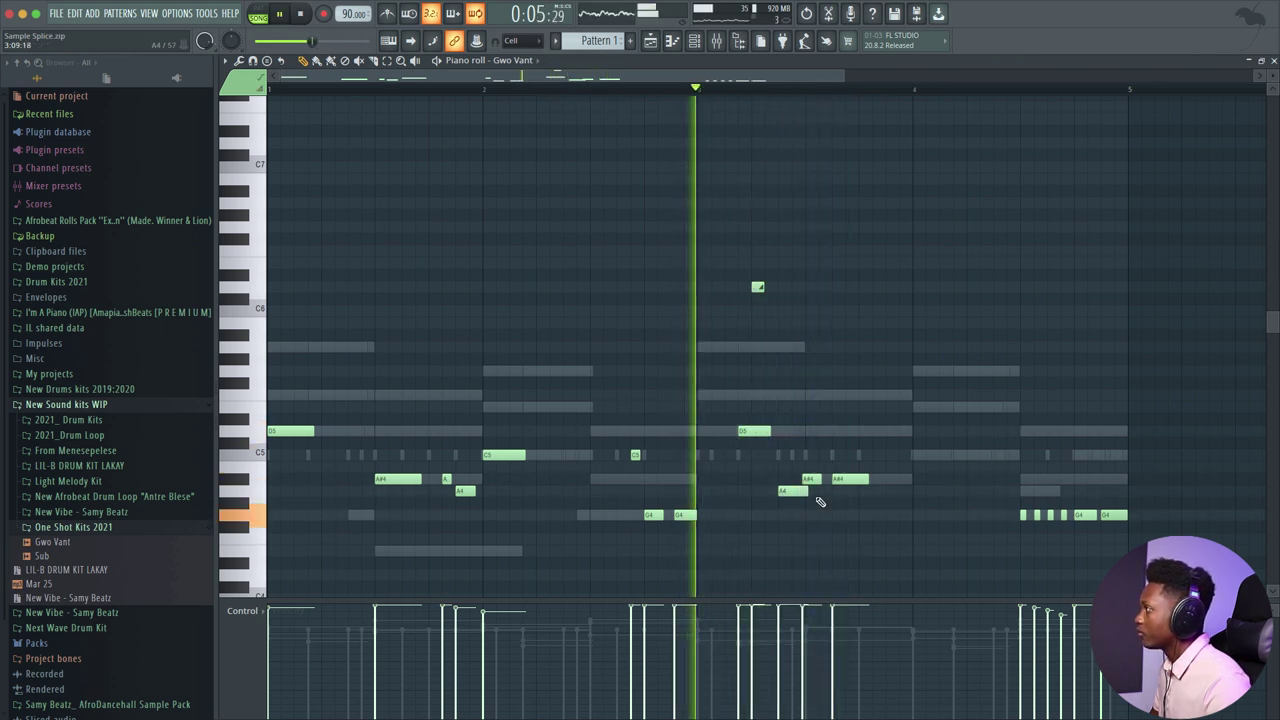
Step: Try the bar 3 D5 note and its D6 slide note one step earlier, and return both to their original positions
key("space")
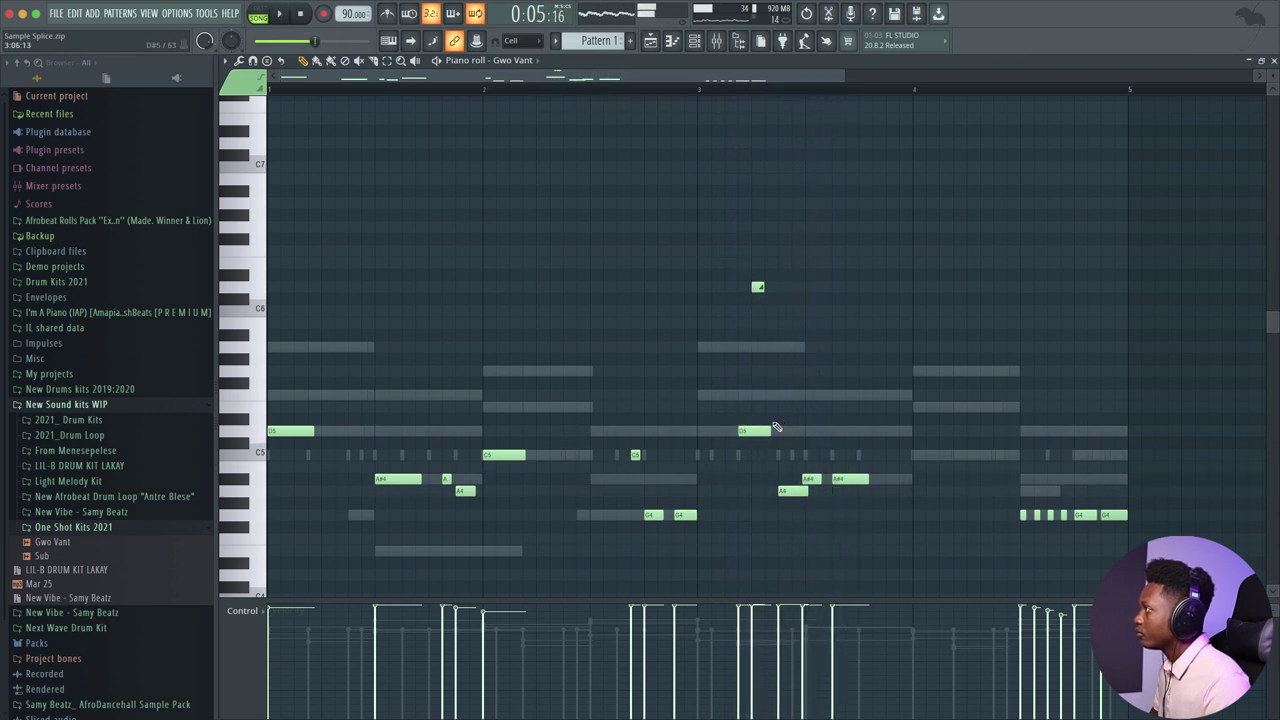
key("space")
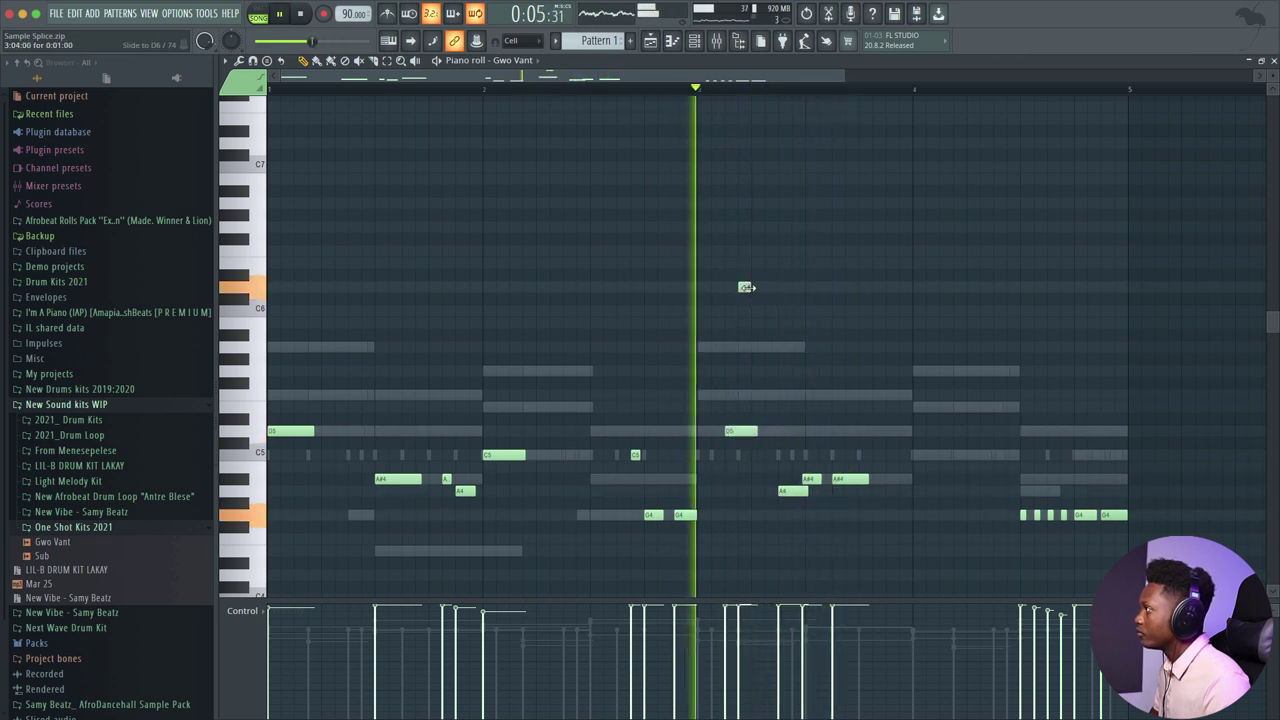
key("space")
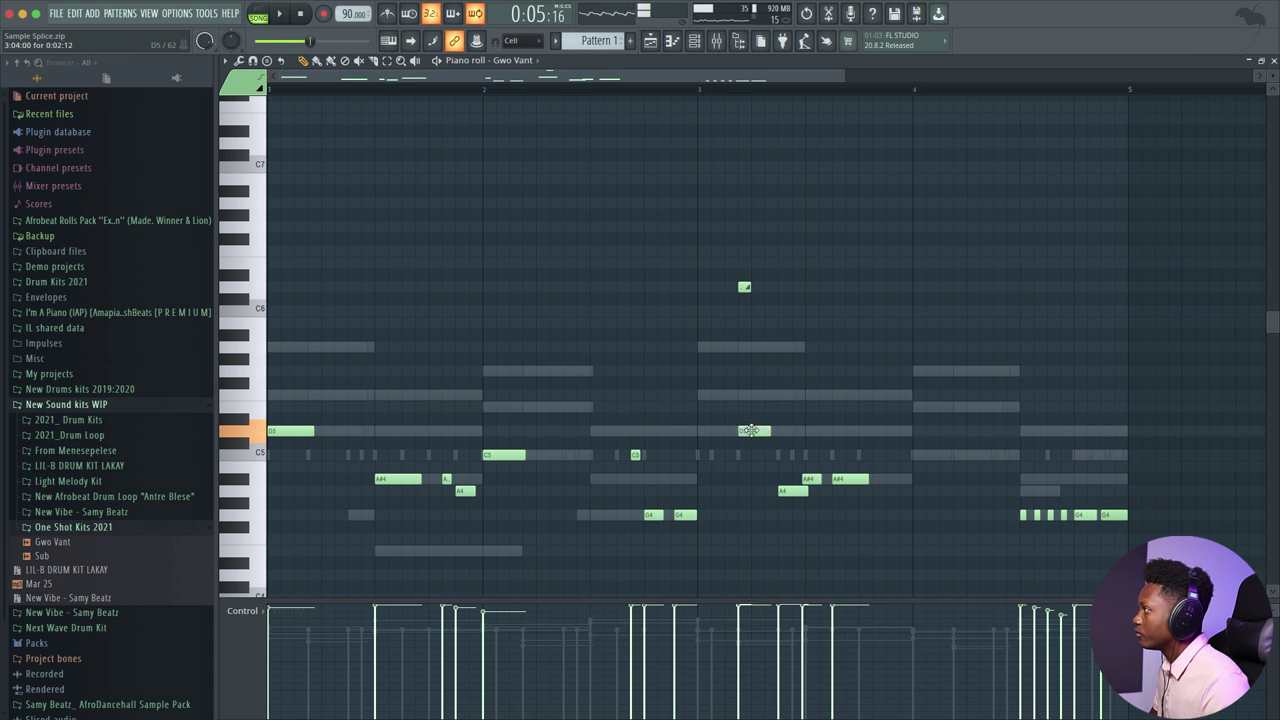
left_click(744, 287)
key("space")
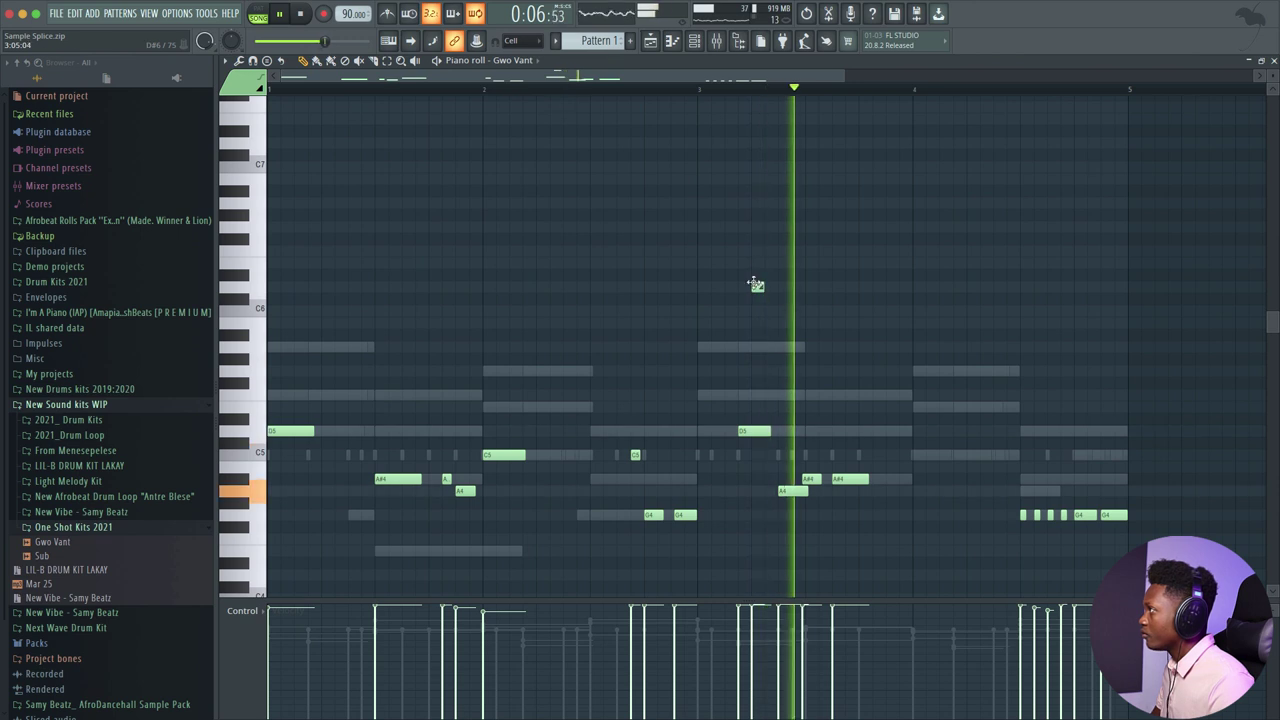
Step: Add a one-step G3 slide note on the last step of bar 4 and play the bass line back
scroll(1010, 323, "down", 3)
scroll(1010, 323, "down", 2)
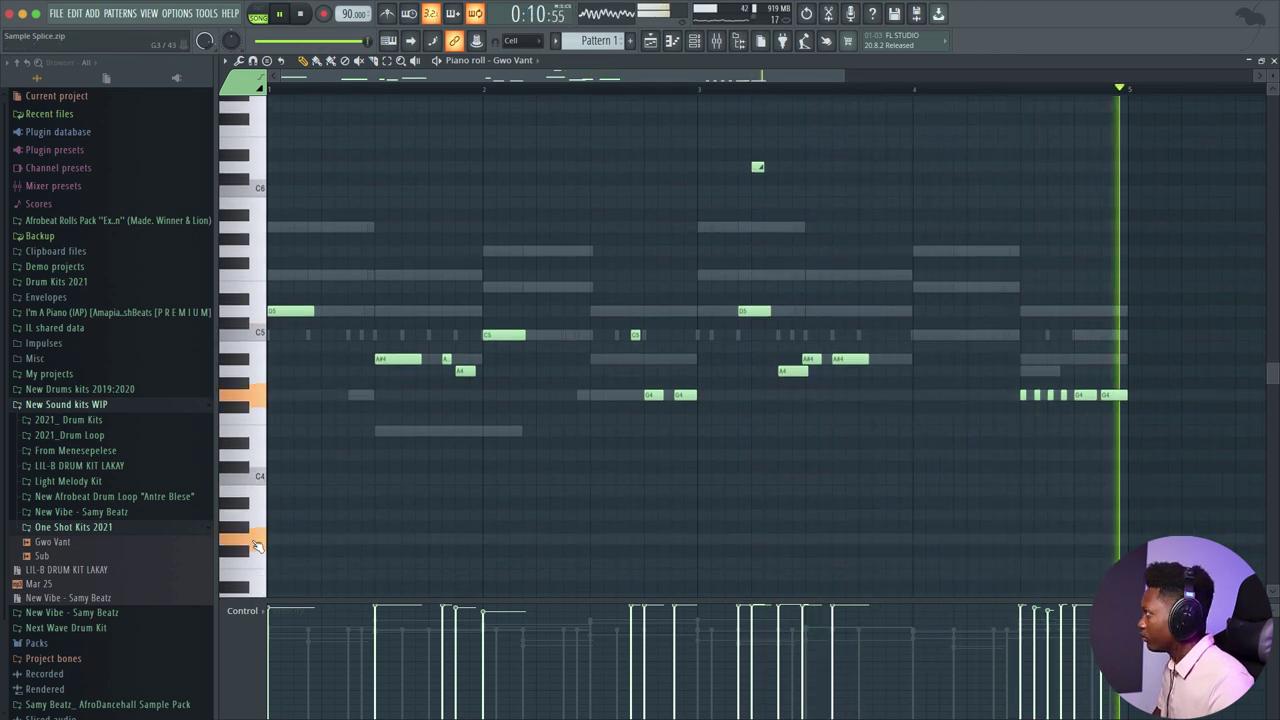
key("space")
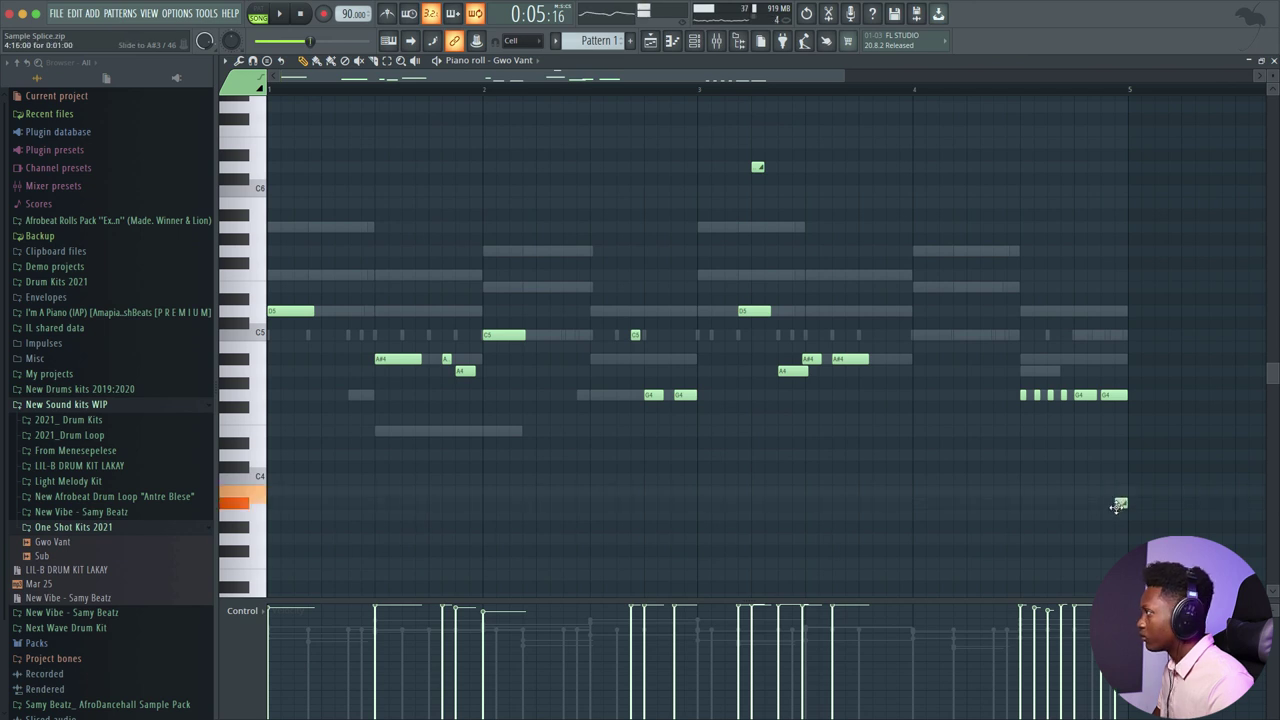
key("space")
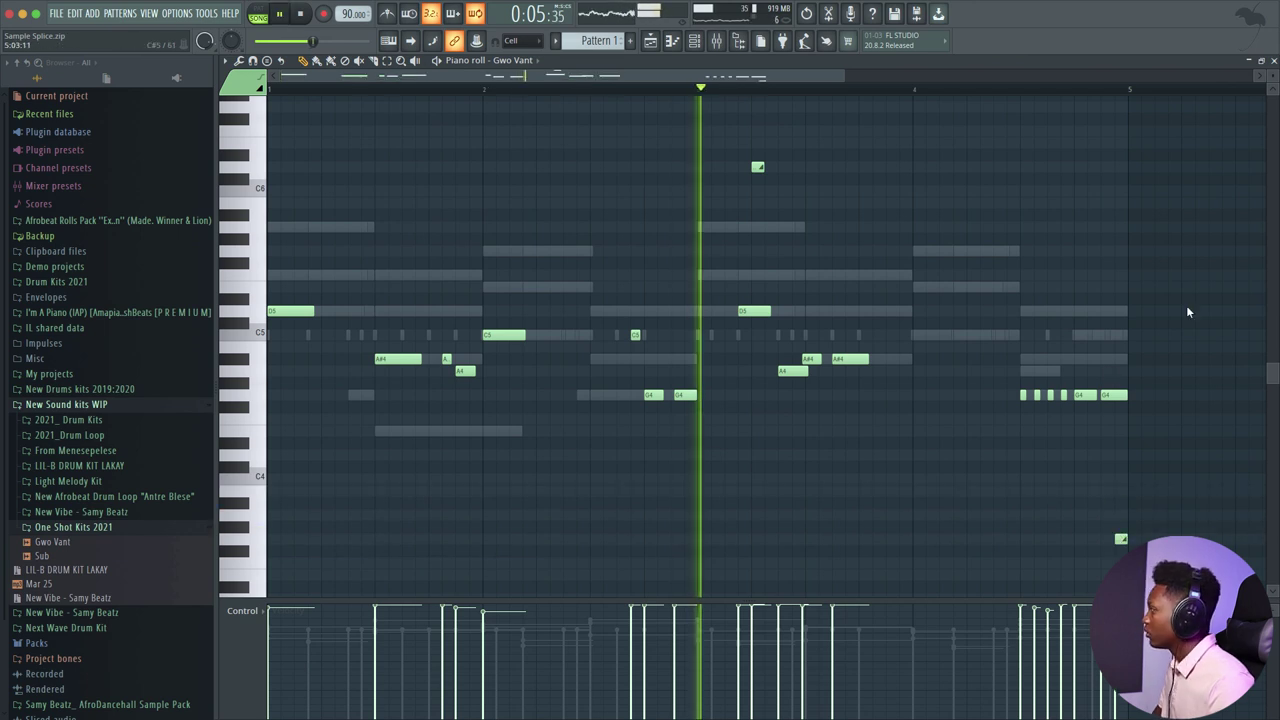
Step: Close the piano roll and play the loop, melodies, bass, Conga - Light and both Perc channels with the remaining drum channels muted
left_click(1273, 61)
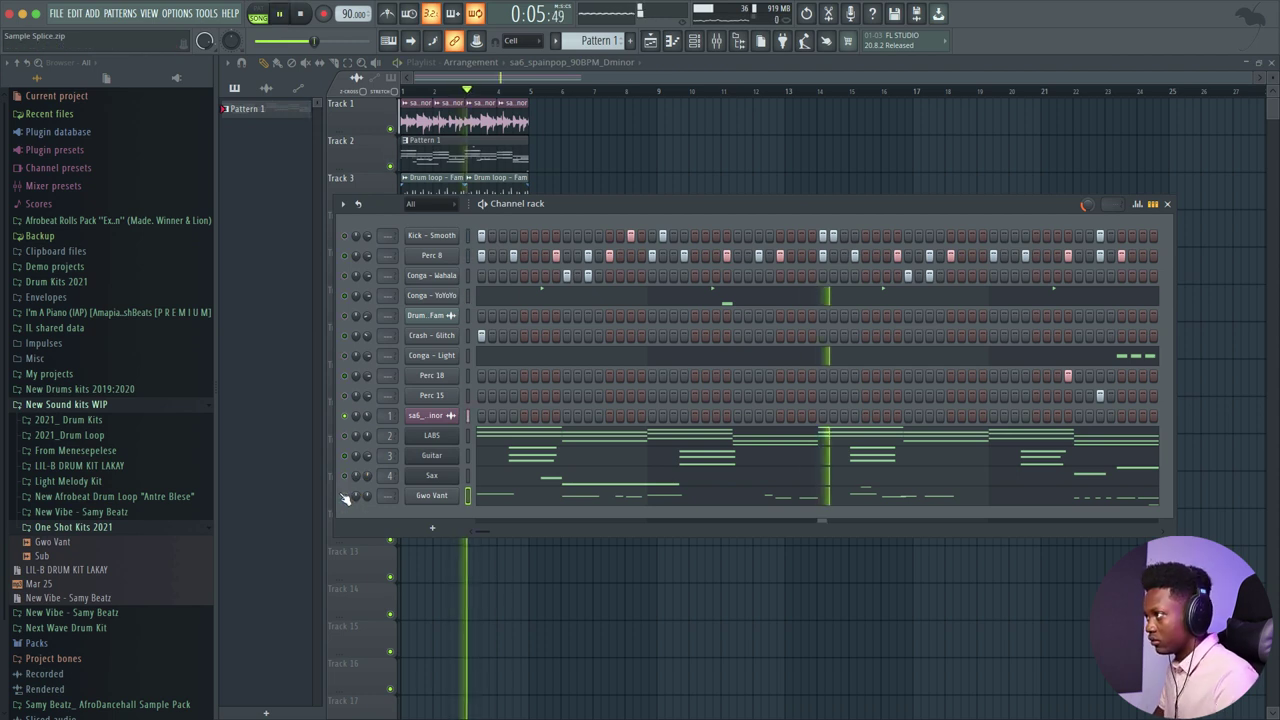
left_click(308, 15)
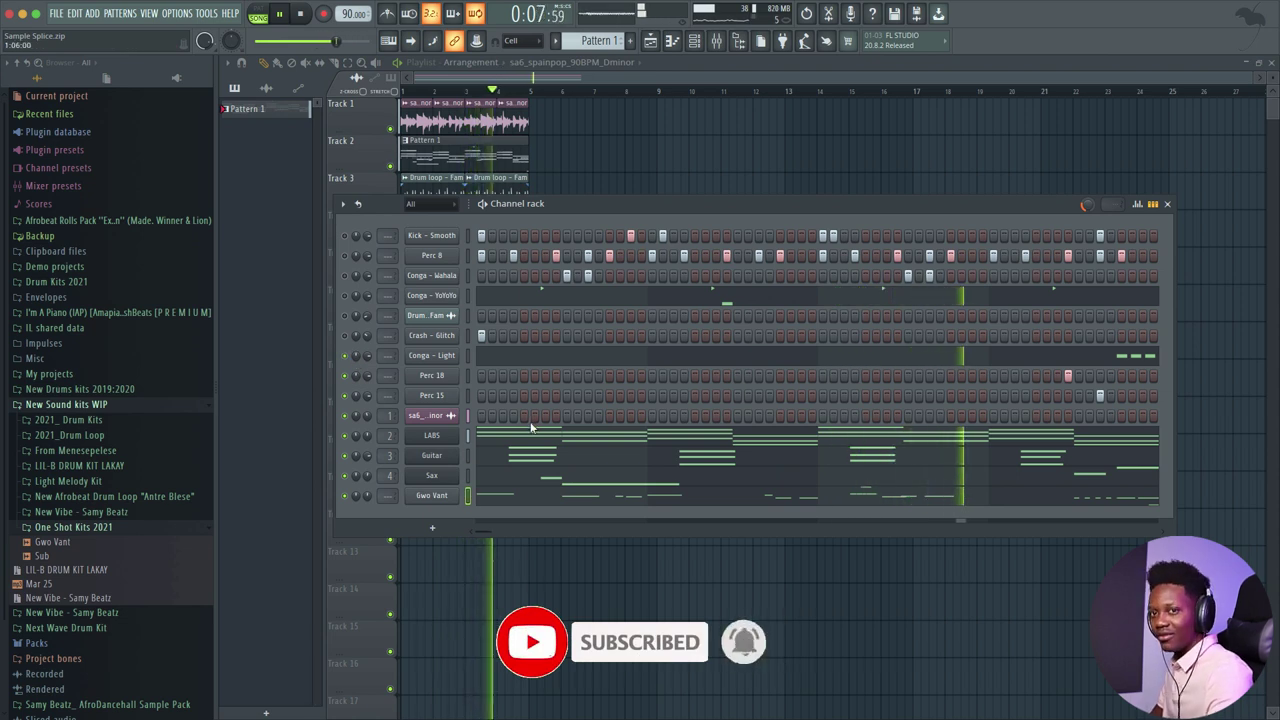
key("space")
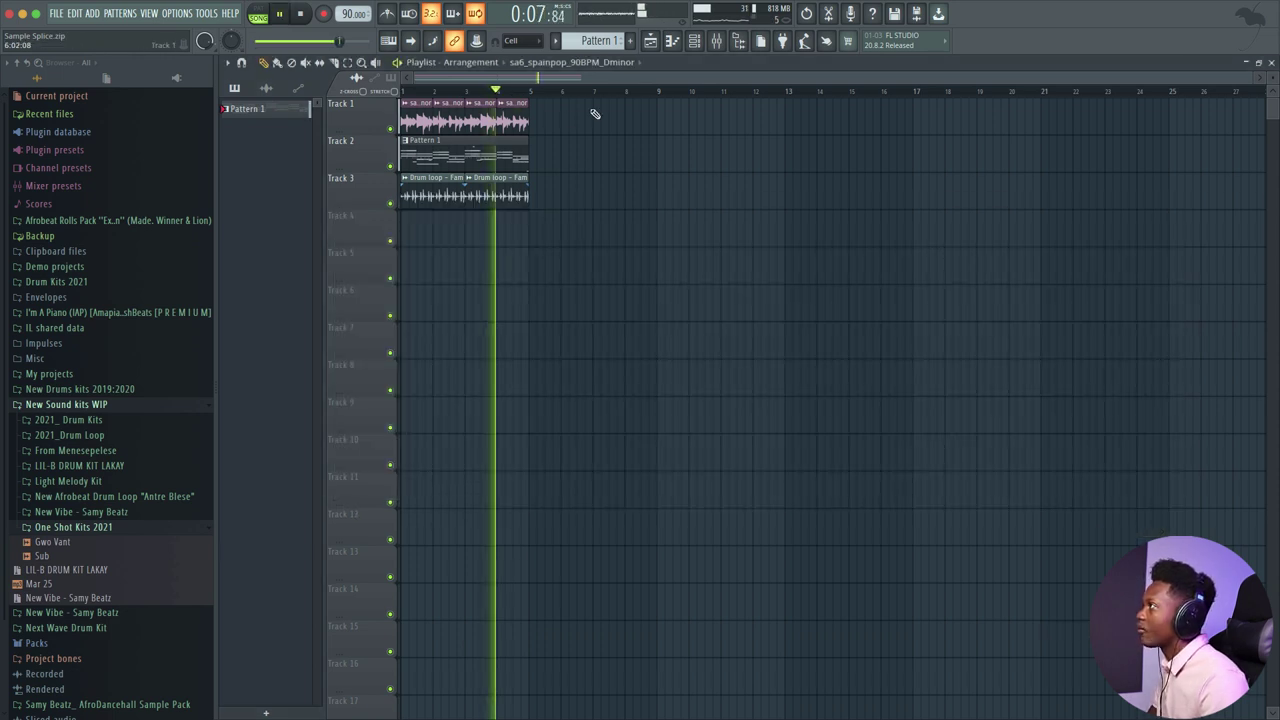
Step: In the channel rack, swap the percussion hits so Perc 15 plays on step 56 and Perc 18 on step 59, and move Perc 15 above Perc 18
left_click(695, 43)
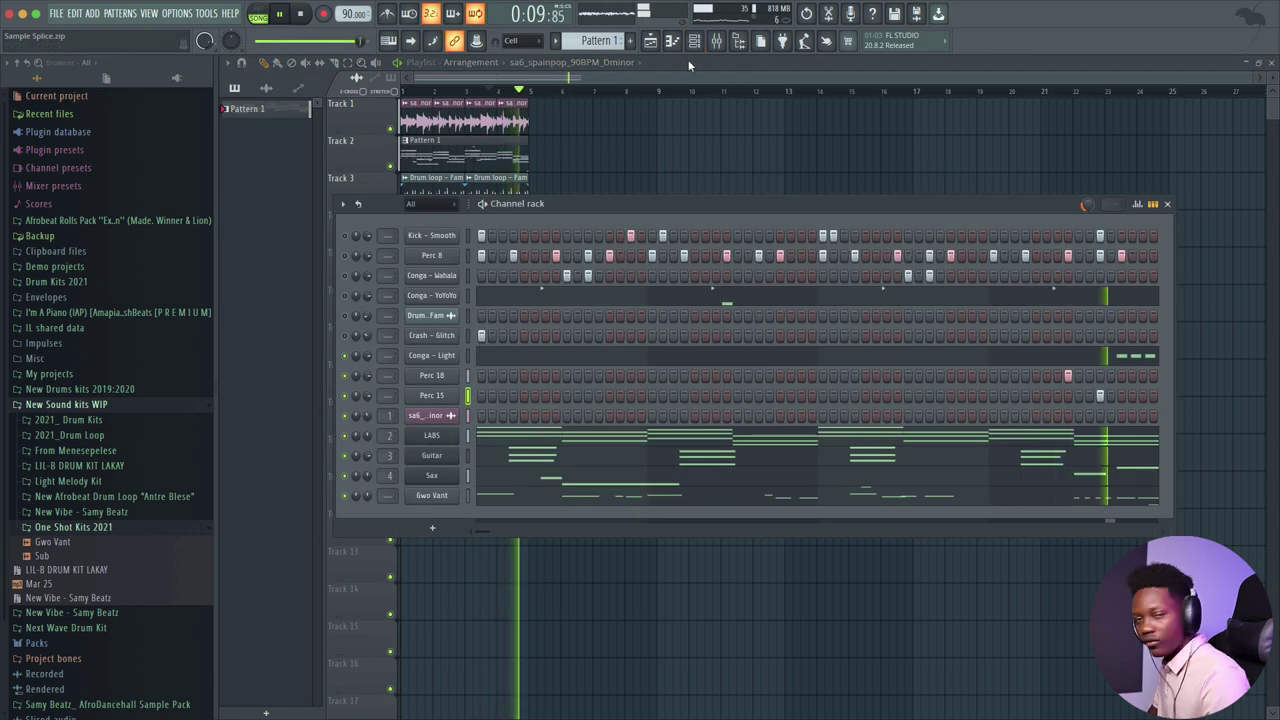
key("space")
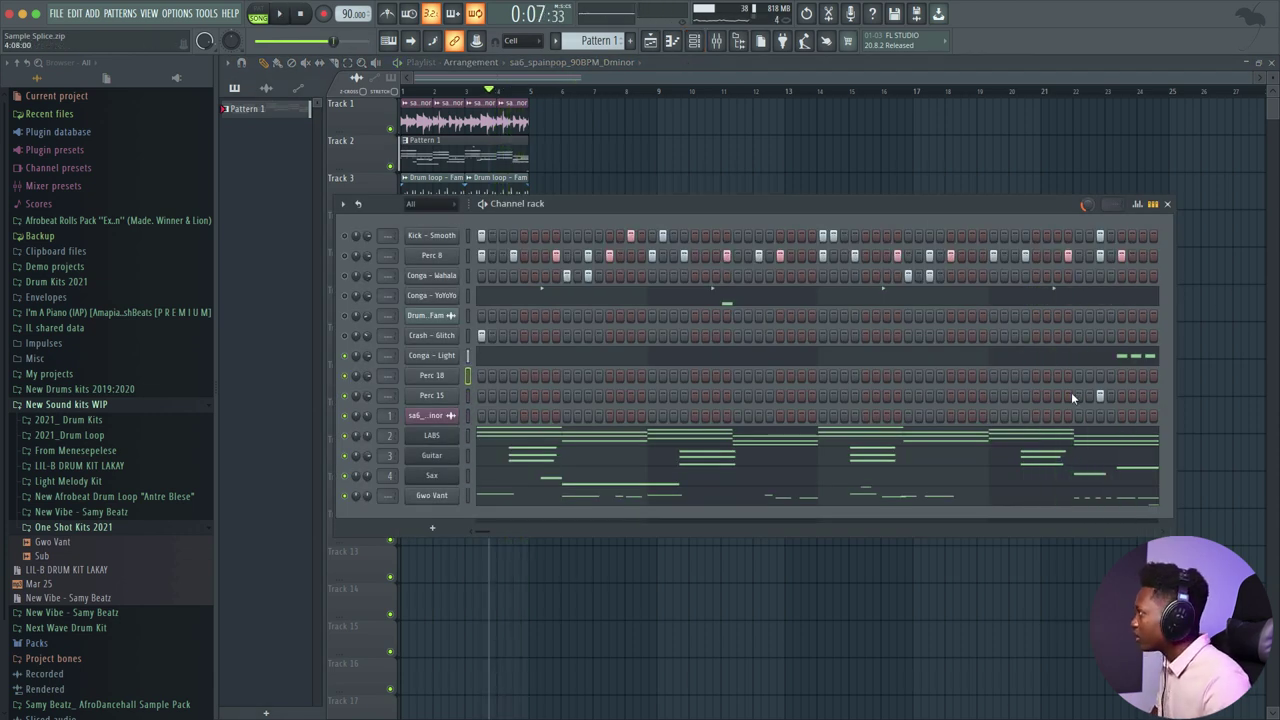
key("space")
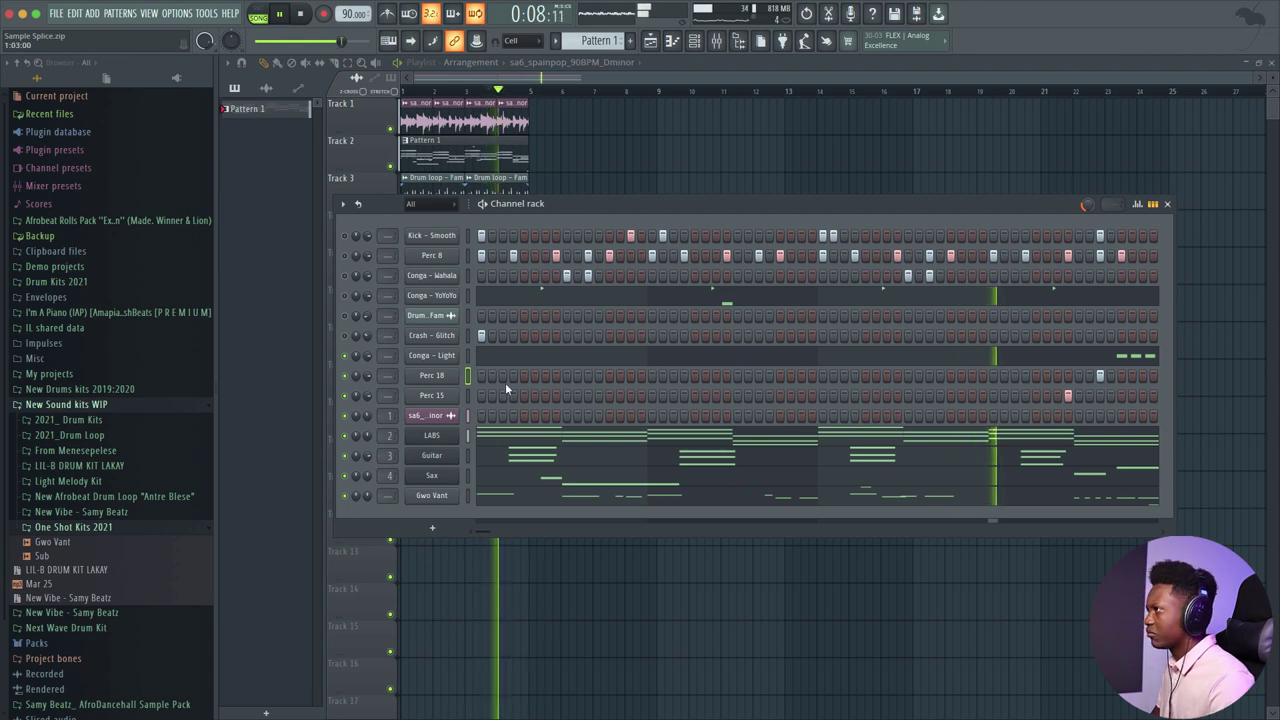
key("alt+Up")
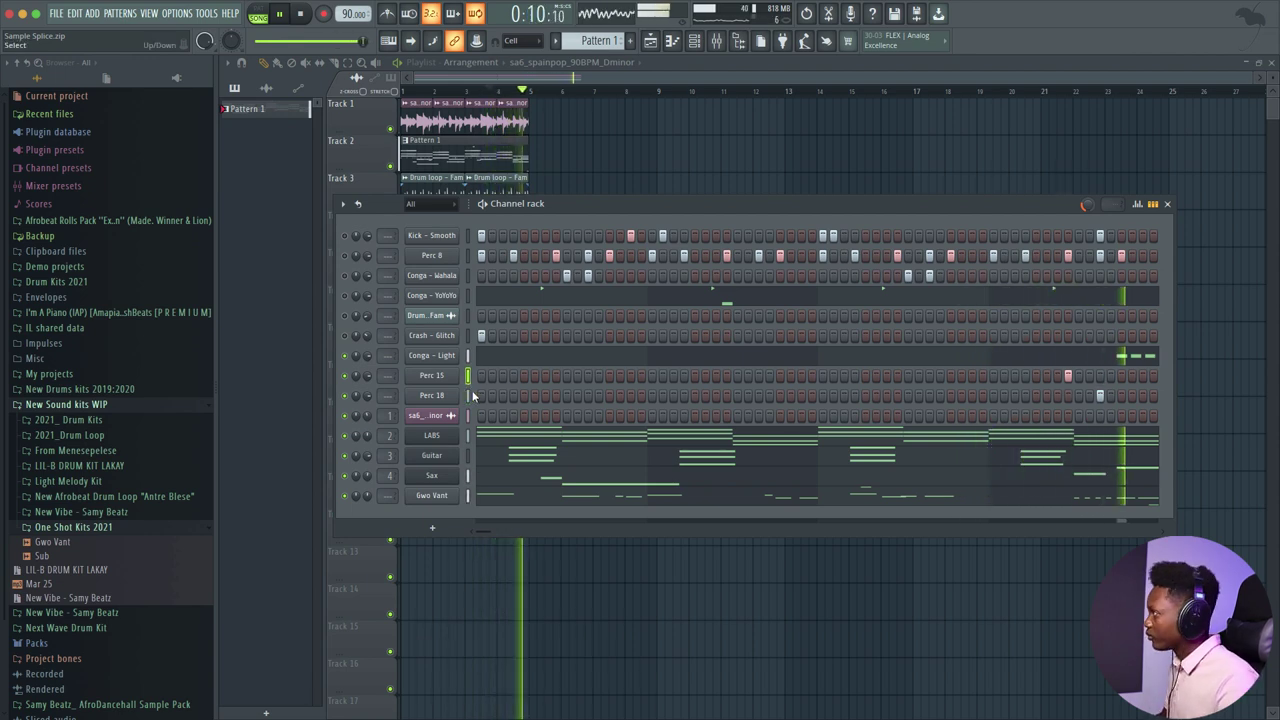